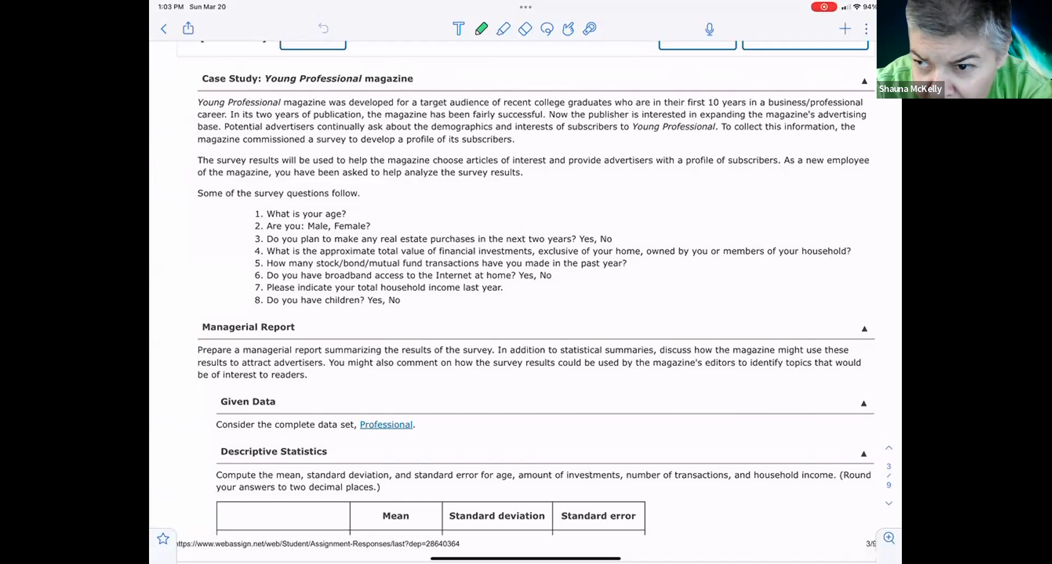
Read through the Young Professional case study, its survey questions, the descriptive statistics table and the requested proportions.
{"action": "left_click", "coordinate": [525, 8]}
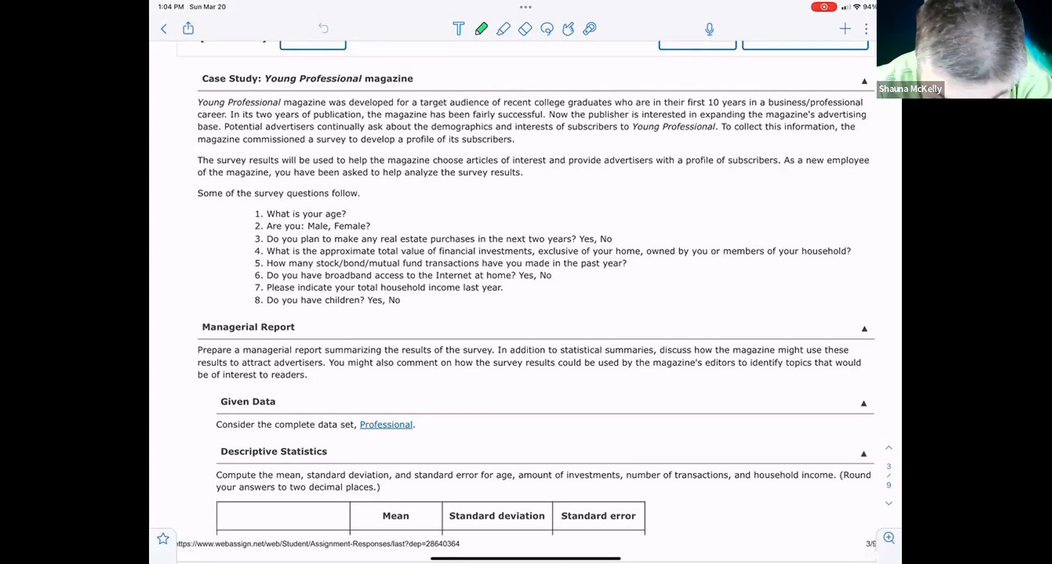
{"action": "scroll", "coordinate": [526, 302], "scroll_direction": "down", "scroll_amount": 2}
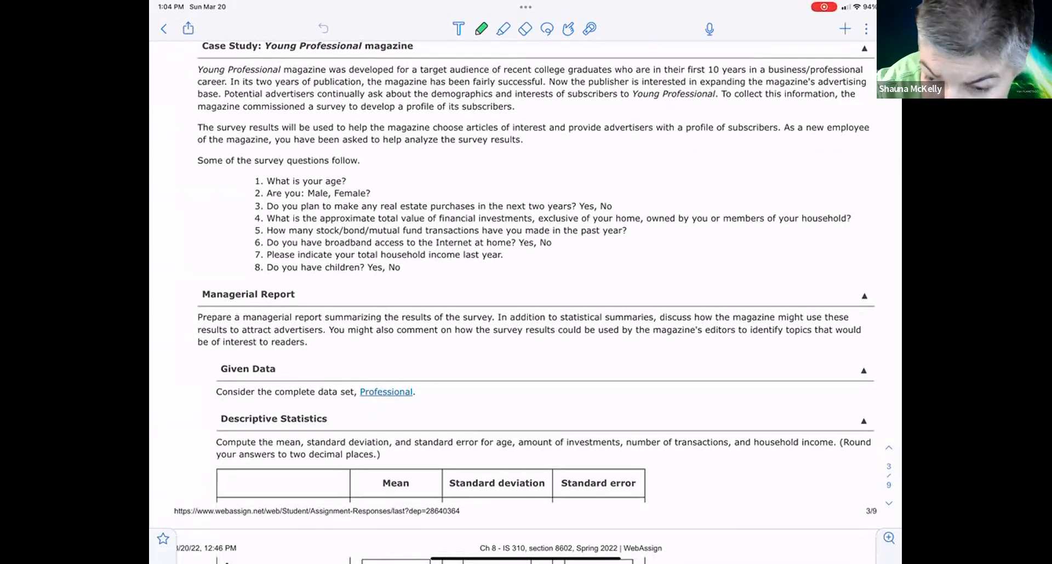
{"action": "scroll", "coordinate": [526, 302], "scroll_direction": "down", "scroll_amount": 3}
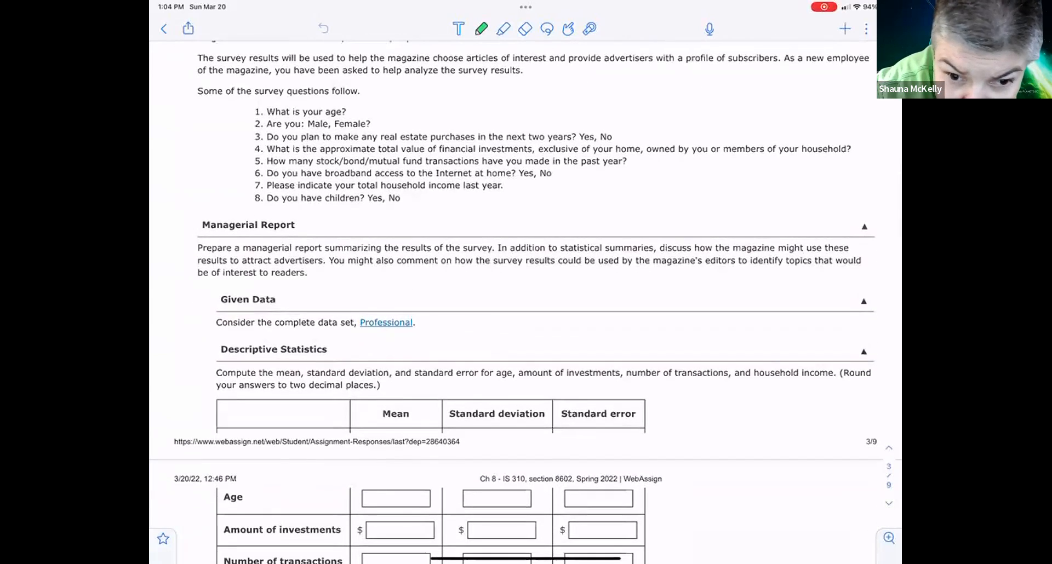
{"action": "scroll", "coordinate": [526, 302], "scroll_direction": "down", "scroll_amount": 2}
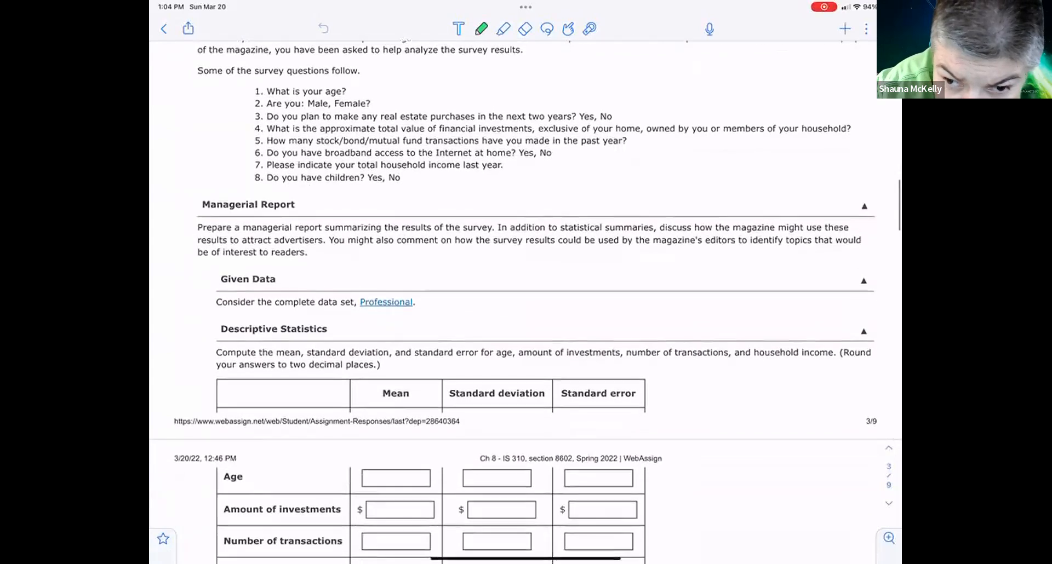
{"action": "scroll", "coordinate": [526, 301], "scroll_direction": "down", "scroll_amount": 3}
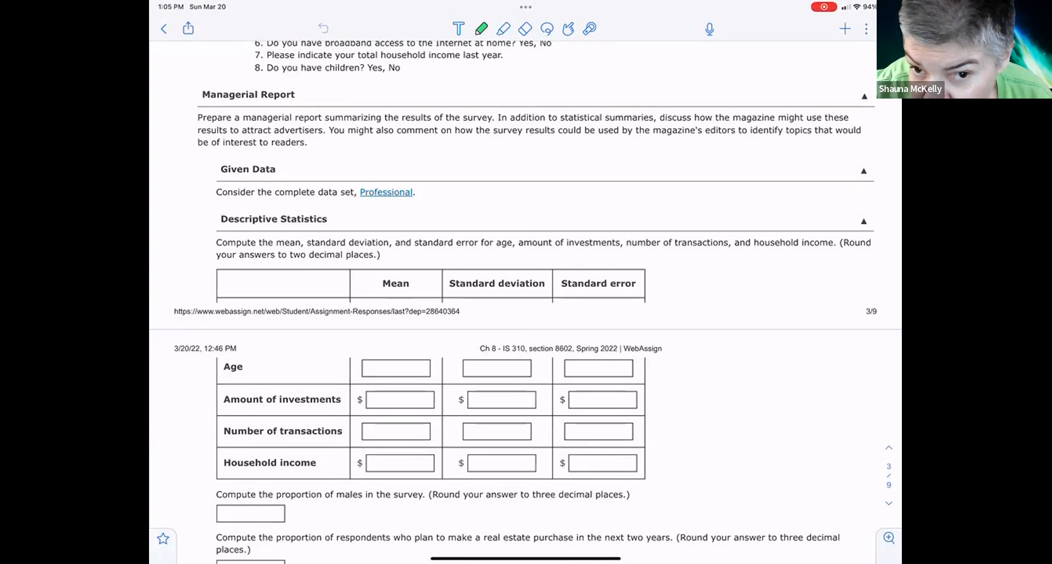
{"action": "scroll", "coordinate": [526, 302], "scroll_direction": "down", "scroll_amount": 2}
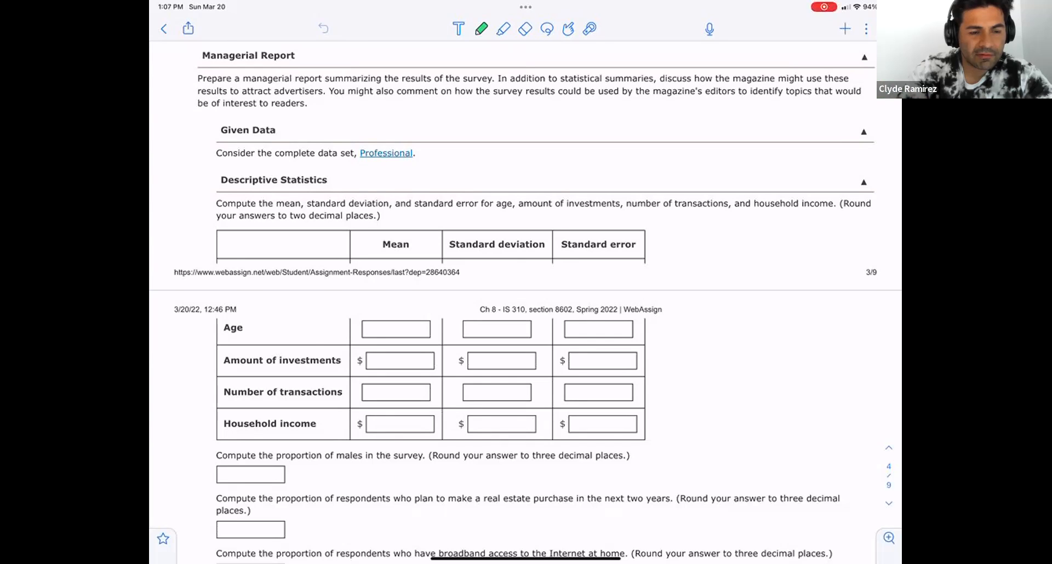
{"action": "left_click", "coordinate": [866, 28]}
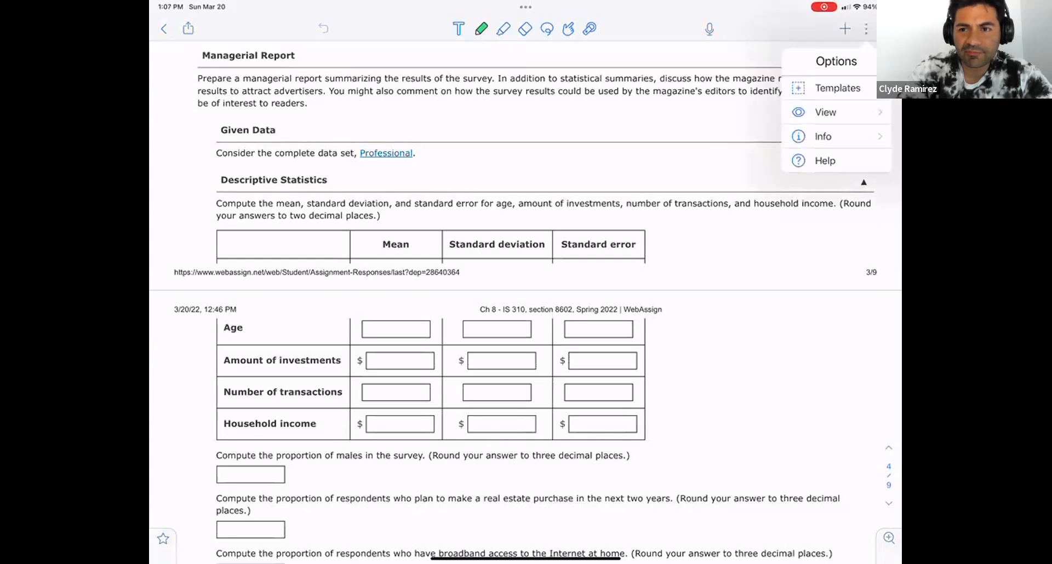
{"action": "left_click", "coordinate": [866, 28]}
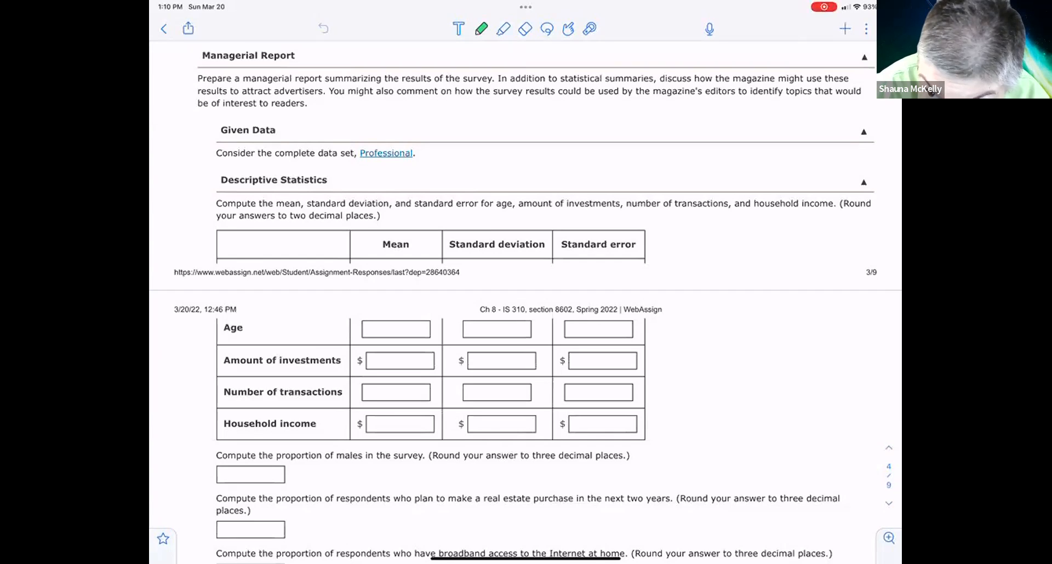
{"action": "scroll", "coordinate": [526, 301], "scroll_direction": "down", "scroll_amount": 2}
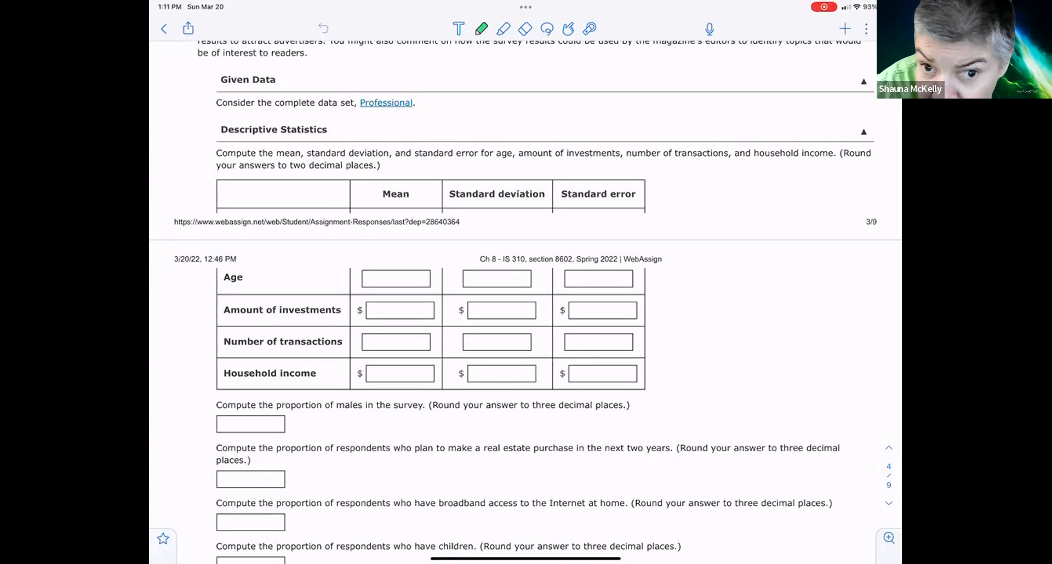
{"action": "scroll", "coordinate": [526, 301], "scroll_direction": "up", "scroll_amount": 2}
{"action": "scroll", "coordinate": [525, 302], "scroll_direction": "down", "scroll_amount": 3}
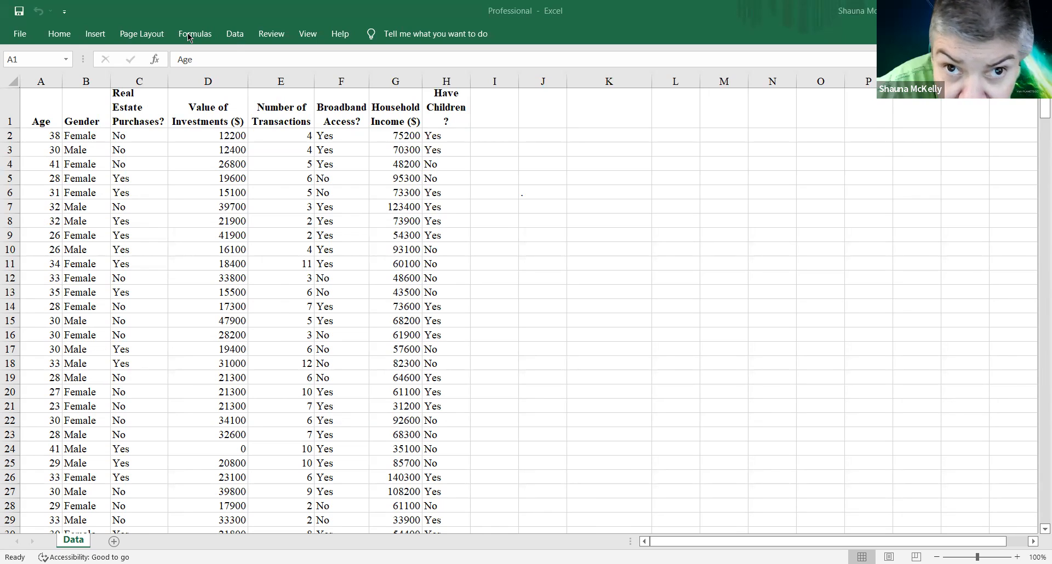
{"action": "left_click", "coordinate": [234, 39]}
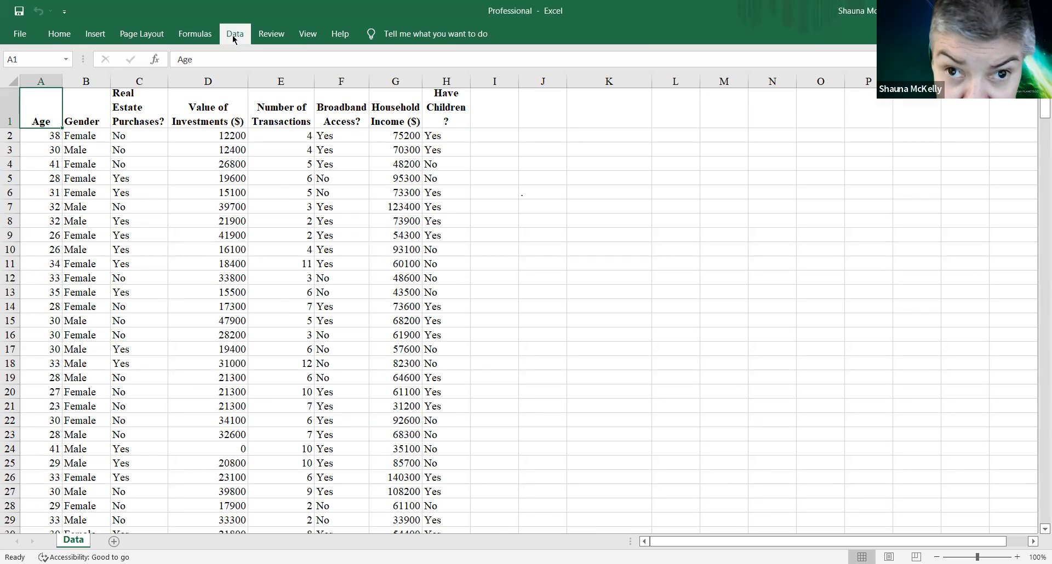
{"action": "left_click", "coordinate": [232, 35]}
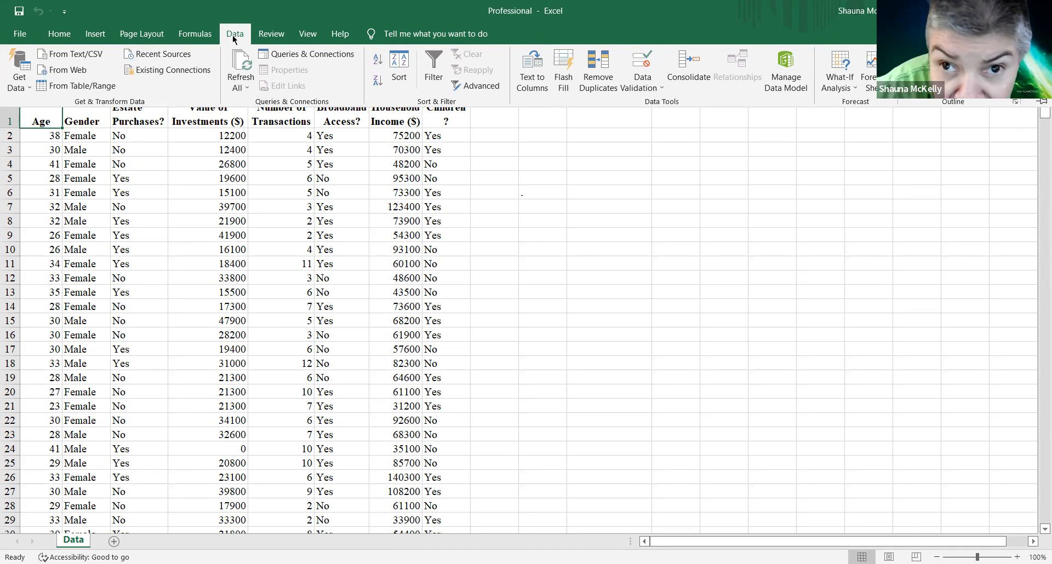
{"action": "left_click", "coordinate": [195, 32]}
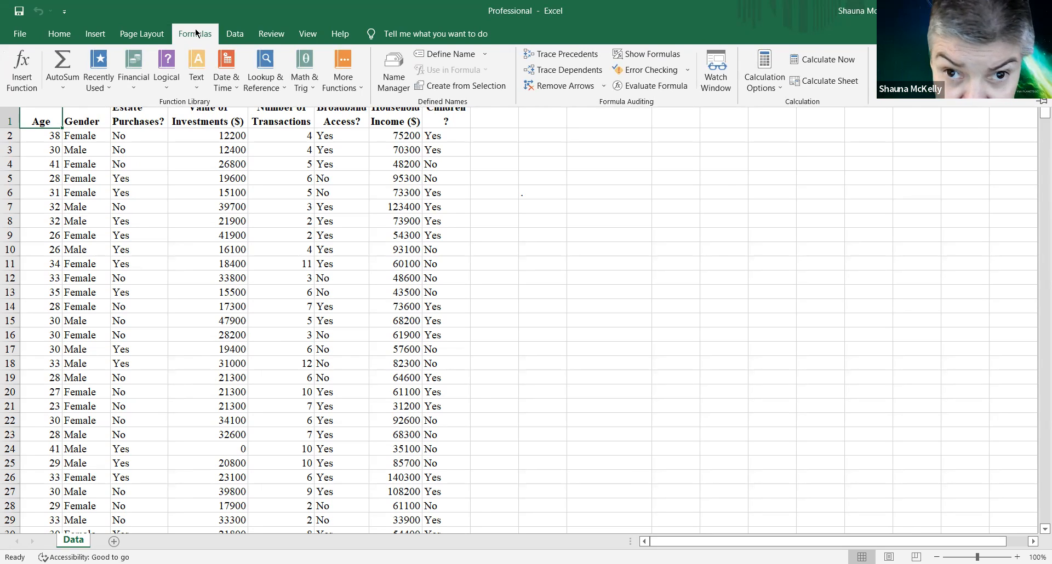
{"action": "left_click", "coordinate": [340, 89]}
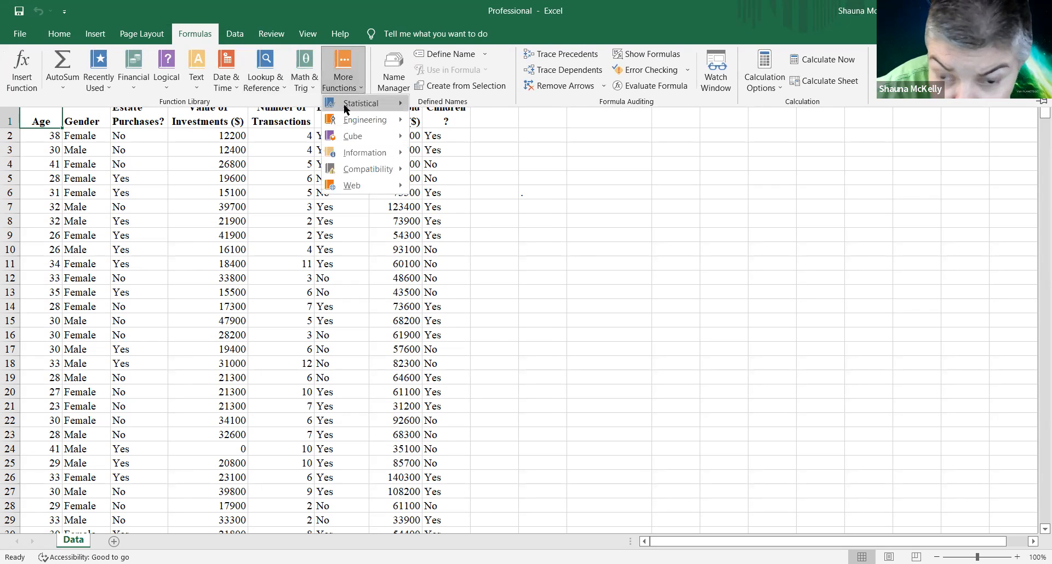
{"action": "mouse_move", "coordinate": [345, 109]}
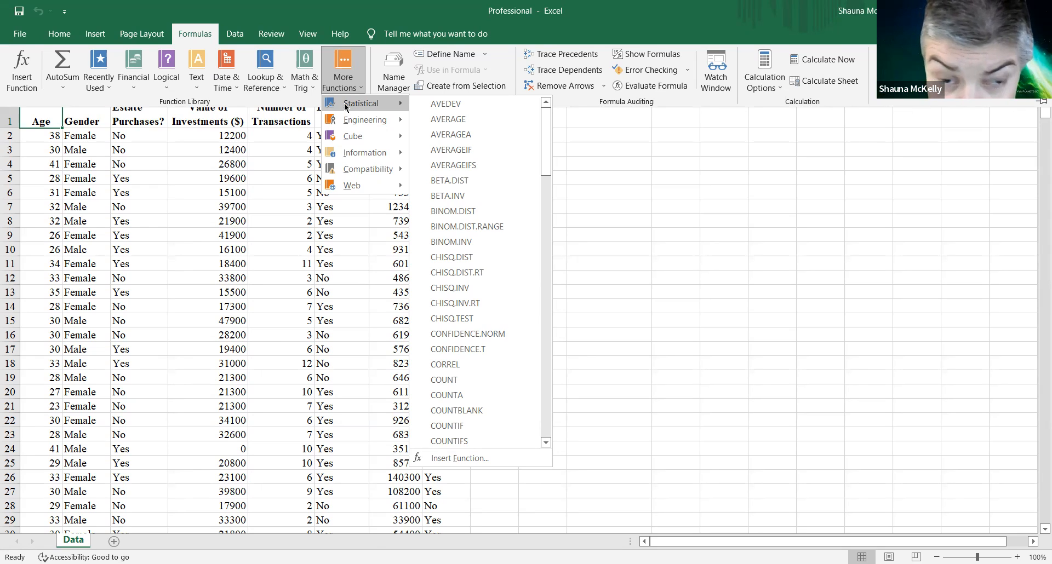
{"action": "left_click", "coordinate": [27, 138]}
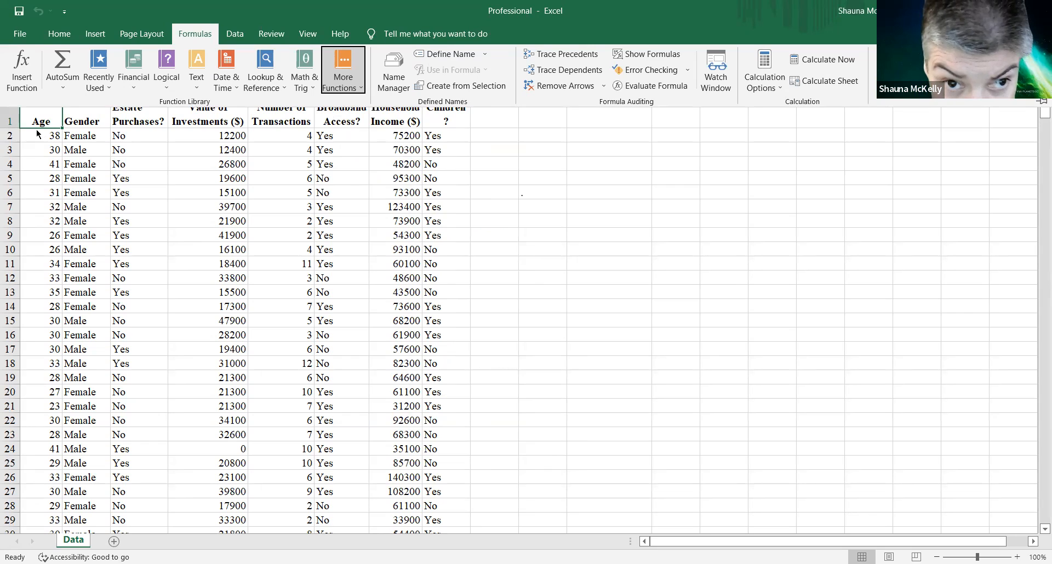
{"action": "left_click", "coordinate": [36, 130]}
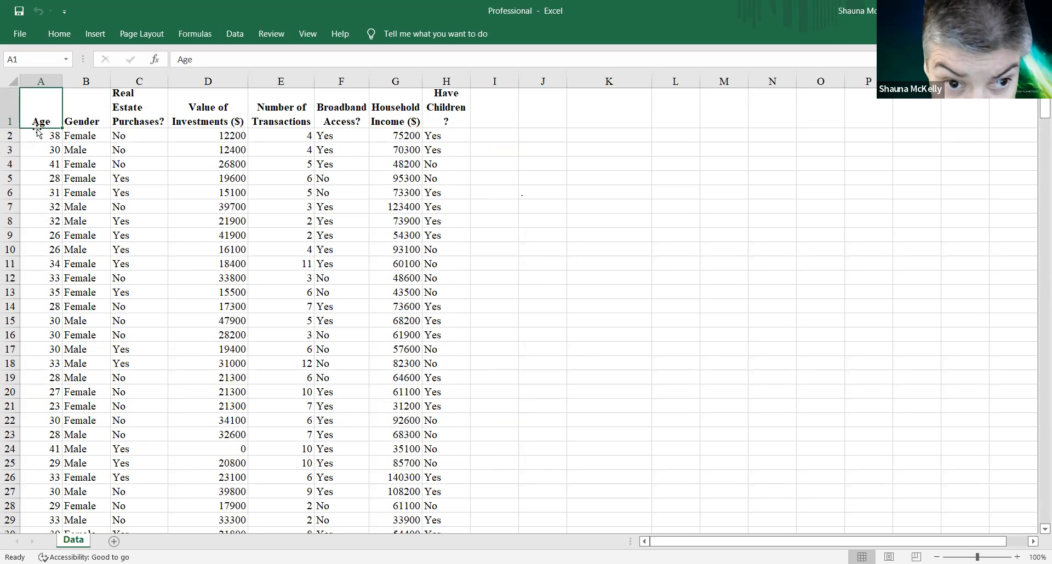
Copy the entire Age column and paste it into column J of the Data sheet.
{"action": "left_click", "coordinate": [42, 81]}
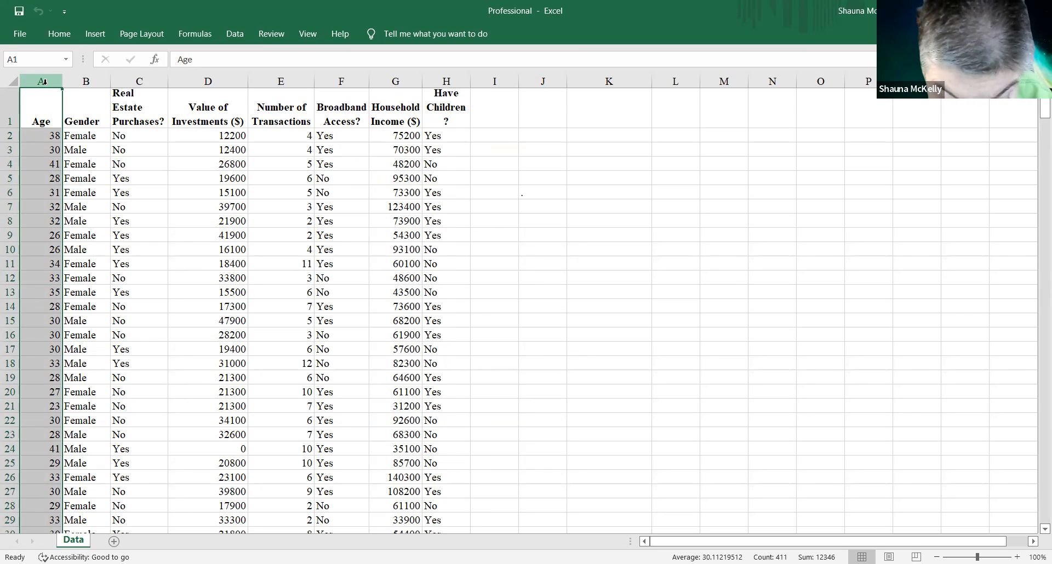
{"action": "key", "text": "ctrl+c"}
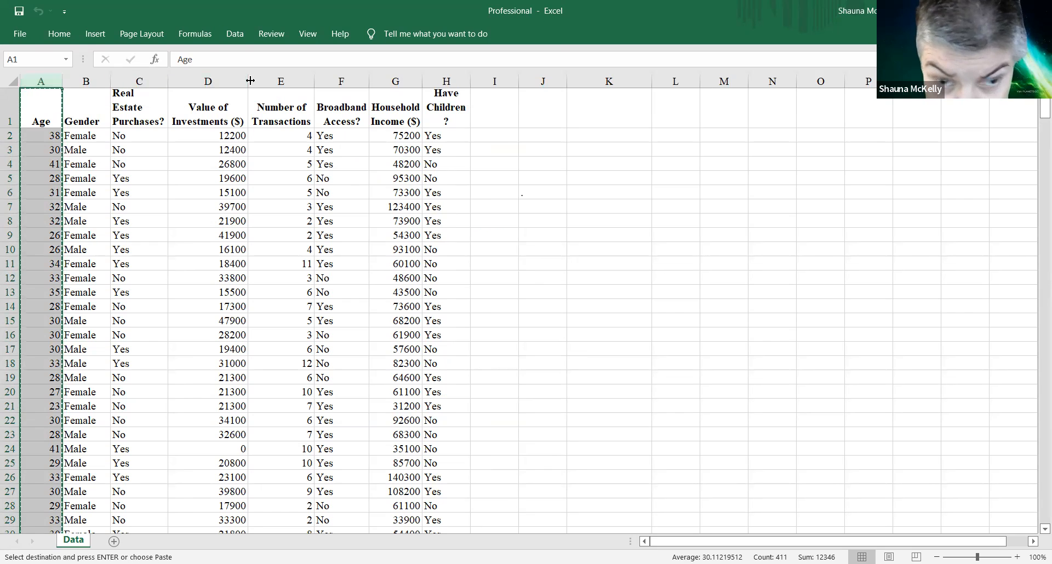
{"action": "left_click", "coordinate": [532, 113]}
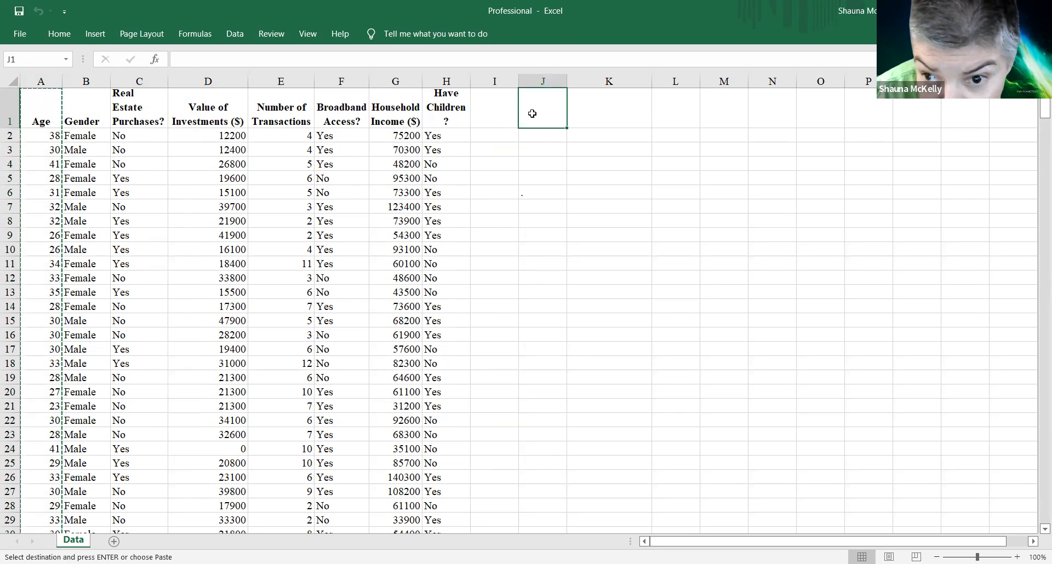
{"action": "right_click", "coordinate": [532, 114]}
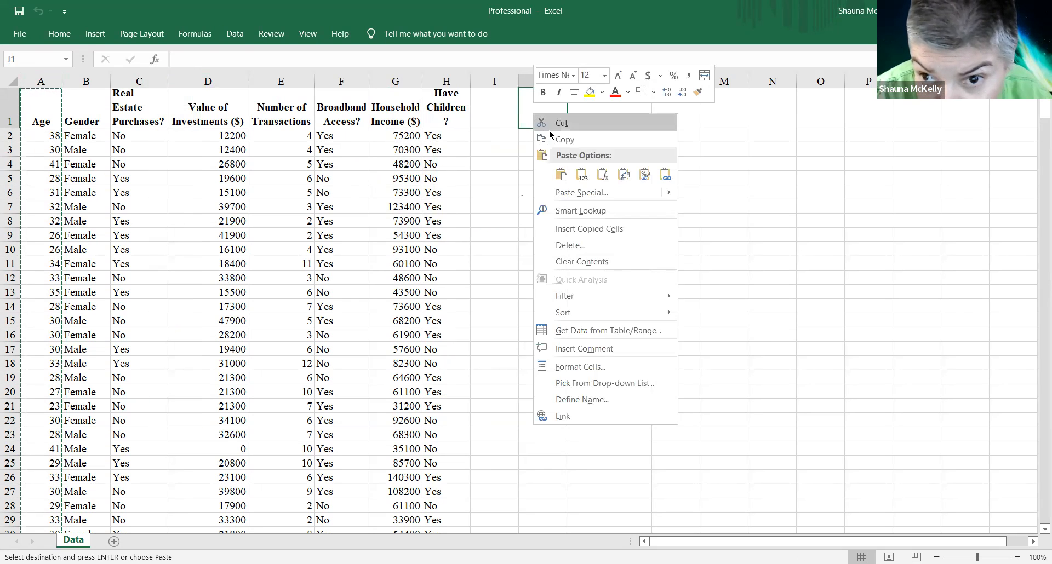
{"action": "left_click", "coordinate": [561, 175]}
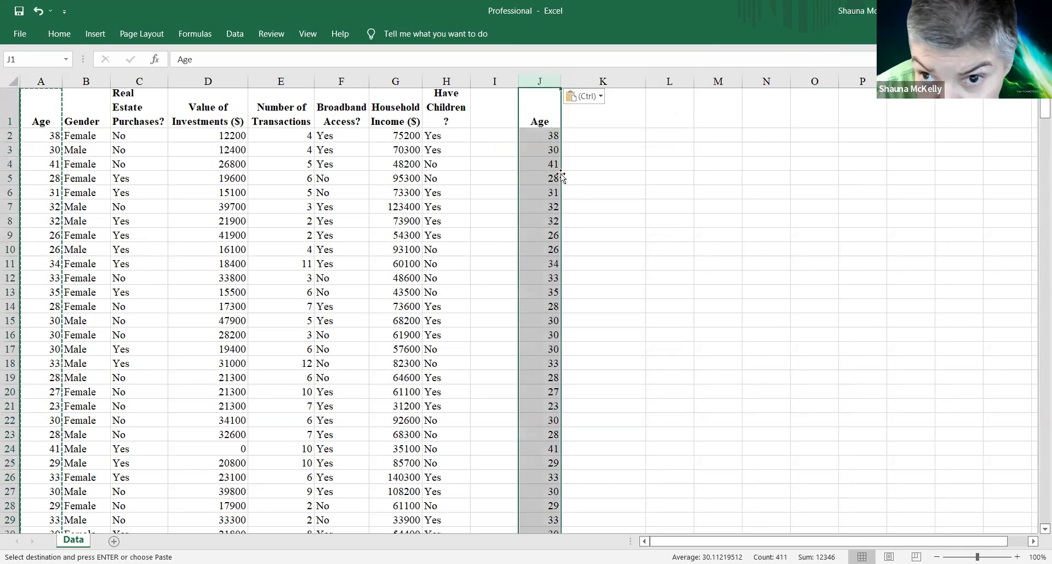
Clear the Age header from cell J1 so that column J holds only the age values.
{"action": "left_click", "coordinate": [549, 115]}
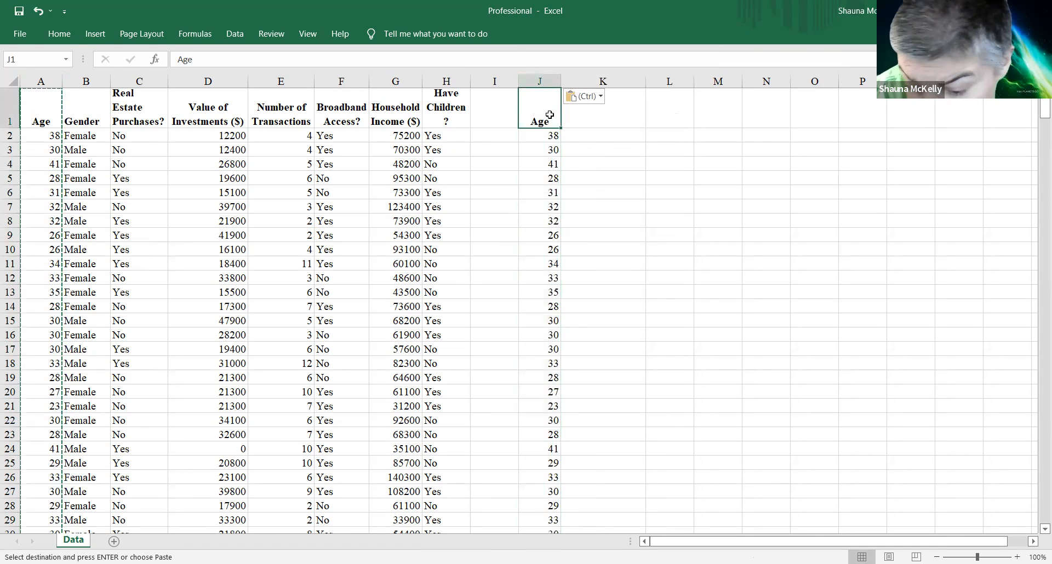
{"action": "key", "text": "BackSpace"}
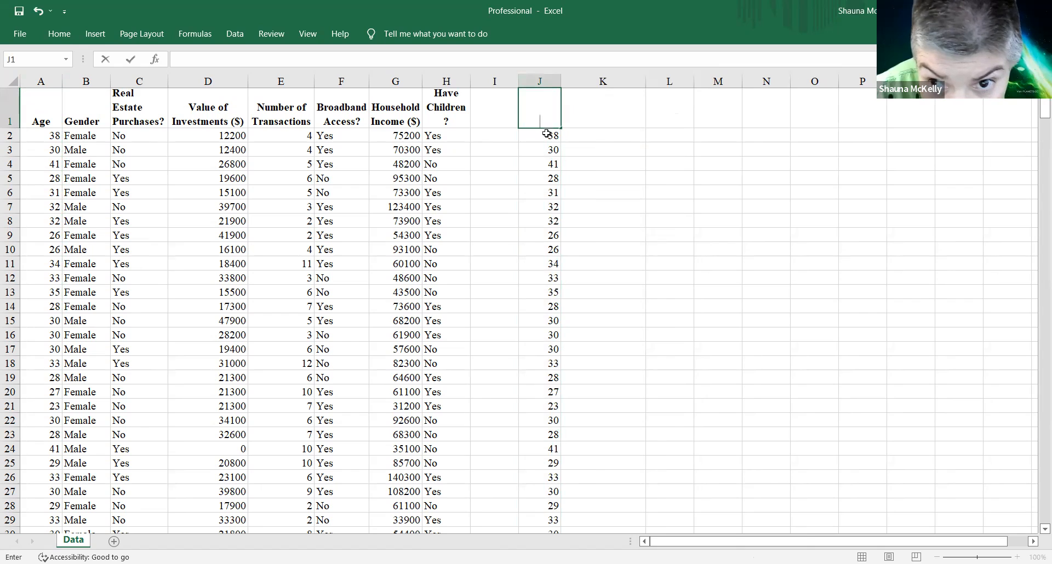
{"action": "key", "text": "Return"}
{"action": "key", "text": "Return"}
{"action": "left_click", "coordinate": [545, 136]}
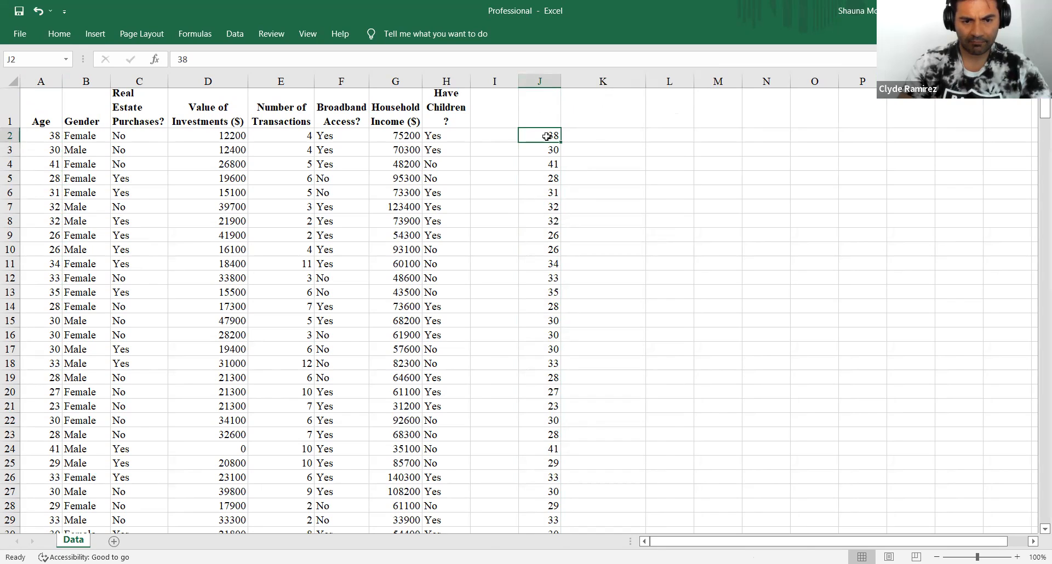
Go to the last copied age value in row 411 and select the whole of column J.
{"action": "left_click_drag", "start_coordinate": [547, 136], "coordinate": [523, 422]}
{"action": "left_click", "coordinate": [523, 421]}
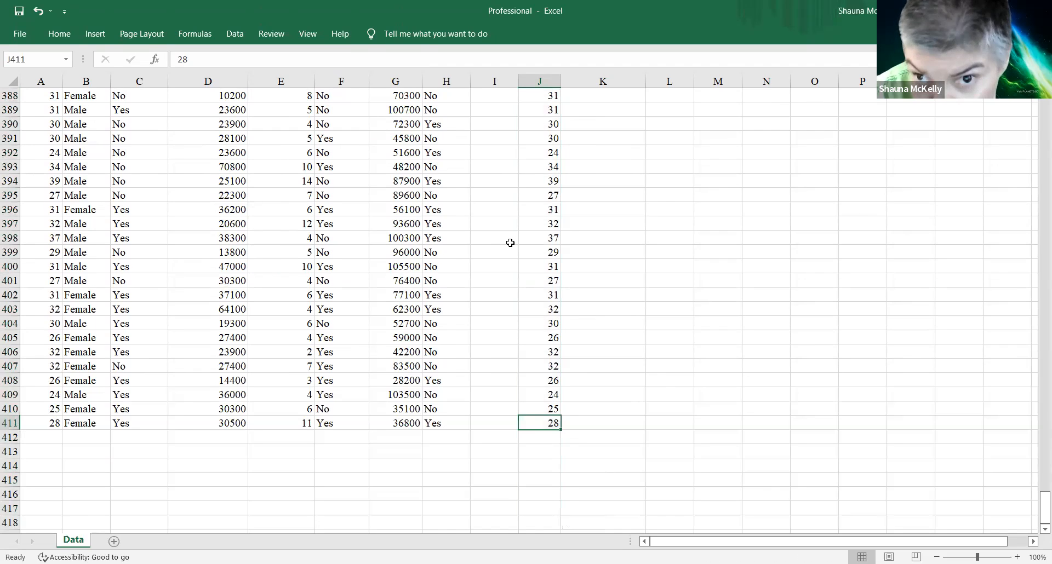
{"action": "left_click", "coordinate": [542, 82]}
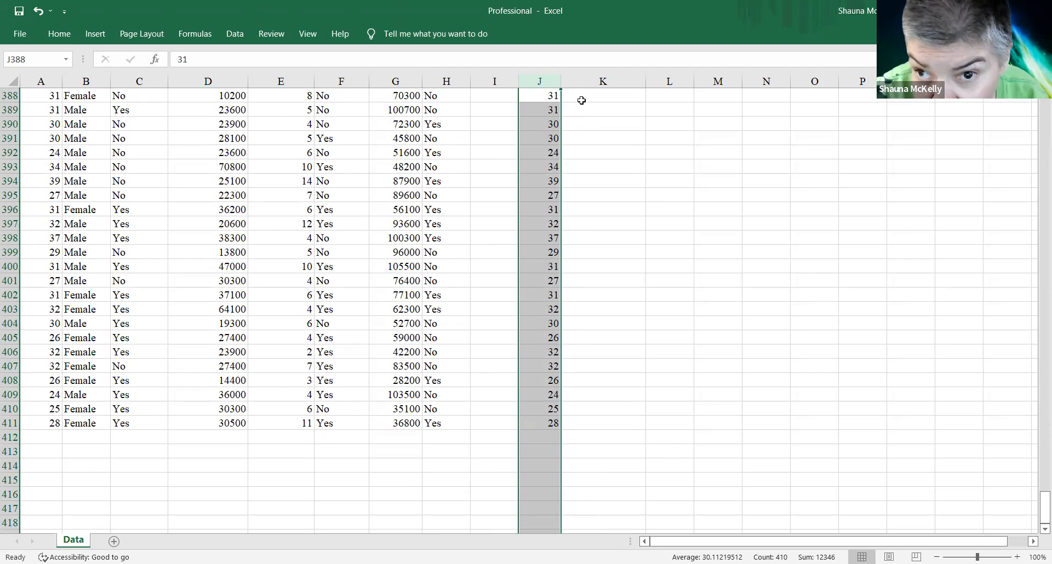
{"action": "right_click", "coordinate": [540, 146]}
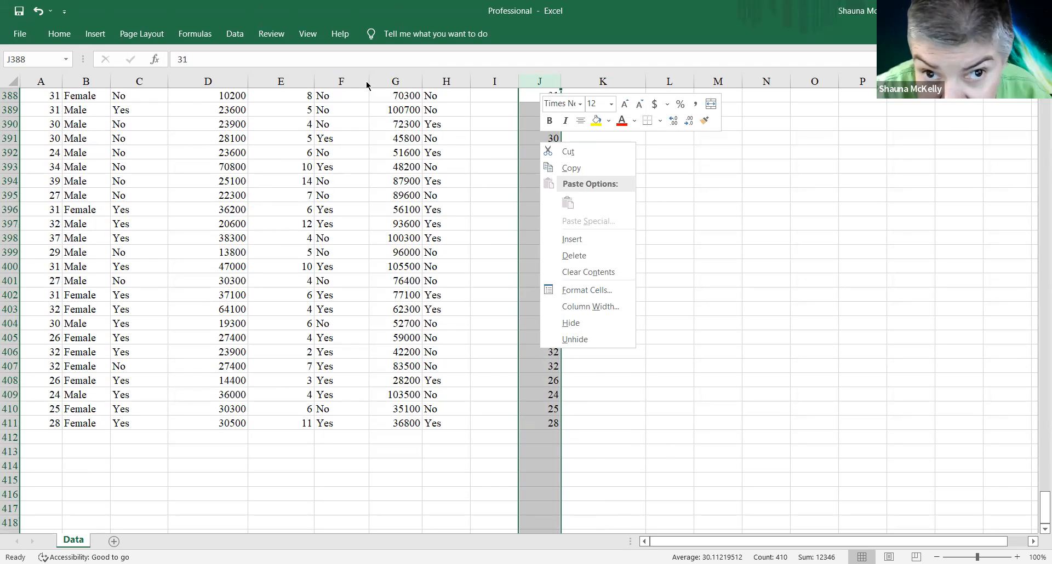
{"action": "left_click", "coordinate": [194, 35]}
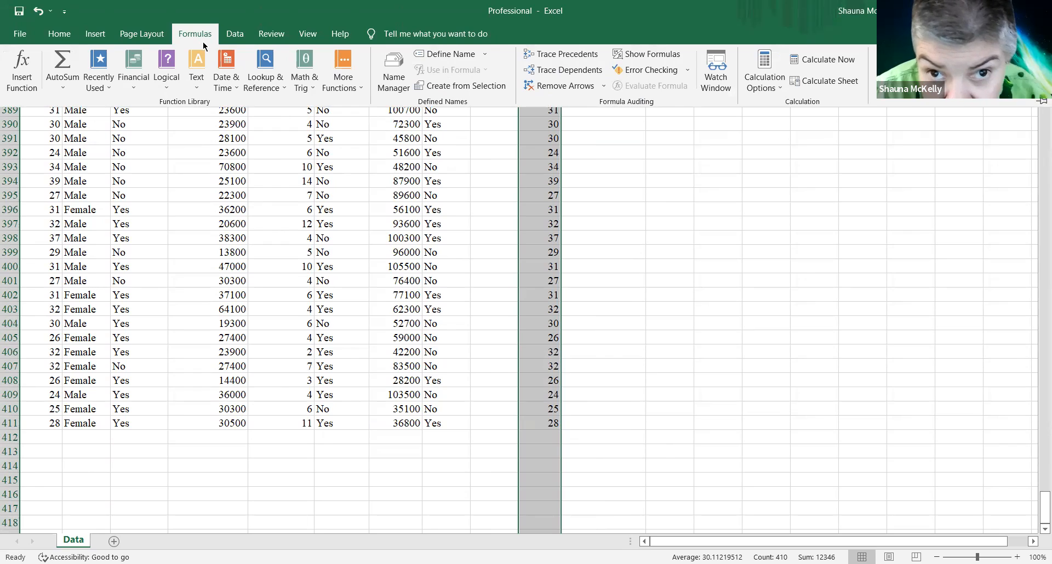
{"action": "left_click", "coordinate": [357, 90]}
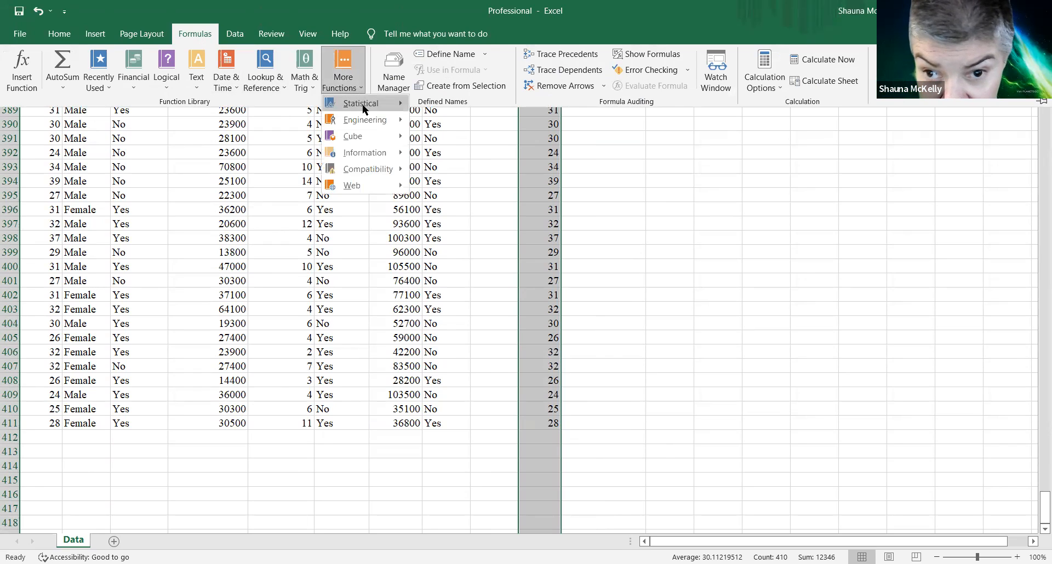
{"action": "mouse_move", "coordinate": [363, 105]}
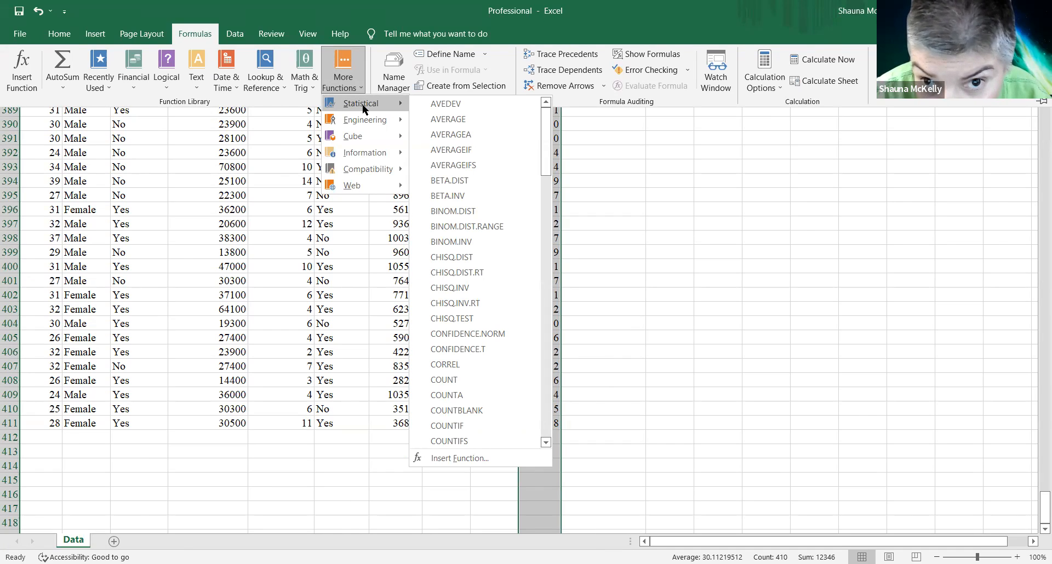
{"action": "left_click", "coordinate": [433, 118]}
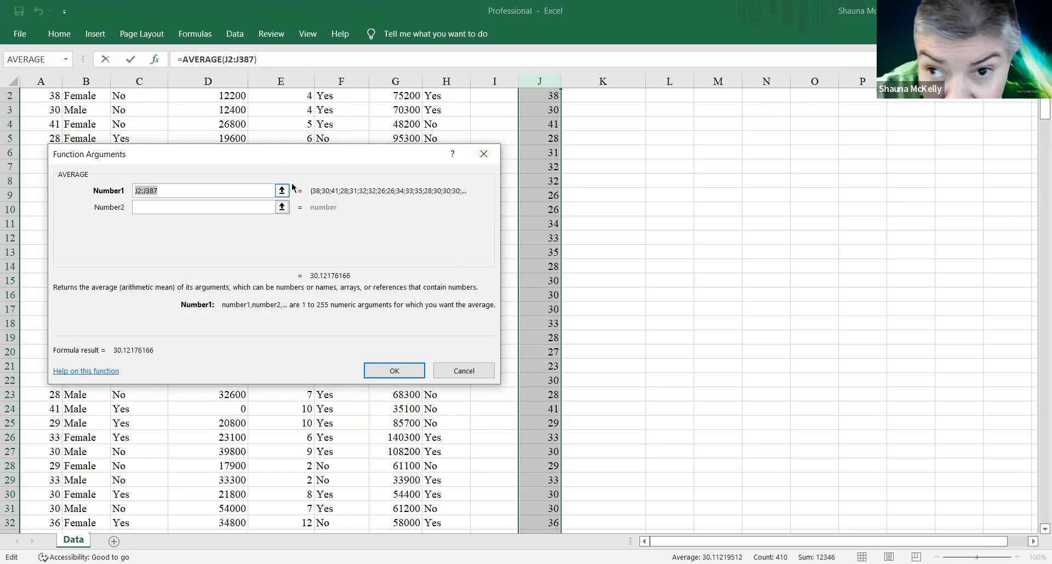
{"action": "left_click", "coordinate": [484, 156]}
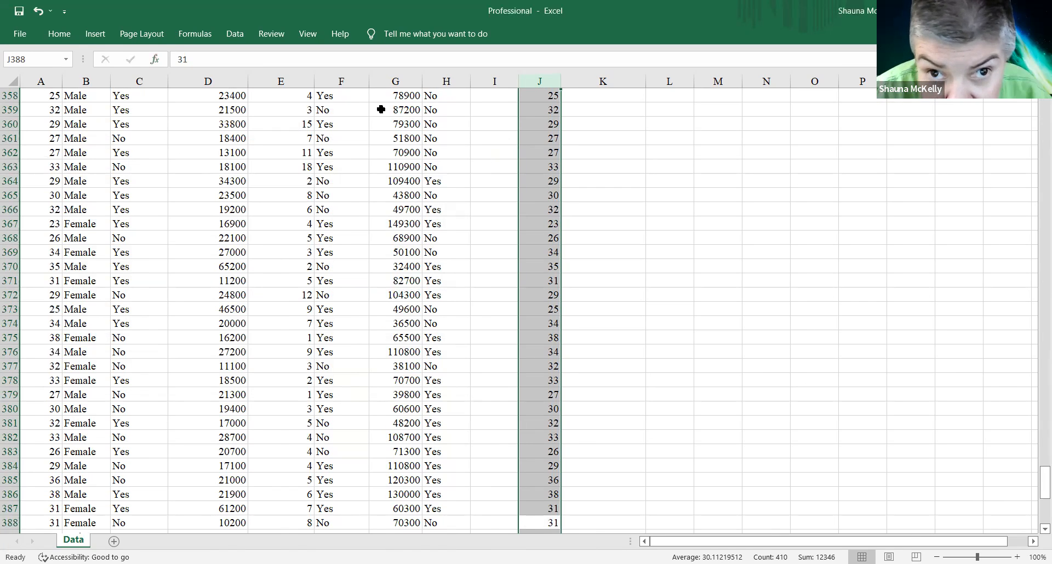
Insert an AVERAGE function over J2:J387 in cell J388.
{"action": "left_click", "coordinate": [208, 40]}
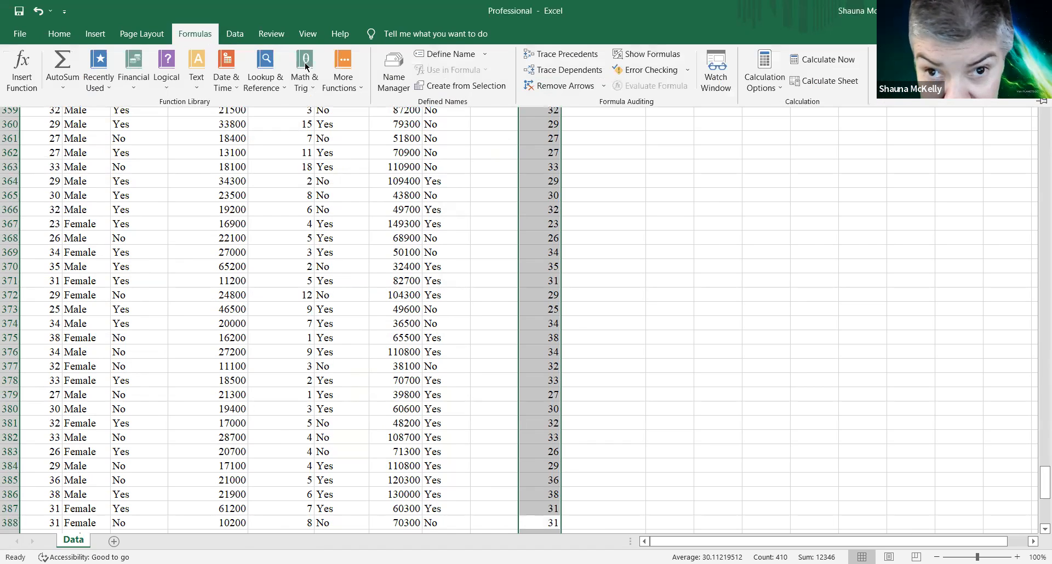
{"action": "left_click", "coordinate": [360, 91]}
{"action": "mouse_move", "coordinate": [359, 103]}
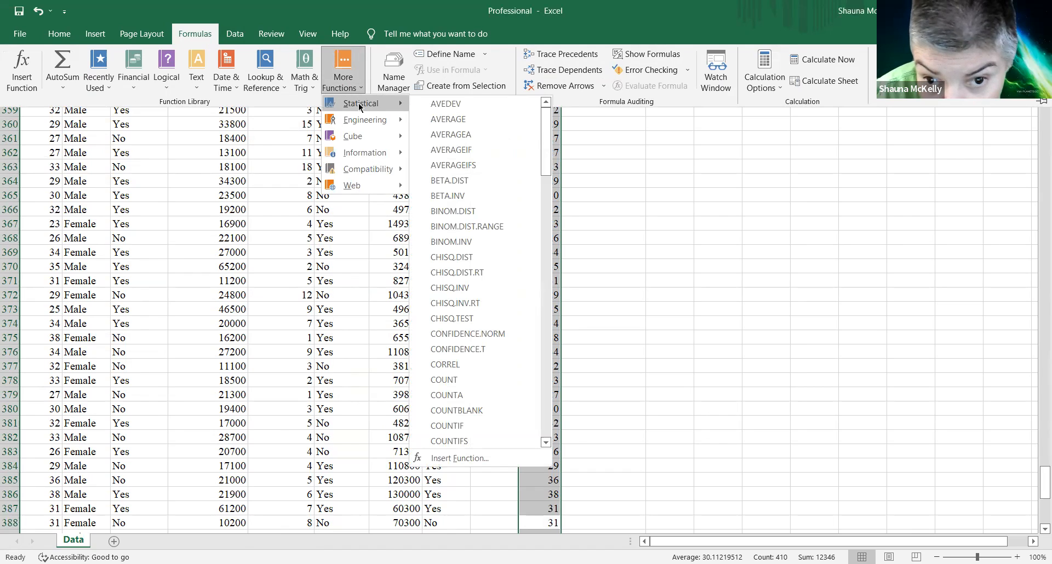
{"action": "left_click", "coordinate": [430, 118]}
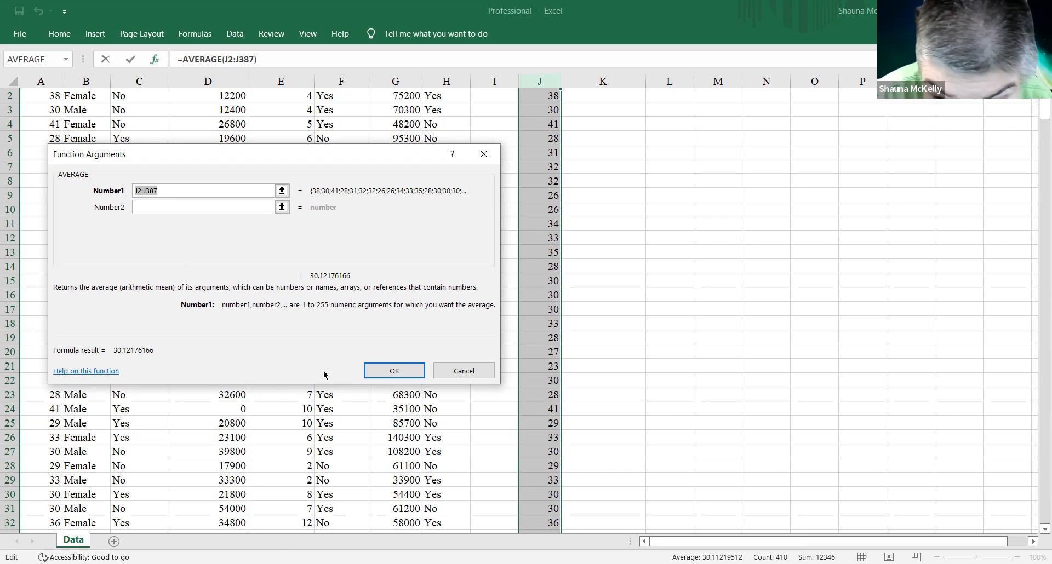
{"action": "left_click", "coordinate": [377, 371]}
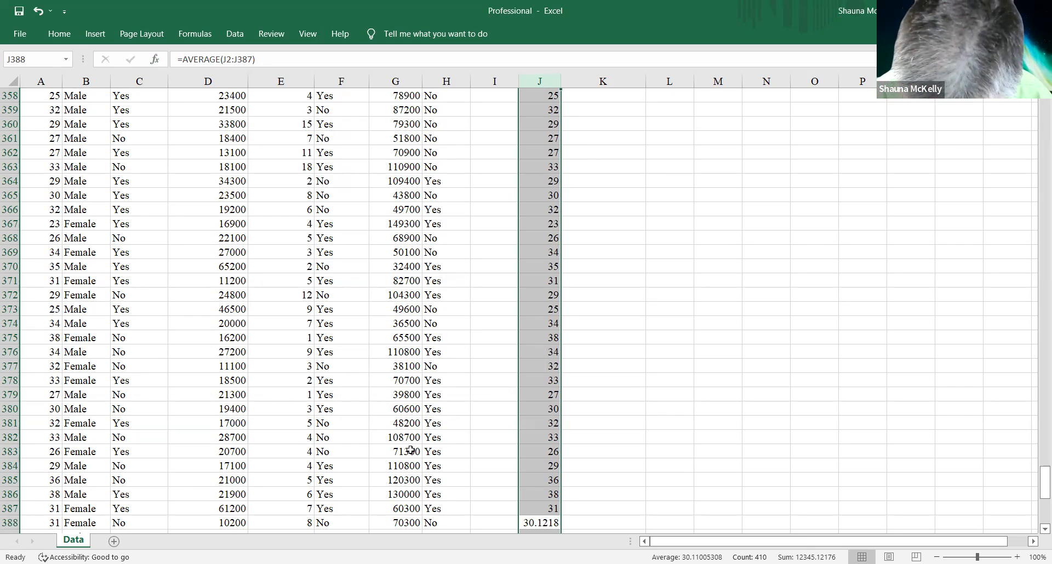
Label the average by entering "mean age" in cell I388.
{"action": "left_click", "coordinate": [473, 523]}
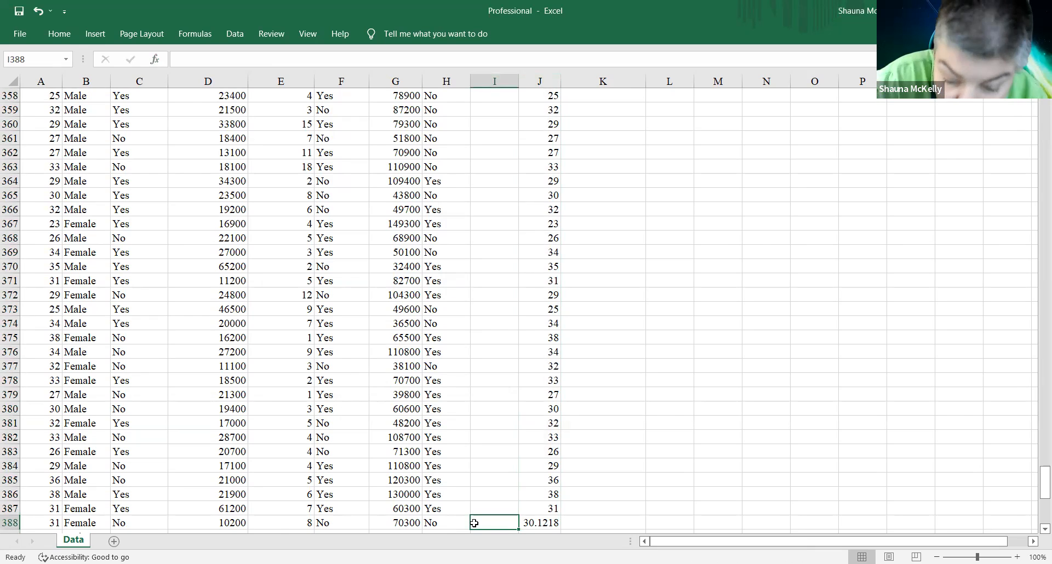
{"action": "type", "text": "me"}
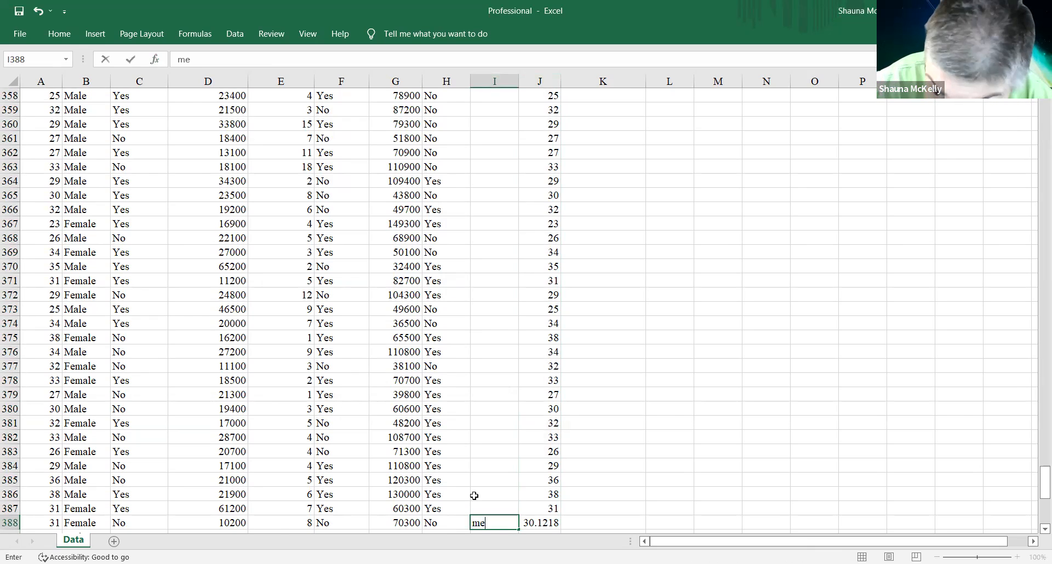
{"action": "type", "text": "an age"}
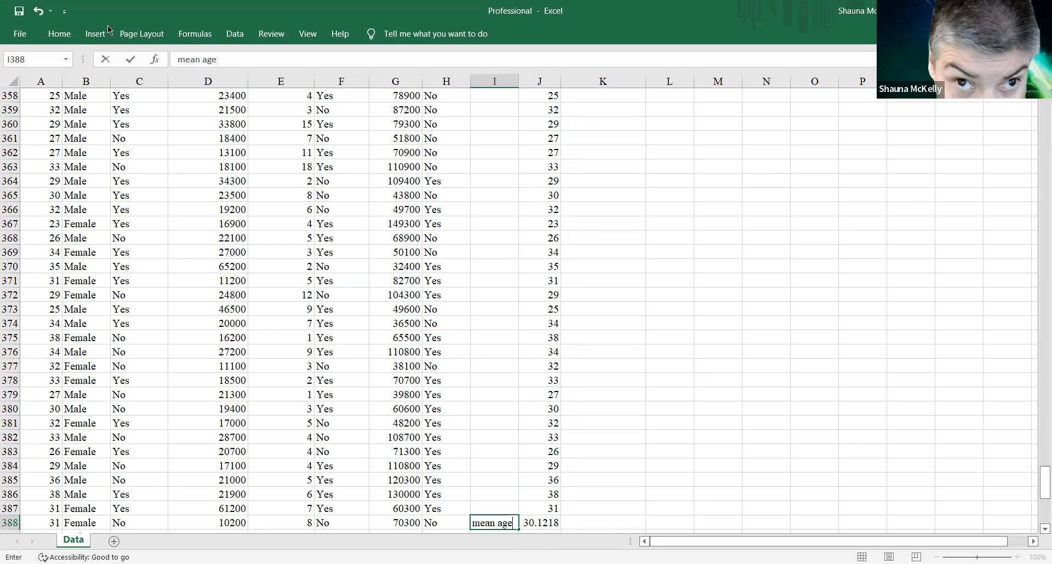
{"action": "left_click", "coordinate": [196, 34]}
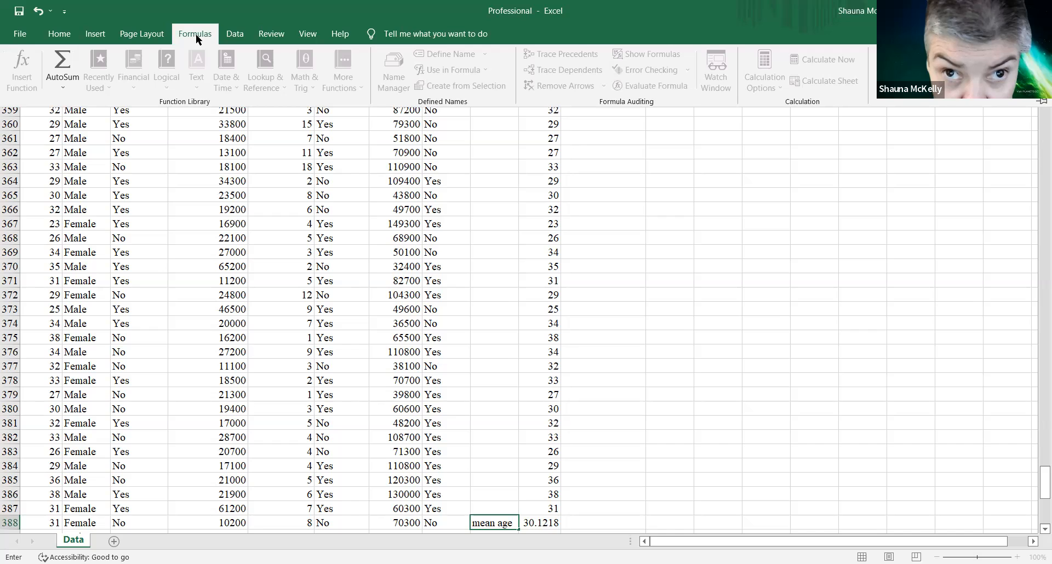
{"action": "left_click", "coordinate": [577, 120]}
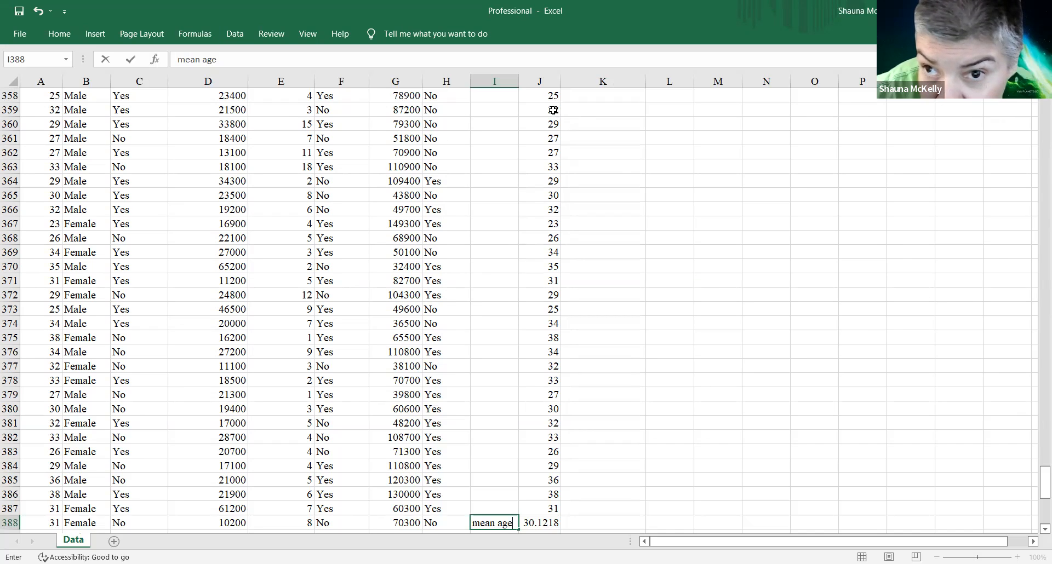
Examine the values in column J above and below the average in row 388, as far as the end of the data.
{"action": "left_click", "coordinate": [544, 82]}
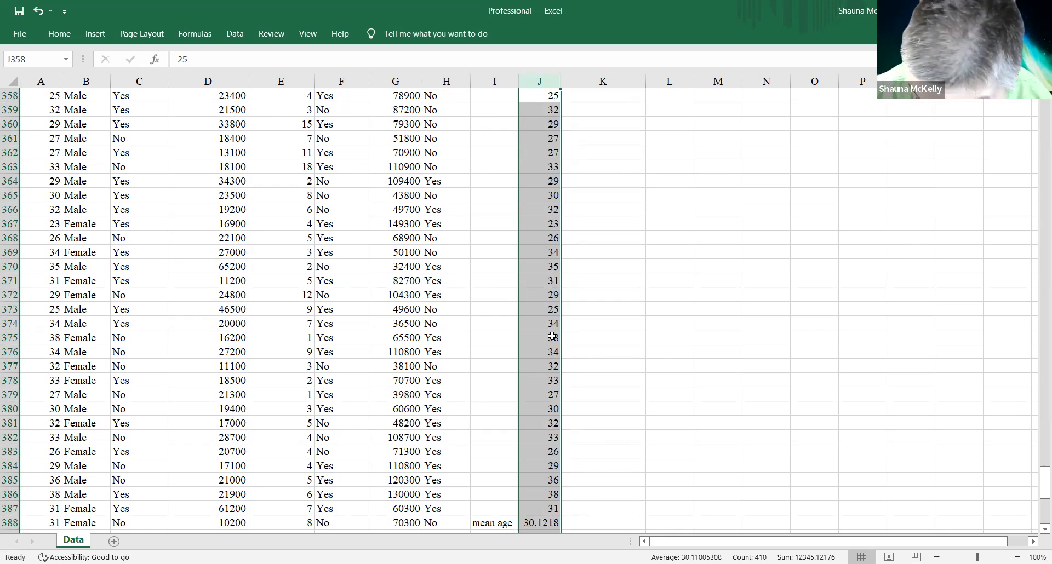
{"action": "key", "text": "Up"}
{"action": "key", "text": "Down"}
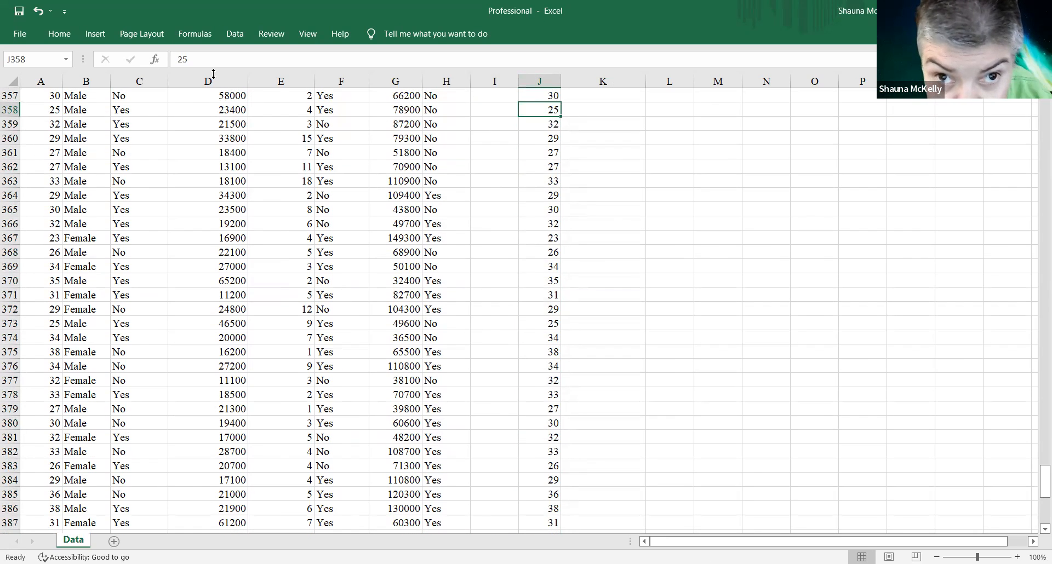
{"action": "key", "text": "Down"}
{"action": "key", "text": "Down"}
{"action": "key", "text": "Down"}
{"action": "key", "text": "Down"}
{"action": "key", "text": "Down"}
{"action": "key", "text": "Down"}
{"action": "key", "text": "Down"}
{"action": "key", "text": "Down"}
{"action": "key", "text": "Down"}
{"action": "key", "text": "Down"}
{"action": "key", "text": "Down"}
{"action": "key", "text": "Down"}
{"action": "key", "text": "Down"}
{"action": "key", "text": "Down"}
{"action": "key", "text": "Down"}
{"action": "key", "text": "Down"}
{"action": "key", "text": "Down"}
{"action": "key", "text": "Down"}
{"action": "key", "text": "Down"}
{"action": "key", "text": "Down"}
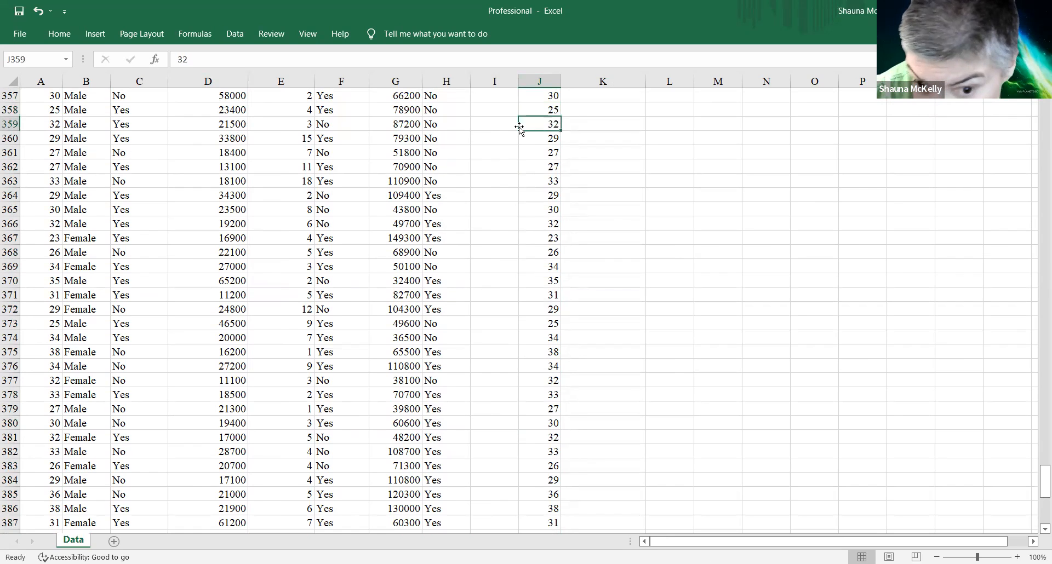
{"action": "key", "text": "Down"}
{"action": "key", "text": "Down"}
{"action": "key", "text": "Down"}
{"action": "key", "text": "Down"}
{"action": "key", "text": "Down"}
{"action": "key", "text": "Down"}
{"action": "key", "text": "Down"}
{"action": "key", "text": "Down"}
{"action": "key", "text": "Down"}
{"action": "key", "text": "Down"}
{"action": "key", "text": "Down"}
{"action": "key", "text": "Down"}
{"action": "key", "text": "Down"}
{"action": "key", "text": "Down"}
{"action": "key", "text": "Down"}
{"action": "key", "text": "Down"}
{"action": "key", "text": "Down"}
{"action": "key", "text": "Down"}
{"action": "key", "text": "Down"}
{"action": "key", "text": "Down"}
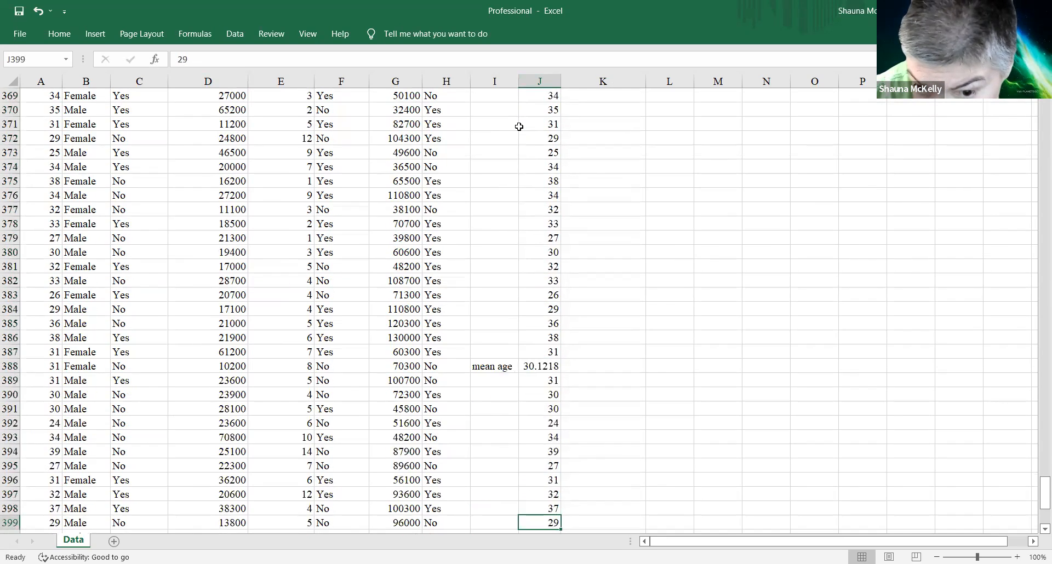
{"action": "key", "text": "Down"}
{"action": "key", "text": "Down"}
{"action": "key", "text": "Down"}
{"action": "key", "text": "Down"}
{"action": "key", "text": "Down"}
{"action": "key", "text": "Down"}
{"action": "key", "text": "Down"}
{"action": "key", "text": "Down"}
{"action": "key", "text": "Down"}
{"action": "key", "text": "Down"}
{"action": "key", "text": "Down"}
{"action": "key", "text": "Down"}
{"action": "key", "text": "Down"}
{"action": "key", "text": "Down"}
{"action": "key", "text": "Down"}
{"action": "key", "text": "Down"}
{"action": "key", "text": "Down"}
{"action": "key", "text": "Down"}
{"action": "key", "text": "Down"}
{"action": "key", "text": "Down"}
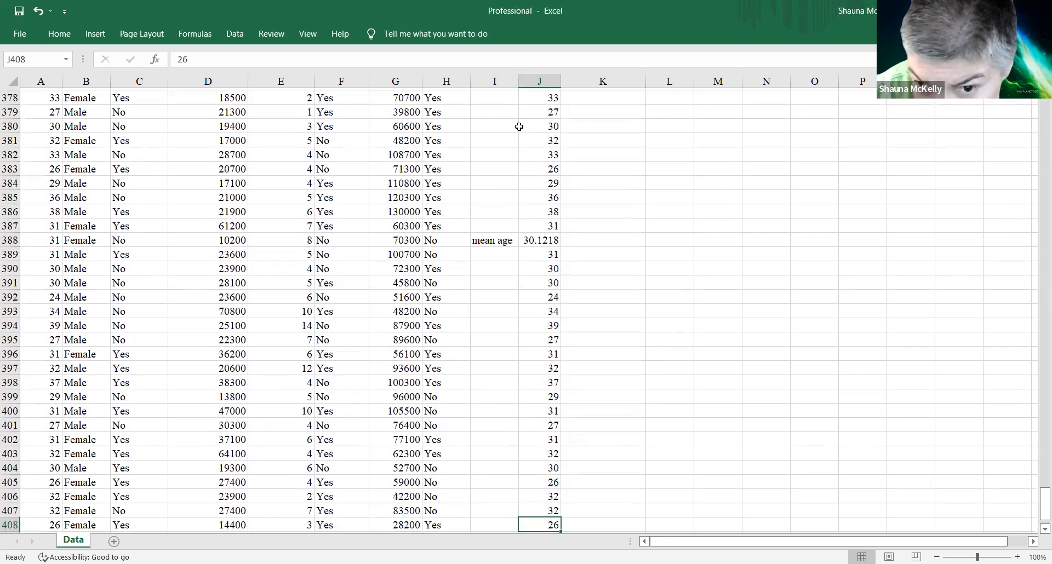
{"action": "key", "text": "Up"}
{"action": "key", "text": "Up"}
{"action": "key", "text": "Up"}
{"action": "key", "text": "Up"}
{"action": "key", "text": "Up"}
{"action": "key", "text": "Up"}
{"action": "key", "text": "Up"}
{"action": "key", "text": "Up"}
{"action": "key", "text": "Up"}
{"action": "key", "text": "Up"}
{"action": "key", "text": "Up"}
{"action": "key", "text": "Up"}
{"action": "key", "text": "Up"}
{"action": "key", "text": "Up"}
{"action": "key", "text": "Up"}
{"action": "key", "text": "Up"}
{"action": "key", "text": "Up"}
{"action": "key", "text": "Up"}
{"action": "key", "text": "Up"}
{"action": "key", "text": "Up"}
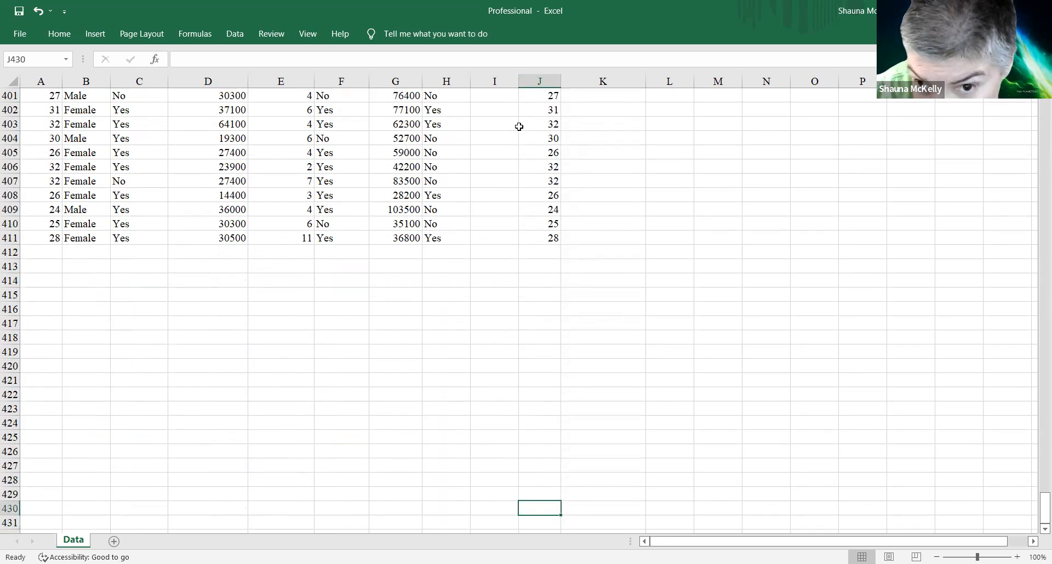
{"action": "key", "text": "Up"}
{"action": "key", "text": "Up"}
{"action": "key", "text": "Up"}
{"action": "key", "text": "Up"}
{"action": "key", "text": "Up"}
{"action": "key", "text": "Up"}
{"action": "key", "text": "Up"}
{"action": "key", "text": "Up"}
{"action": "key", "text": "Up"}
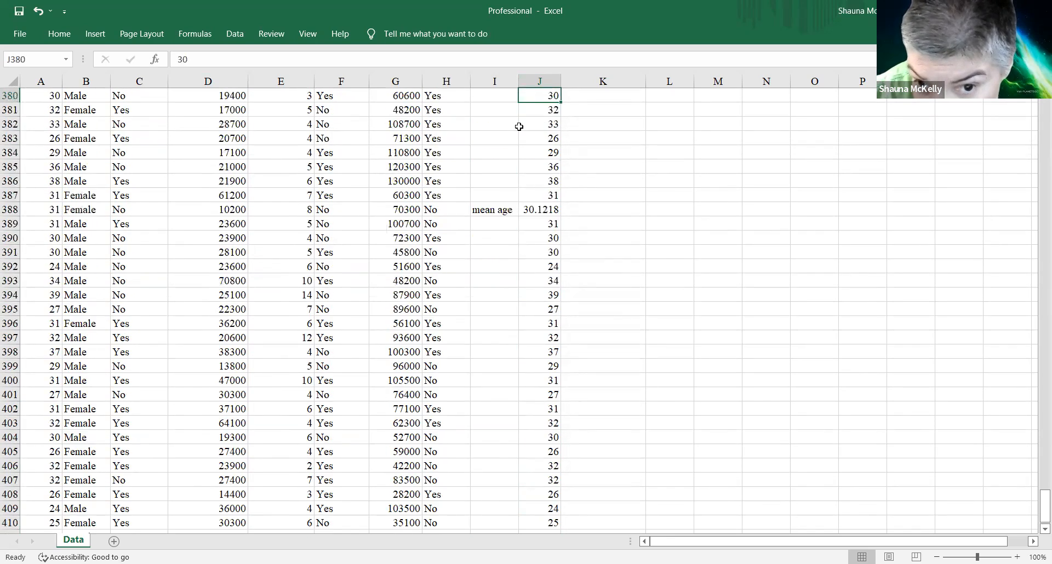
{"action": "key", "text": "Down"}
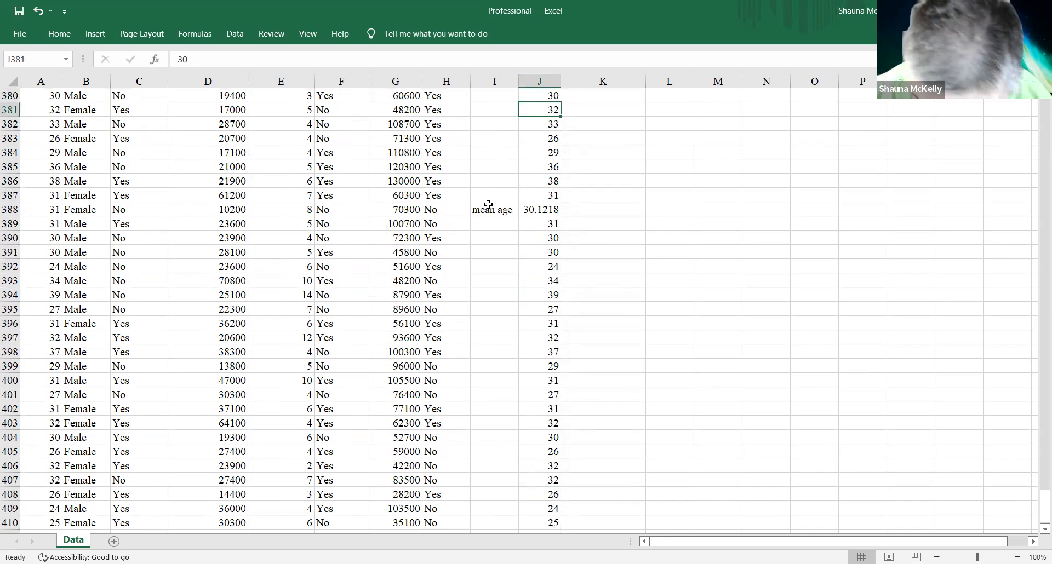
{"action": "key", "text": "Down"}
{"action": "key", "text": "Down"}
{"action": "key", "text": "Down"}
{"action": "key", "text": "Down"}
{"action": "key", "text": "Down"}
{"action": "key", "text": "Down"}
{"action": "key", "text": "Down"}
{"action": "key", "text": "Down"}
{"action": "key", "text": "Down"}
{"action": "key", "text": "Down"}
{"action": "key", "text": "Down"}
{"action": "key", "text": "Down"}
{"action": "key", "text": "Down"}
{"action": "key", "text": "Down"}
{"action": "key", "text": "Down"}
{"action": "key", "text": "Down"}
{"action": "key", "text": "Down"}
{"action": "key", "text": "Down"}
{"action": "key", "text": "Down"}
{"action": "key", "text": "Down"}
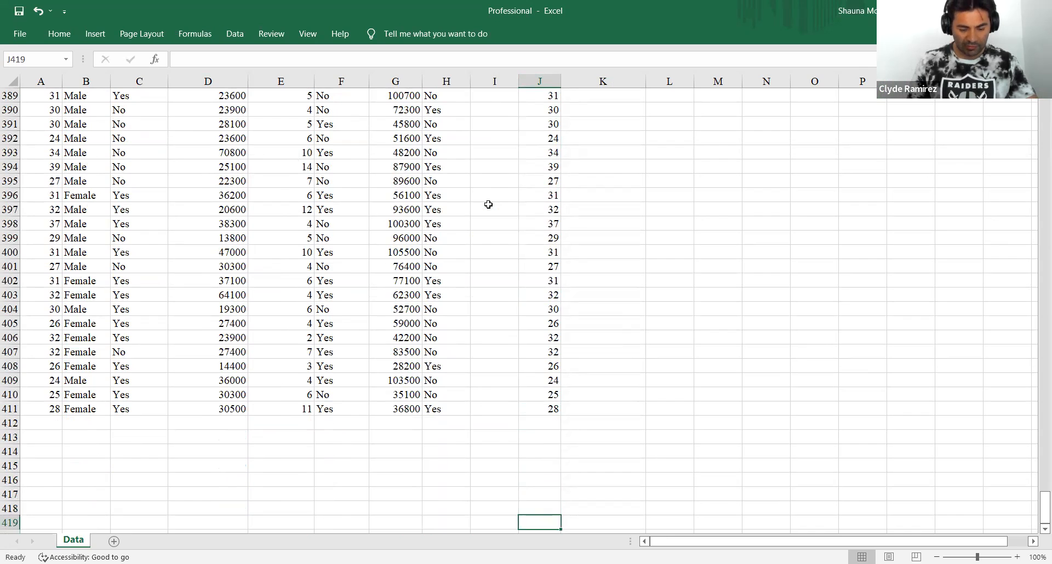
{"action": "key", "text": "Up"}
{"action": "key", "text": "Up"}
{"action": "key", "text": "Up"}
{"action": "key", "text": "Up"}
{"action": "key", "text": "Up"}
{"action": "key", "text": "Up"}
{"action": "key", "text": "Up"}
{"action": "key", "text": "Up"}
{"action": "key", "text": "Up"}
{"action": "key", "text": "Up"}
{"action": "key", "text": "Up"}
{"action": "key", "text": "Up"}
{"action": "key", "text": "Up"}
{"action": "key", "text": "Up"}
{"action": "key", "text": "Up"}
{"action": "key", "text": "Up"}
{"action": "key", "text": "Up"}
{"action": "key", "text": "Up"}
{"action": "key", "text": "Up"}
{"action": "key", "text": "Up"}
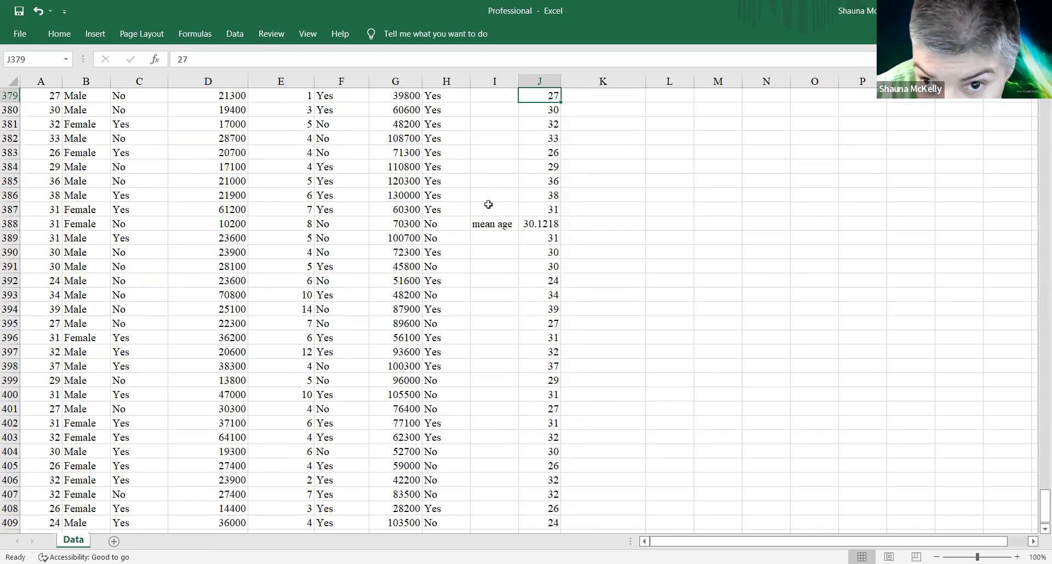
Undo the "mean age" label in I388 and the average formula in J388.
{"action": "scroll", "coordinate": [488, 204], "scroll_direction": "up", "scroll_amount": 2}
{"action": "left_click", "coordinate": [481, 295]}
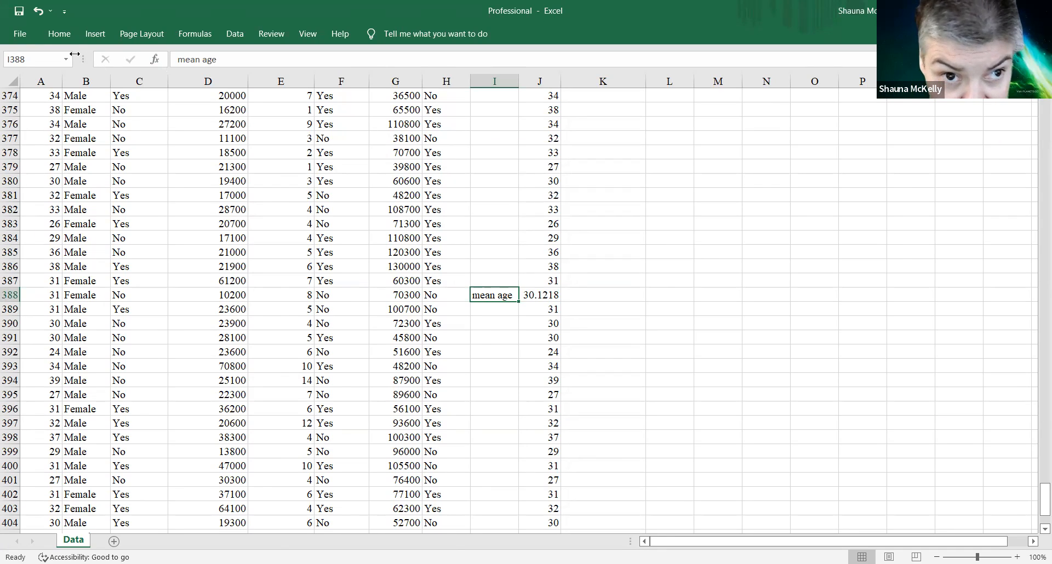
{"action": "left_click", "coordinate": [40, 11]}
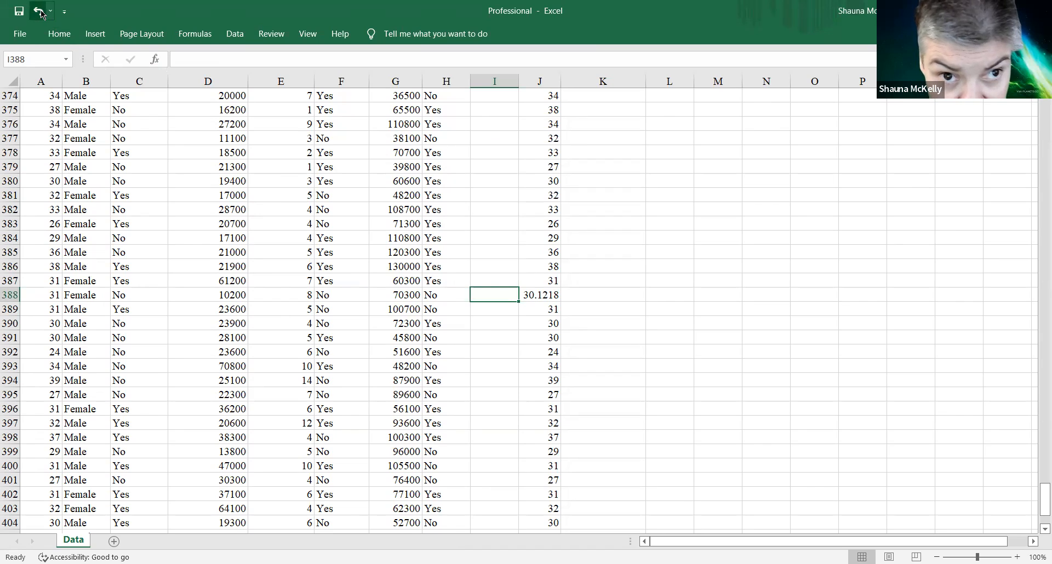
{"action": "left_click", "coordinate": [39, 11]}
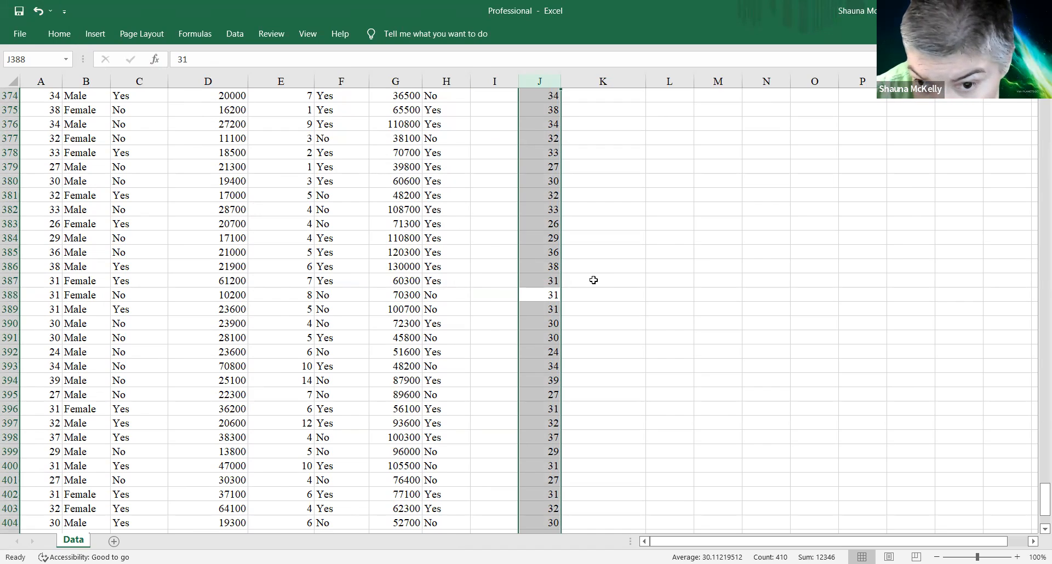
{"action": "left_click", "coordinate": [596, 281]}
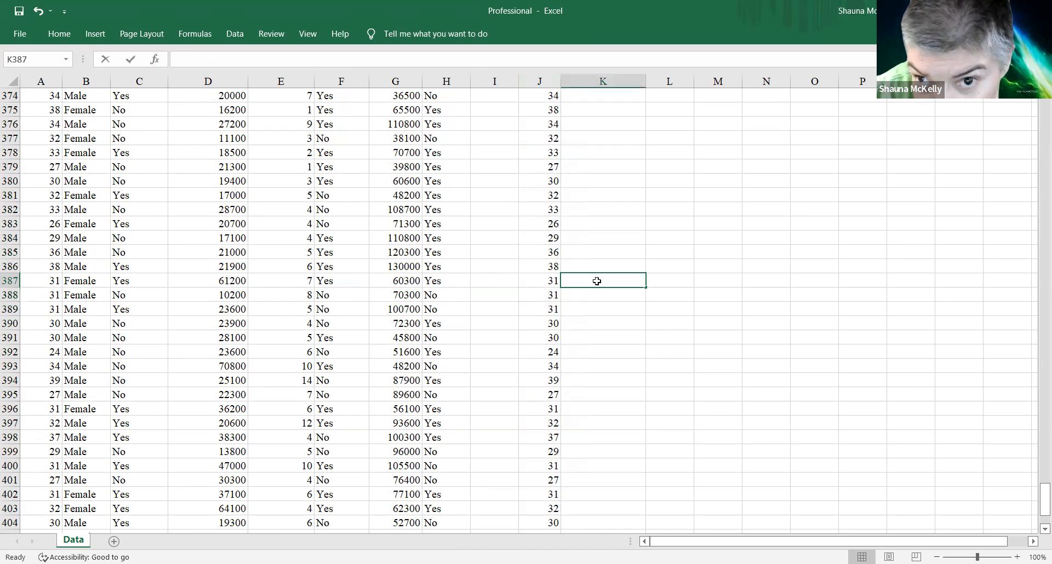
{"action": "key", "text": "BackSpace"}
{"action": "left_click", "coordinate": [541, 81]}
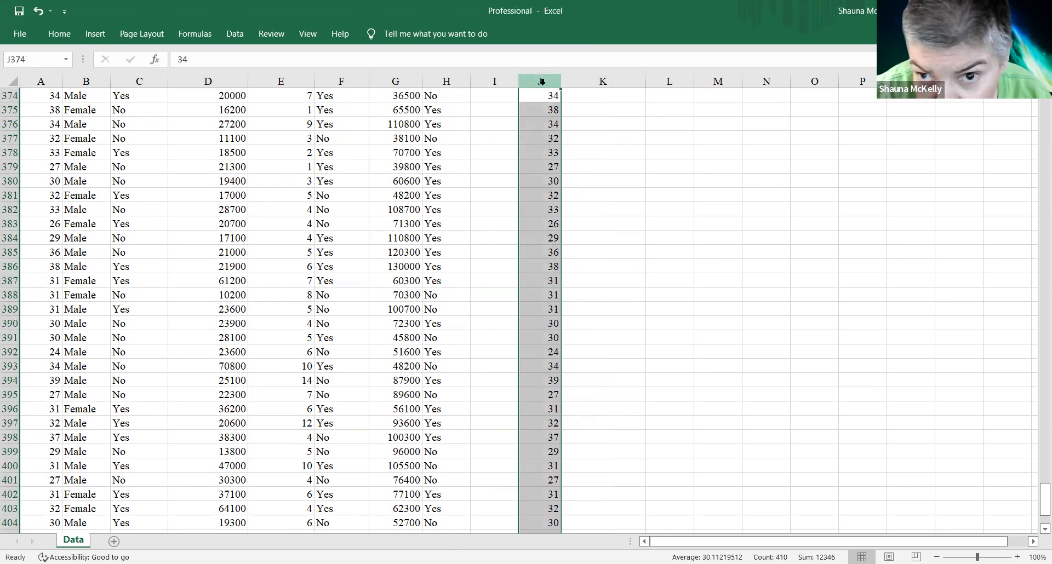
{"action": "left_click", "coordinate": [521, 135]}
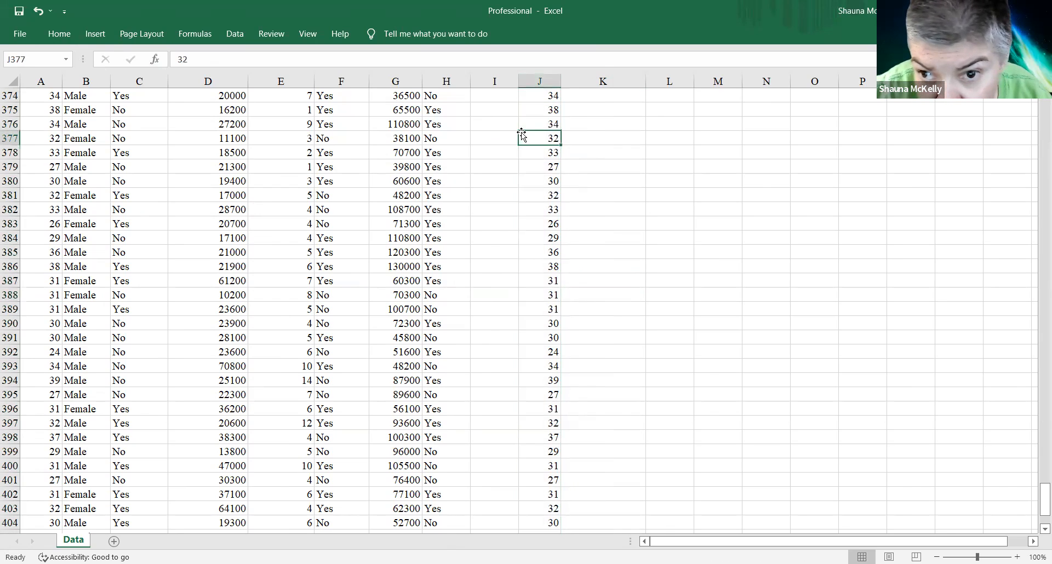
{"action": "left_click", "coordinate": [594, 94]}
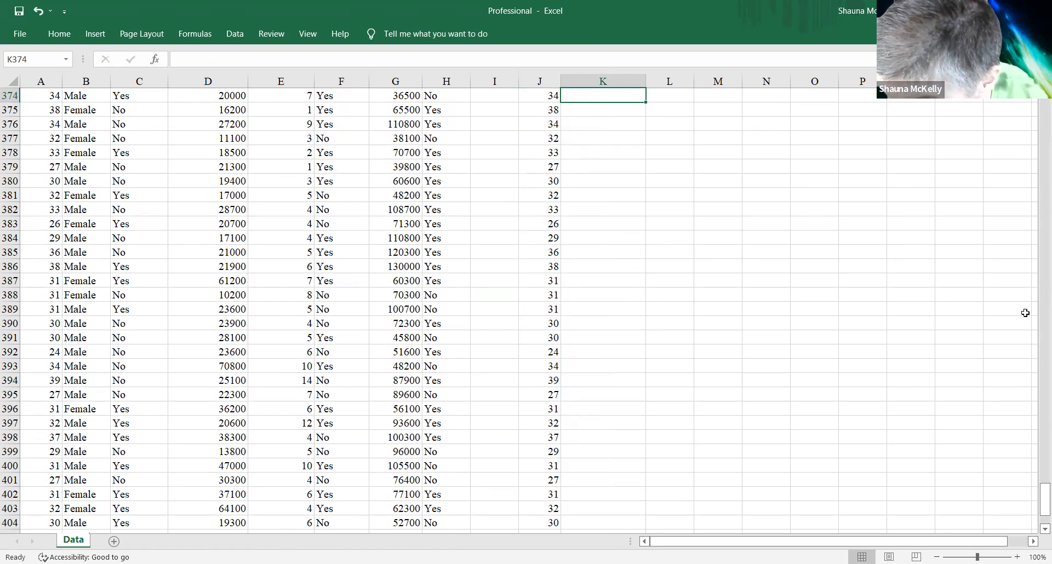
Start a formula in cell K2, beside the first value of the copied age column, and insert the AVERAGE function.
{"action": "left_click_drag", "start_coordinate": [1035, 491], "coordinate": [1035, 289]}
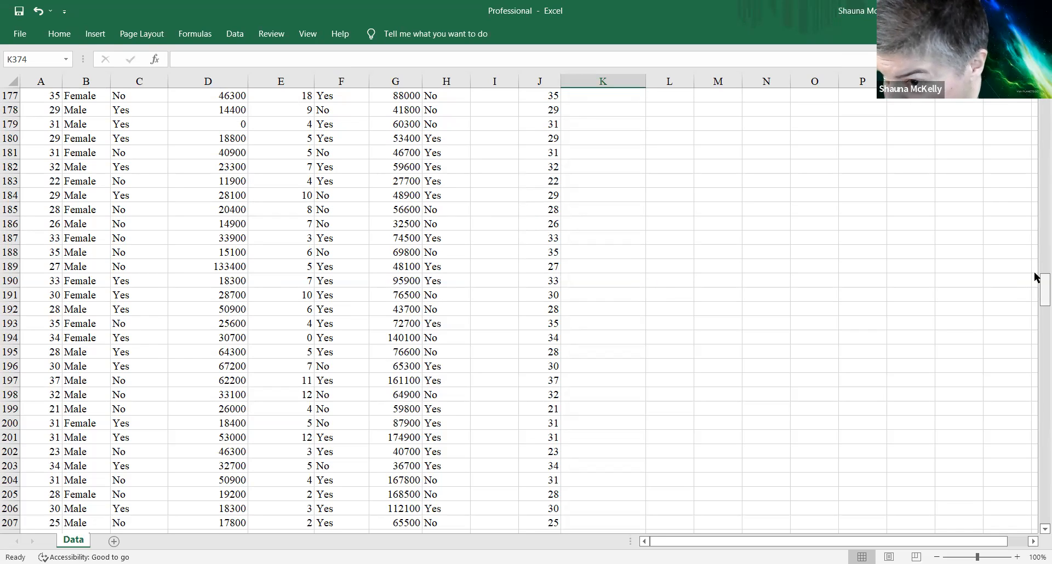
{"action": "left_click_drag", "start_coordinate": [1036, 276], "coordinate": [1037, 100]}
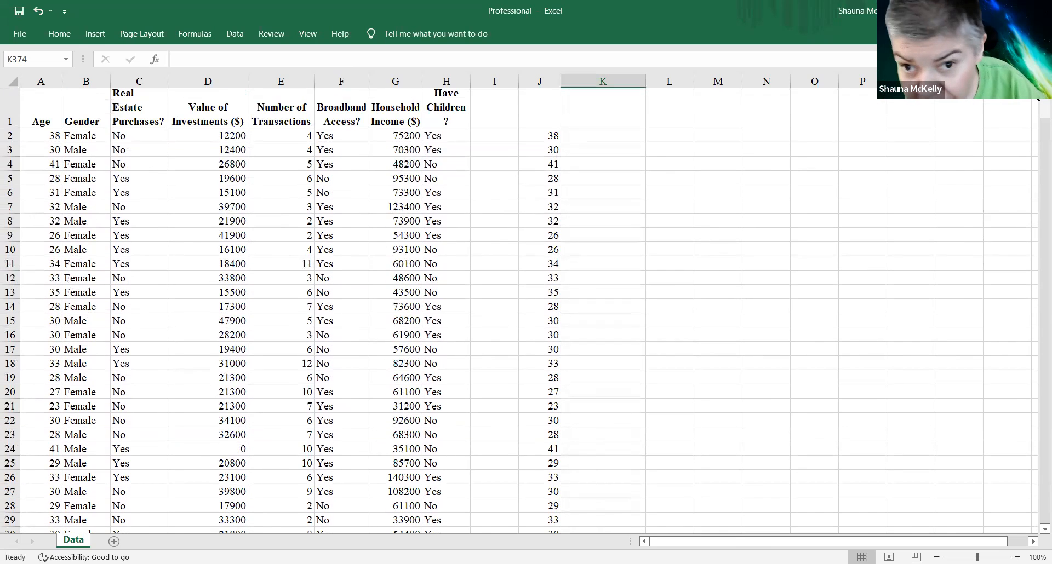
{"action": "left_click", "coordinate": [601, 142]}
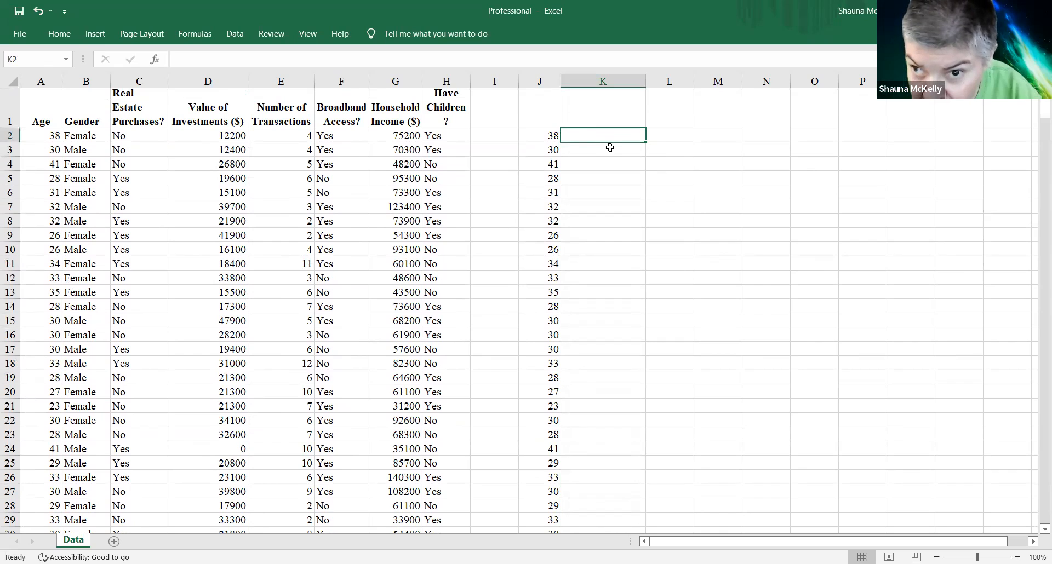
{"action": "type", "text": "="}
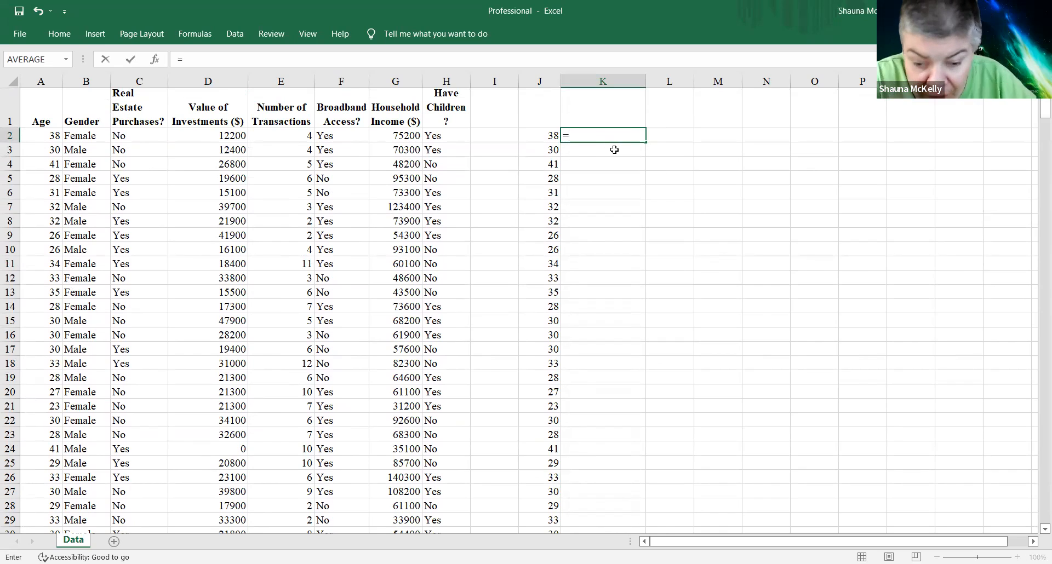
{"action": "left_click", "coordinate": [614, 150]}
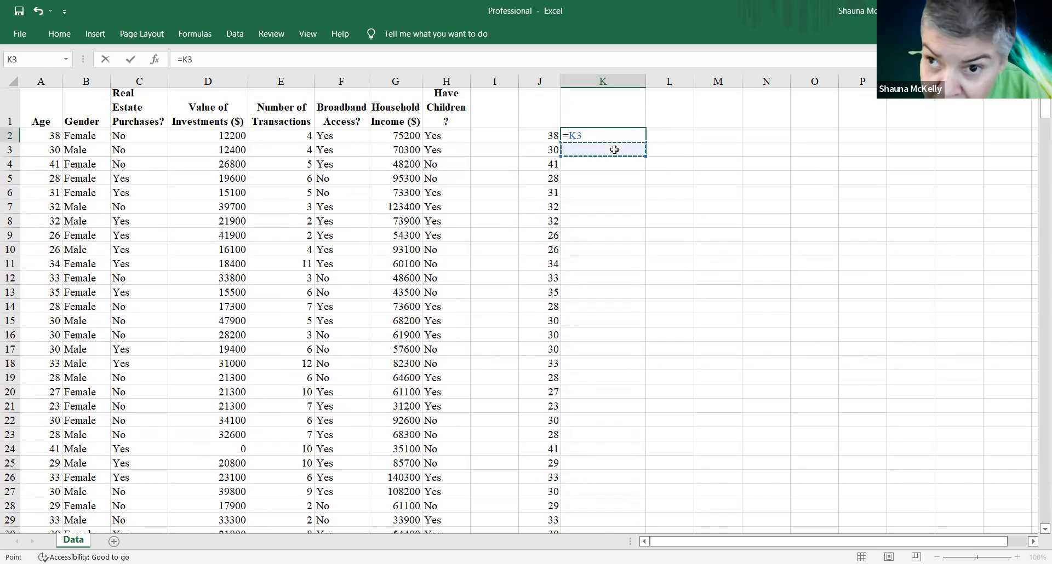
{"action": "key", "text": "BackSpace"}
{"action": "key", "text": "BackSpace"}
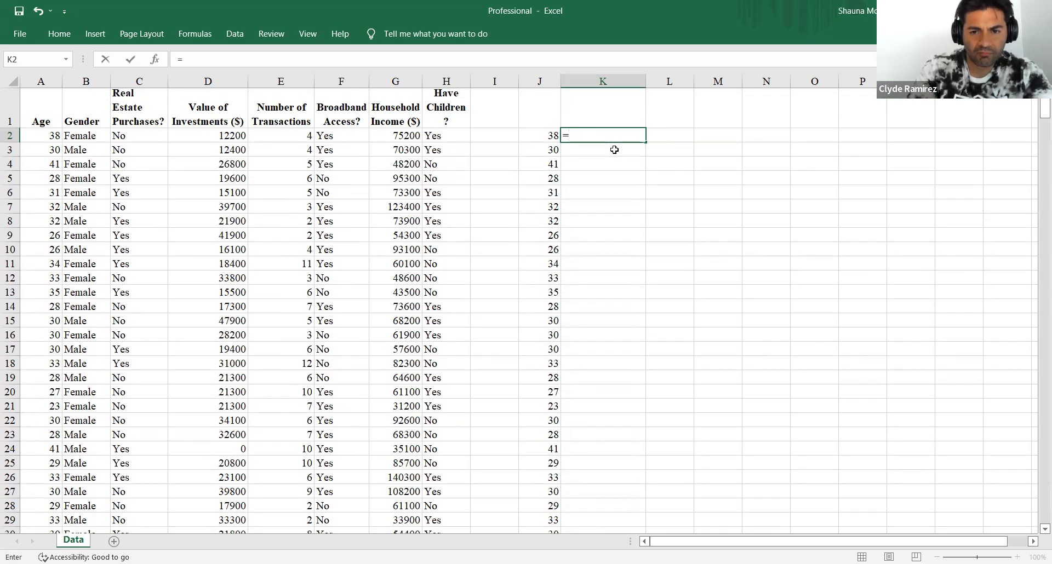
{"action": "left_click", "coordinate": [406, 117]}
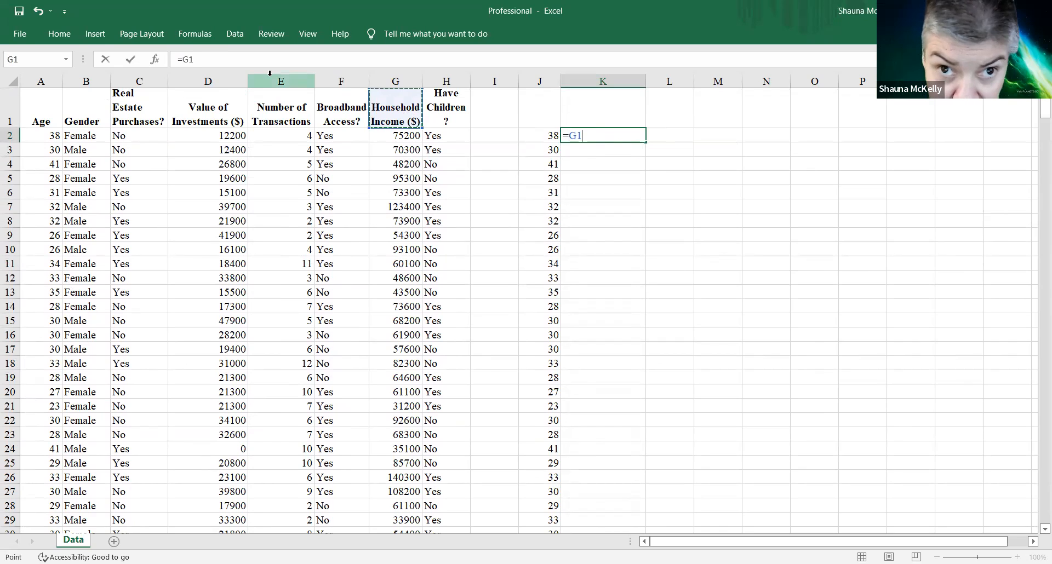
{"action": "left_click", "coordinate": [198, 39]}
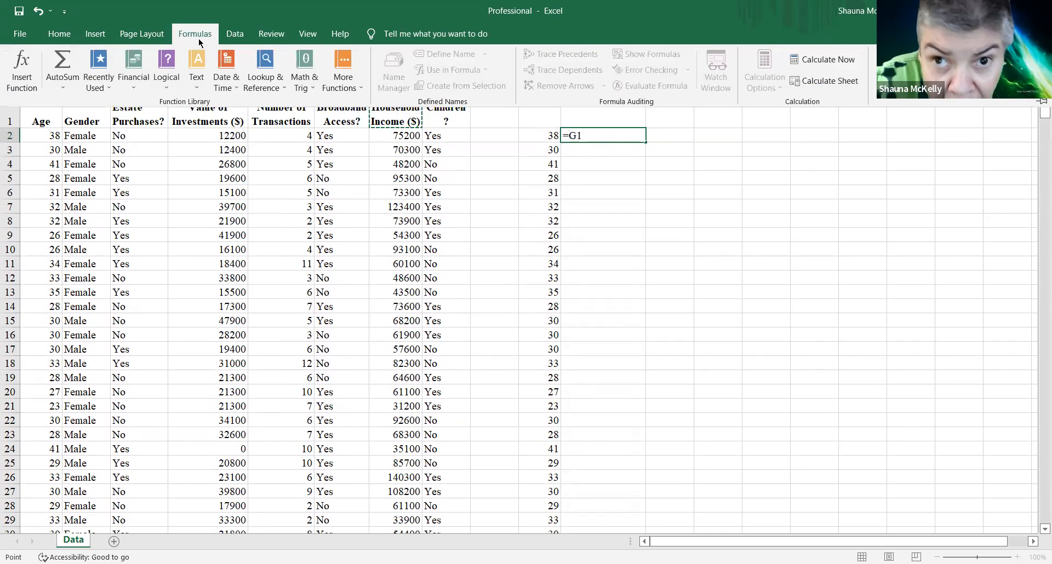
{"action": "left_click", "coordinate": [344, 87]}
{"action": "mouse_move", "coordinate": [362, 103]}
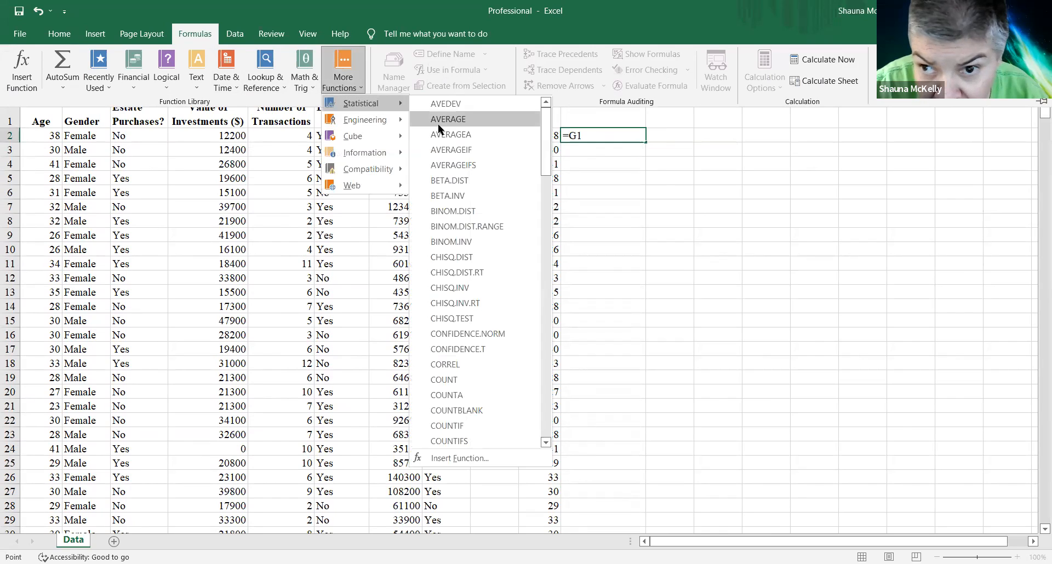
{"action": "left_click", "coordinate": [437, 125]}
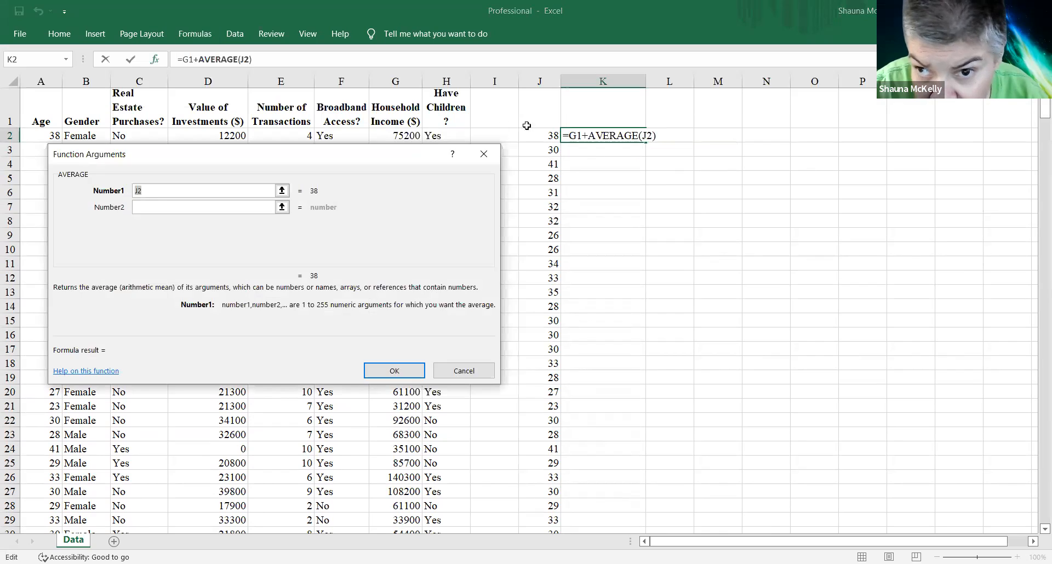
Remove the stray G1 reference and plus sign in front of AVERAGE in the K2 formula.
{"action": "left_click", "coordinate": [585, 137]}
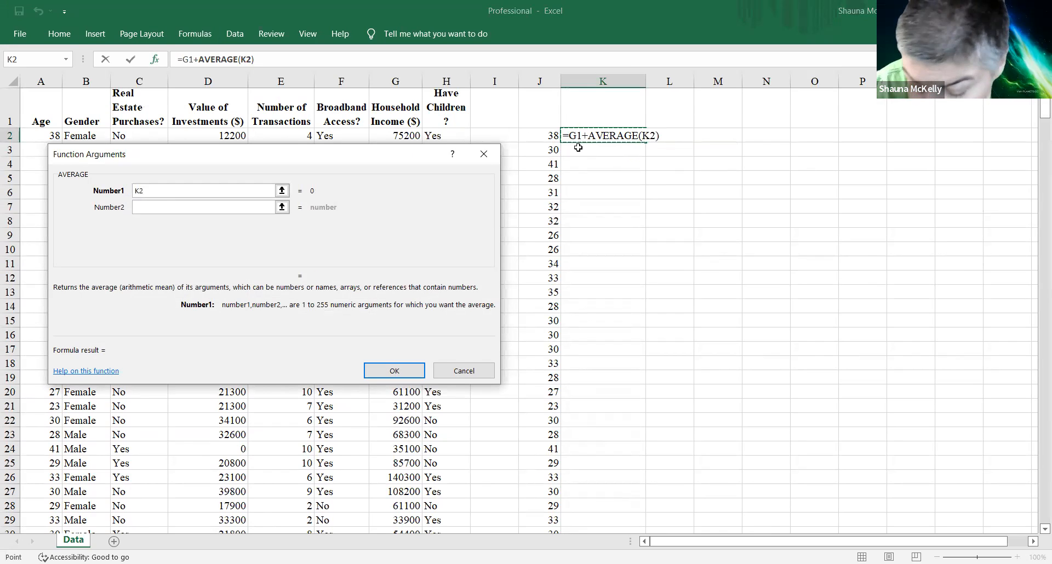
{"action": "key", "text": "Left"}
{"action": "key", "text": "Left"}
{"action": "key", "text": "Left"}
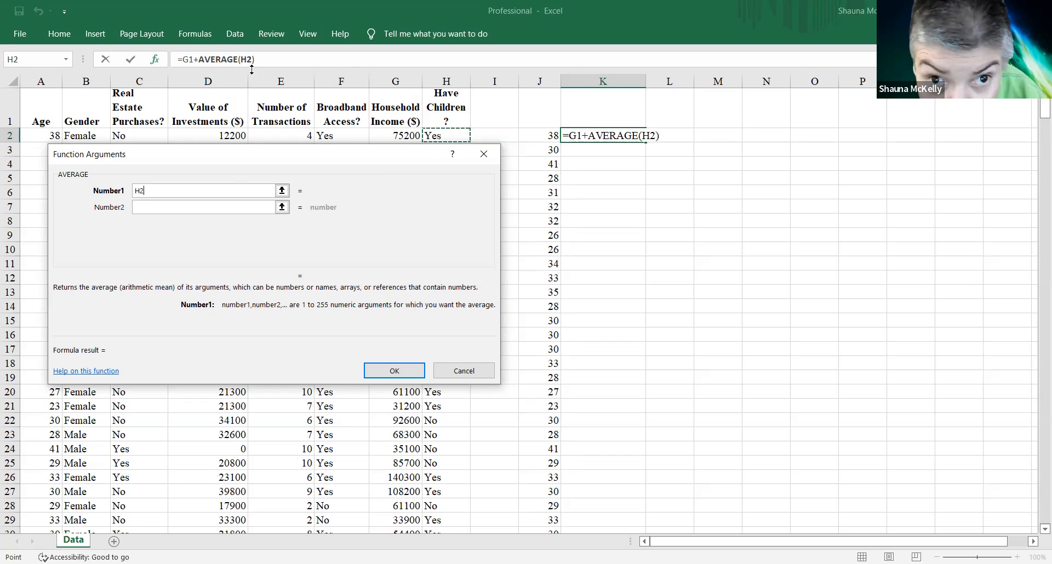
{"action": "left_click", "coordinate": [199, 60]}
{"action": "key", "text": "BackSpace"}
{"action": "key", "text": "BackSpace"}
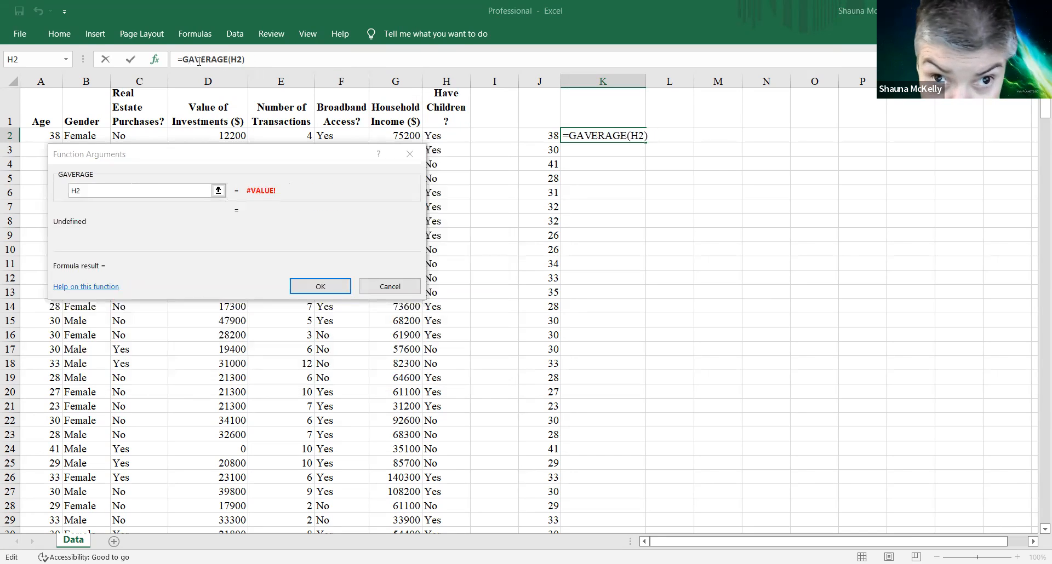
{"action": "key", "text": "BackSpace"}
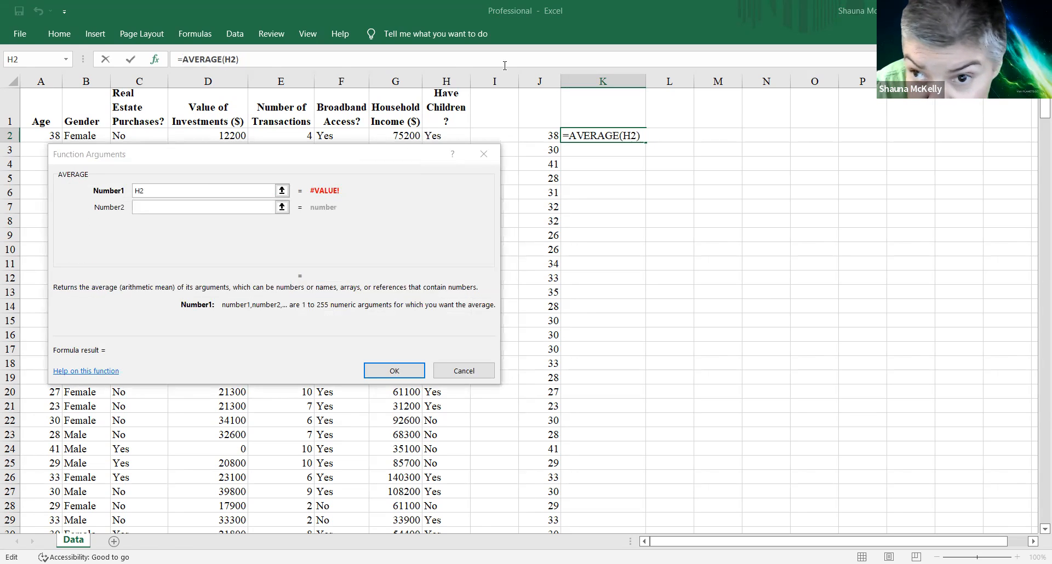
Replace the H2 argument of the K2 formula with the beginning of a column J range, J2:J.
{"action": "left_click", "coordinate": [635, 138]}
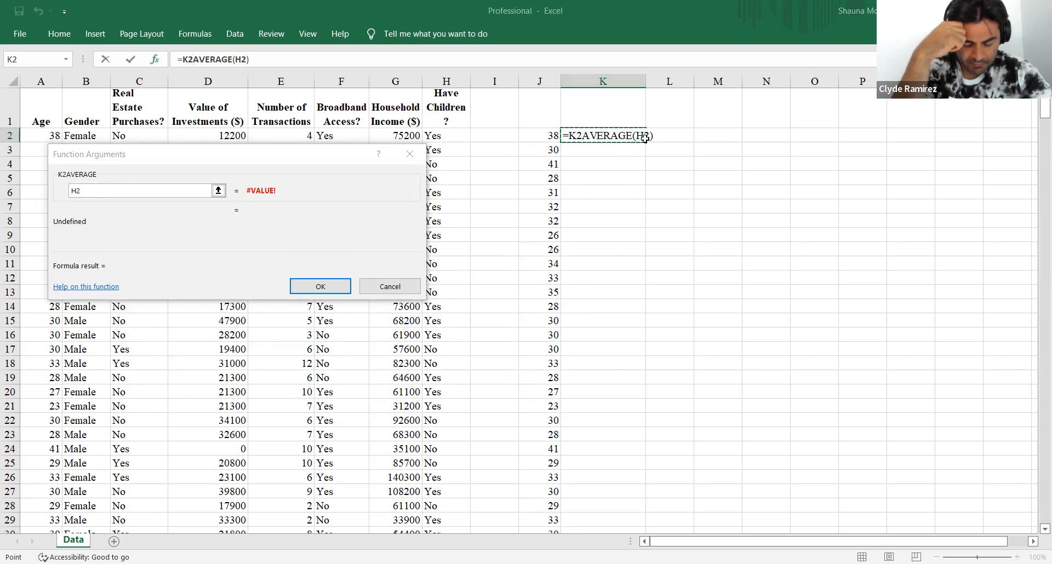
{"action": "left_click", "coordinate": [658, 138]}
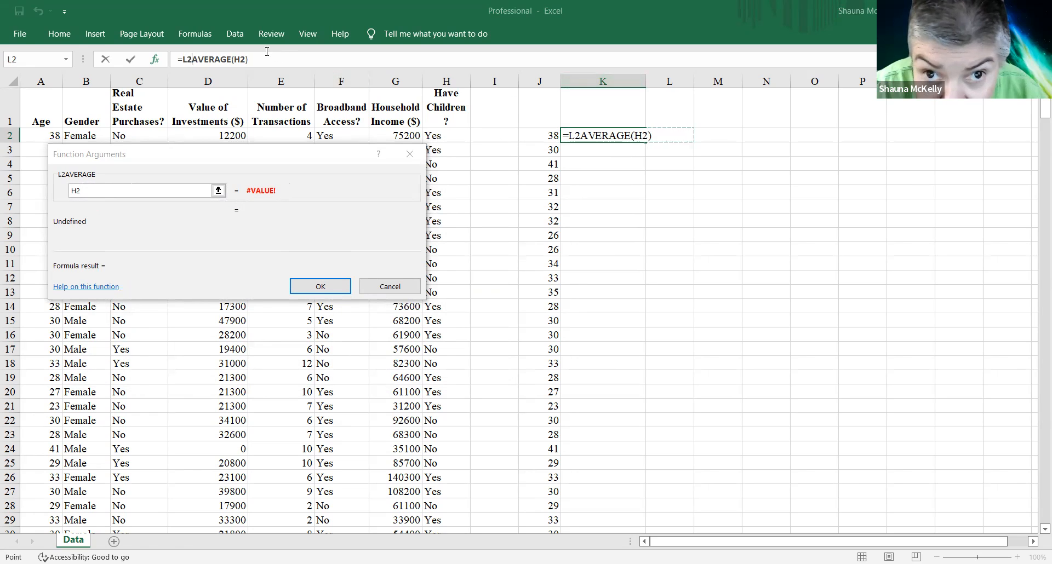
{"action": "left_click", "coordinate": [248, 59]}
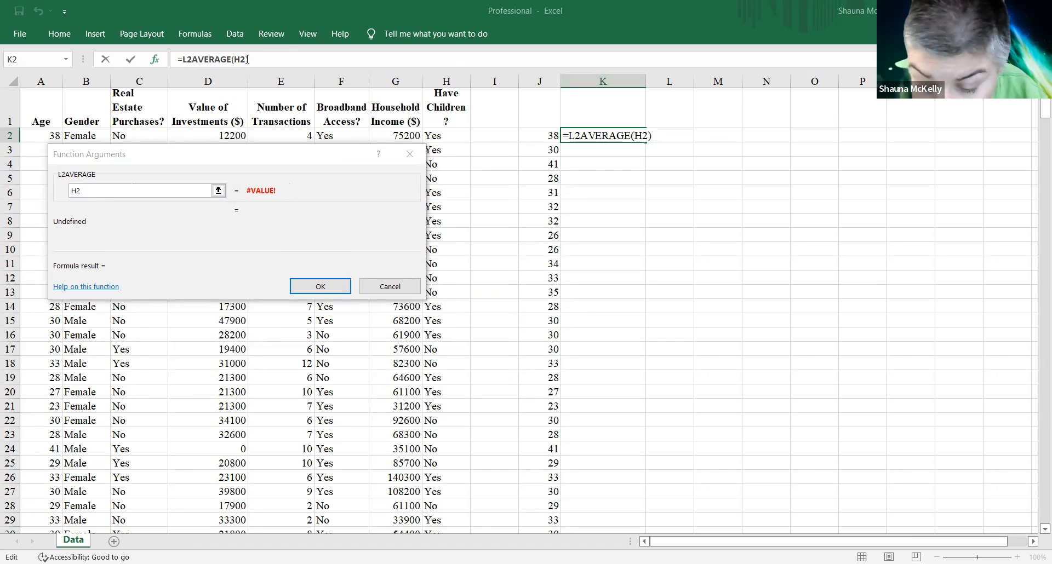
{"action": "key", "text": "BackSpace"}
{"action": "key", "text": "BackSpace"}
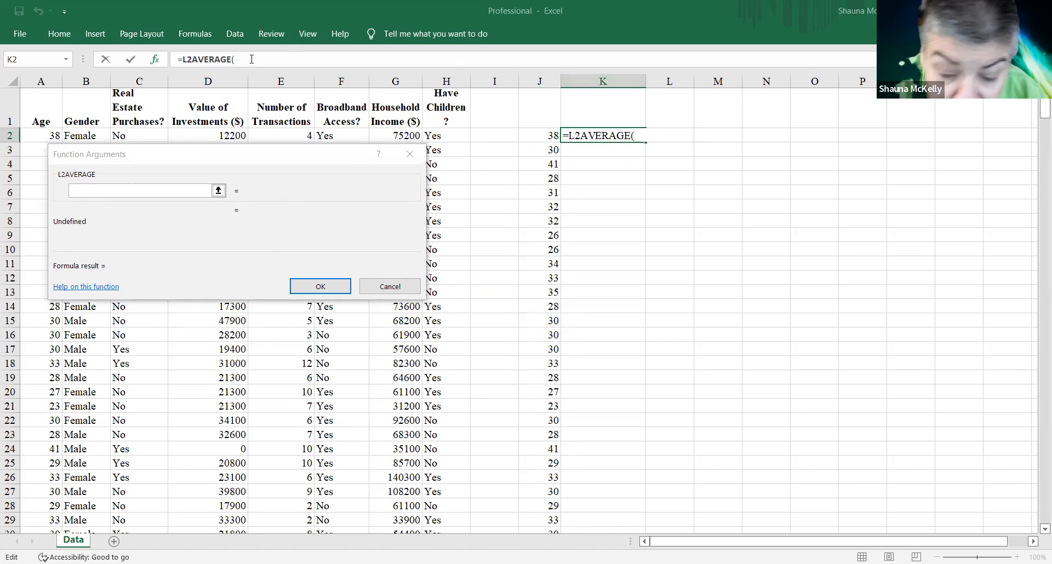
{"action": "type", "text": "J"}
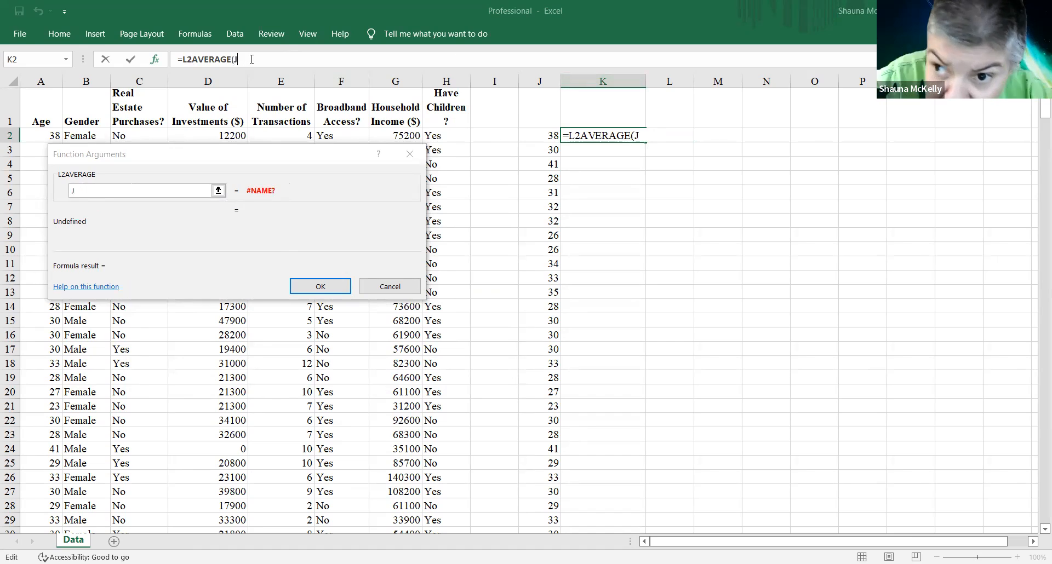
{"action": "type", "text": "2:J"}
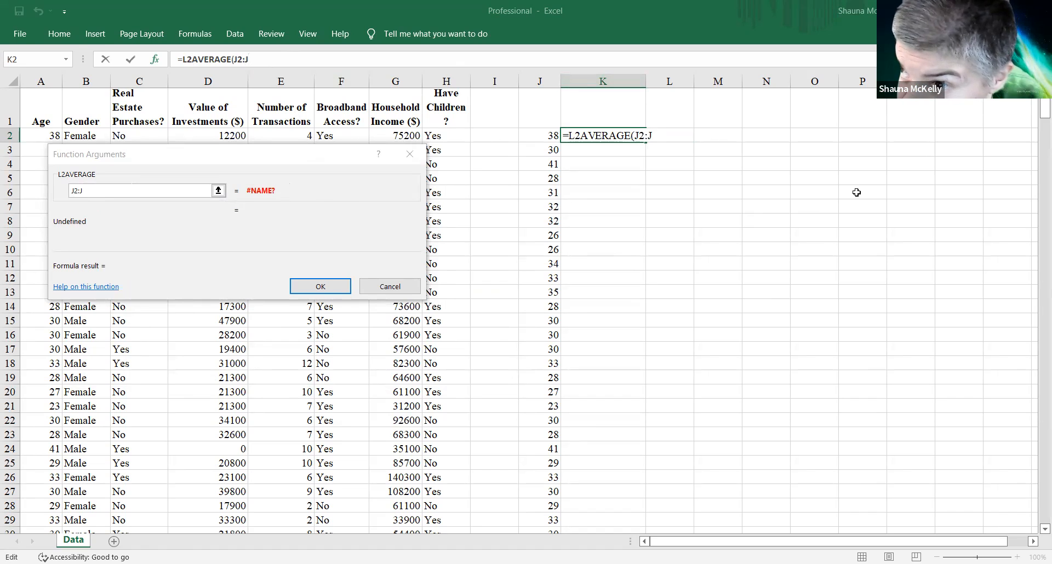
Check the last data row of column J and complete the range in the K2 formula as J2:J411.
{"action": "left_click_drag", "start_coordinate": [1036, 130], "coordinate": [1035, 542]}
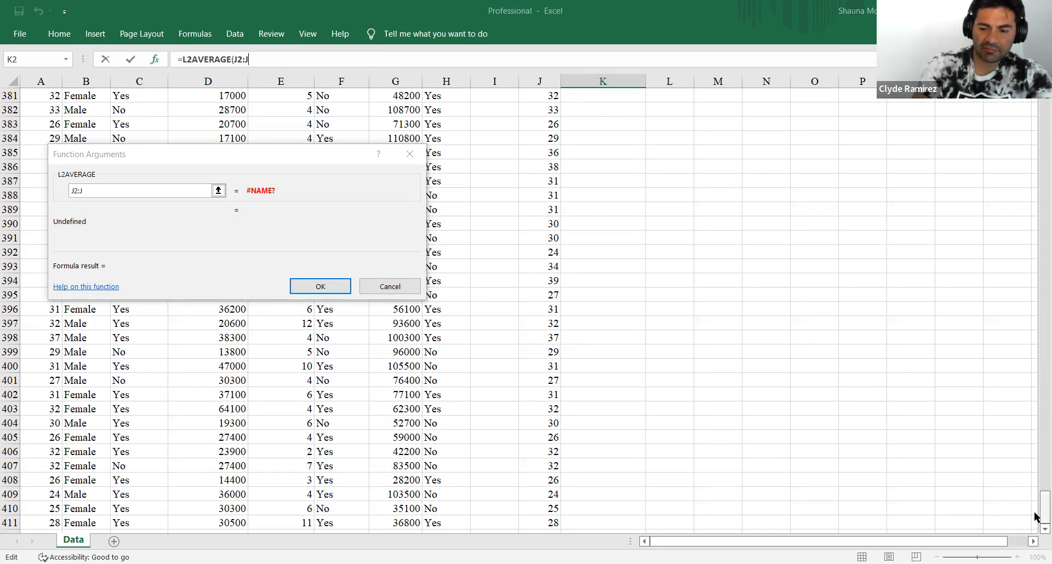
{"action": "left_click_drag", "start_coordinate": [1036, 517], "coordinate": [1035, 108]}
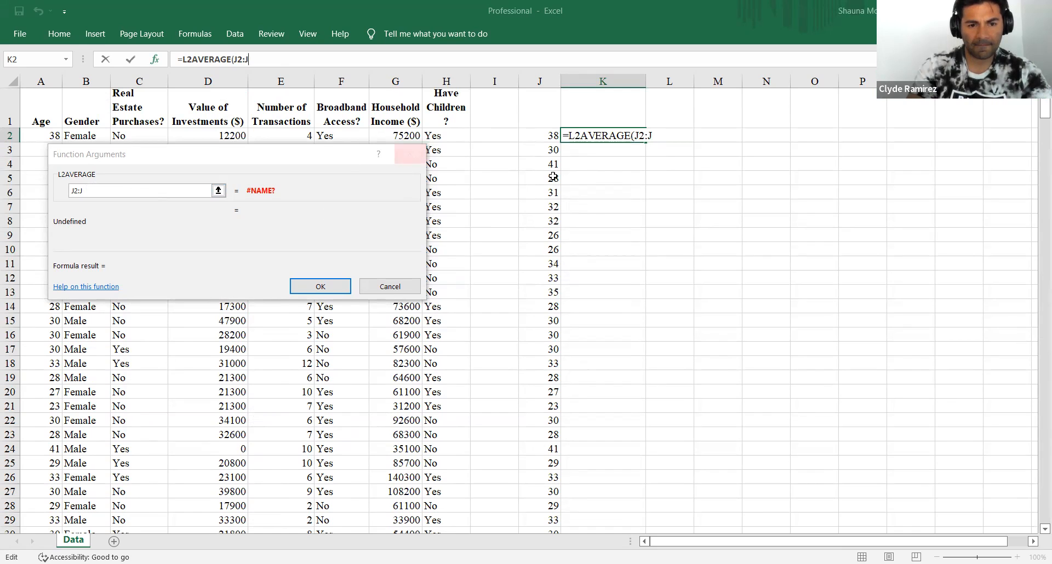
{"action": "left_click", "coordinate": [655, 137]}
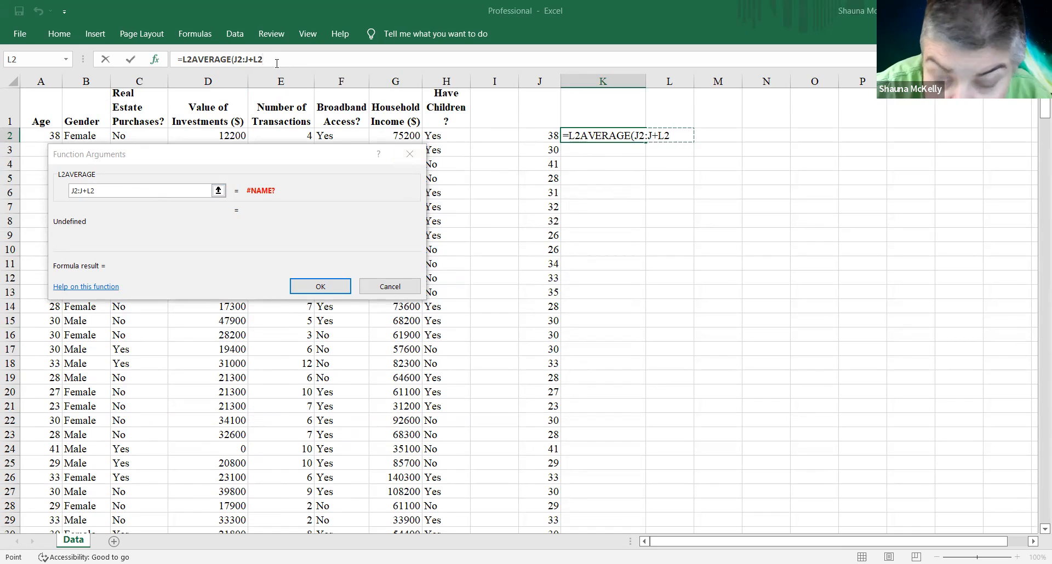
{"action": "key", "text": "BackSpace"}
{"action": "key", "text": "BackSpace"}
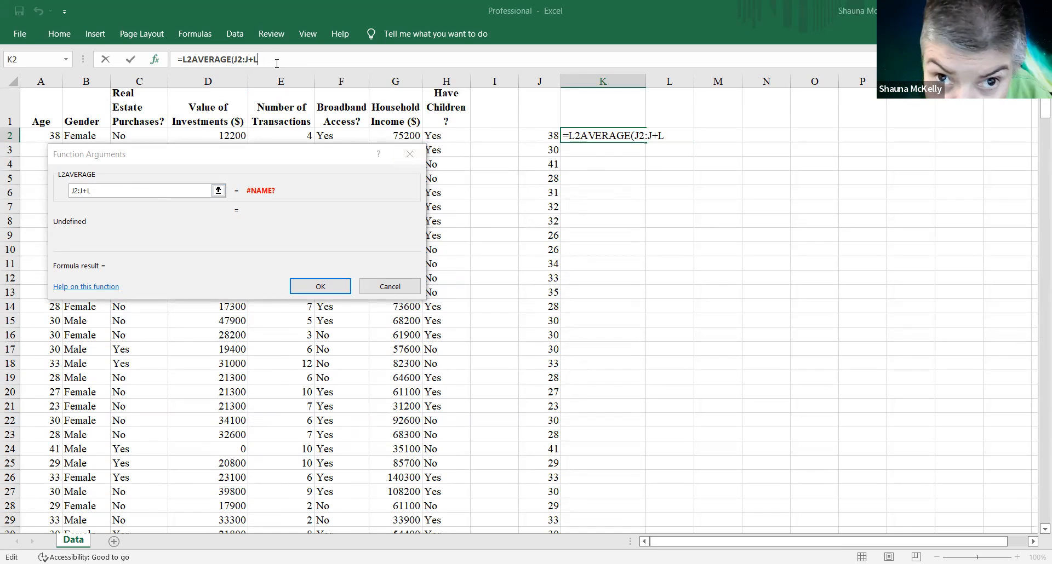
{"action": "key", "text": "BackSpace"}
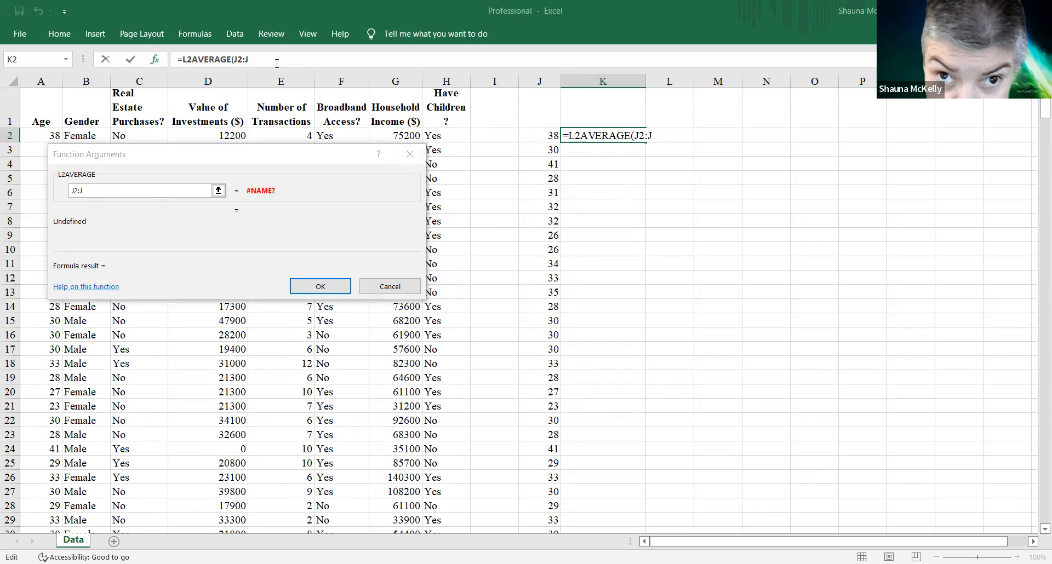
{"action": "type", "text": "411"}
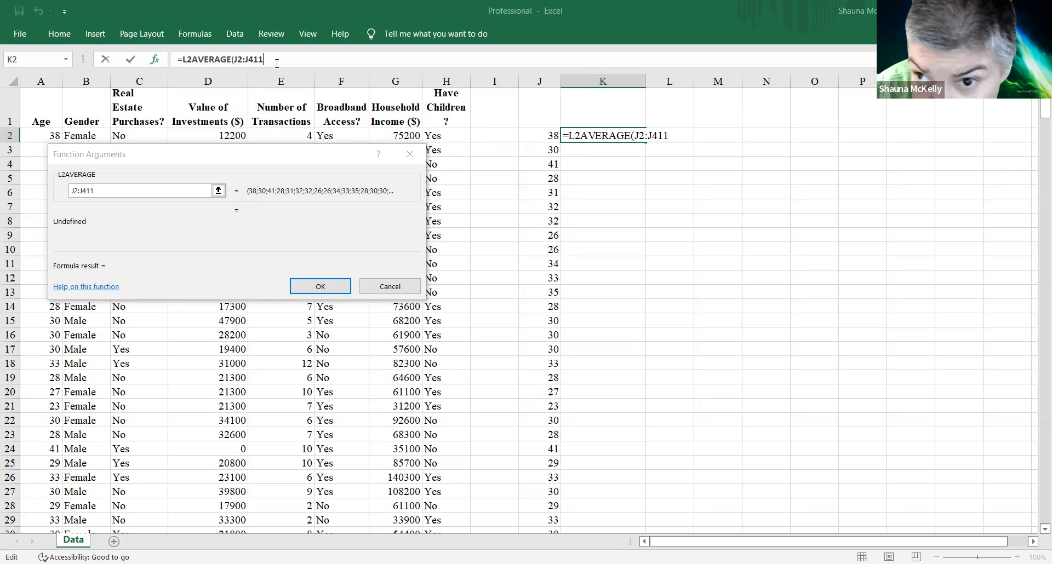
Close the K2 formula with a parenthesis right after J411, without any extra reference, and enter it.
{"action": "type", "text": "+"}
{"action": "left_click", "coordinate": [674, 140]}
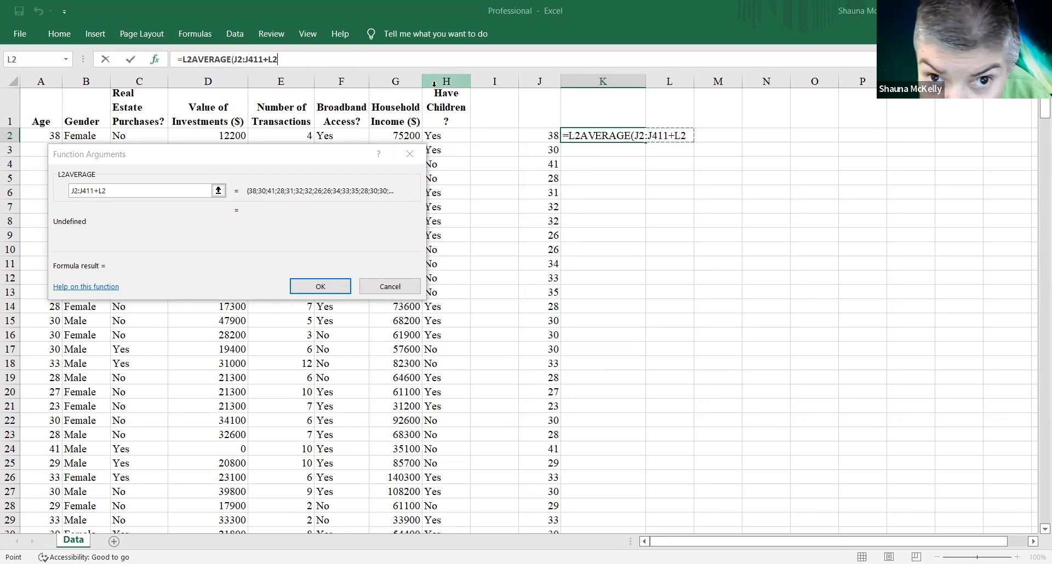
{"action": "key", "text": "BackSpace"}
{"action": "key", "text": "BackSpace"}
{"action": "key", "text": "BackSpace"}
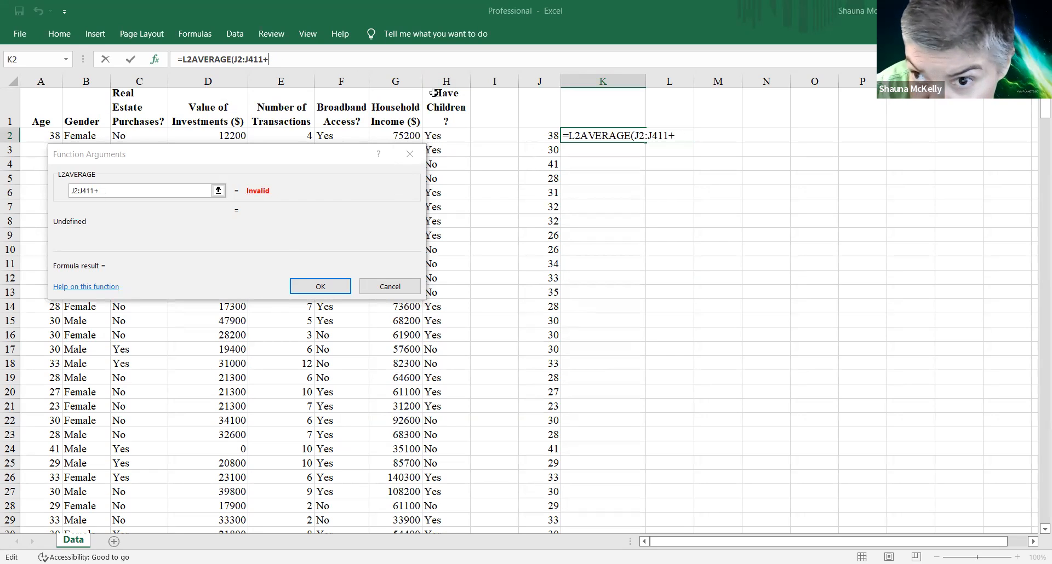
{"action": "key", "text": "BackSpace"}
{"action": "type", "text": "1)"}
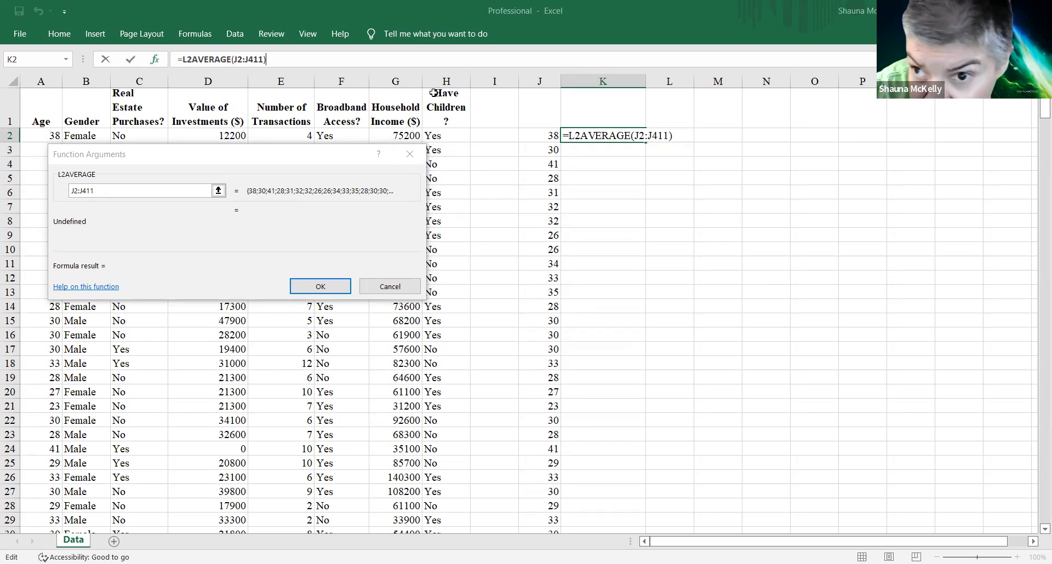
{"action": "key", "text": "Return"}
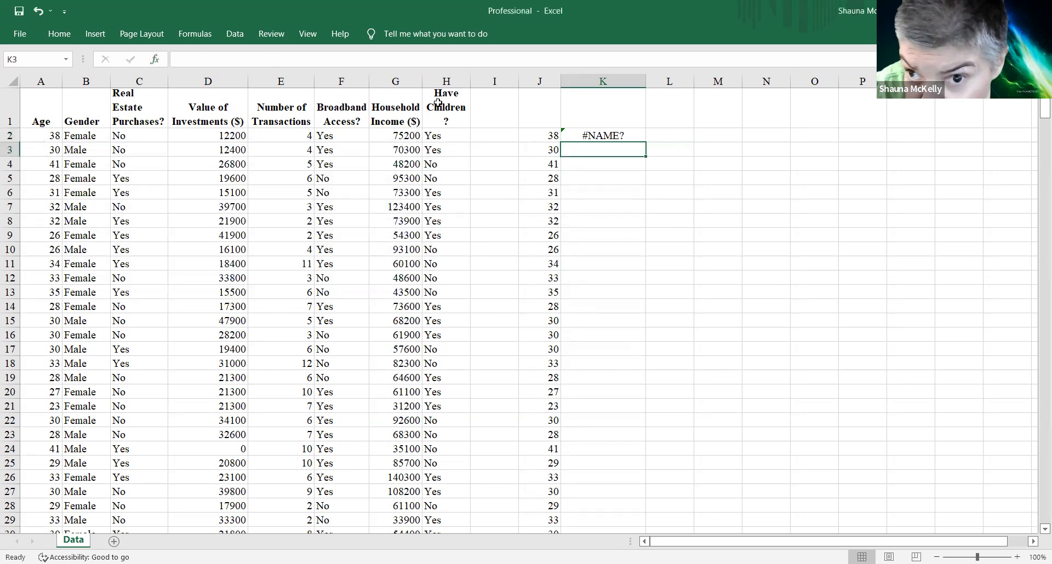
Correct the formula in K2 to =AVERAGE(J2:J411) by removing the stray L2 before the function name.
{"action": "left_click", "coordinate": [570, 135]}
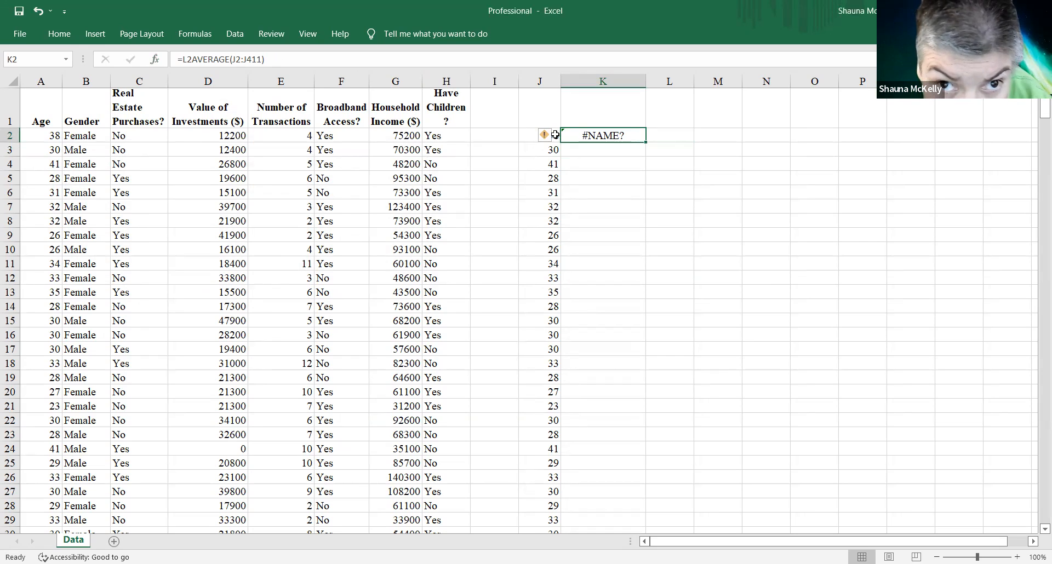
{"action": "left_click", "coordinate": [193, 59]}
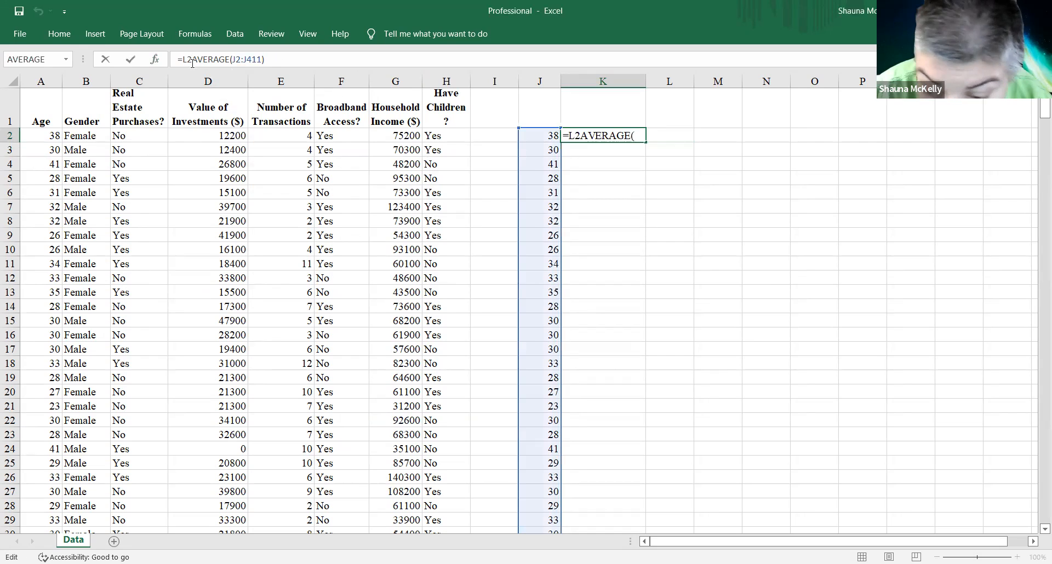
{"action": "key", "text": "BackSpace"}
{"action": "key", "text": "BackSpace"}
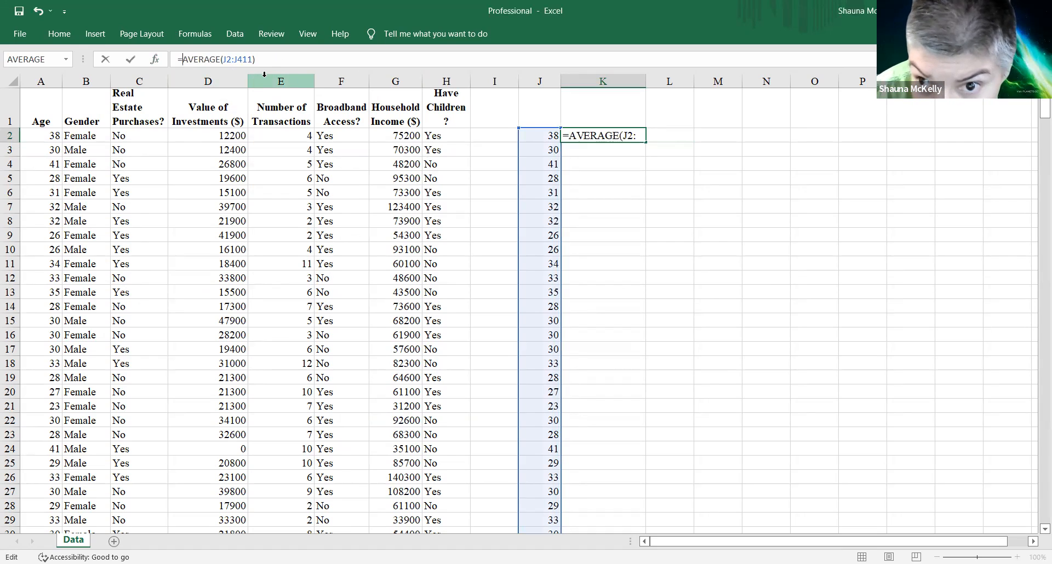
{"action": "key", "text": "Return"}
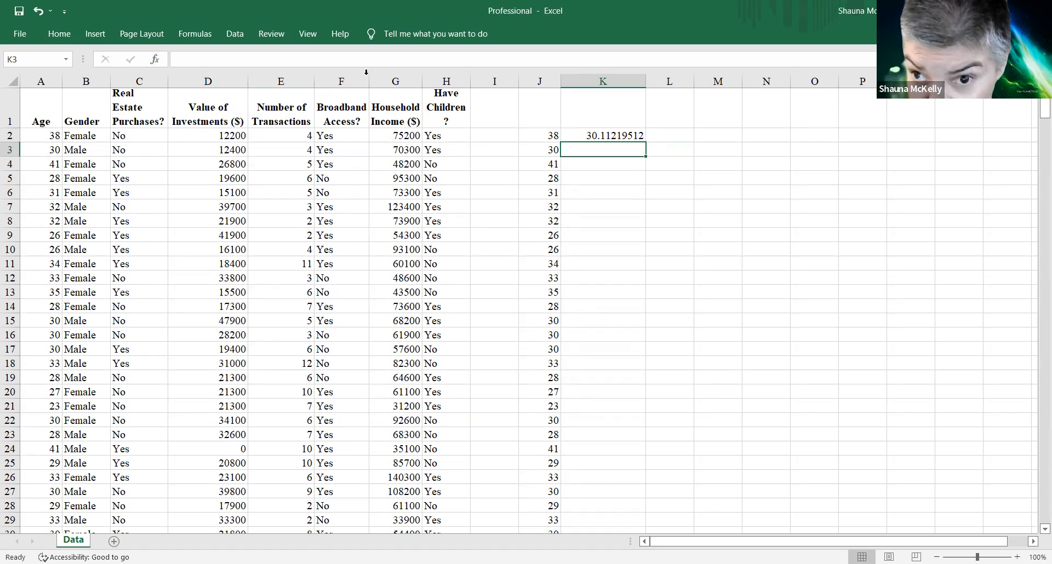
{"action": "left_click", "coordinate": [568, 136]}
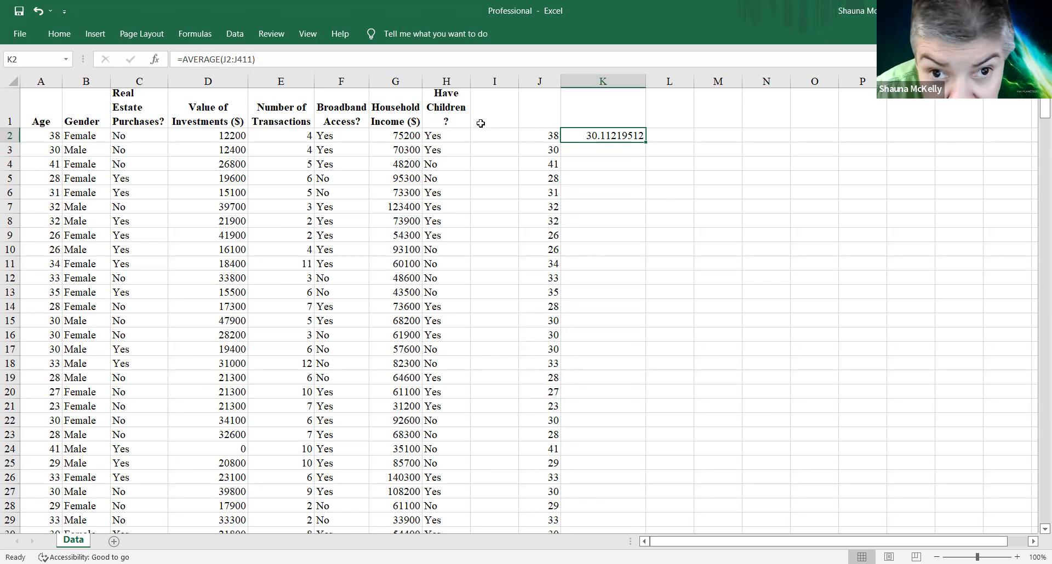
Insert the sample standard deviation function STDEV.S into the empty cell K3 below the mean.
{"action": "left_click", "coordinate": [572, 153]}
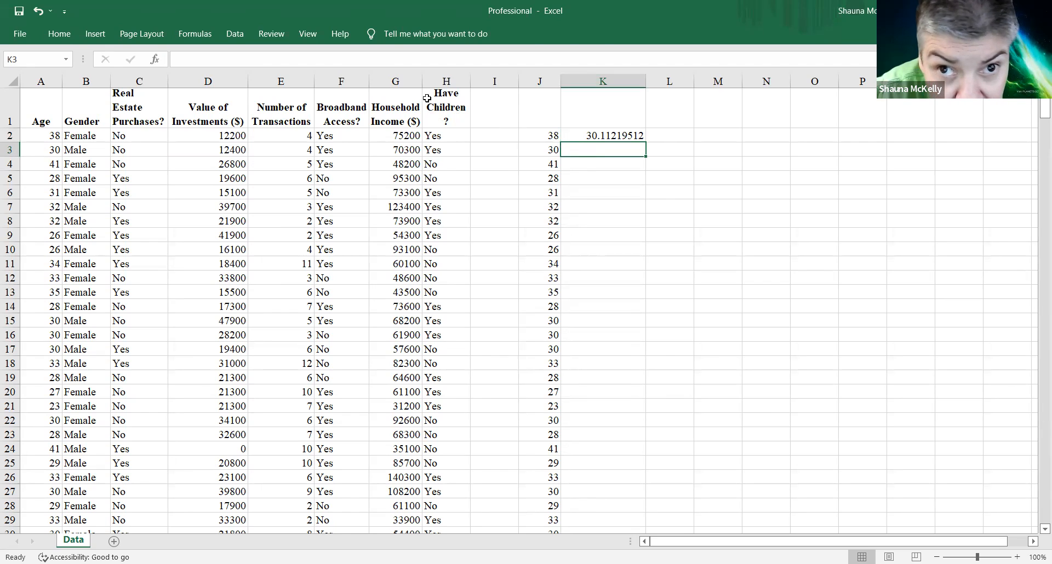
{"action": "left_click", "coordinate": [202, 35]}
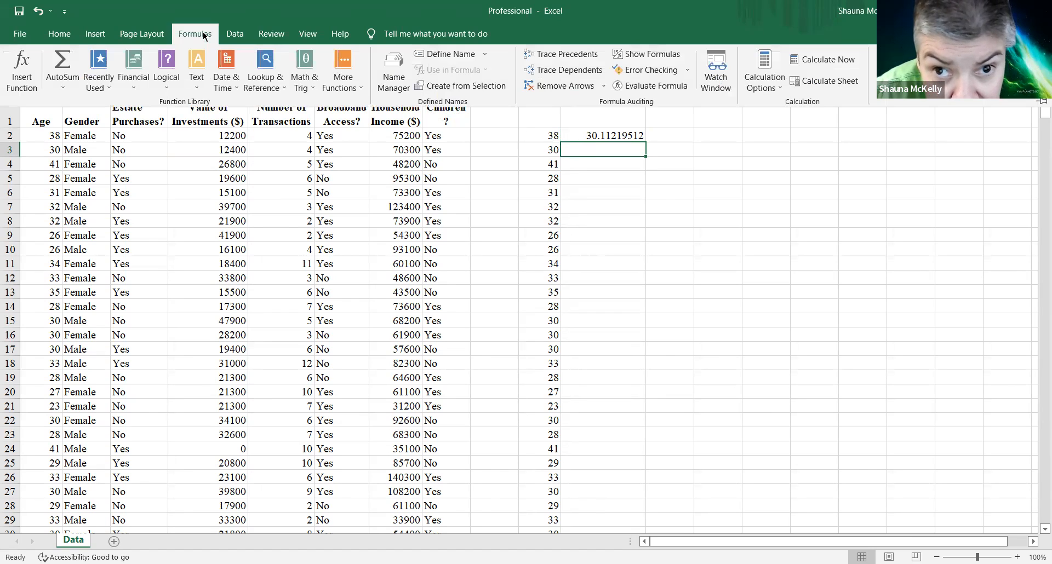
{"action": "left_click", "coordinate": [359, 88]}
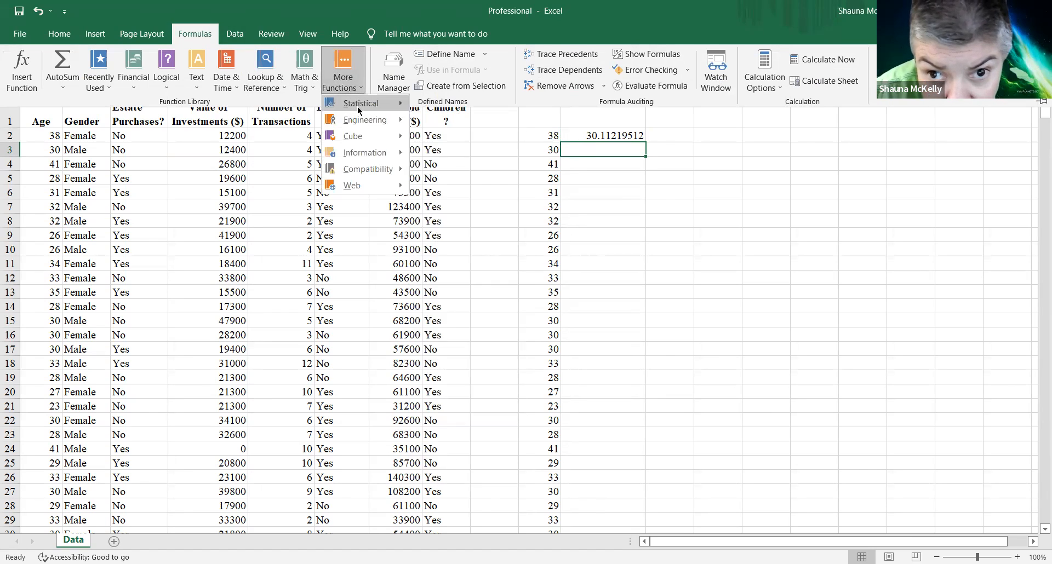
{"action": "mouse_move", "coordinate": [359, 109]}
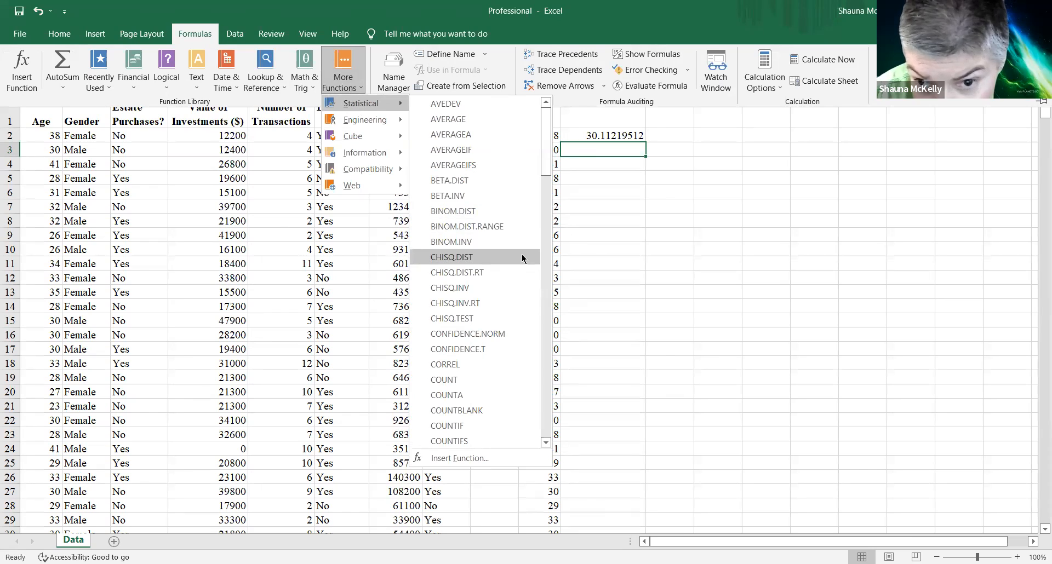
{"action": "left_click", "coordinate": [543, 260]}
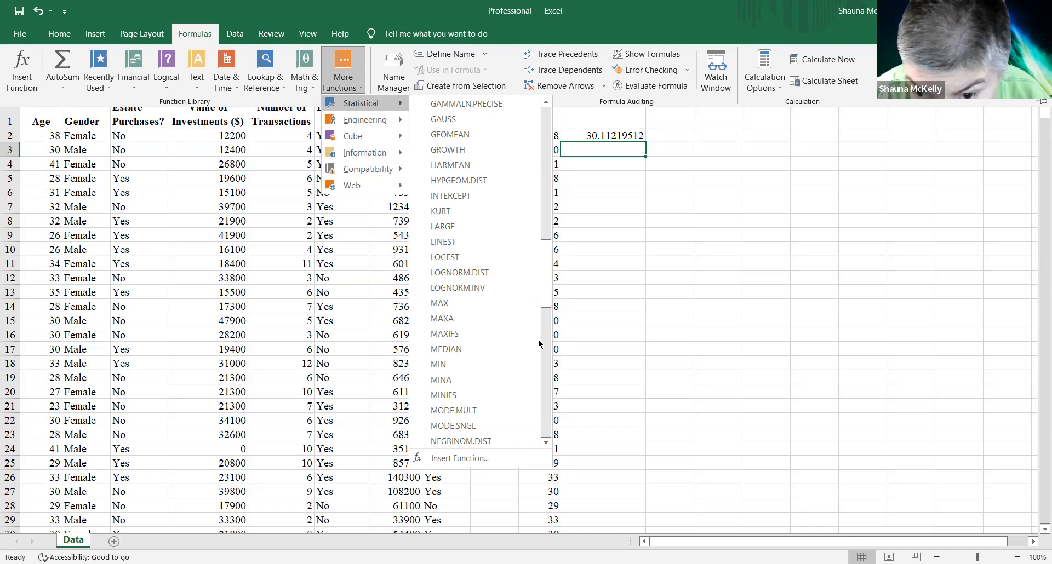
{"action": "left_click", "coordinate": [545, 442]}
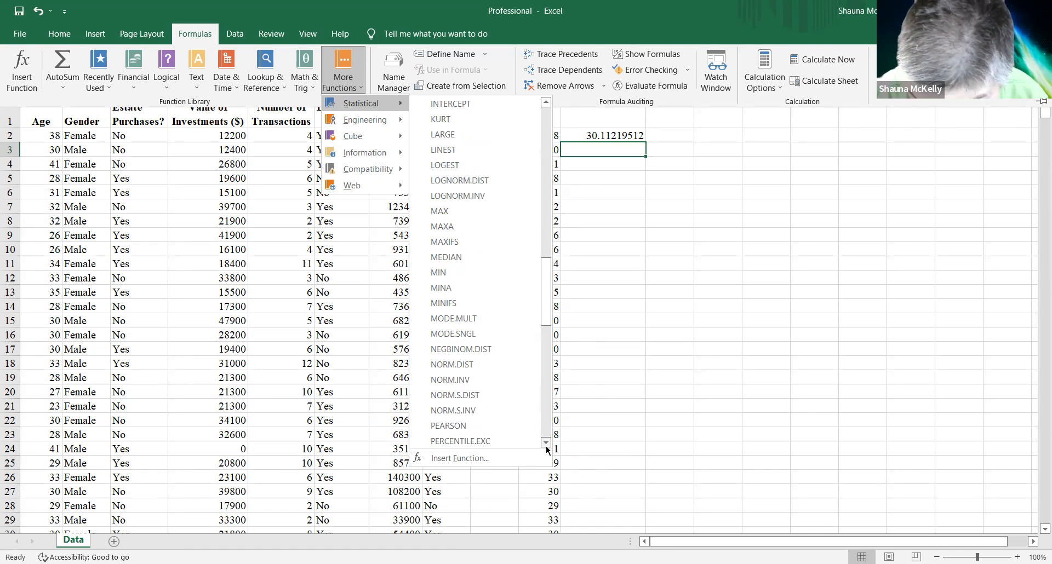
{"action": "left_click", "coordinate": [546, 446]}
{"action": "left_click", "coordinate": [546, 446]}
{"action": "left_click", "coordinate": [545, 442]}
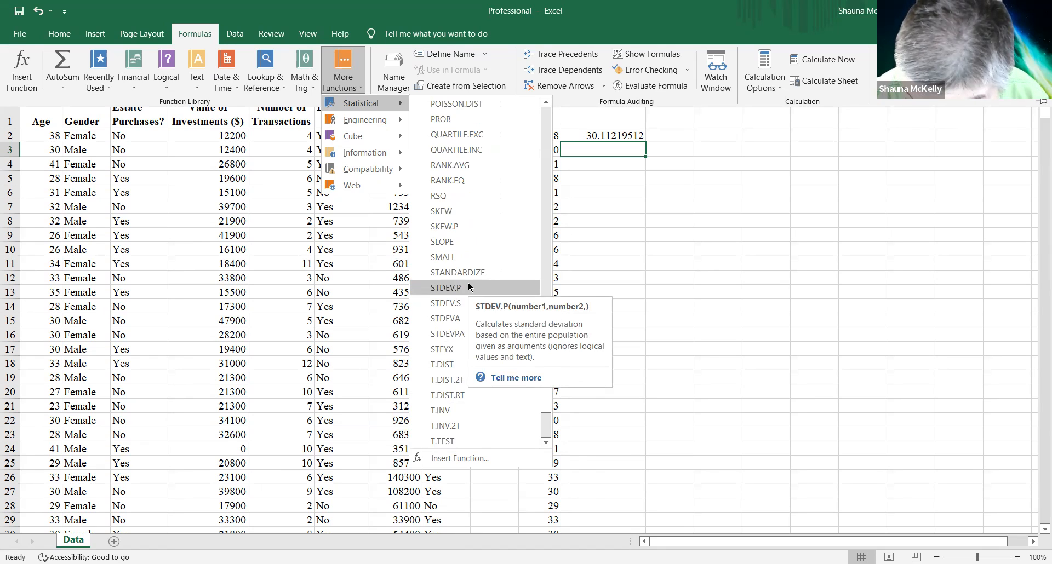
{"action": "left_click", "coordinate": [457, 309]}
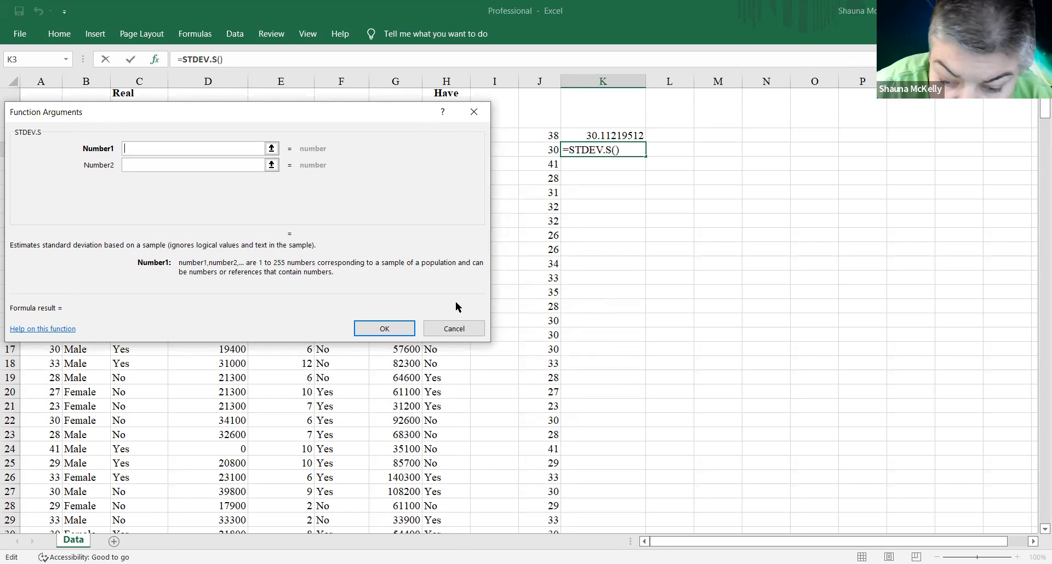
Try to enter the column J data range as the Number1 argument of STDEV.S, and cancel the function.
{"action": "type", "text": "2:J"}
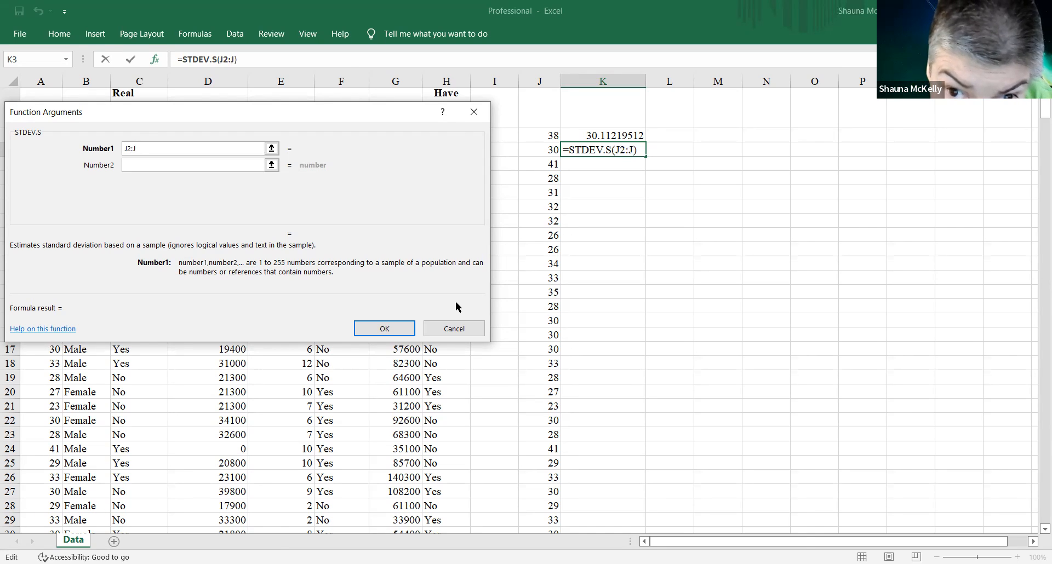
{"action": "type", "text": "411"}
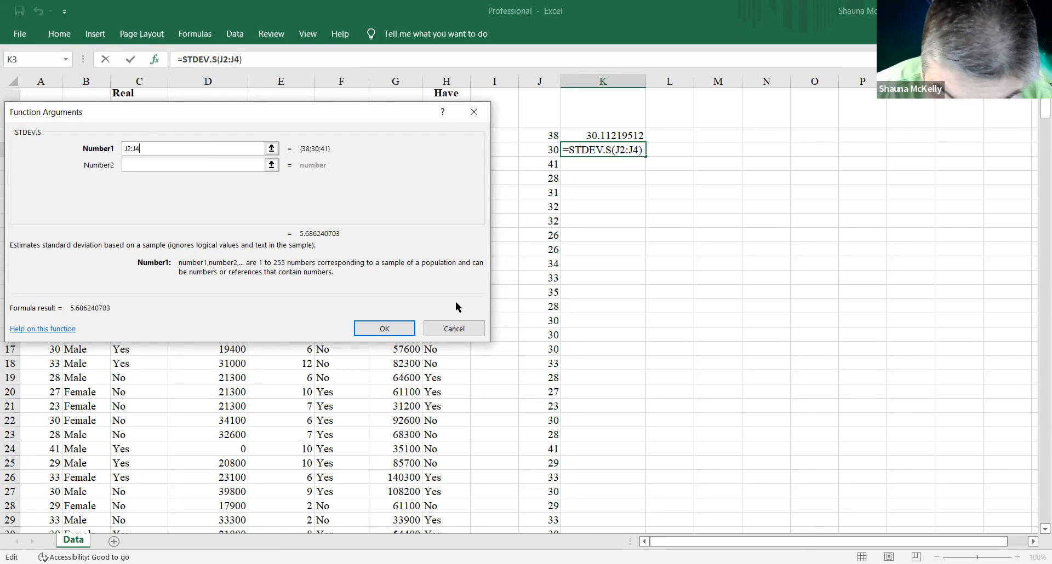
{"action": "key", "text": "BackSpace"}
{"action": "key", "text": "BackSpace"}
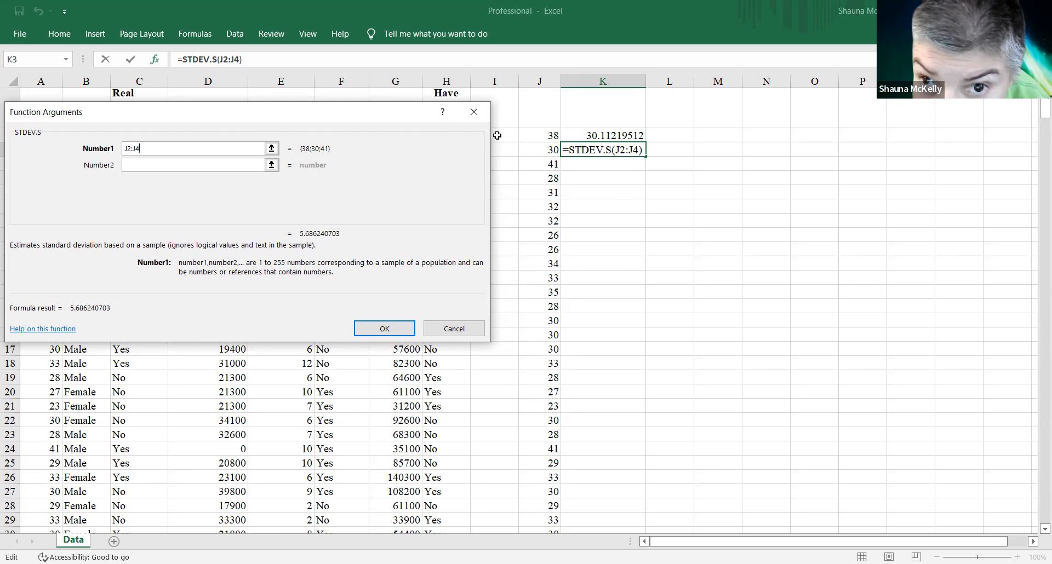
{"action": "type", "text": "+"}
{"action": "left_click", "coordinate": [637, 152]}
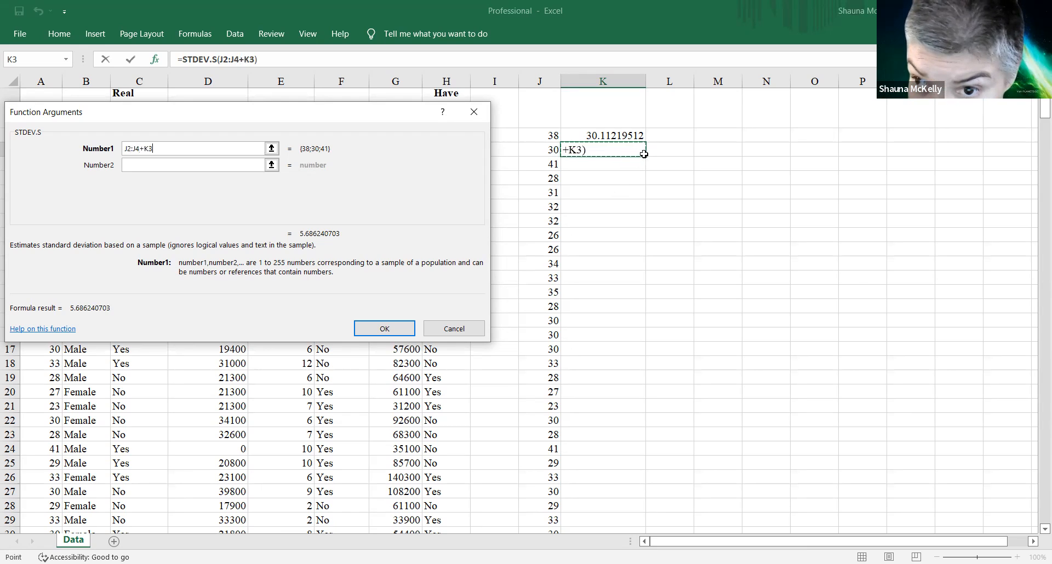
{"action": "key", "text": "BackSpace"}
{"action": "key", "text": "BackSpace"}
{"action": "key", "text": "BackSpace"}
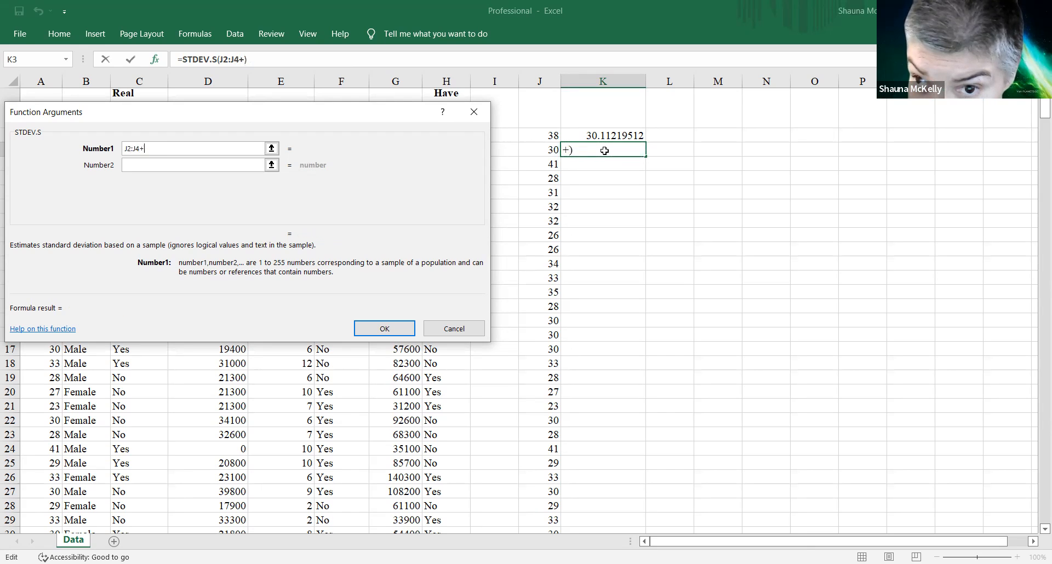
{"action": "key", "text": "BackSpace"}
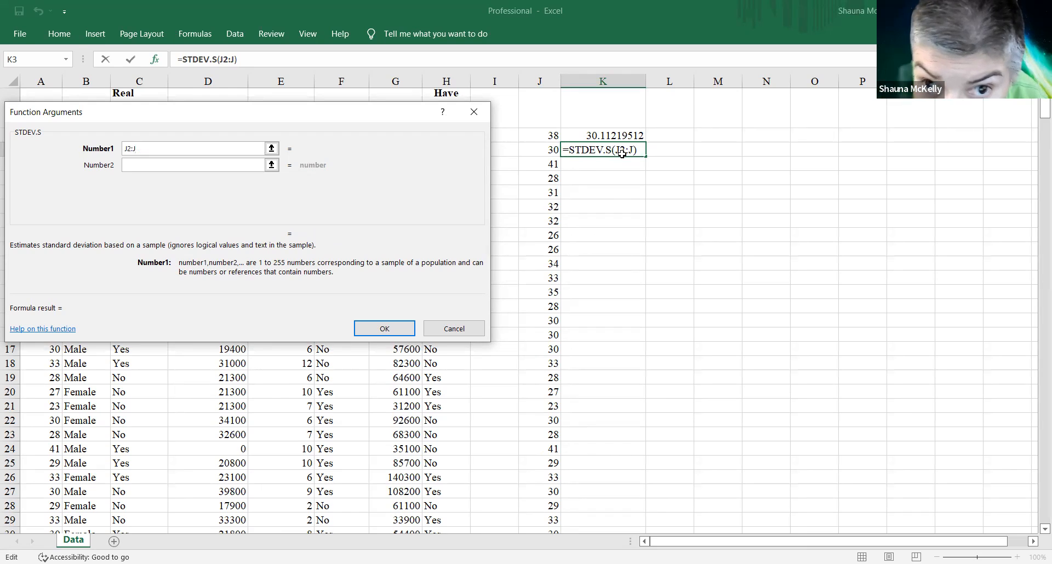
{"action": "left_click", "coordinate": [476, 113]}
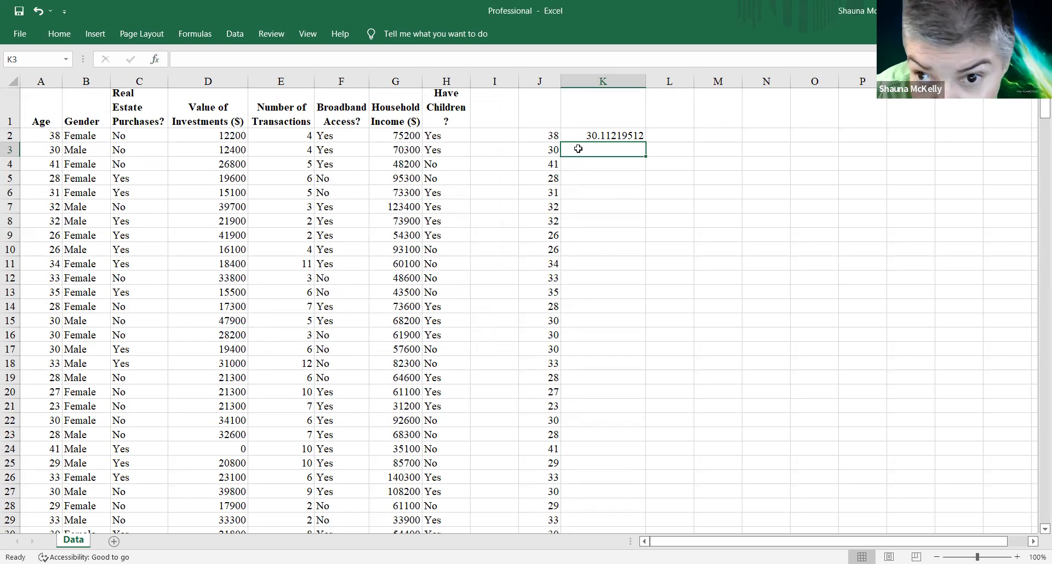
{"action": "type", "text": "stand"}
{"action": "key", "text": "BackSpace"}
{"action": "key", "text": "BackSpace"}
{"action": "key", "text": "BackSpace"}
{"action": "key", "text": "BackSpace"}
{"action": "key", "text": "BackSpace"}
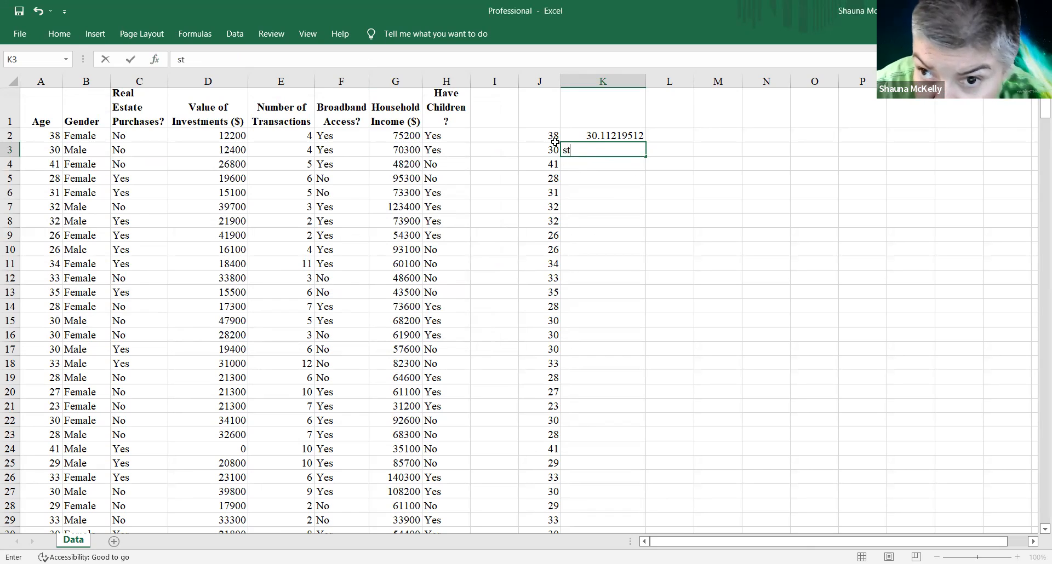
{"action": "type", "text": "="}
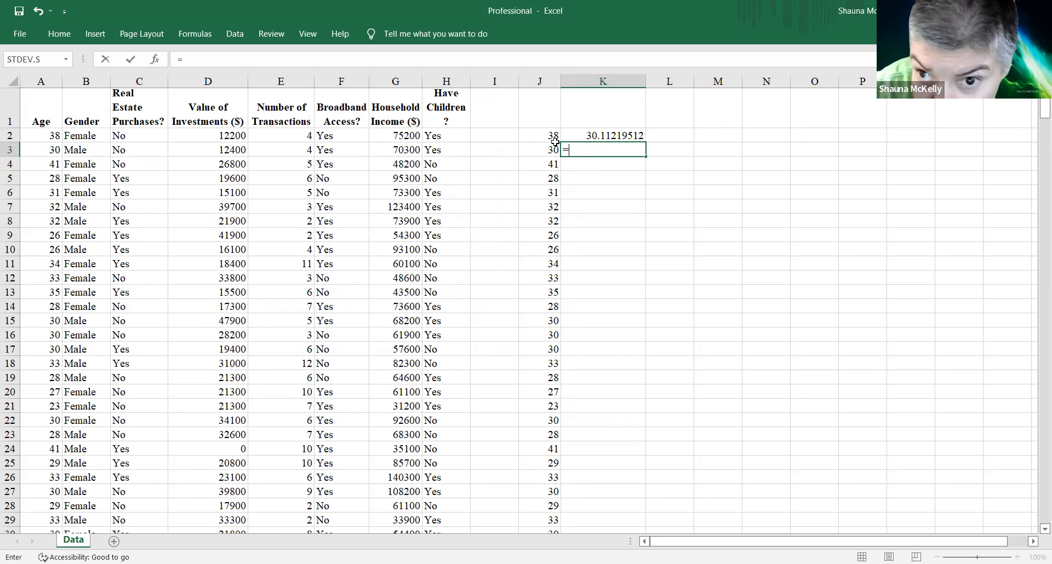
{"action": "type", "text": "sta"}
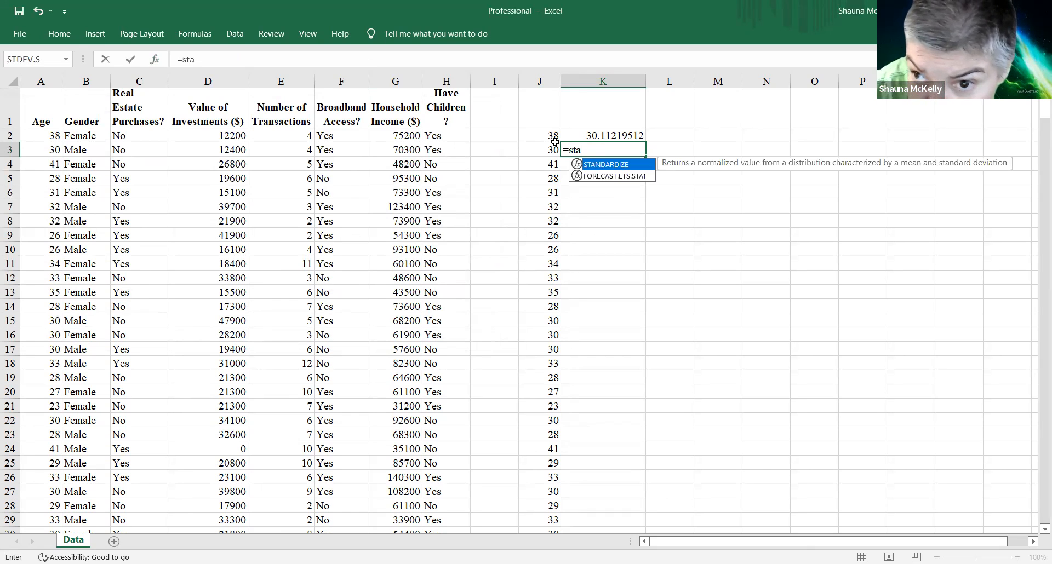
{"action": "key", "text": "BackSpace"}
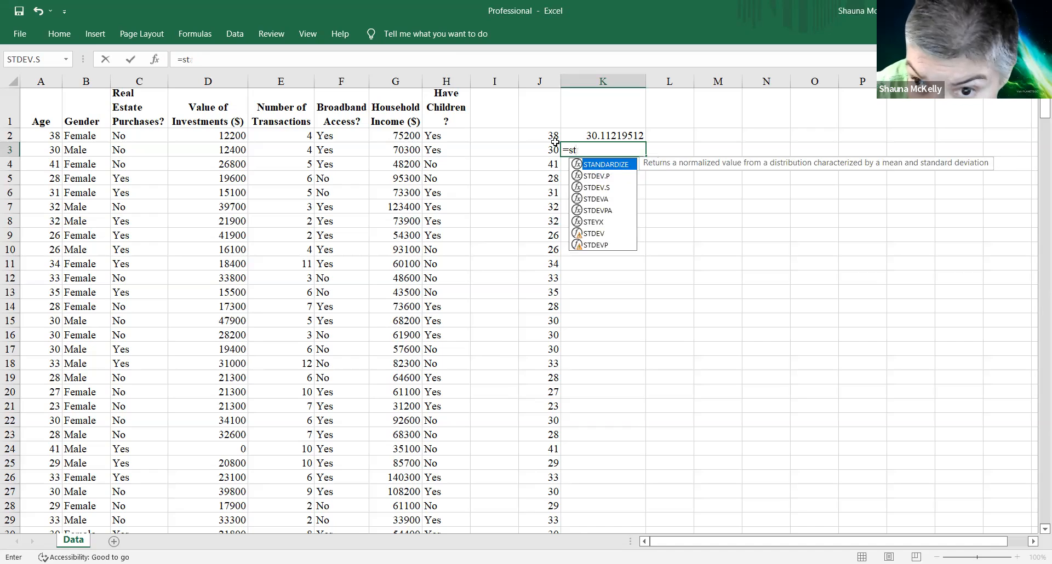
{"action": "type", "text": "d"}
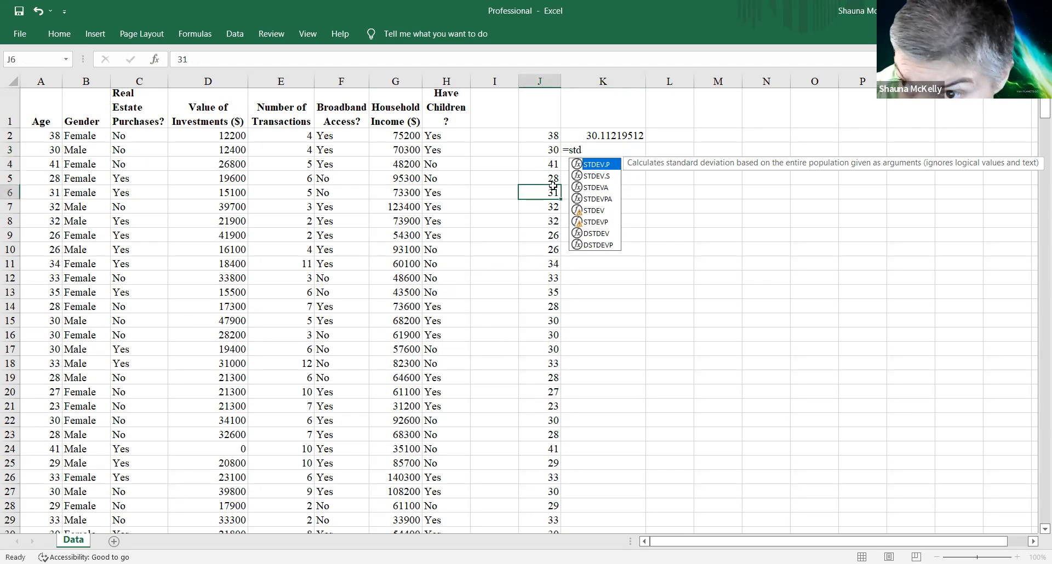
{"action": "left_click", "coordinate": [553, 186]}
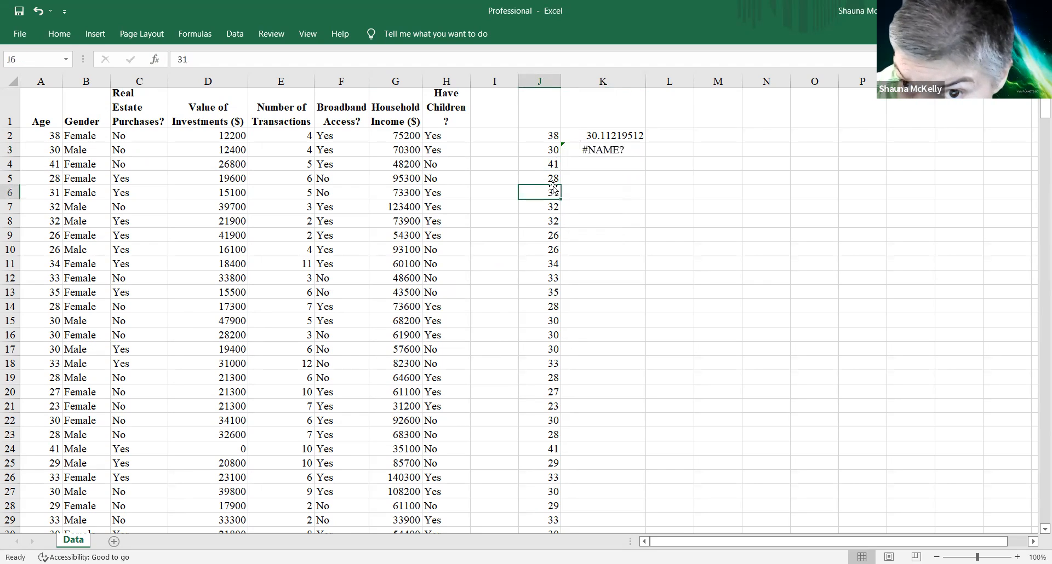
{"action": "left_click", "coordinate": [618, 151]}
{"action": "key", "text": "BackSpace"}
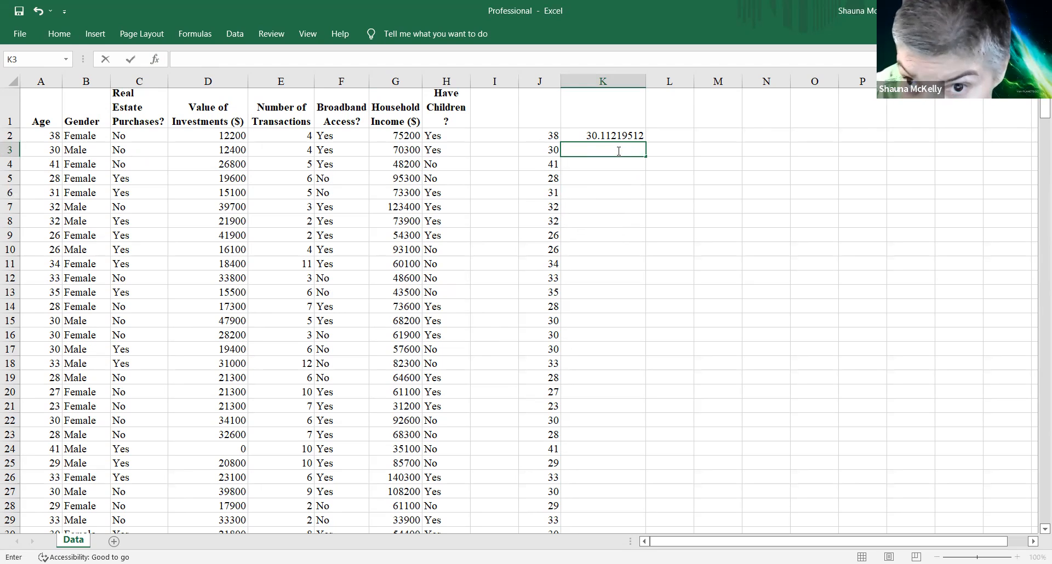
Start a formula in K3 and insert the statistical function STDEV.S from the function library.
{"action": "type", "text": "="}
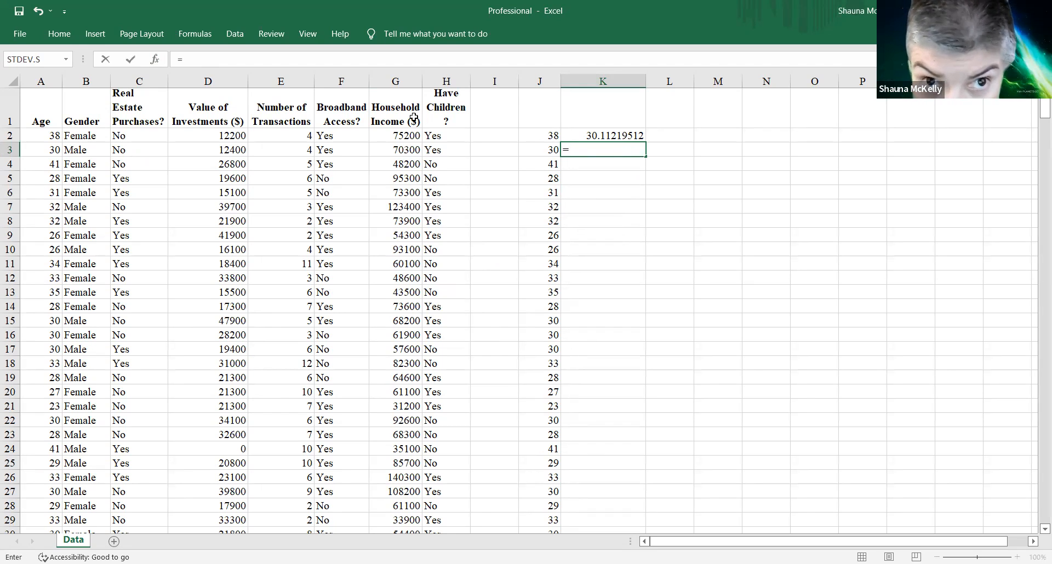
{"action": "left_click", "coordinate": [204, 39]}
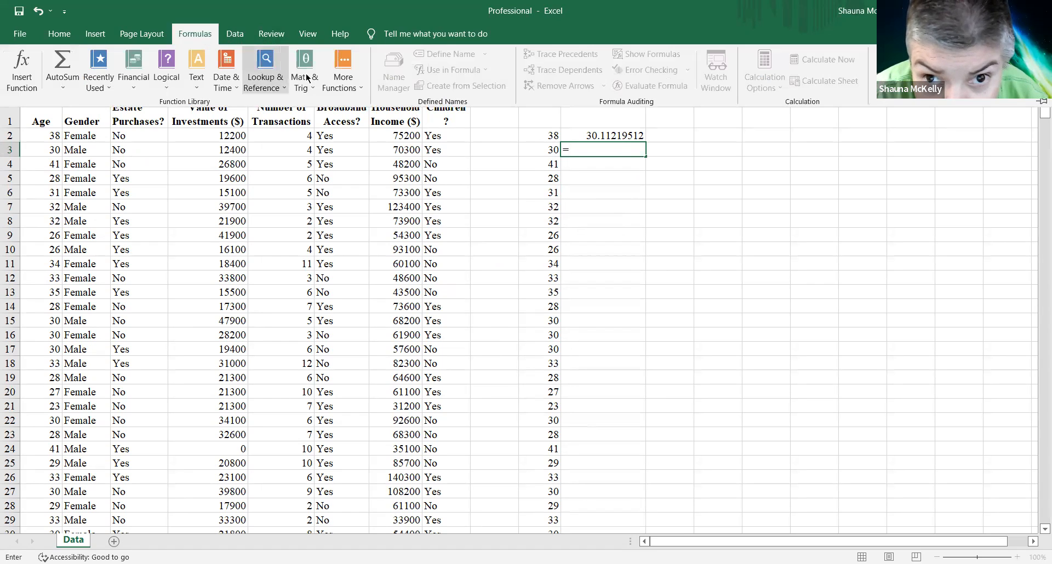
{"action": "left_click", "coordinate": [361, 92]}
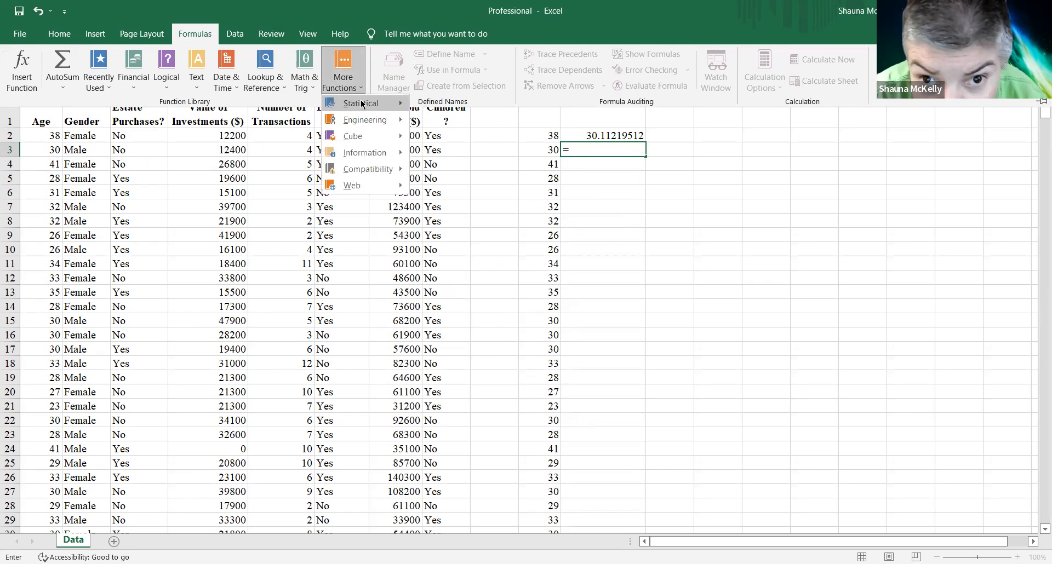
{"action": "mouse_move", "coordinate": [361, 103]}
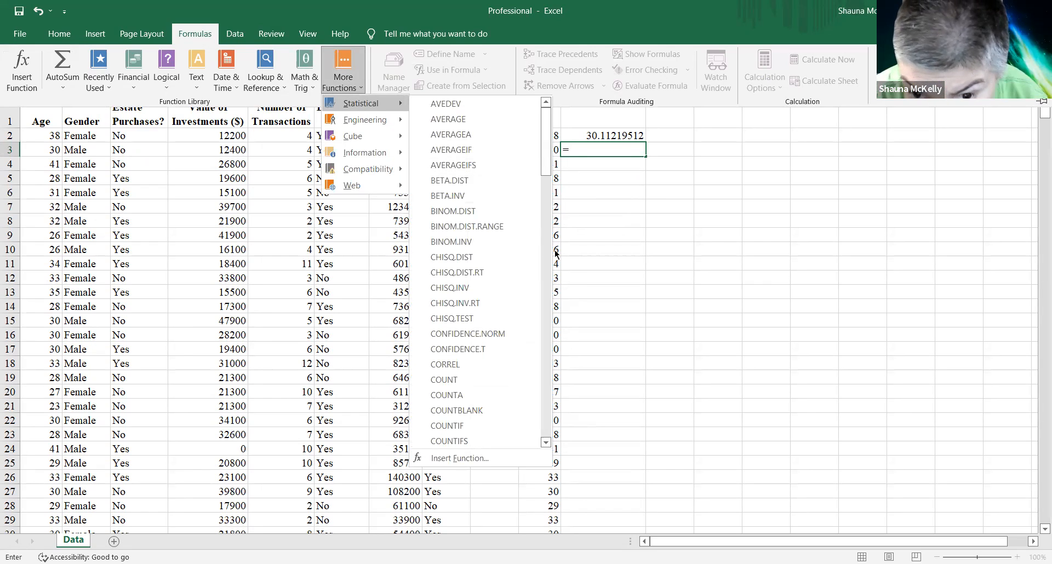
{"action": "scroll", "coordinate": [544, 289], "scroll_direction": "down", "scroll_amount": 15}
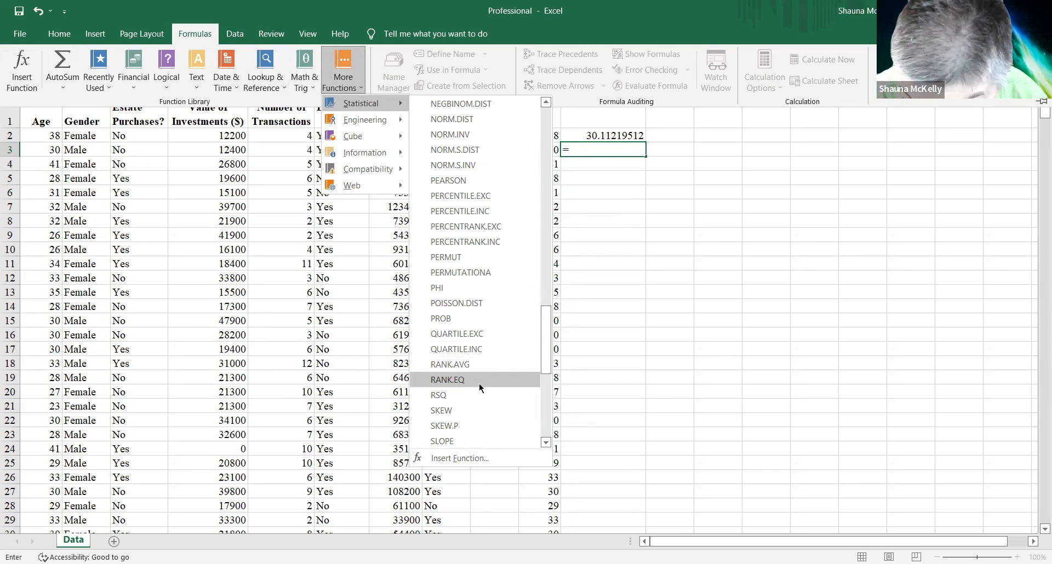
{"action": "key", "text": "Down"}
{"action": "key", "text": "Down"}
{"action": "key", "text": "Down"}
{"action": "key", "text": "Down"}
{"action": "key", "text": "Down"}
{"action": "key", "text": "Down"}
{"action": "key", "text": "Down"}
{"action": "key", "text": "Down"}
{"action": "key", "text": "Down"}
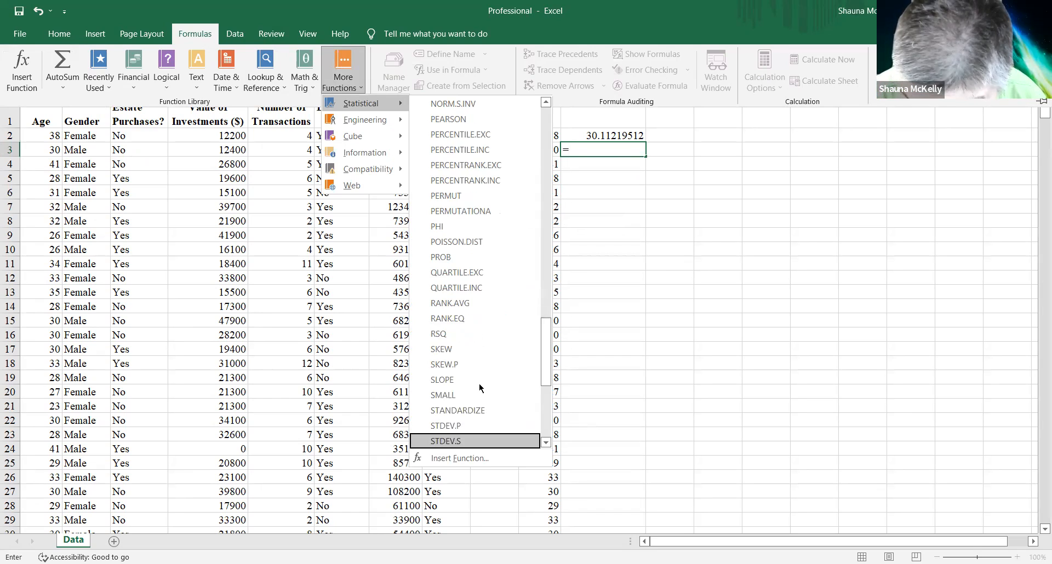
{"action": "key", "text": "Up"}
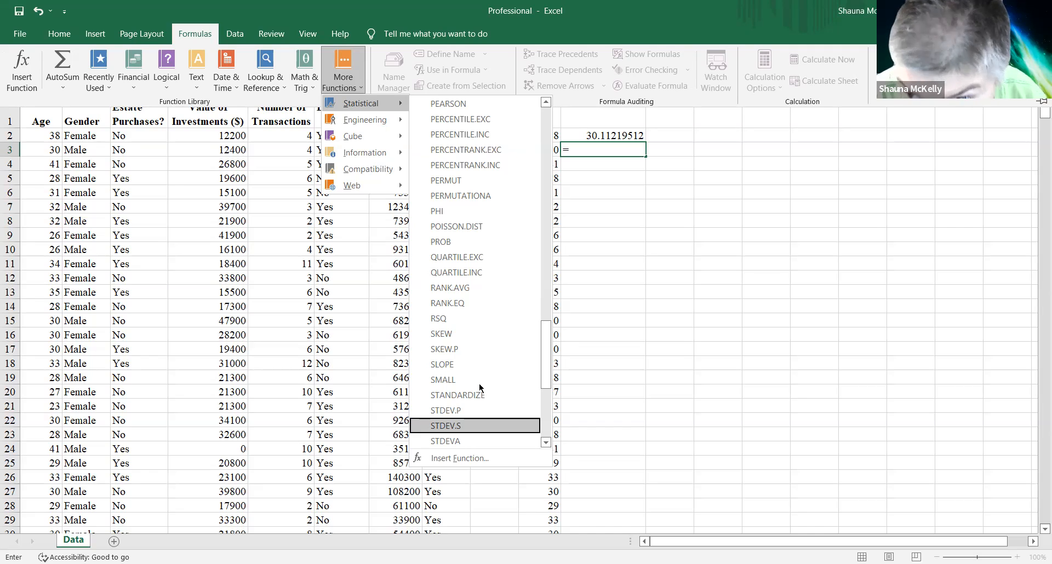
{"action": "key", "text": "Return"}
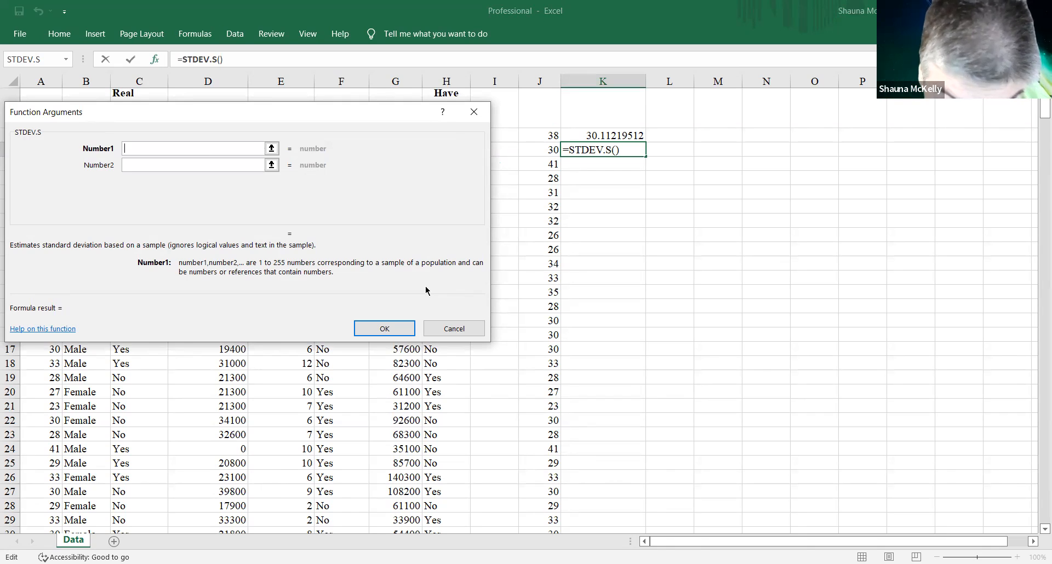
Set the Number1 argument of STDEV.S to J2,J411 and complete the function in K3.
{"action": "type", "text": "J"}
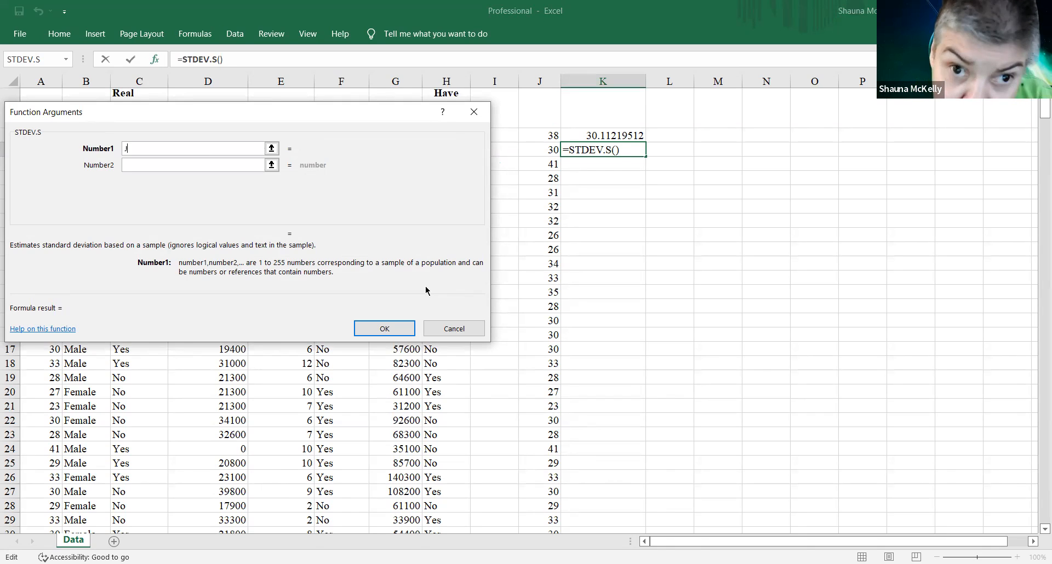
{"action": "type", "text": "2"}
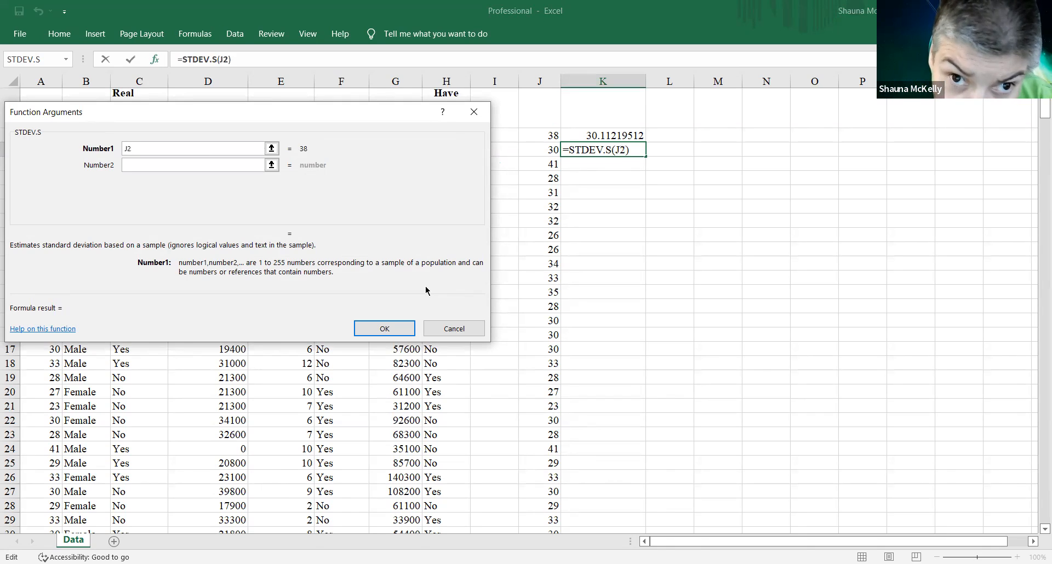
{"action": "type", "text": ","}
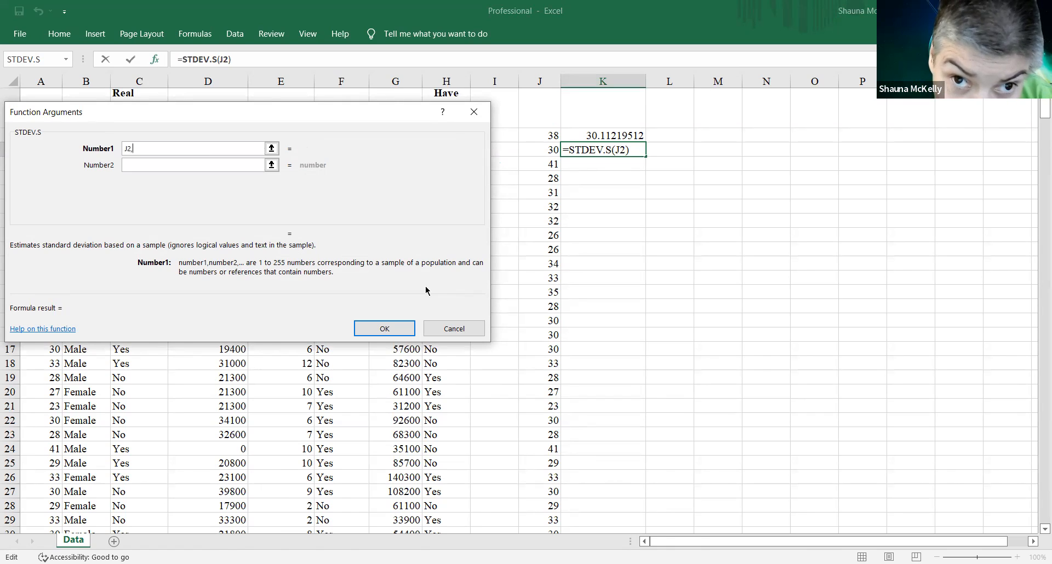
{"action": "type", "text": "J"}
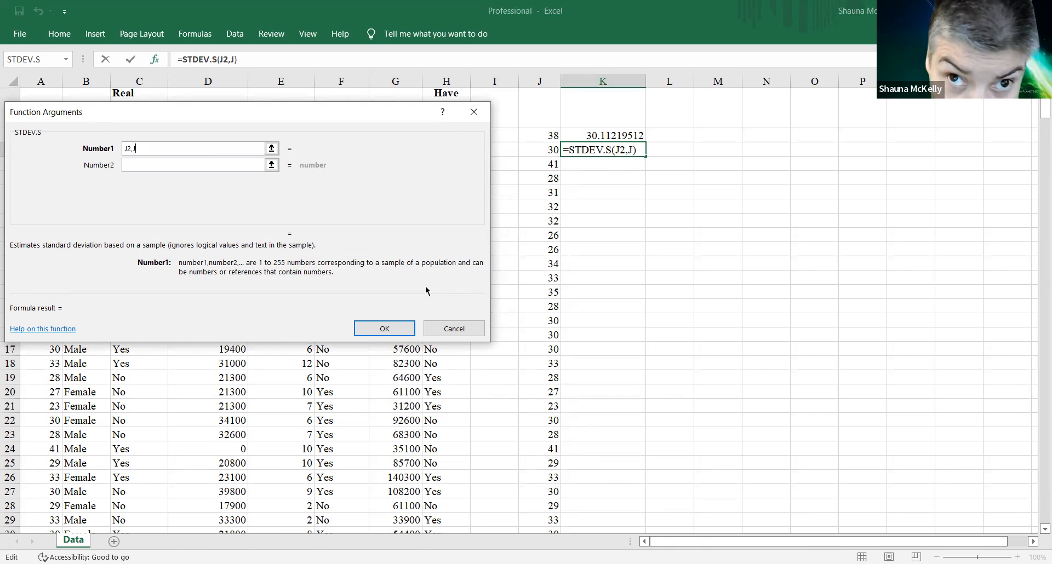
{"action": "type", "text": "411"}
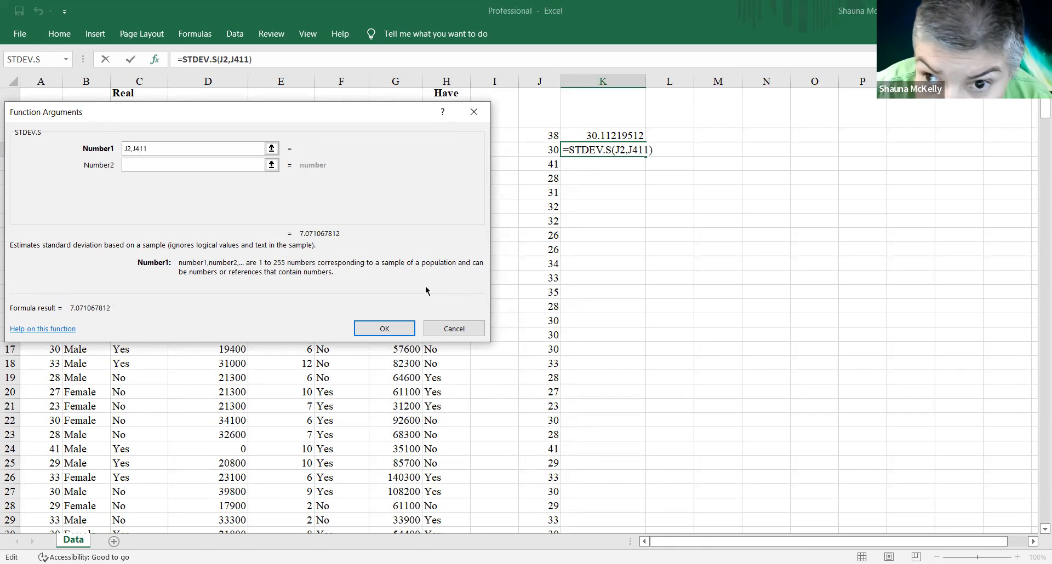
{"action": "key", "text": "Return"}
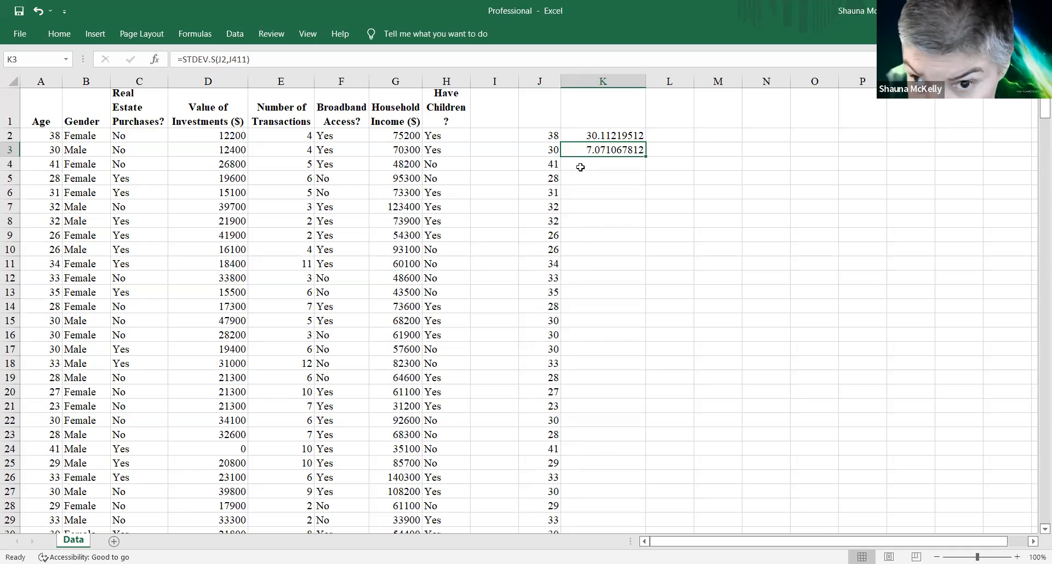
{"action": "left_click", "coordinate": [580, 167]}
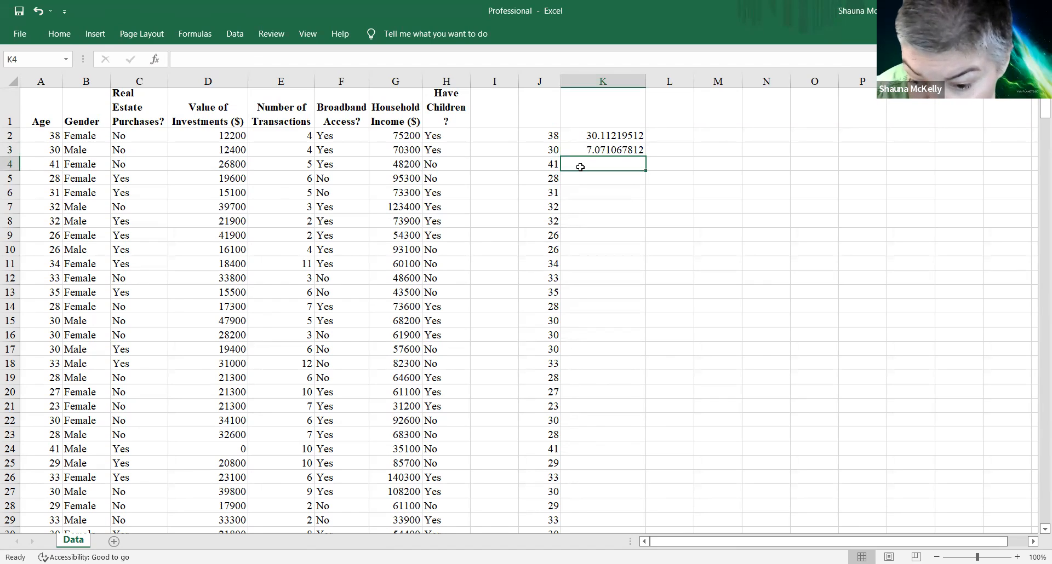
{"action": "type", "text": "="}
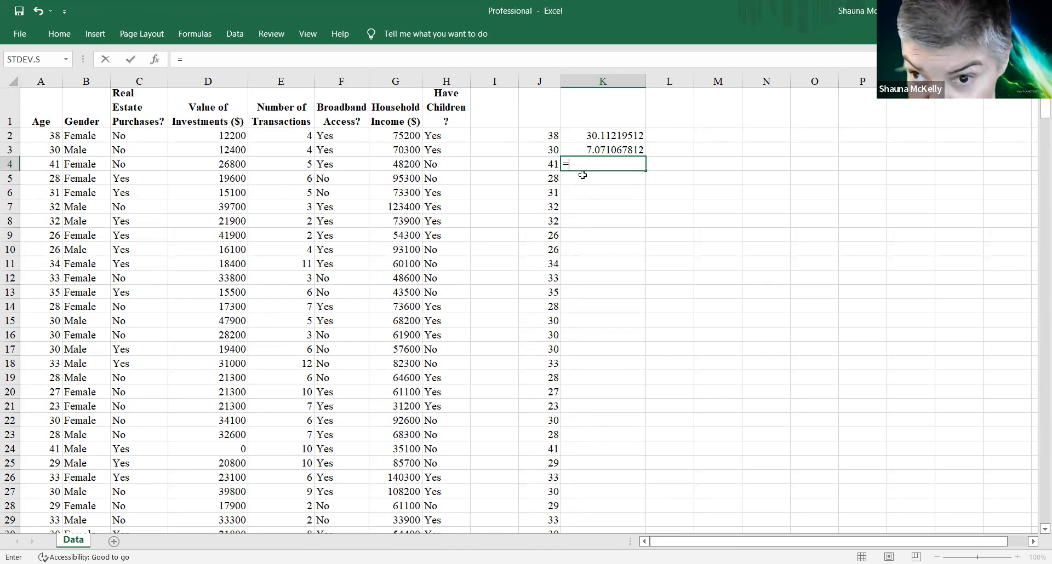
{"action": "left_click", "coordinate": [592, 151]}
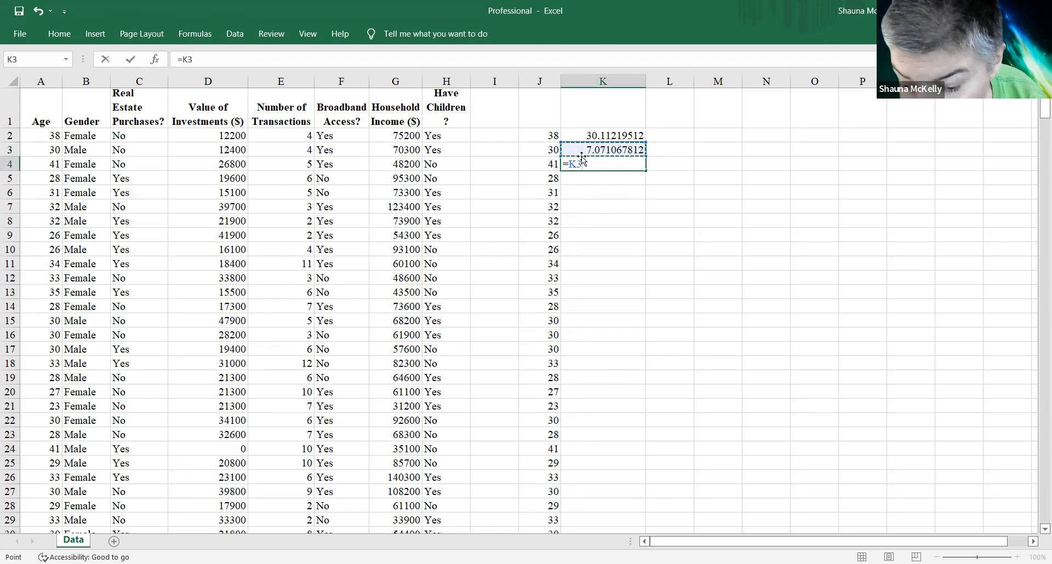
{"action": "type", "text": "/"}
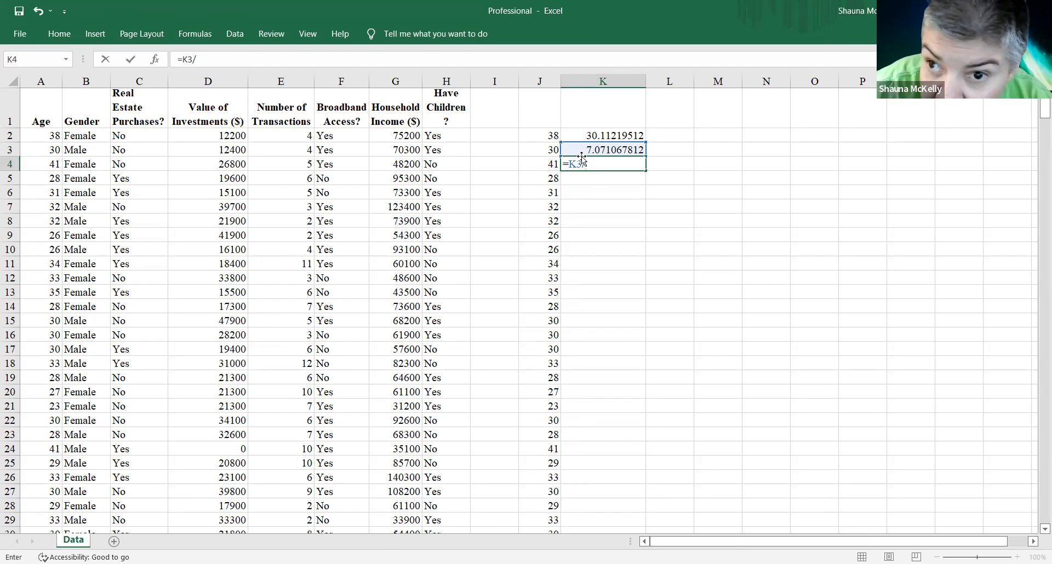
{"action": "type", "text": "s"}
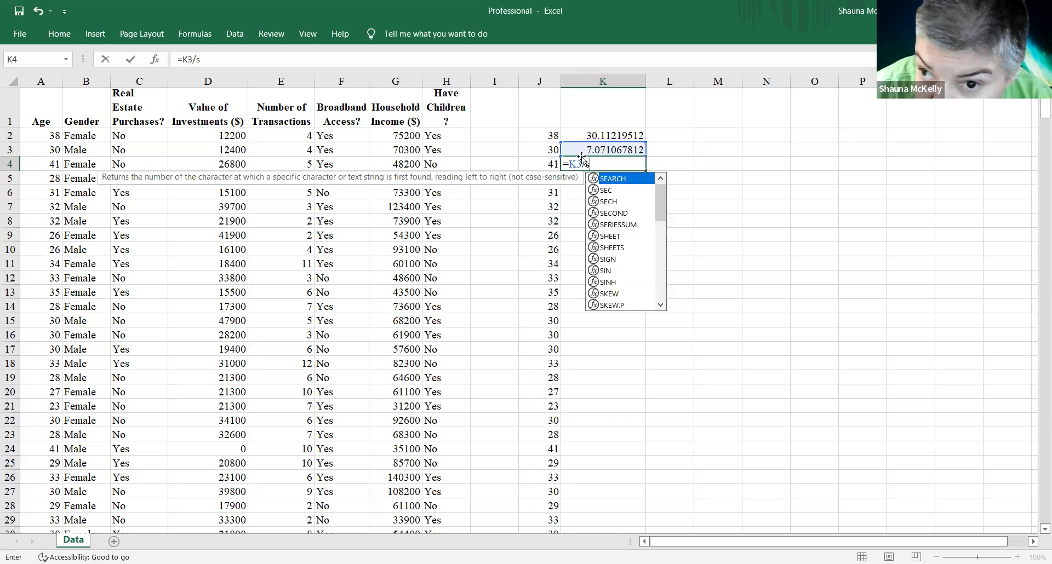
{"action": "type", "text": "q"}
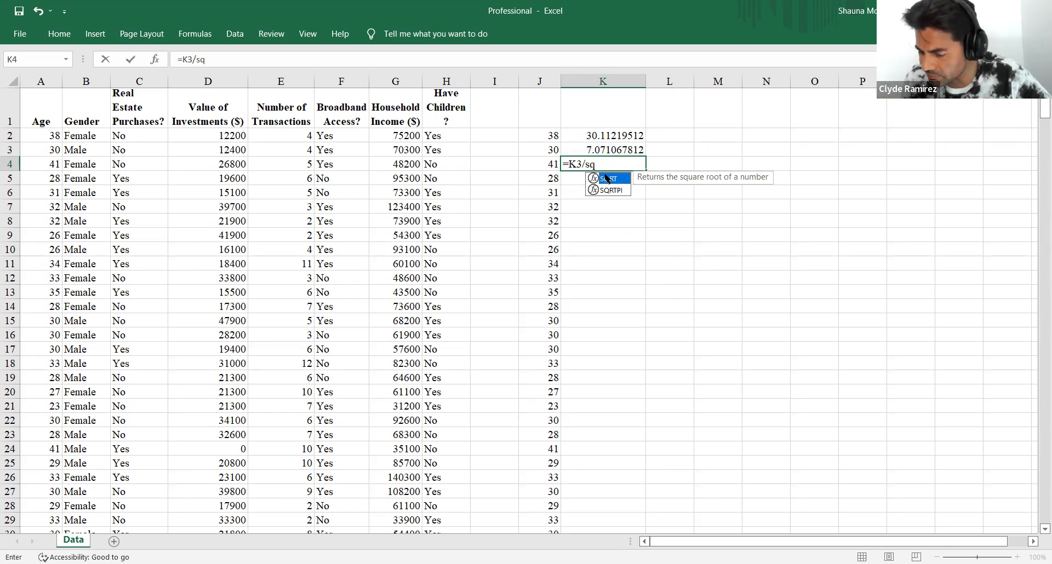
{"action": "key", "text": "BackSpace"}
{"action": "key", "text": "BackSpace"}
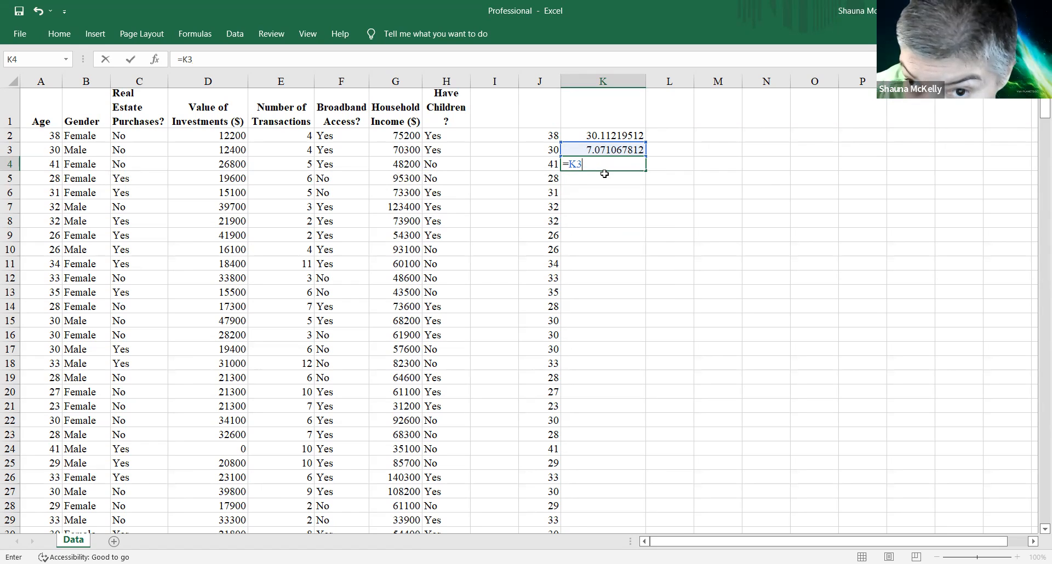
{"action": "key", "text": "BackSpace"}
{"action": "key", "text": "BackSpace"}
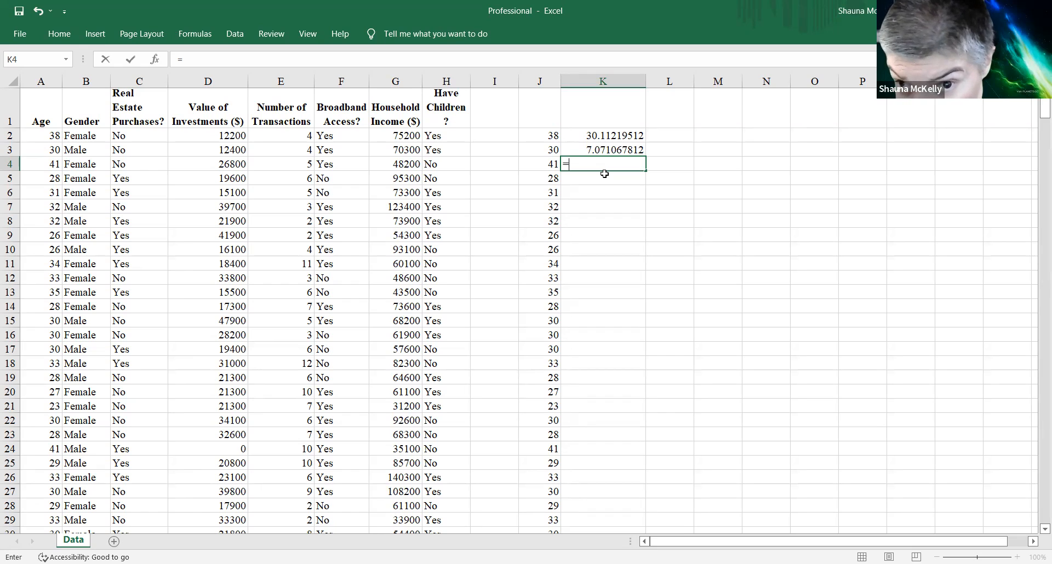
Enter the standard error in K4 as =0.3488.
{"action": "type", "text": "0"}
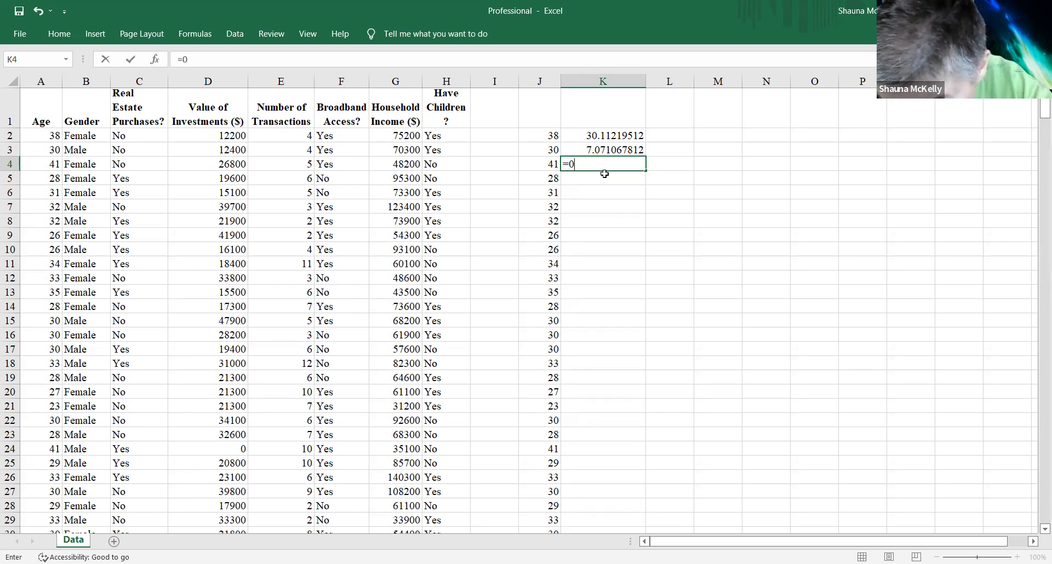
{"action": "type", "text": "."}
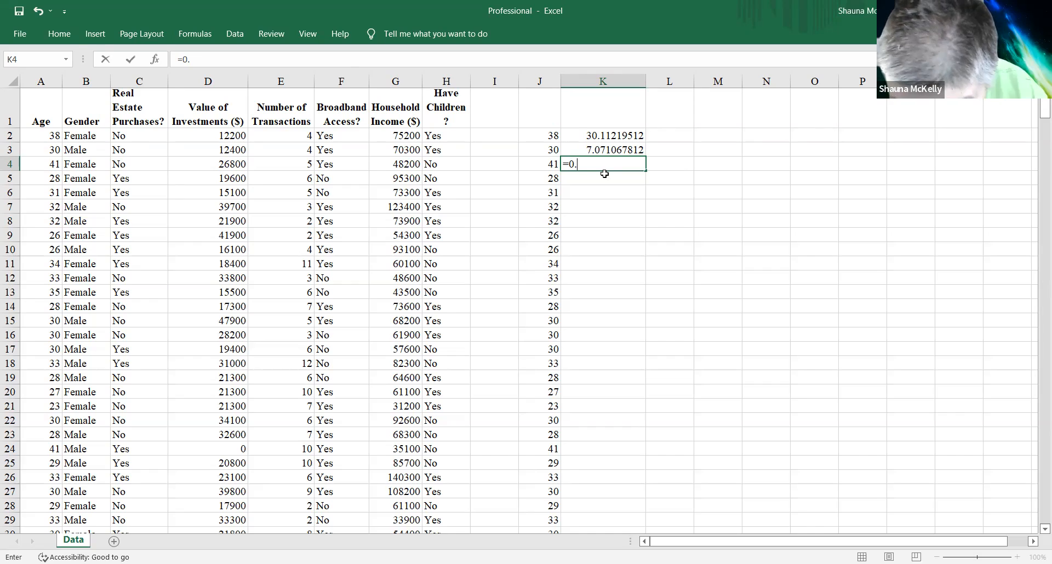
{"action": "type", "text": "3488"}
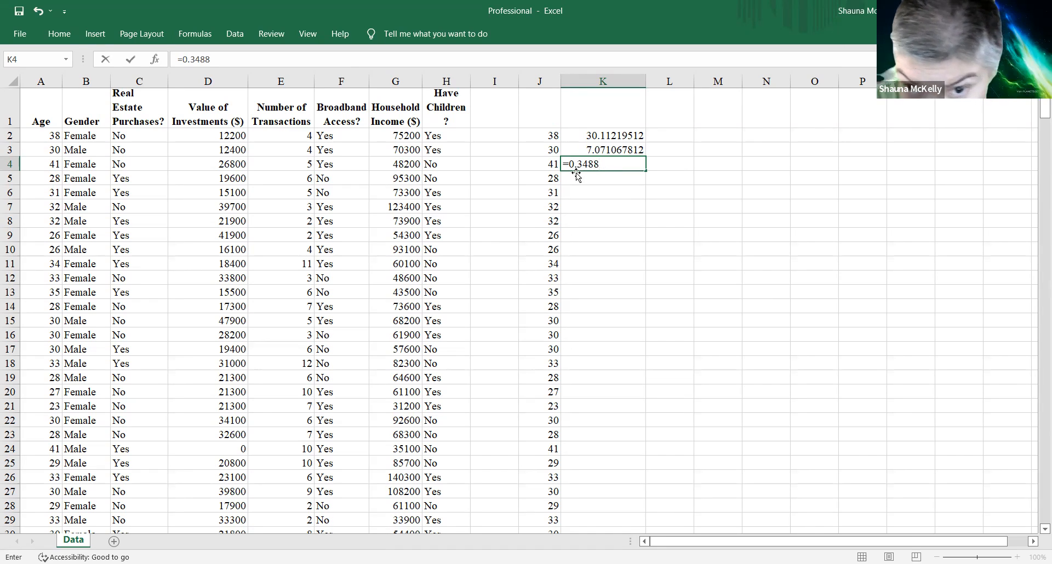
{"action": "left_click", "coordinate": [669, 203]}
{"action": "left_click", "coordinate": [669, 234]}
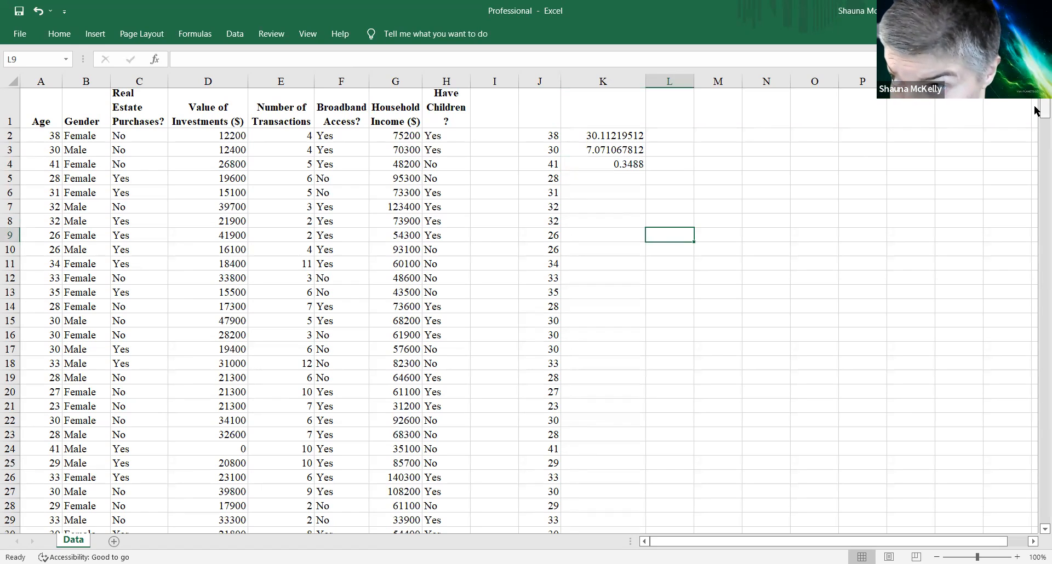
Examine the survey records down to the last data row, 411, and return to the first row.
{"action": "scroll", "coordinate": [1034, 110], "scroll_direction": "down", "scroll_amount": 20}
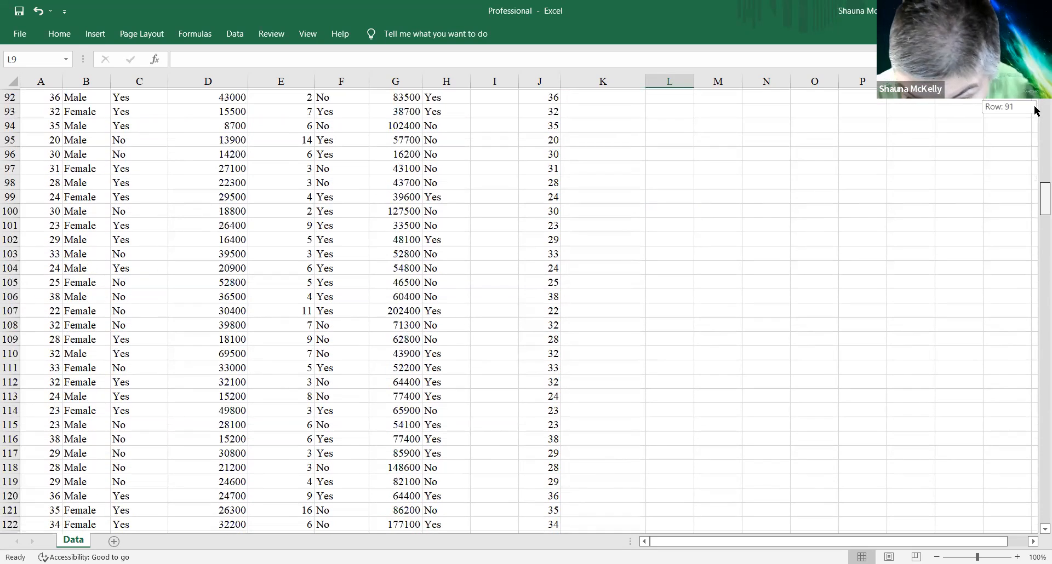
{"action": "scroll", "coordinate": [999, 311], "scroll_direction": "down", "scroll_amount": 20}
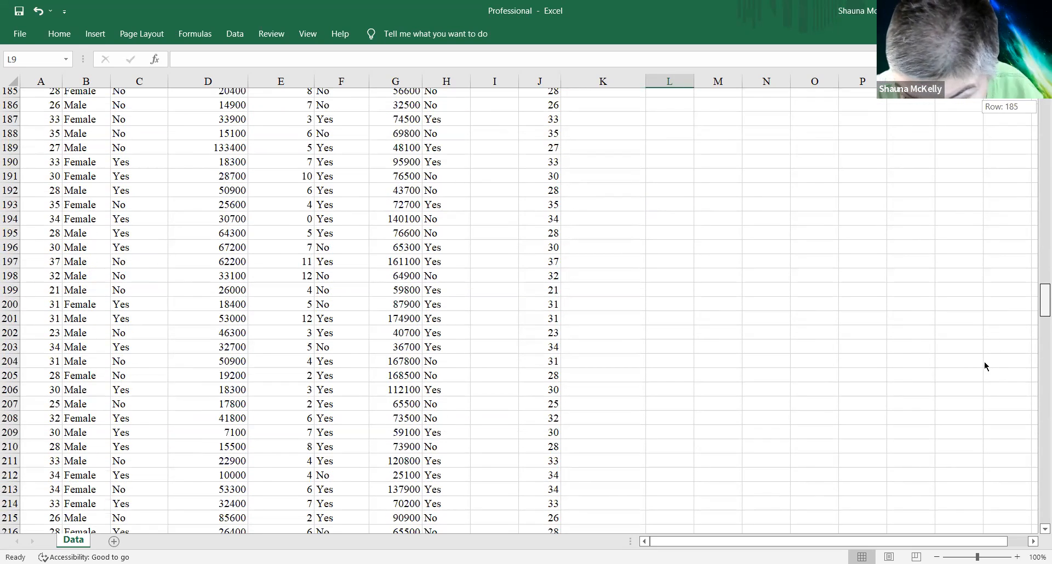
{"action": "scroll", "coordinate": [986, 366], "scroll_direction": "down", "scroll_amount": 20}
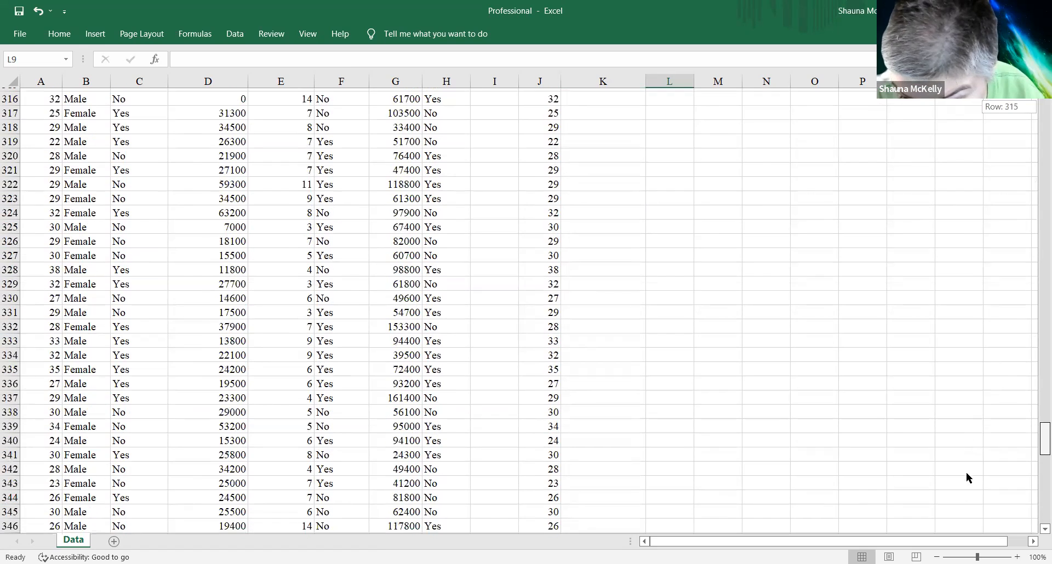
{"action": "scroll", "coordinate": [960, 500], "scroll_direction": "down", "scroll_amount": 20}
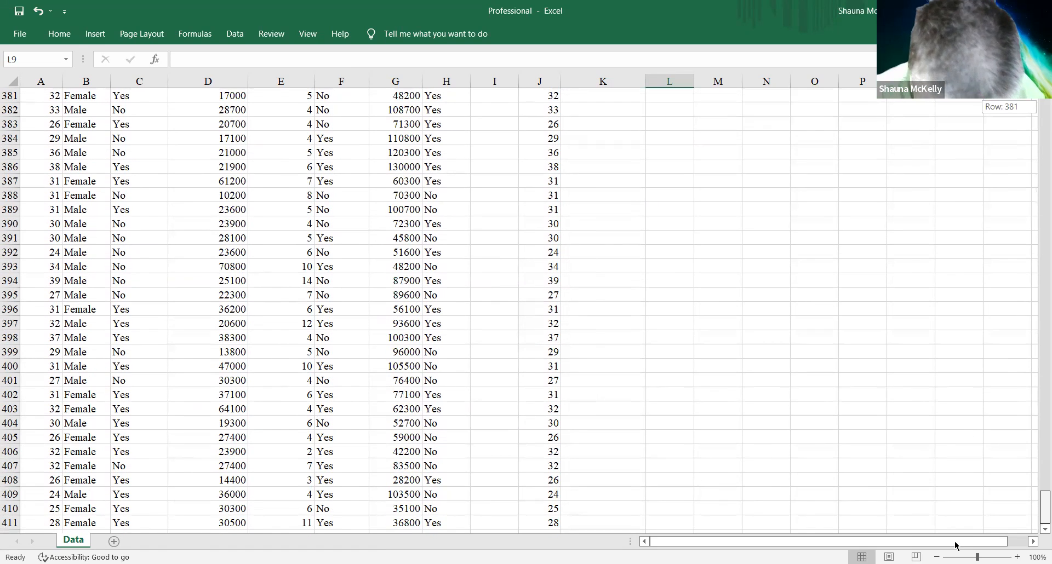
{"action": "scroll", "coordinate": [967, 437], "scroll_direction": "up", "scroll_amount": 20}
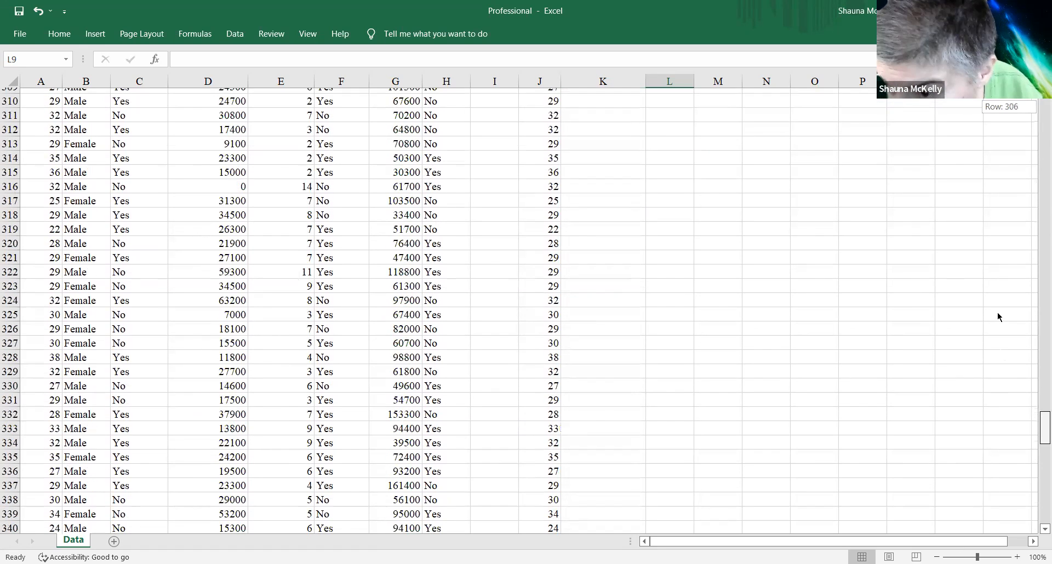
{"action": "scroll", "coordinate": [997, 311], "scroll_direction": "up", "scroll_amount": 20}
{"action": "scroll", "coordinate": [1014, 278], "scroll_direction": "up", "scroll_amount": 20}
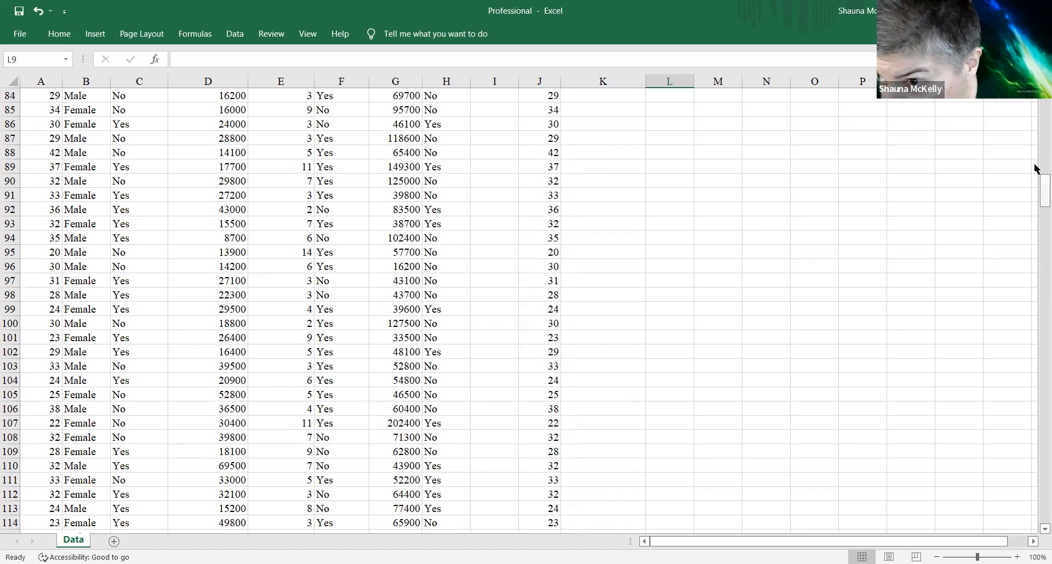
{"action": "left_click_drag", "start_coordinate": [1040, 186], "coordinate": [1036, 95]}
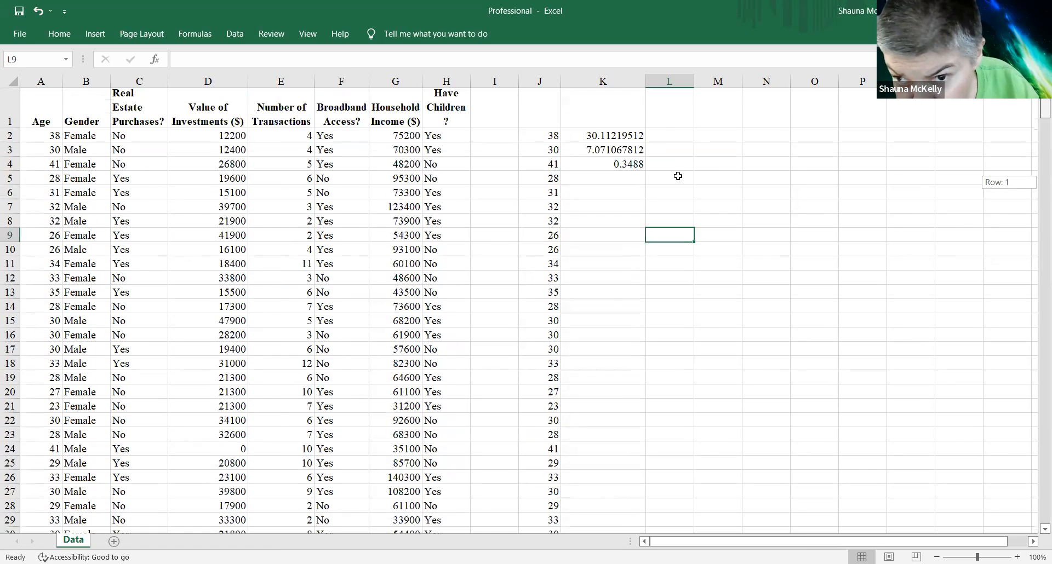
Replace the standard error in K4 with 0.3492.
{"action": "left_click", "coordinate": [641, 166]}
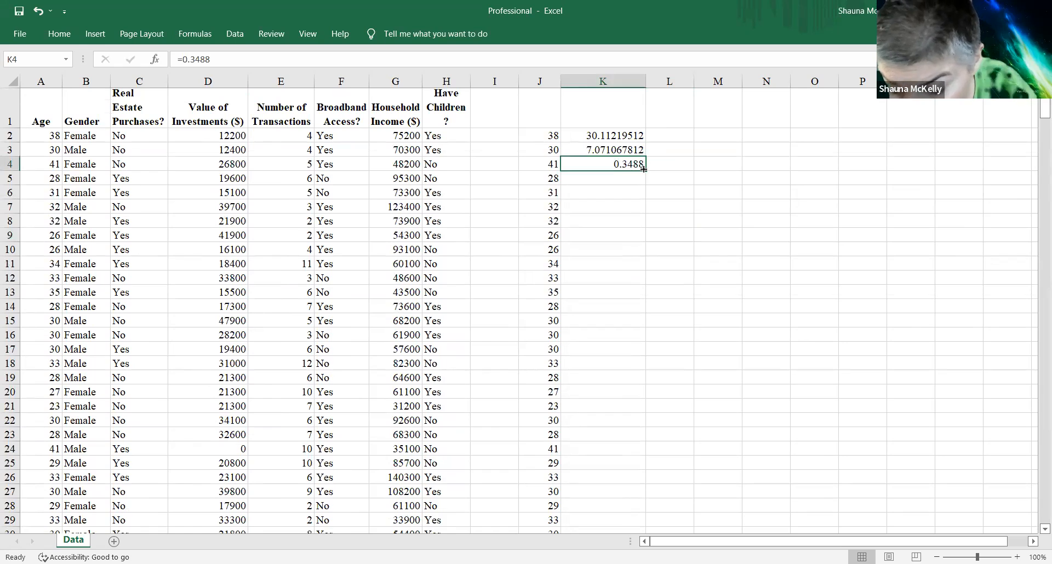
{"action": "type", "text": "0."}
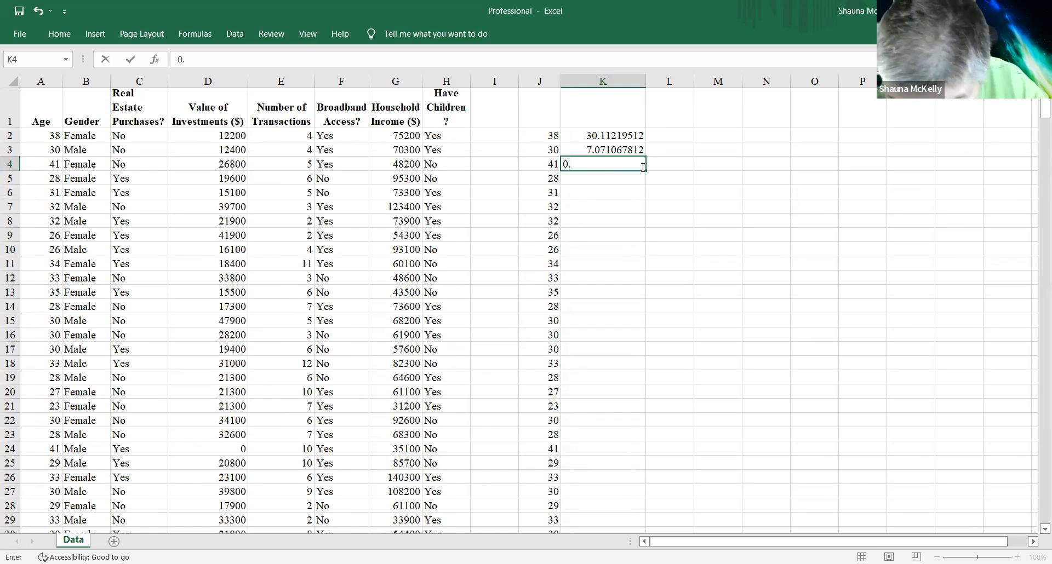
{"action": "type", "text": "34"}
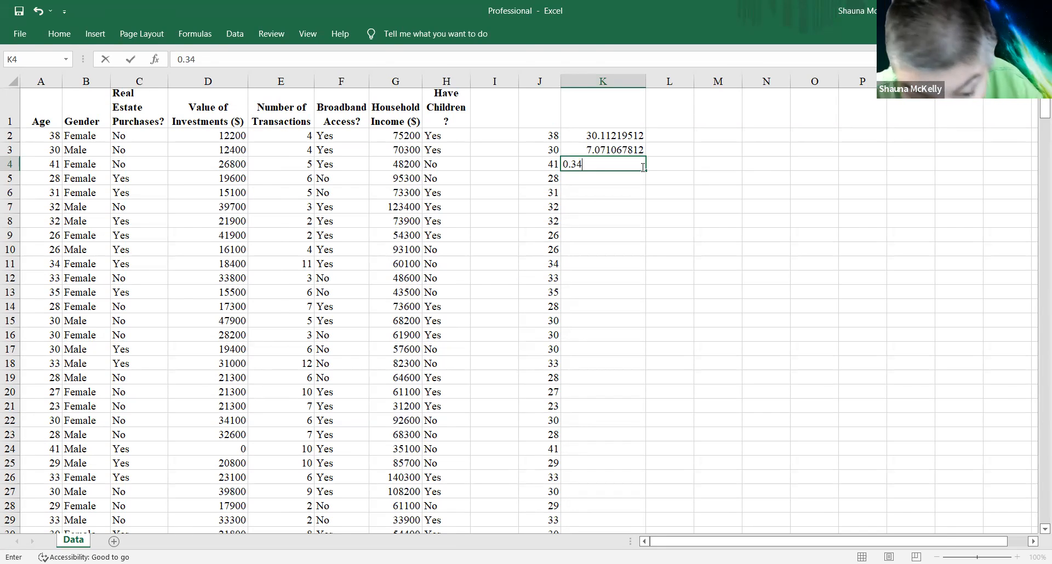
{"action": "type", "text": "9"}
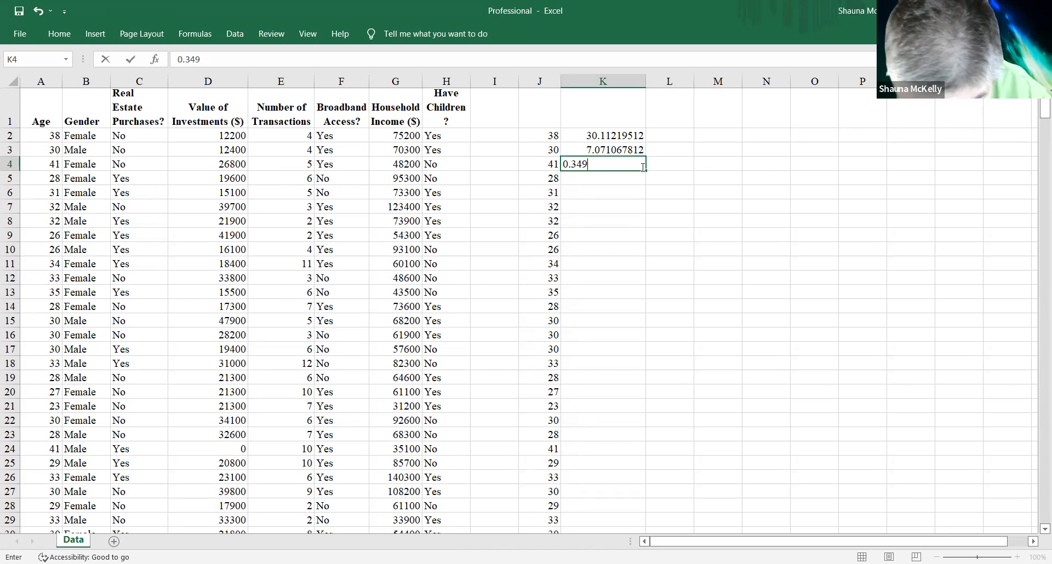
{"action": "type", "text": "2"}
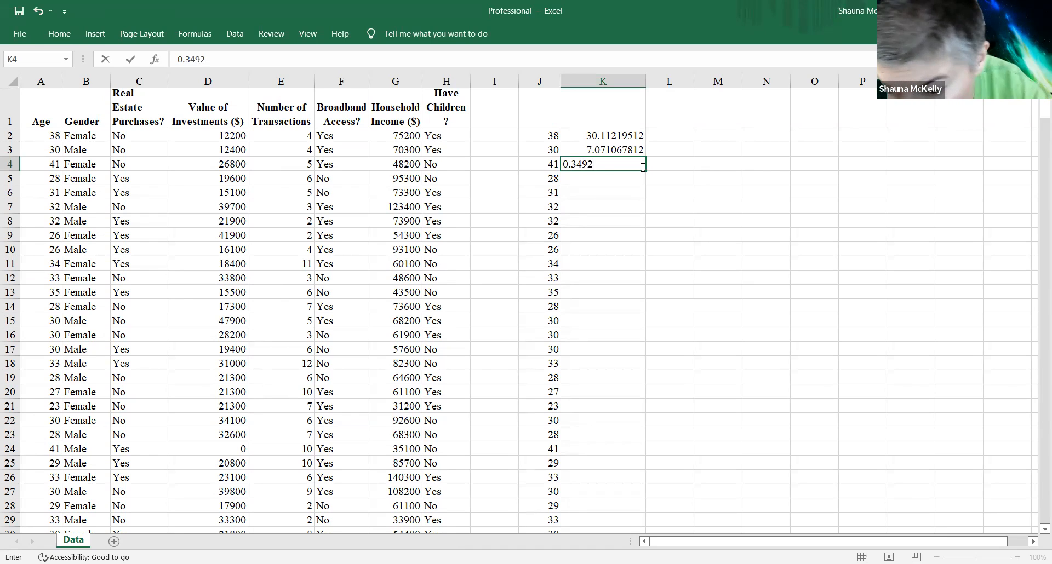
{"action": "key", "text": "Return"}
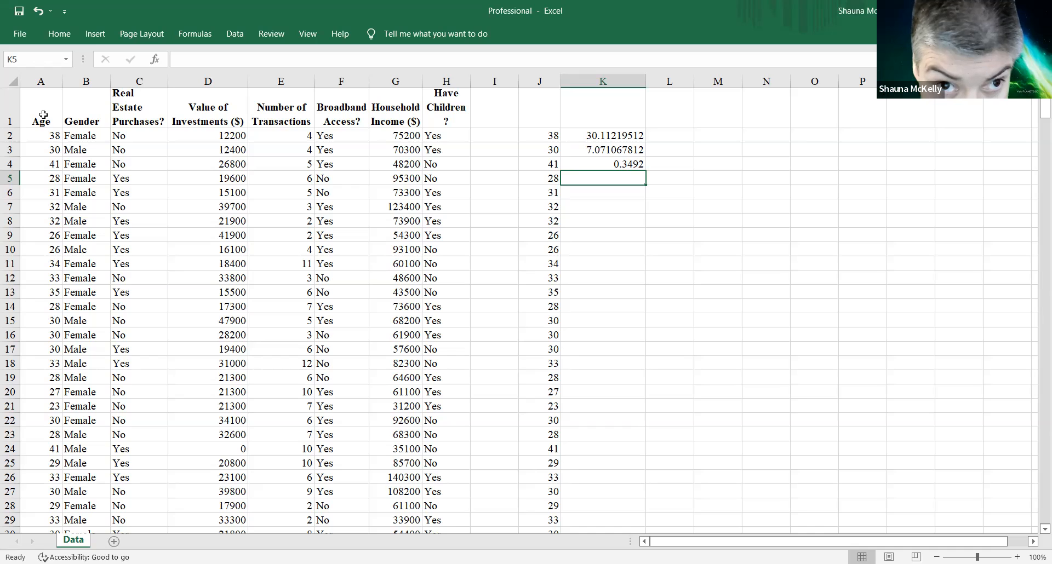
Look through the data tools for the Age column, including advanced filtering, data import sources and data validation.
{"action": "left_click", "coordinate": [42, 81]}
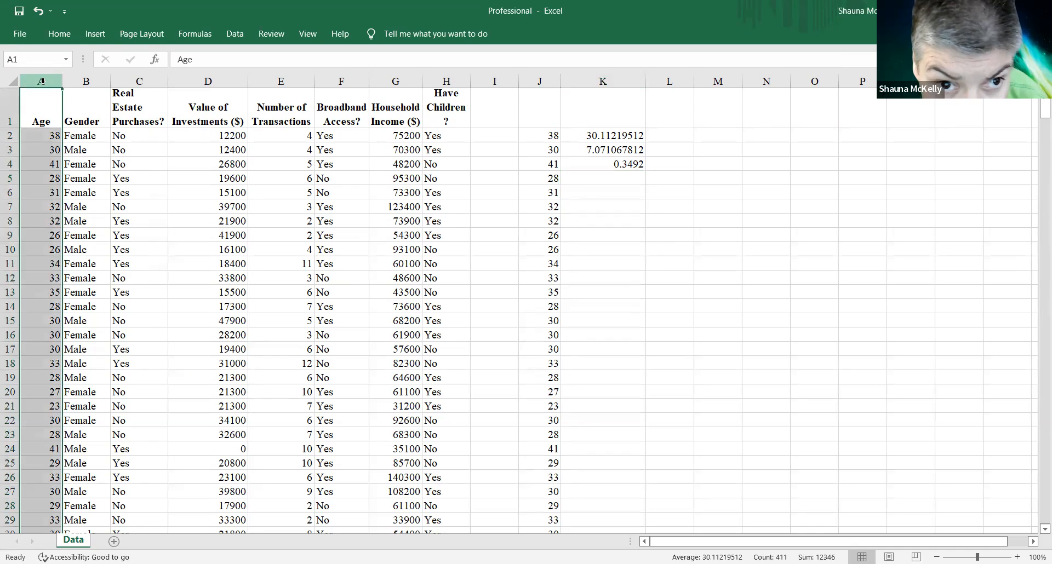
{"action": "left_click", "coordinate": [230, 33]}
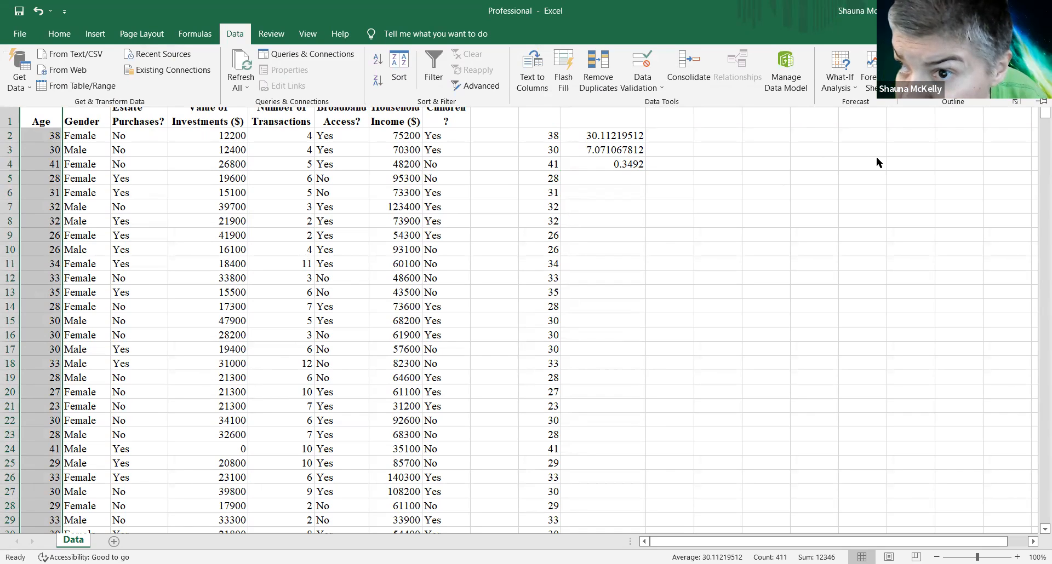
{"action": "left_click", "coordinate": [862, 245]}
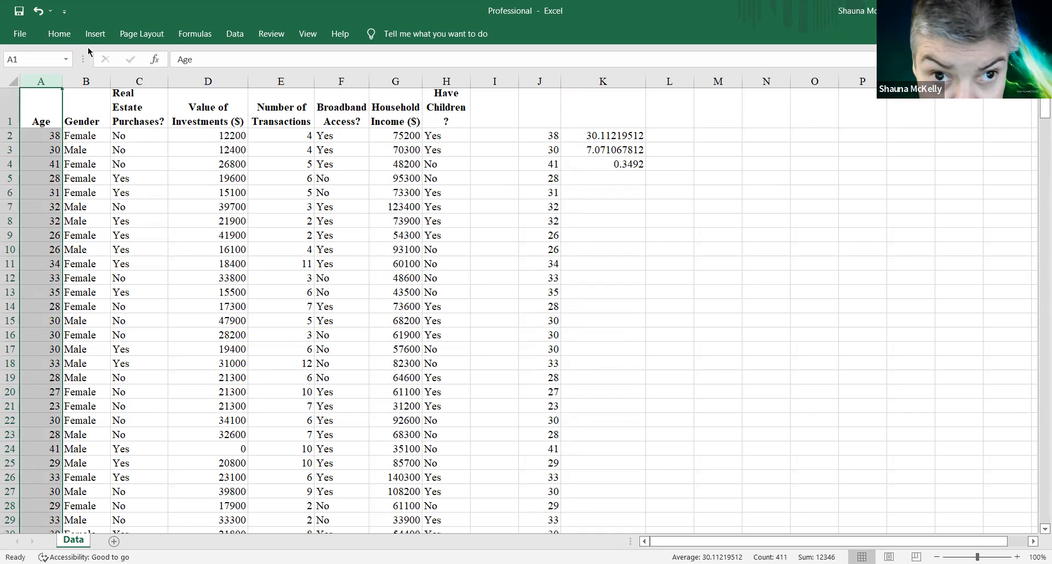
{"action": "left_click", "coordinate": [229, 36]}
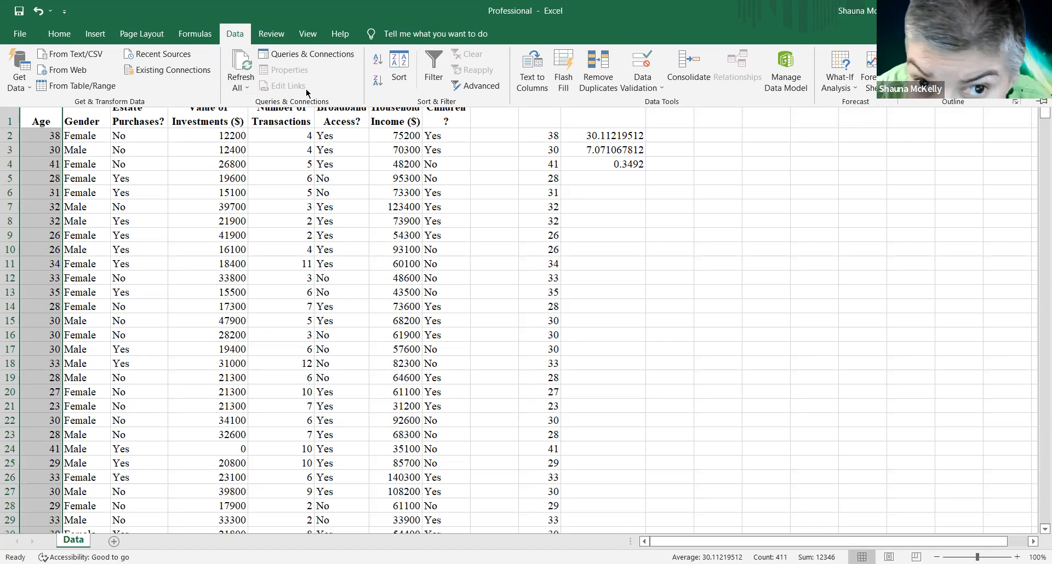
{"action": "left_click", "coordinate": [474, 86]}
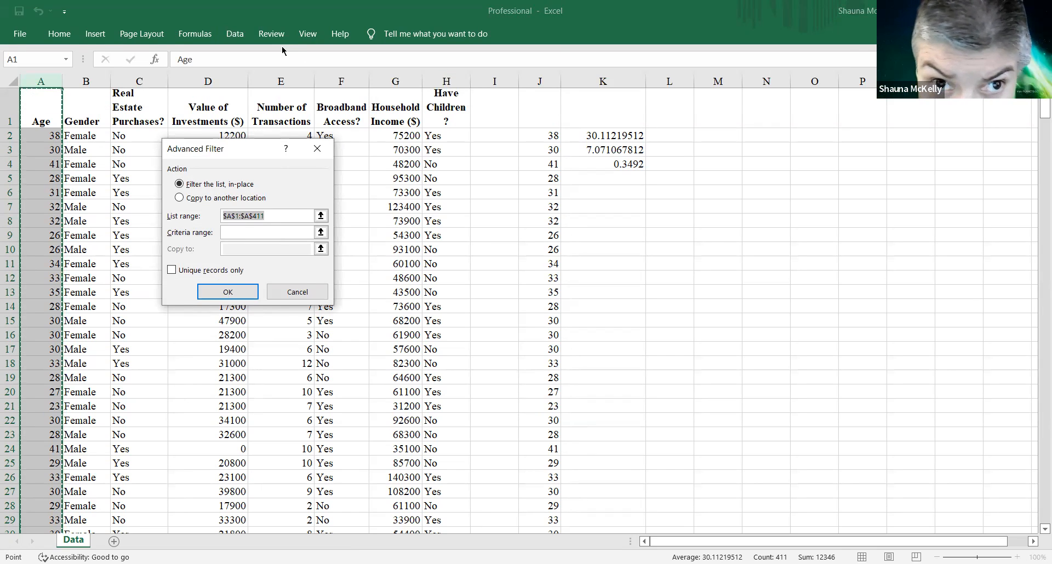
{"action": "left_click", "coordinate": [229, 35]}
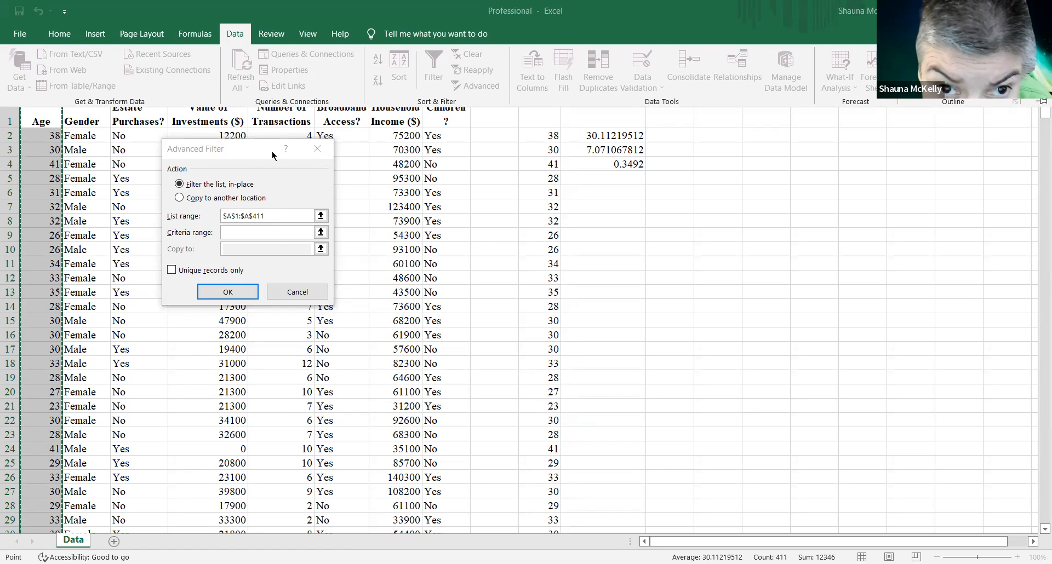
{"action": "left_click", "coordinate": [316, 151]}
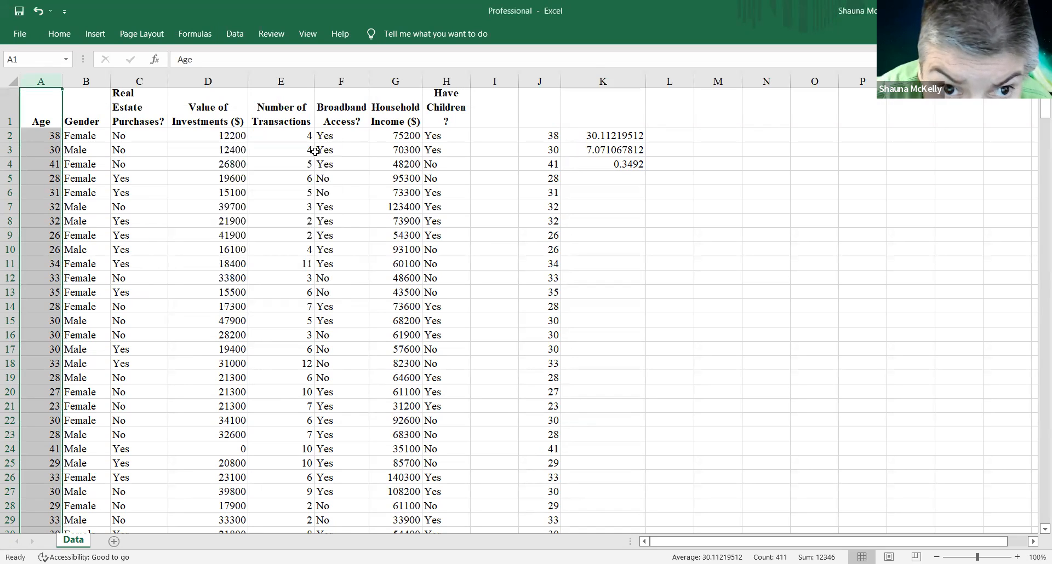
{"action": "left_click", "coordinate": [232, 31]}
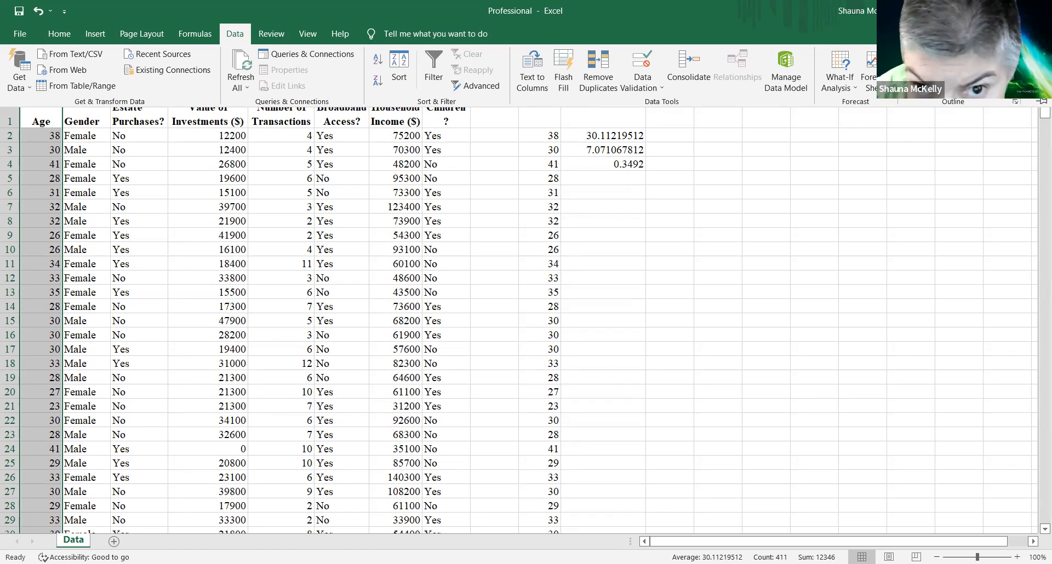
{"action": "left_click", "coordinate": [550, 388]}
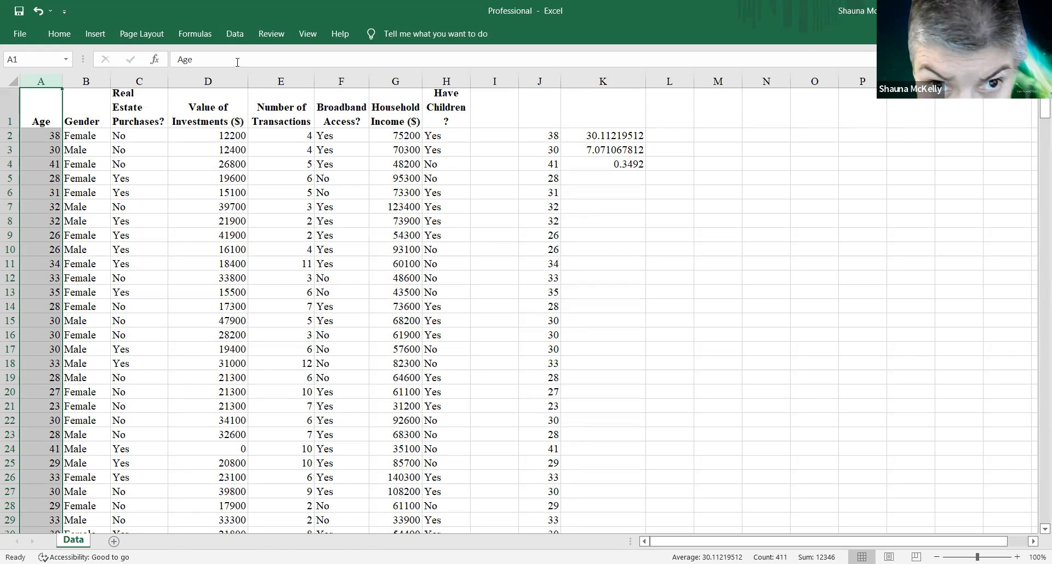
{"action": "left_click", "coordinate": [235, 34]}
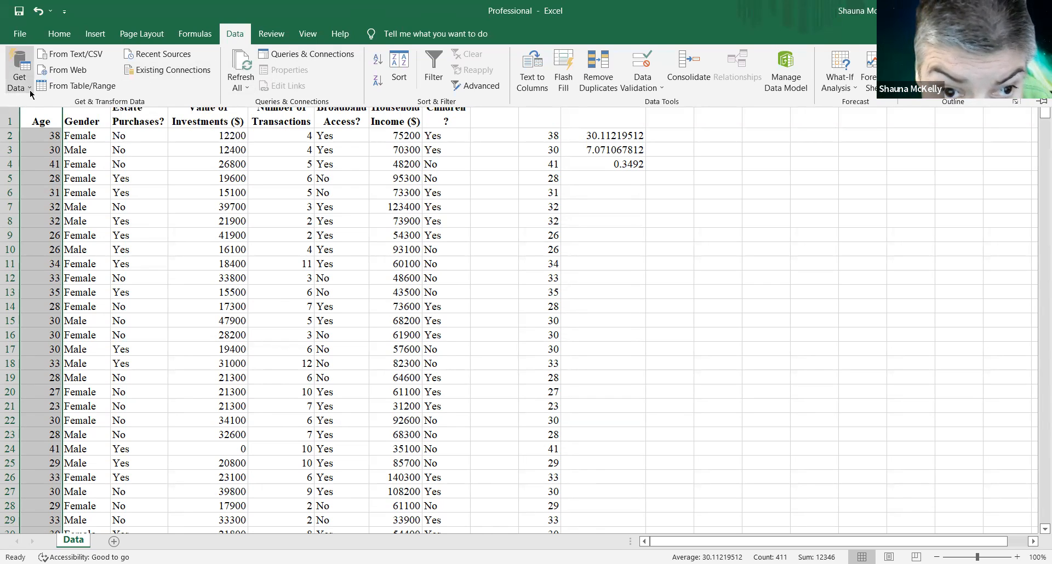
{"action": "left_click", "coordinate": [19, 77]}
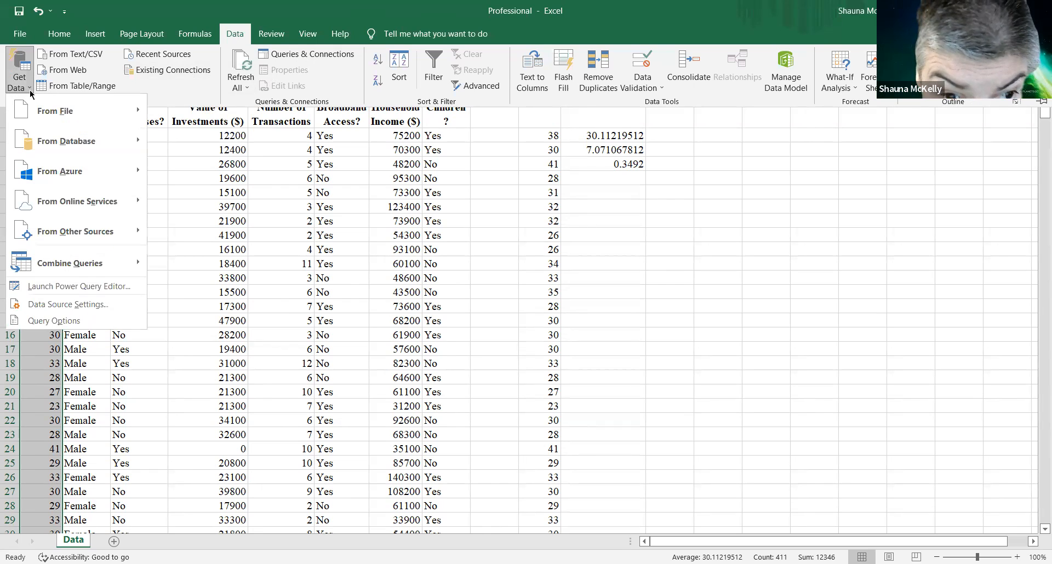
{"action": "left_click", "coordinate": [29, 90]}
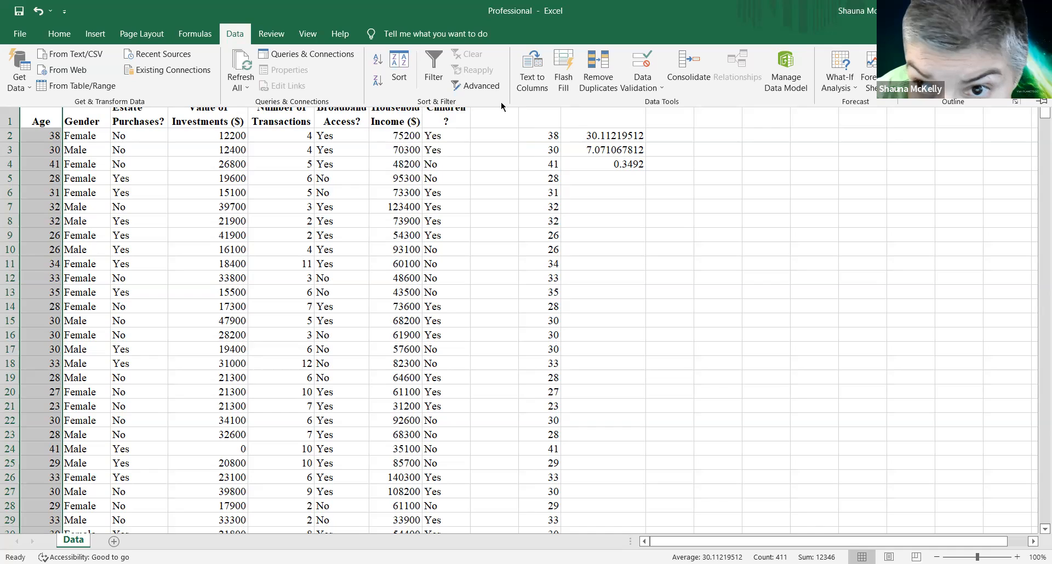
{"action": "left_click", "coordinate": [661, 89]}
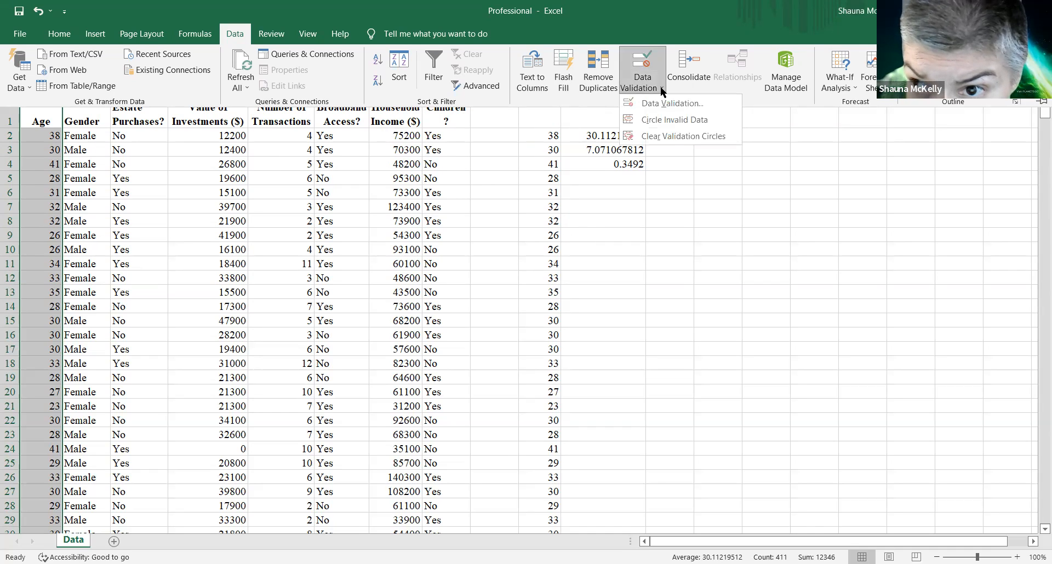
{"action": "left_click", "coordinate": [661, 90]}
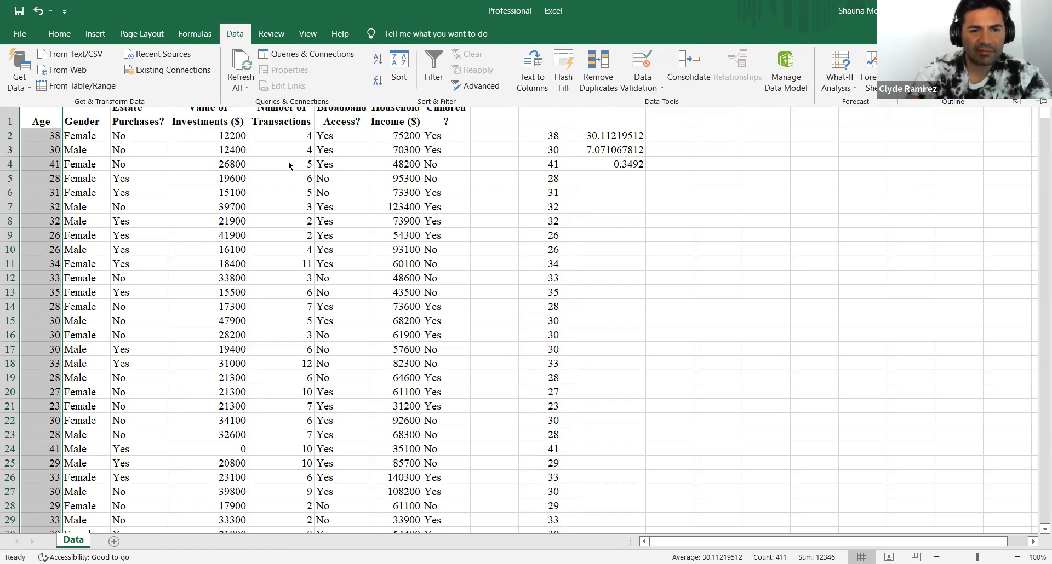
{"action": "left_click", "coordinate": [217, 135]}
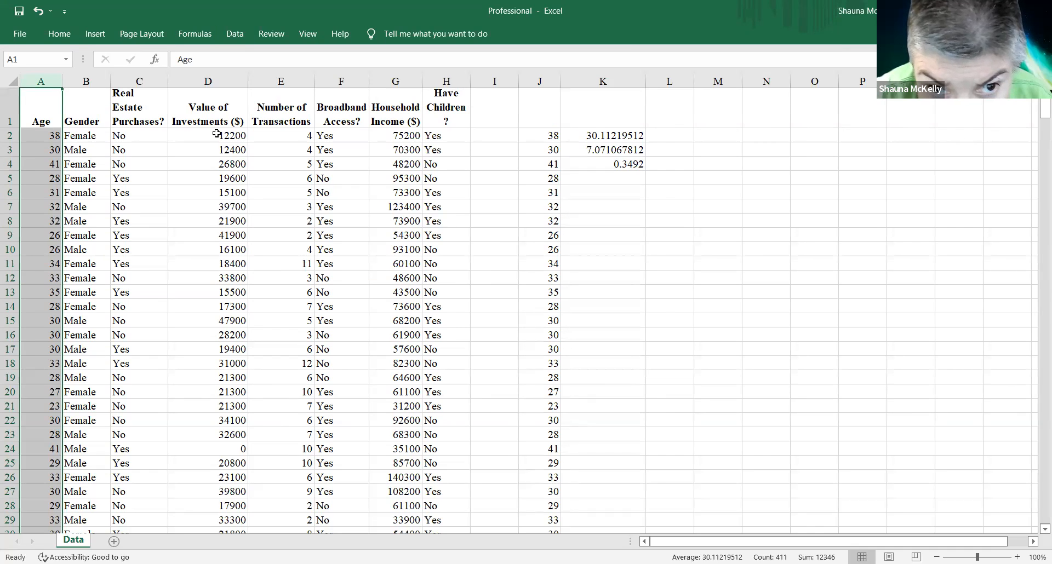
Insert the AVERAGE function in D1 for the Value of Investments column, with D2,D411 as its Number1 argument.
{"action": "right_click", "coordinate": [240, 82]}
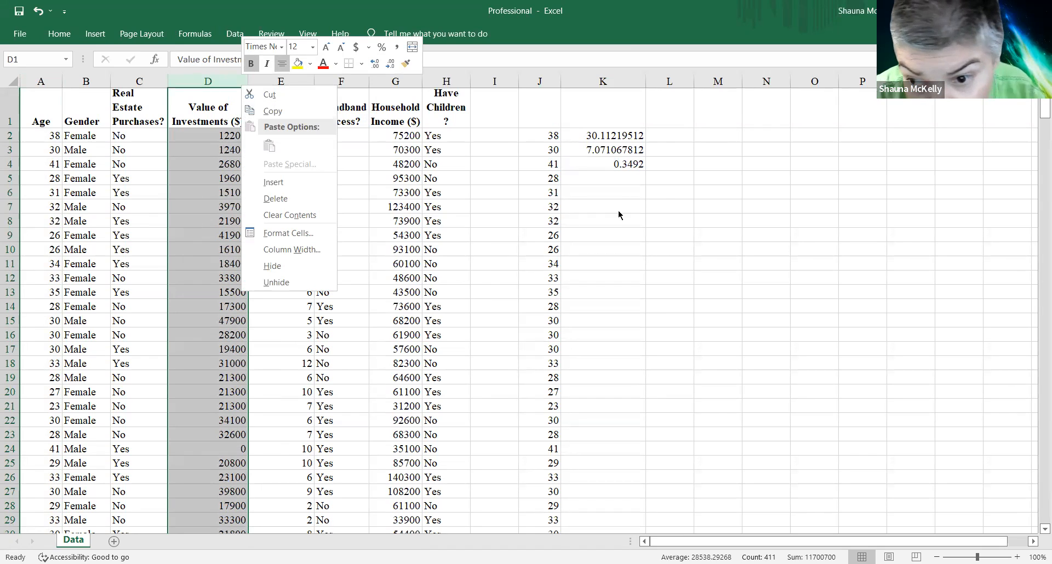
{"action": "key", "text": "Escape"}
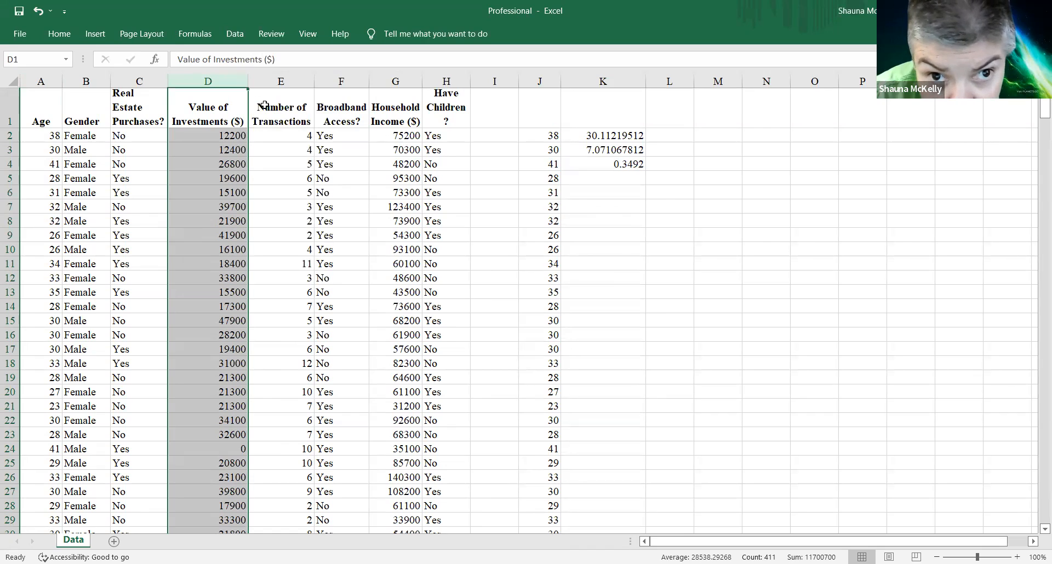
{"action": "left_click", "coordinate": [200, 36]}
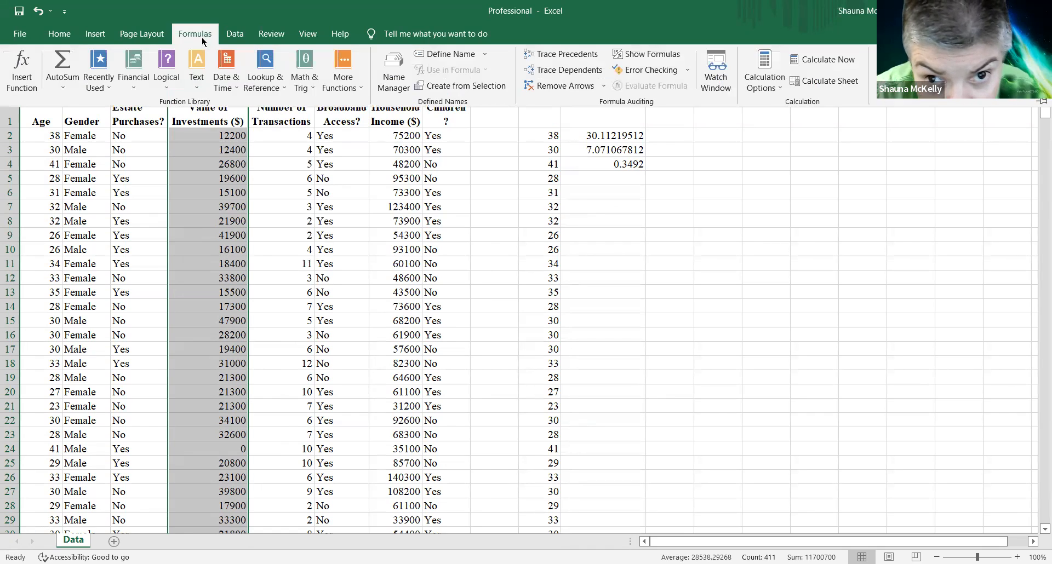
{"action": "left_click", "coordinate": [359, 91]}
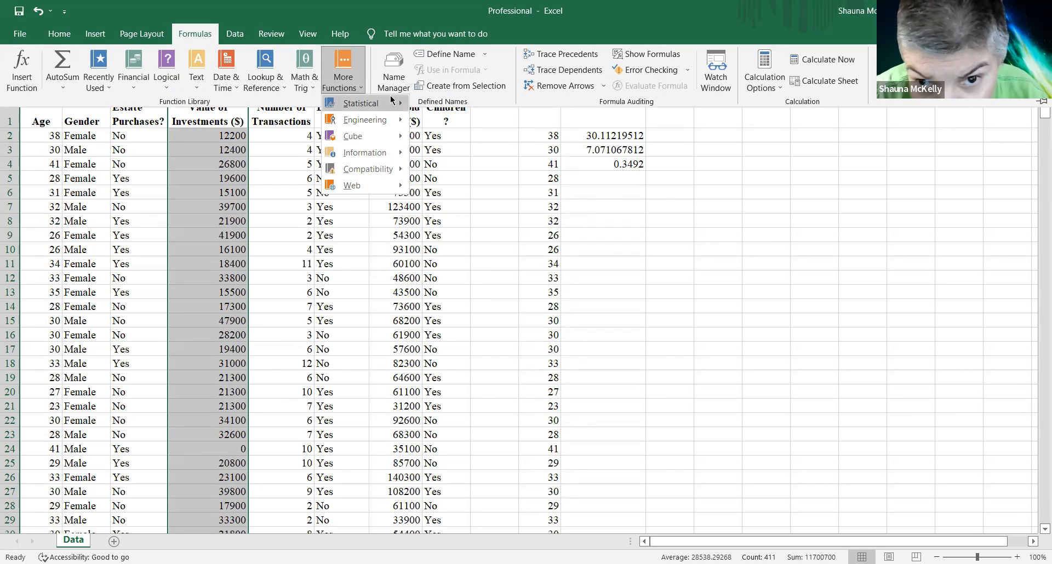
{"action": "left_click", "coordinate": [408, 103]}
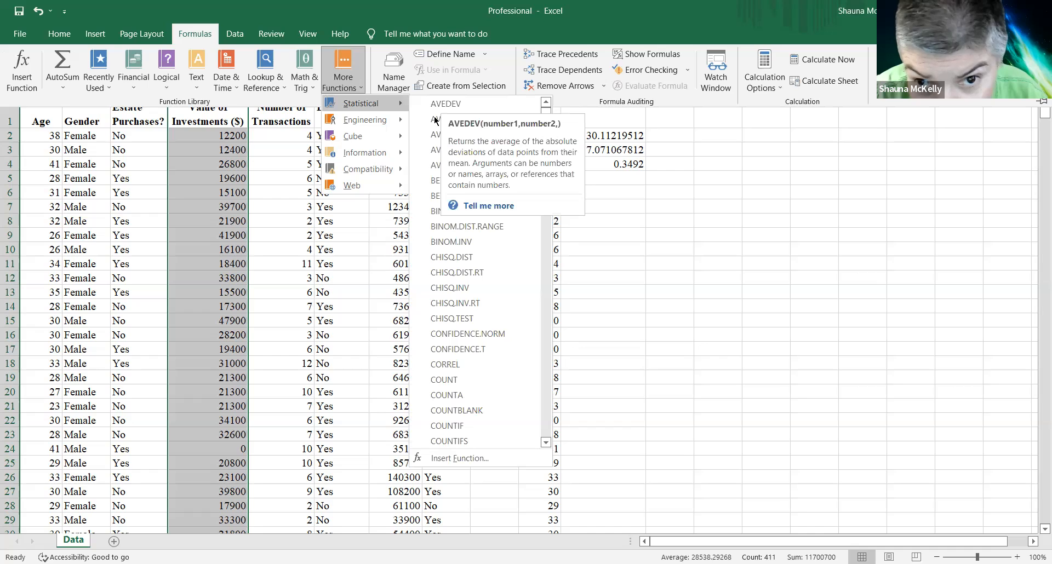
{"action": "left_click", "coordinate": [436, 120]}
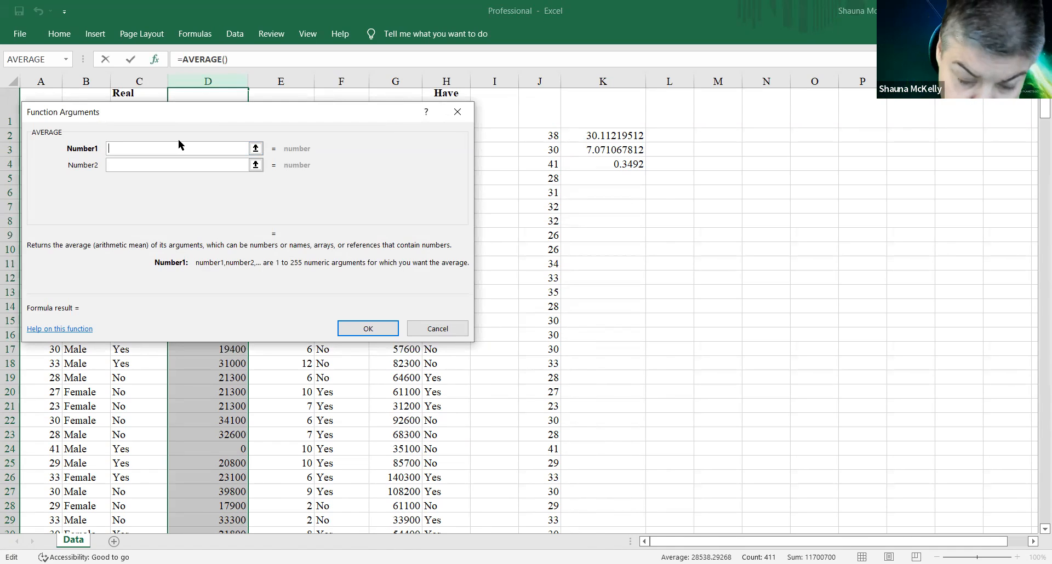
{"action": "type", "text": "D2,"}
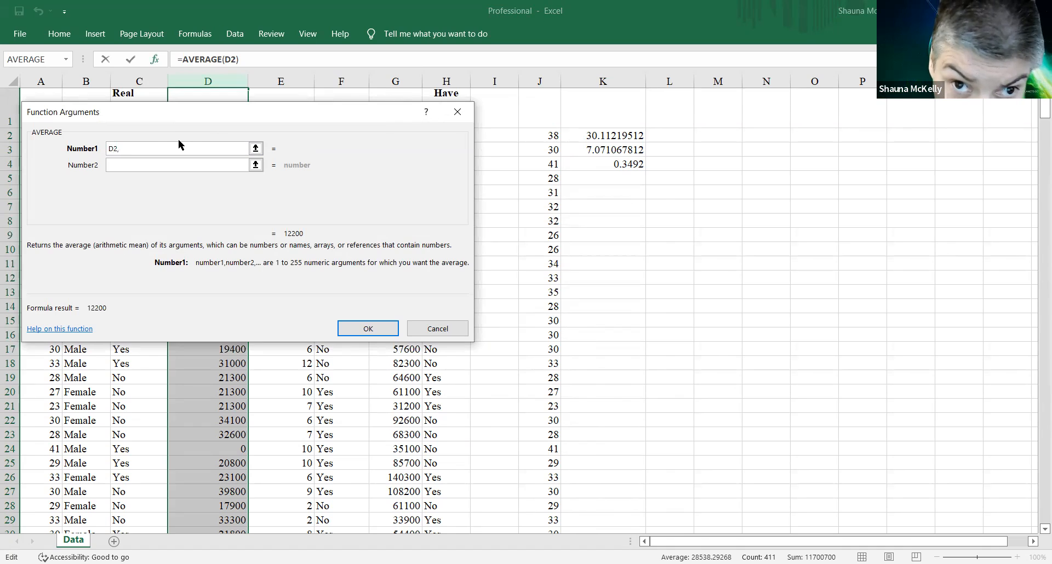
{"action": "type", "text": "d"}
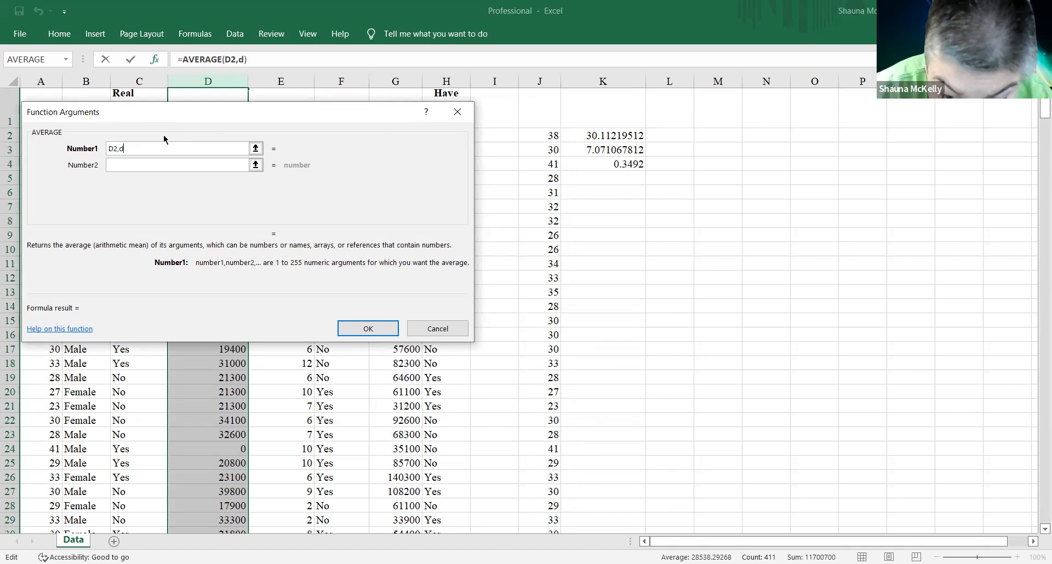
{"action": "type", "text": "411"}
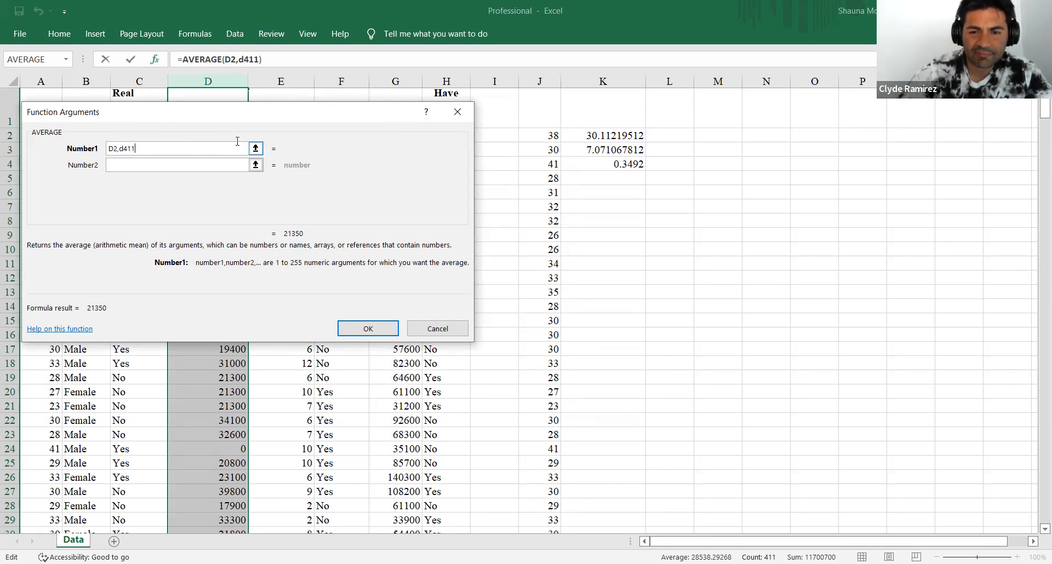
{"action": "left_click", "coordinate": [361, 329]}
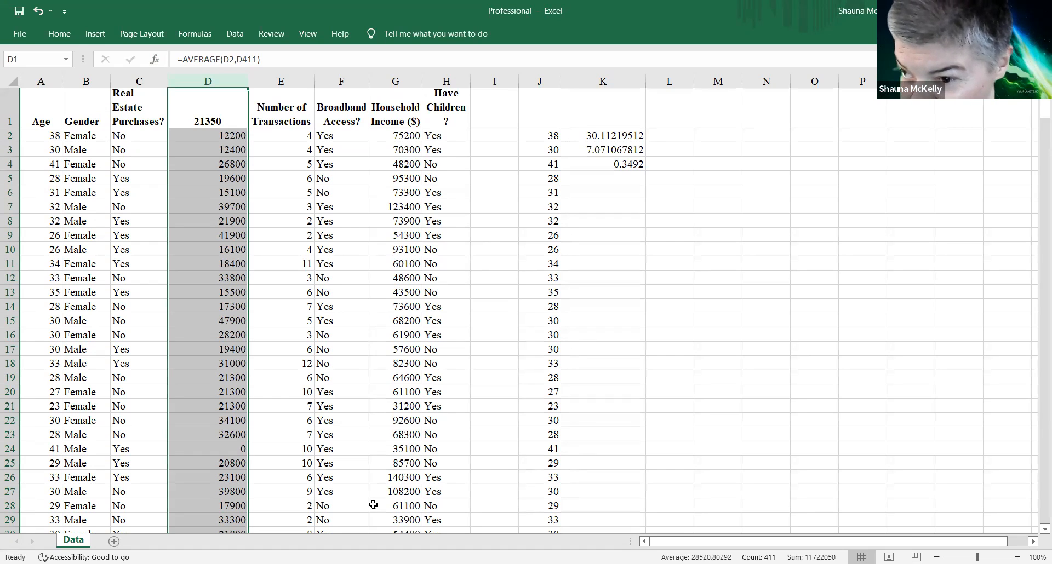
Clear the AVERAGE formula from cell D1.
{"action": "left_click", "coordinate": [222, 121]}
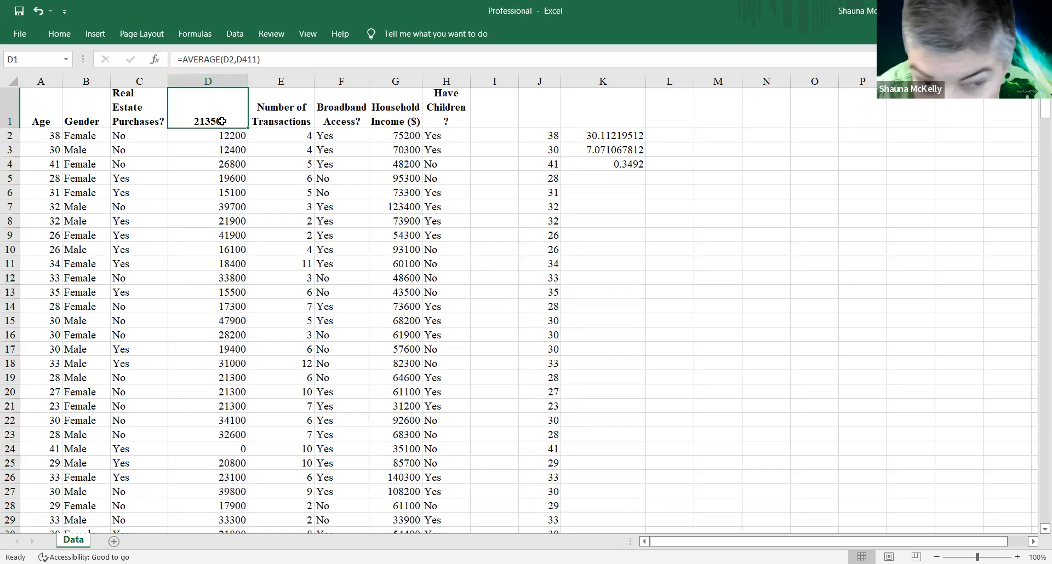
{"action": "key", "text": "BackSpace"}
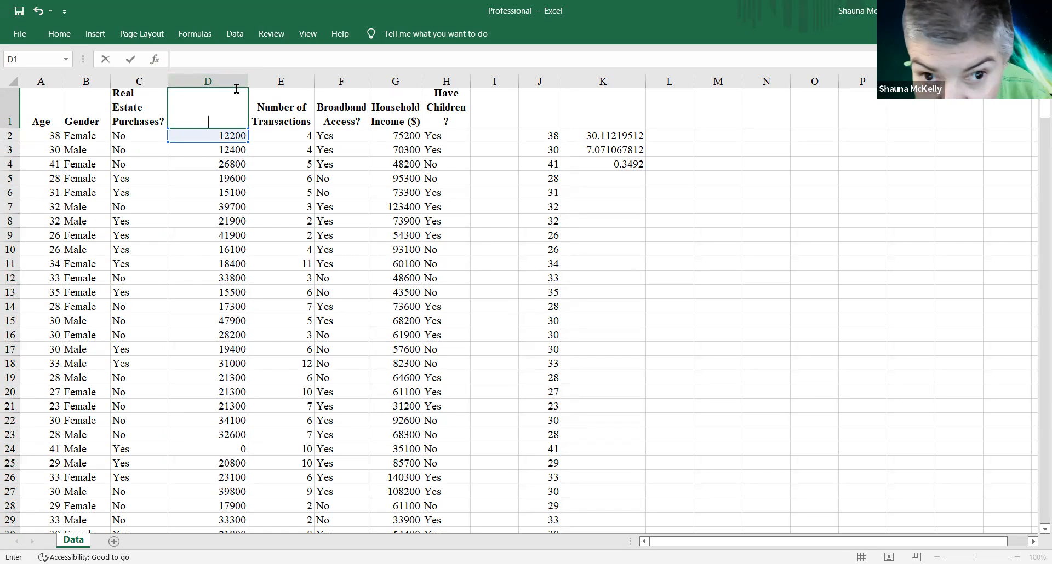
{"action": "left_click", "coordinate": [202, 106]}
Insert the statistical function STDEV.S in cell D1 above the Value of Investments data.
{"action": "type", "text": "="}
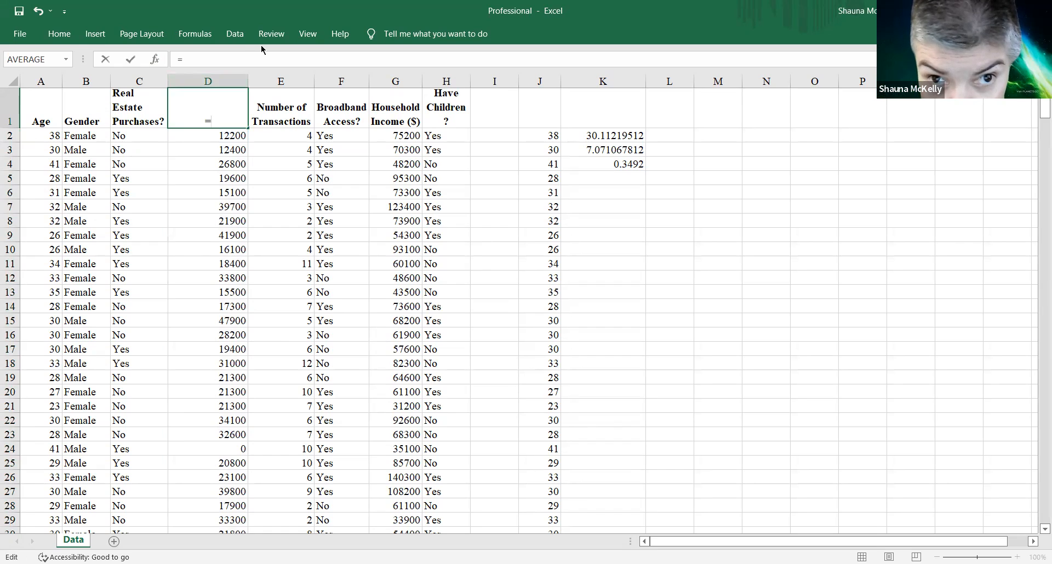
{"action": "left_click", "coordinate": [208, 35]}
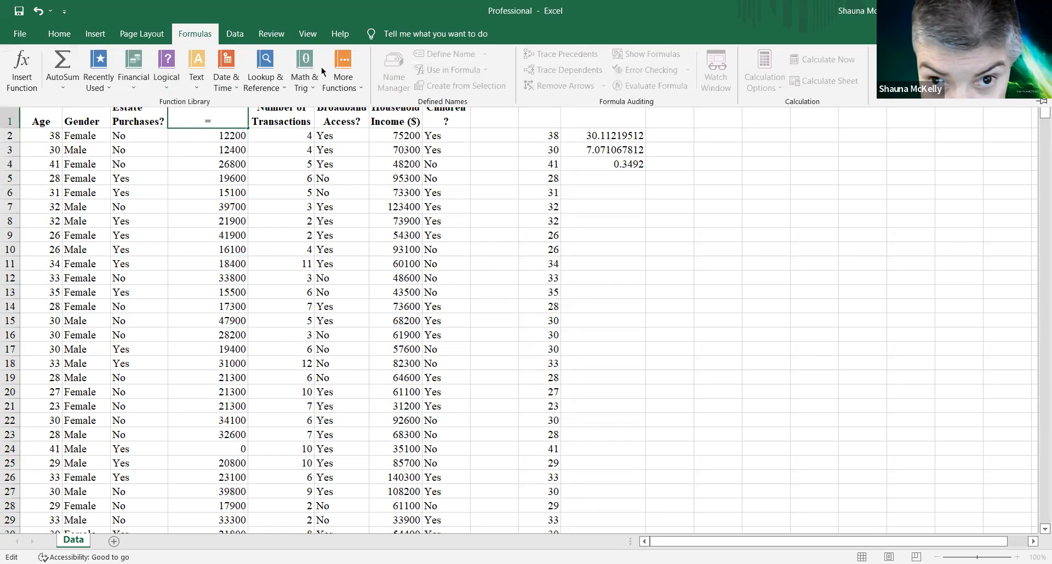
{"action": "left_click", "coordinate": [357, 88]}
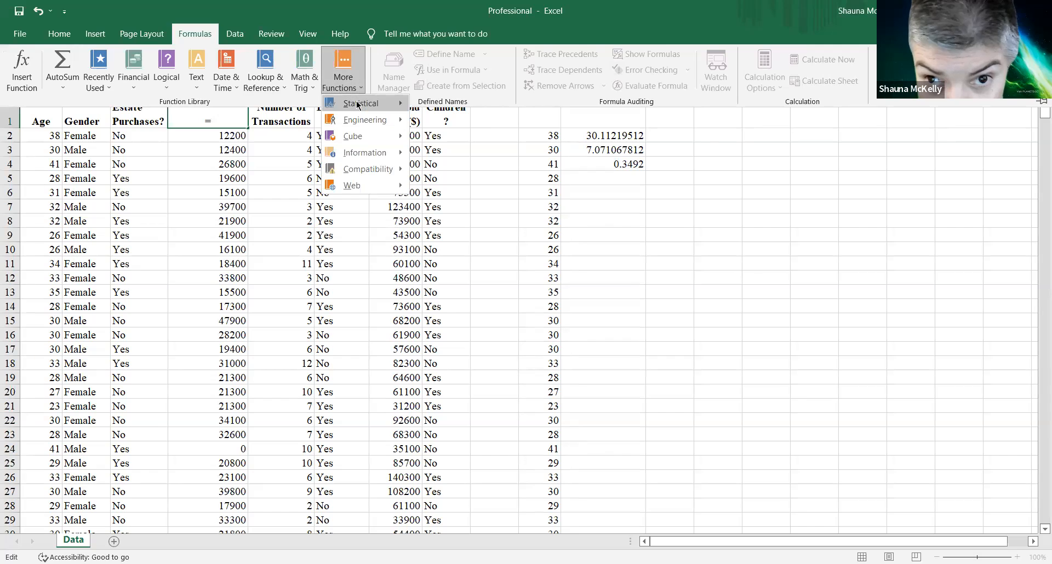
{"action": "mouse_move", "coordinate": [357, 104]}
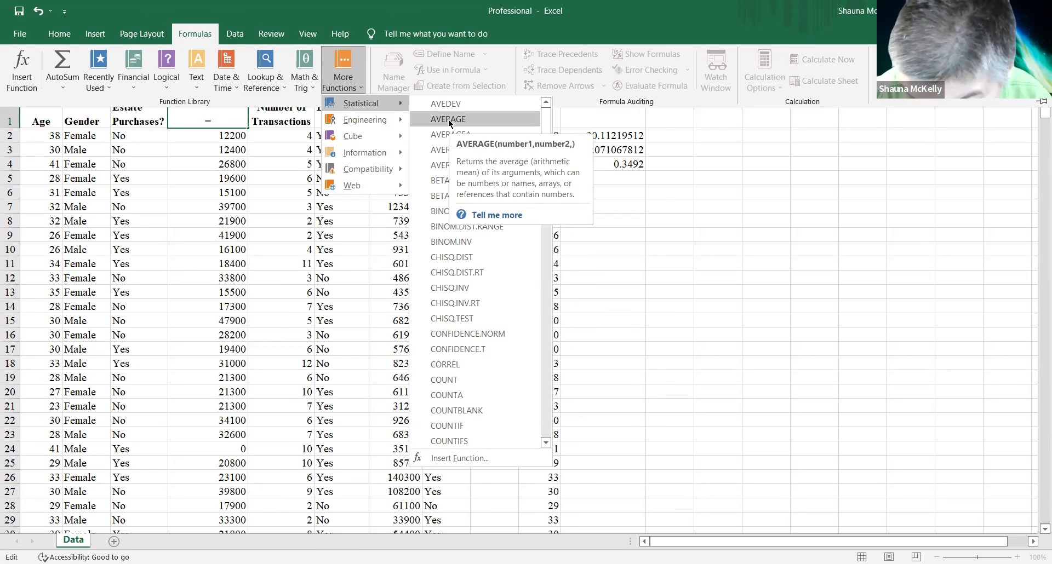
{"action": "key", "text": "Down"}
{"action": "key", "text": "Down"}
{"action": "key", "text": "Down"}
{"action": "key", "text": "Down"}
{"action": "key", "text": "Down"}
{"action": "key", "text": "Down"}
{"action": "key", "text": "Down"}
{"action": "key", "text": "Down"}
{"action": "key", "text": "Down"}
{"action": "key", "text": "Down"}
{"action": "key", "text": "Down"}
{"action": "key", "text": "Down"}
{"action": "key", "text": "Down"}
{"action": "key", "text": "Down"}
{"action": "key", "text": "Down"}
{"action": "key", "text": "Down"}
{"action": "key", "text": "Down"}
{"action": "key", "text": "Down"}
{"action": "key", "text": "Down"}
{"action": "key", "text": "Down"}
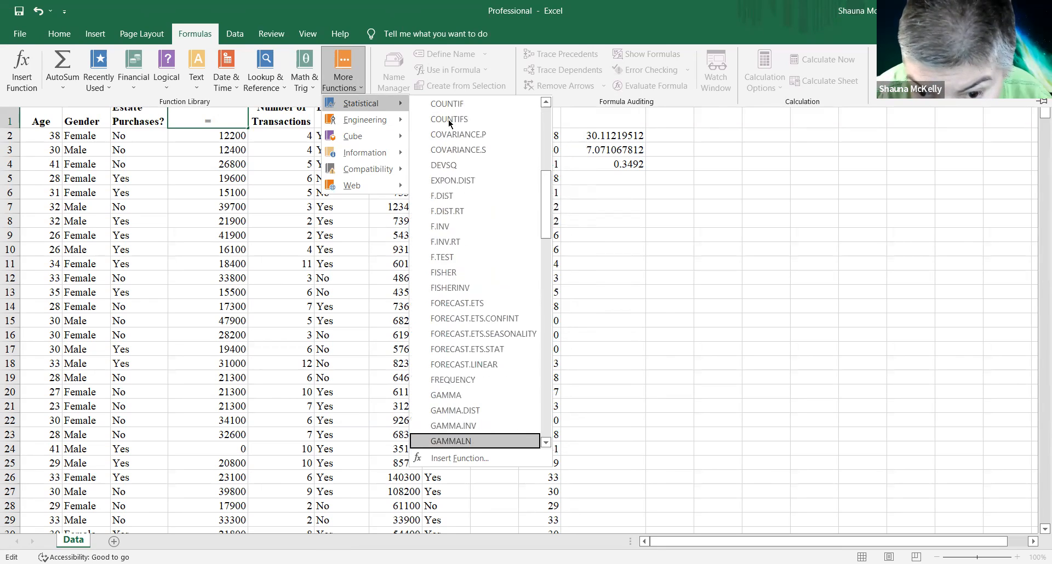
{"action": "key", "text": "Down"}
{"action": "key", "text": "Down"}
{"action": "key", "text": "Down"}
{"action": "key", "text": "Down"}
{"action": "key", "text": "Down"}
{"action": "key", "text": "Down"}
{"action": "key", "text": "Down"}
{"action": "key", "text": "Down"}
{"action": "key", "text": "Down"}
{"action": "key", "text": "Down"}
{"action": "key", "text": "Down"}
{"action": "key", "text": "Down"}
{"action": "key", "text": "Down"}
{"action": "key", "text": "Down"}
{"action": "key", "text": "Down"}
{"action": "key", "text": "Down"}
{"action": "key", "text": "Down"}
{"action": "key", "text": "Down"}
{"action": "key", "text": "Down"}
{"action": "key", "text": "Down"}
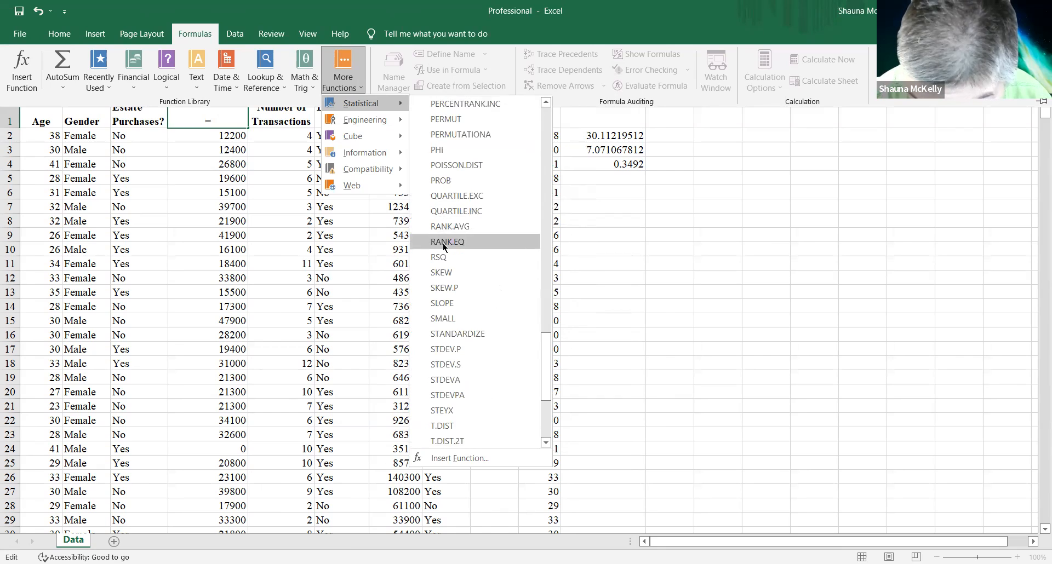
{"action": "left_click", "coordinate": [450, 366]}
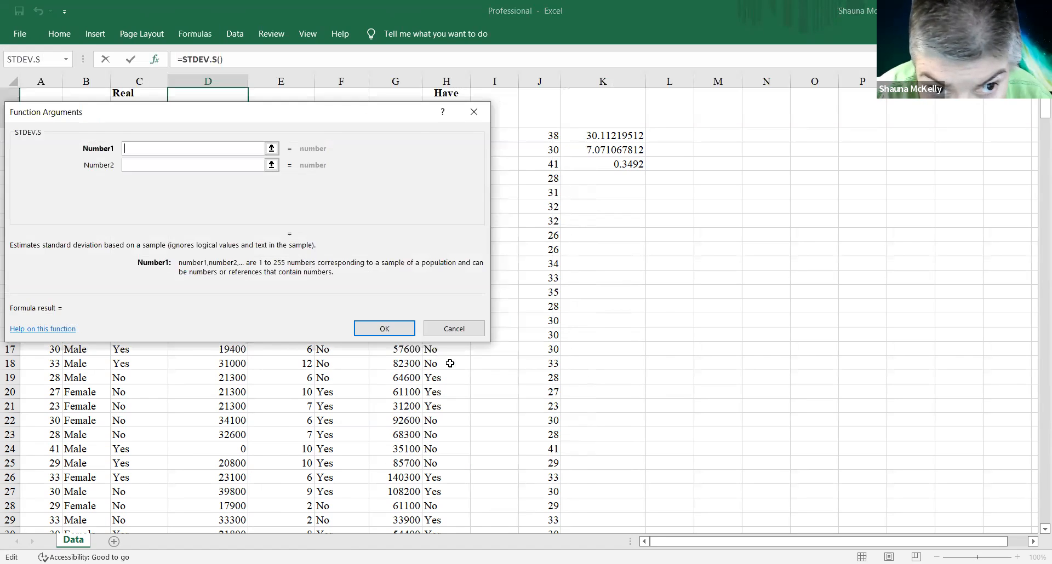
Set the Number1 argument of the STDEV.S function in D1 to D2,D411 and confirm the formula.
{"action": "type", "text": "d"}
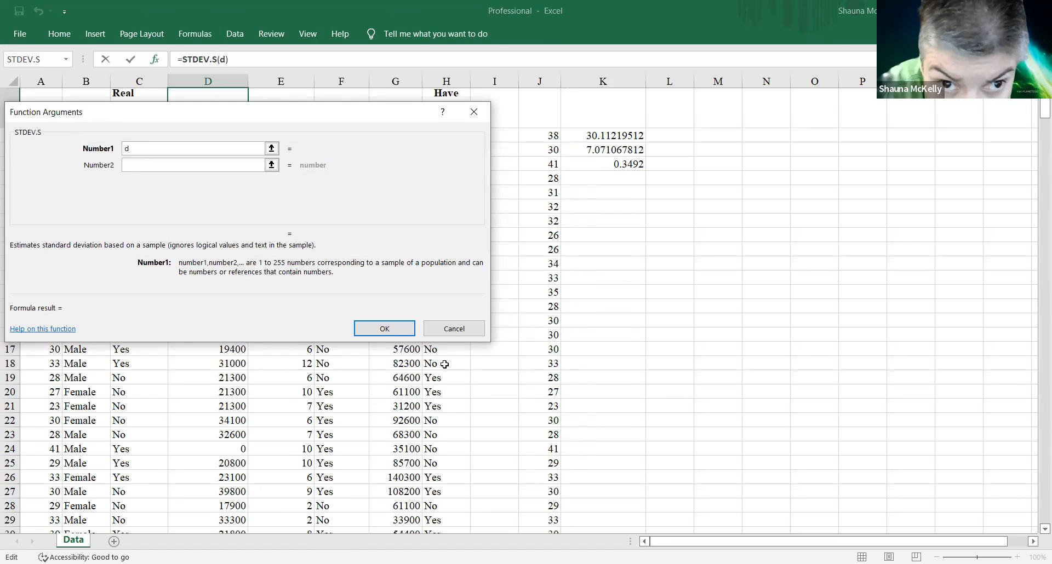
{"action": "type", "text": "2m"}
{"action": "key", "text": "BackSpace"}
{"action": "type", "text": ":"}
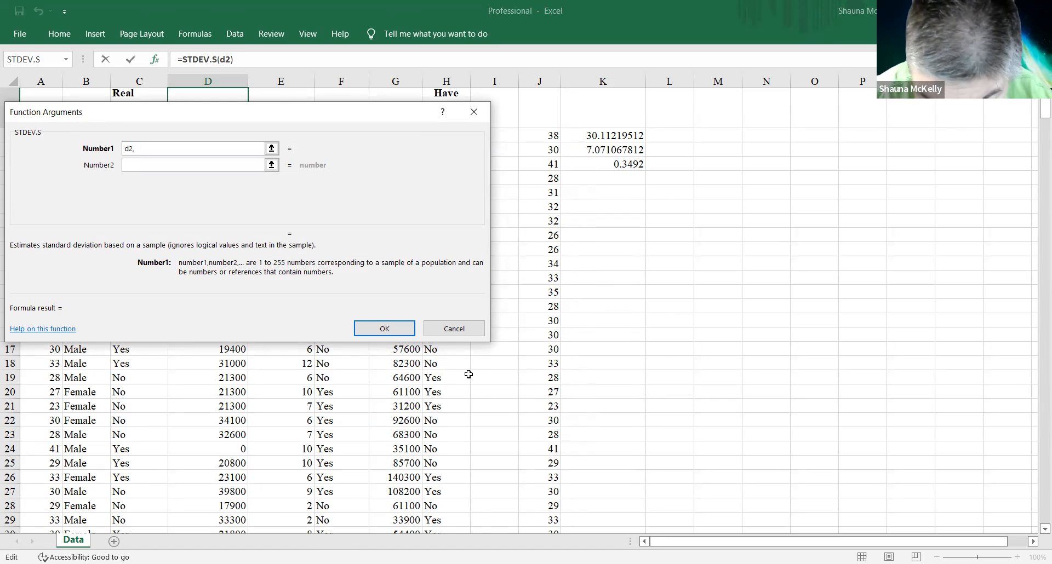
{"action": "type", "text": ",d411"}
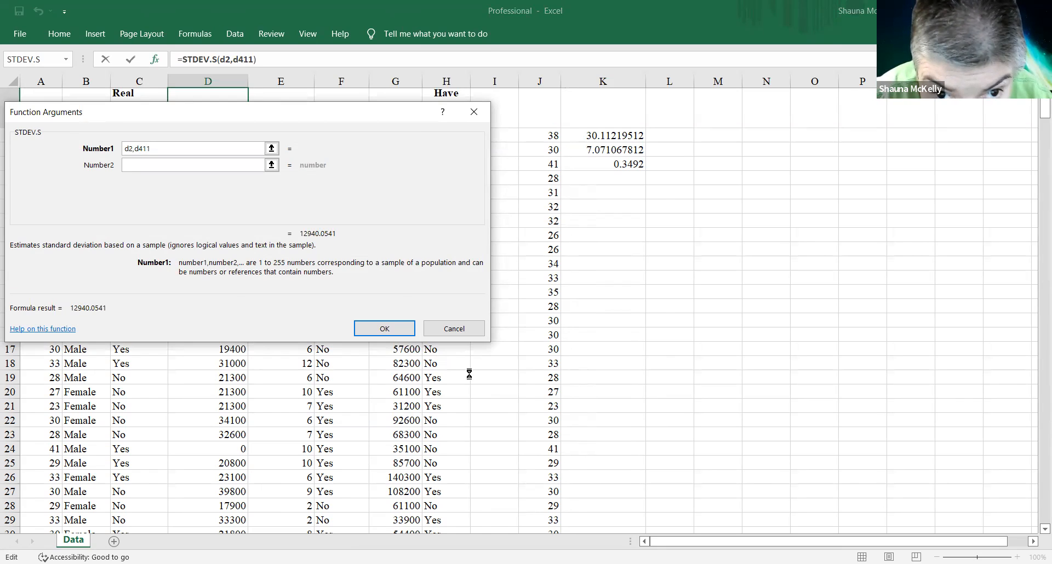
{"action": "key", "text": "Return"}
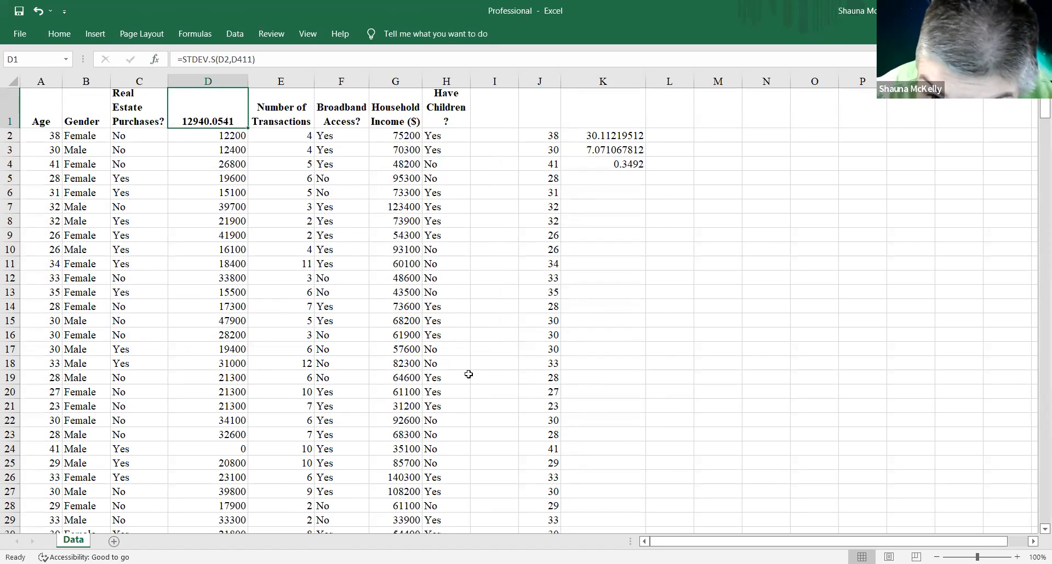
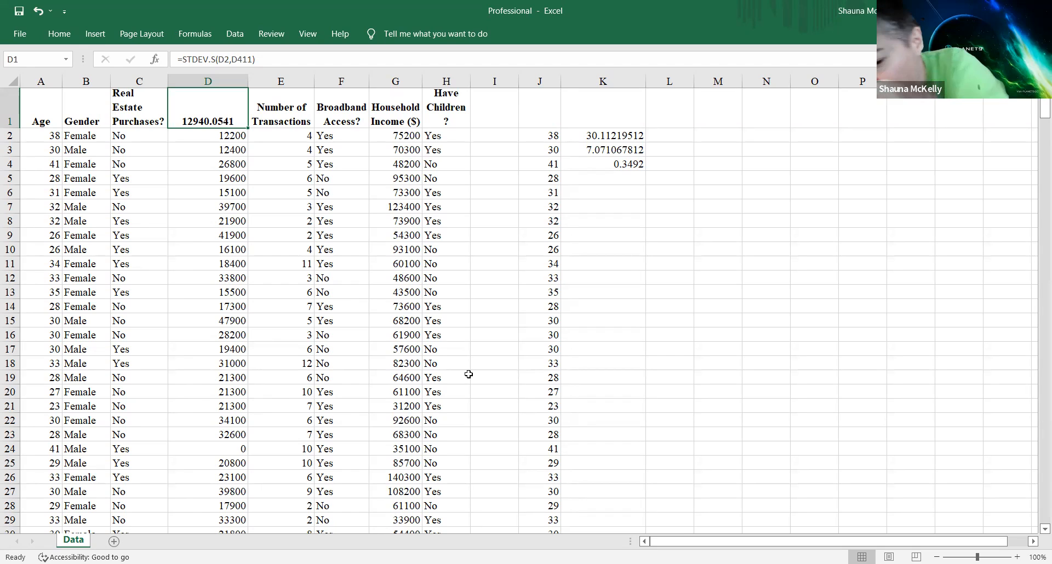
Look through the data tools and the columns beyond the survey data for a data analysis command.
{"action": "left_click", "coordinate": [468, 376]}
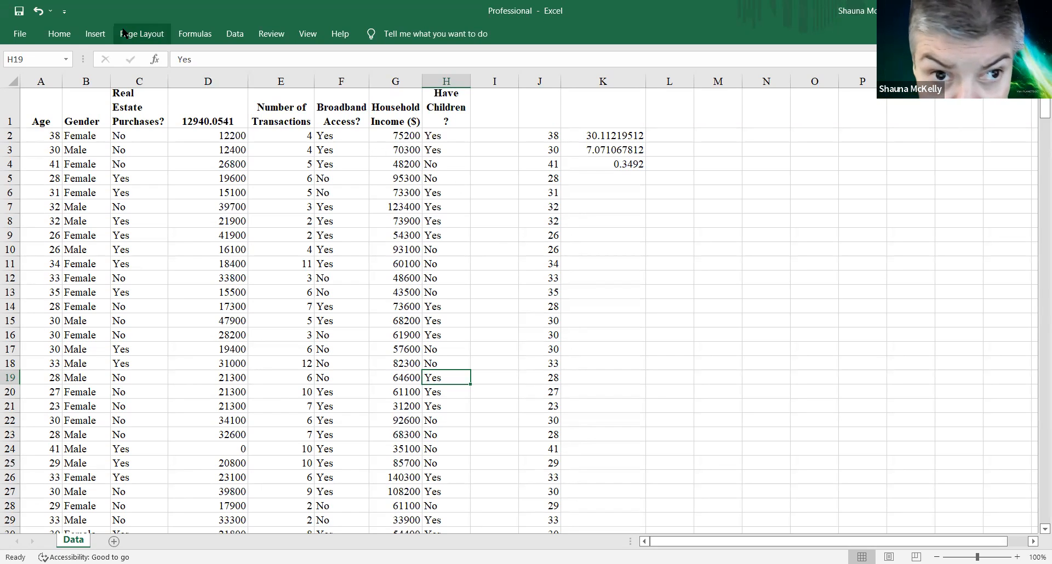
{"action": "left_click", "coordinate": [235, 34]}
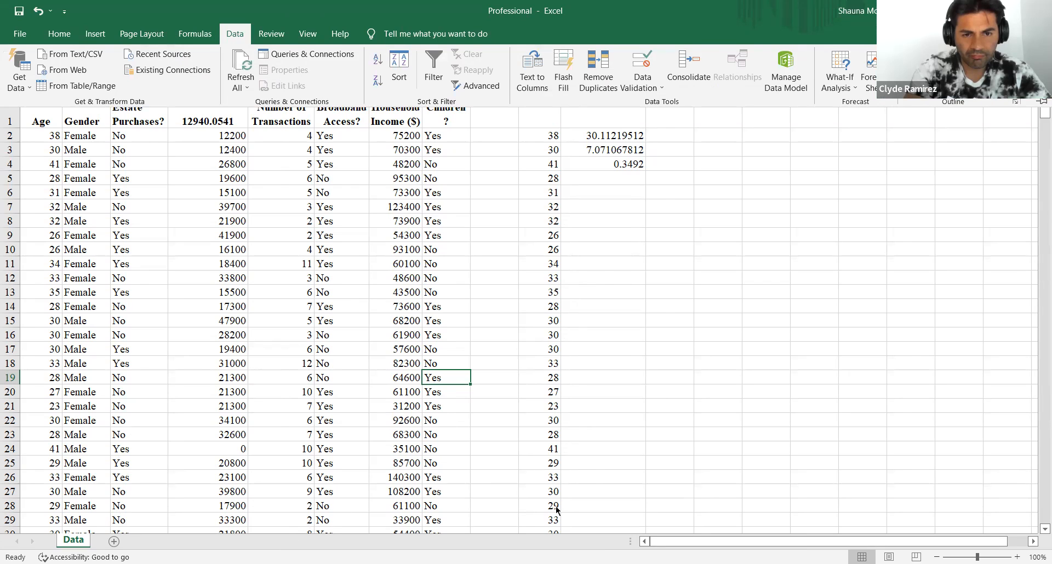
{"action": "left_click", "coordinate": [1032, 541]}
{"action": "left_click", "coordinate": [1033, 541]}
{"action": "left_click", "coordinate": [1033, 541]}
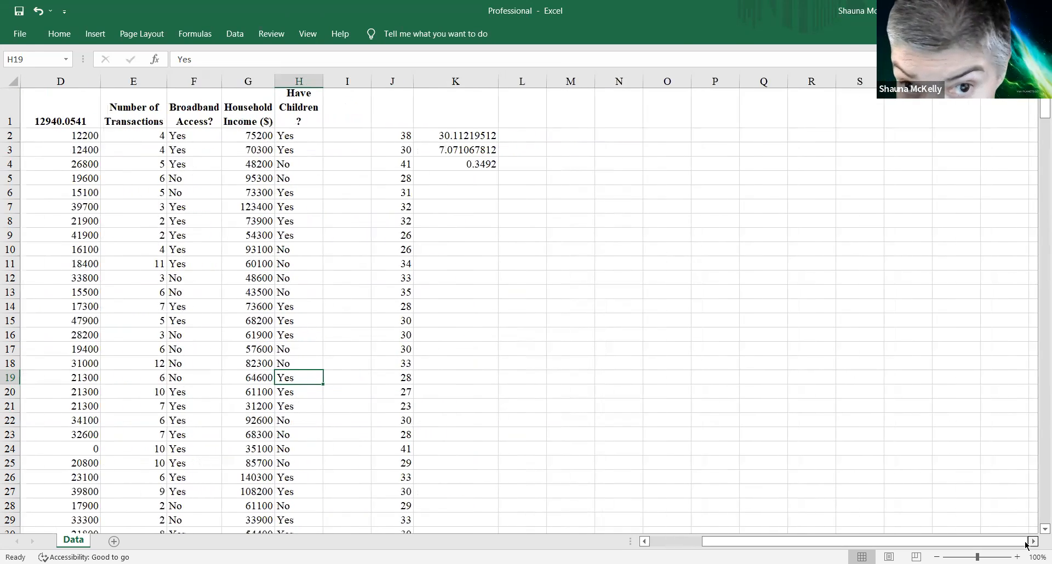
{"action": "left_click", "coordinate": [1027, 542]}
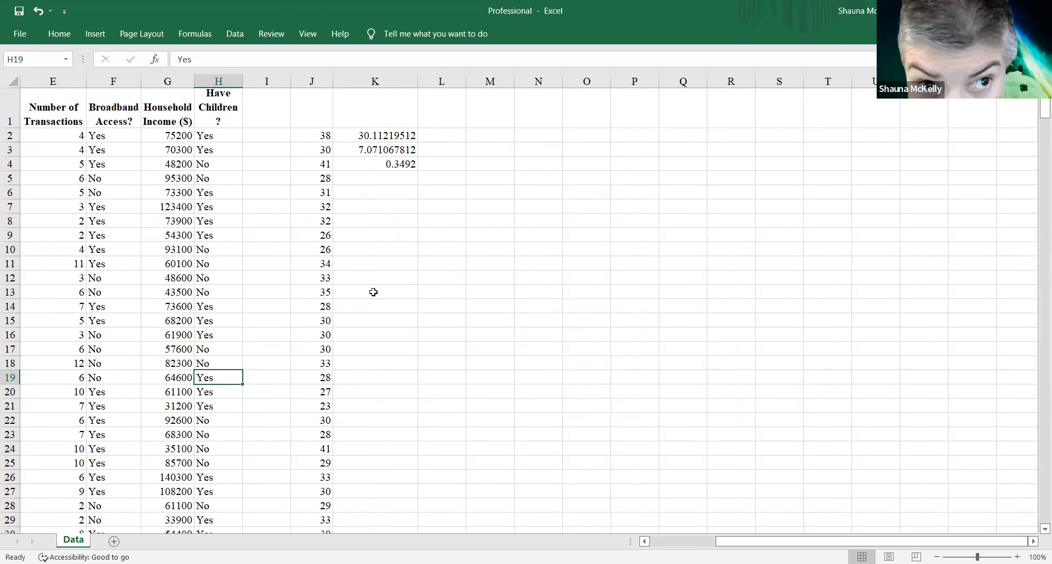
{"action": "left_click", "coordinate": [243, 41]}
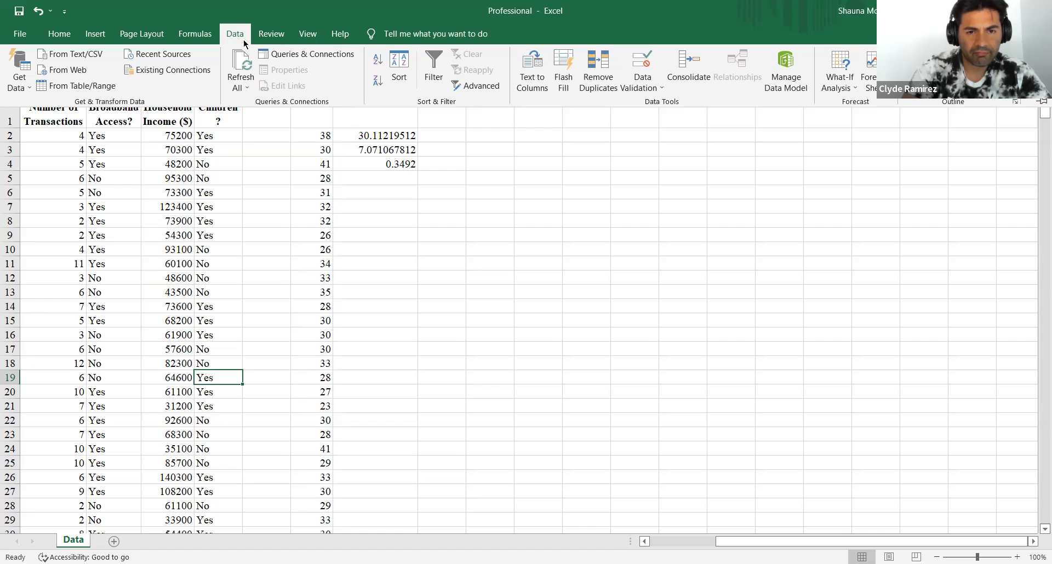
Search for "data analysis", open the Analysis ToolPak help article and expand its instructions for loading and activating the add-in.
{"action": "left_click", "coordinate": [389, 30]}
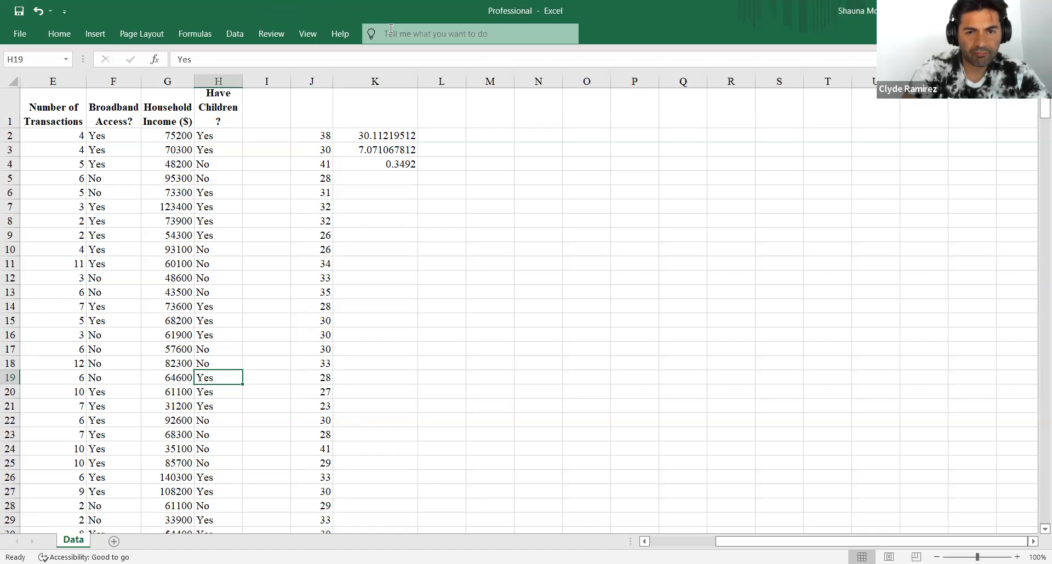
{"action": "type", "text": "da"}
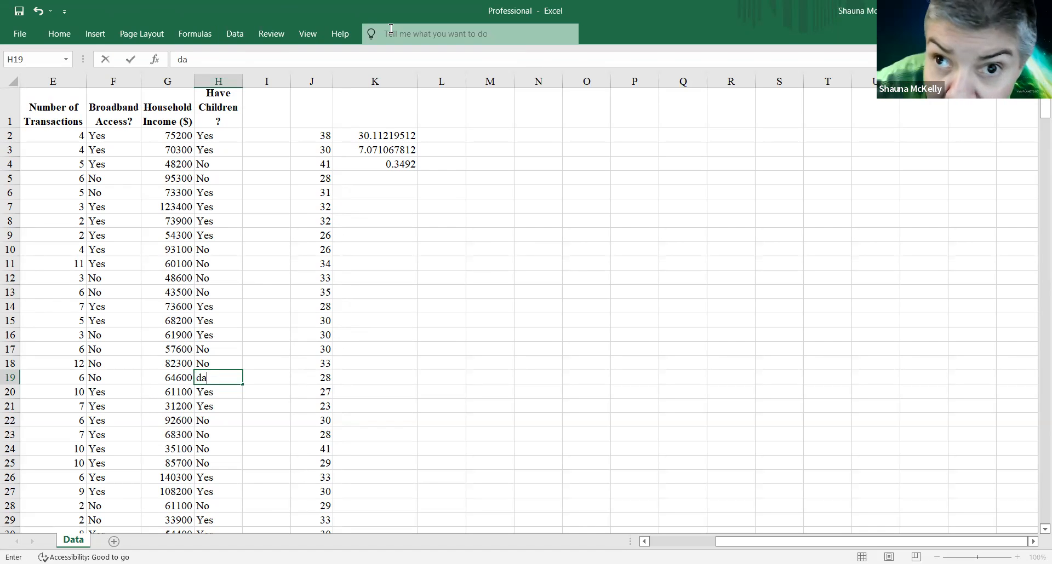
{"action": "left_click", "coordinate": [388, 33]}
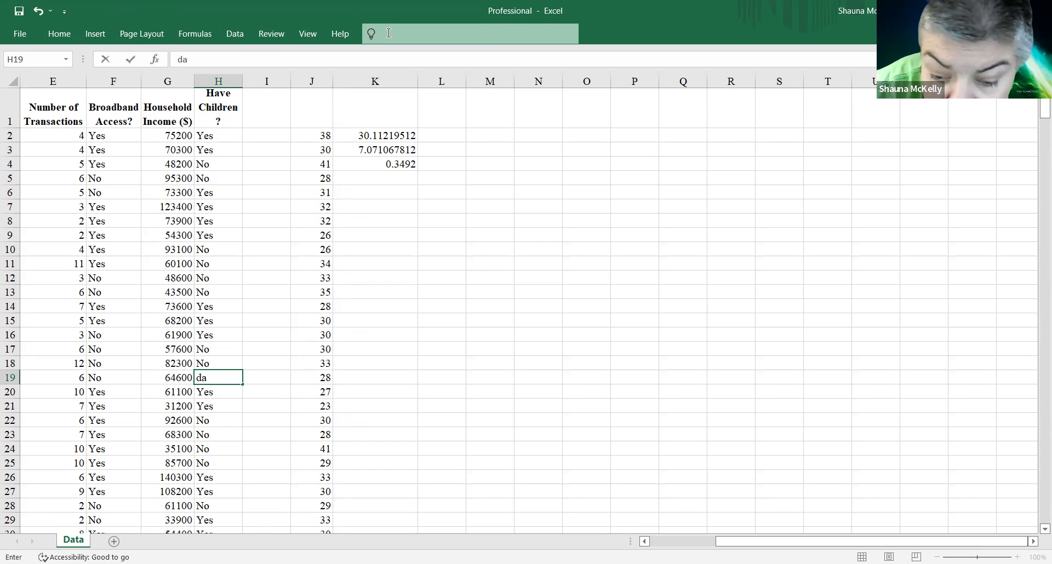
{"action": "type", "text": "data a"}
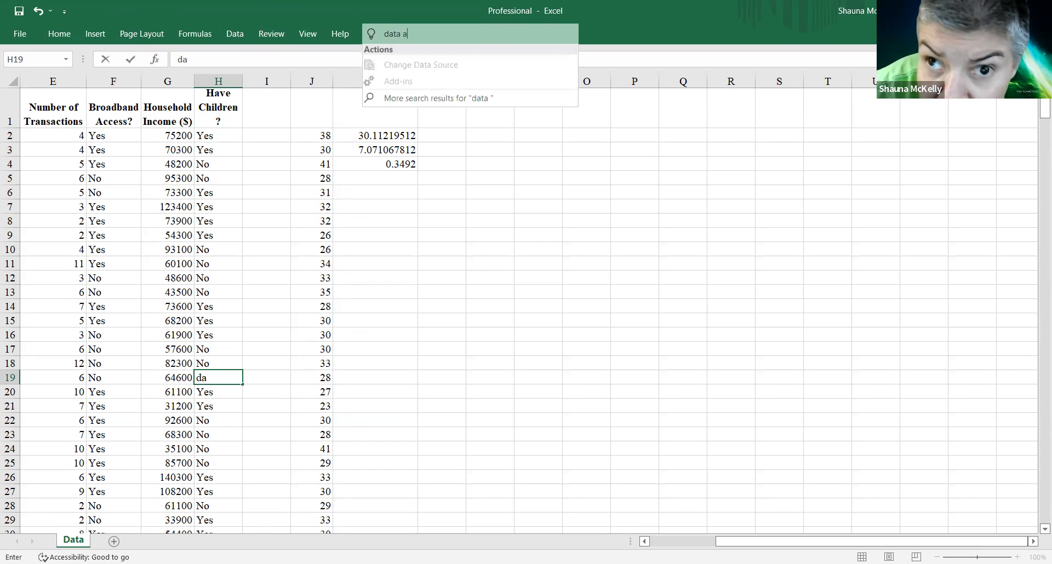
{"action": "type", "text": "n"}
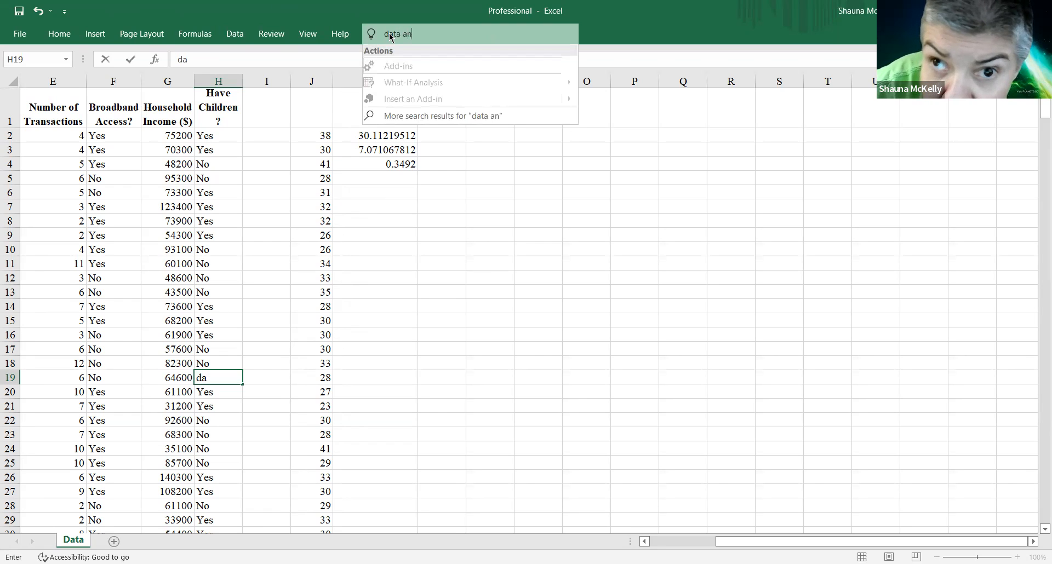
{"action": "type", "text": "aly"}
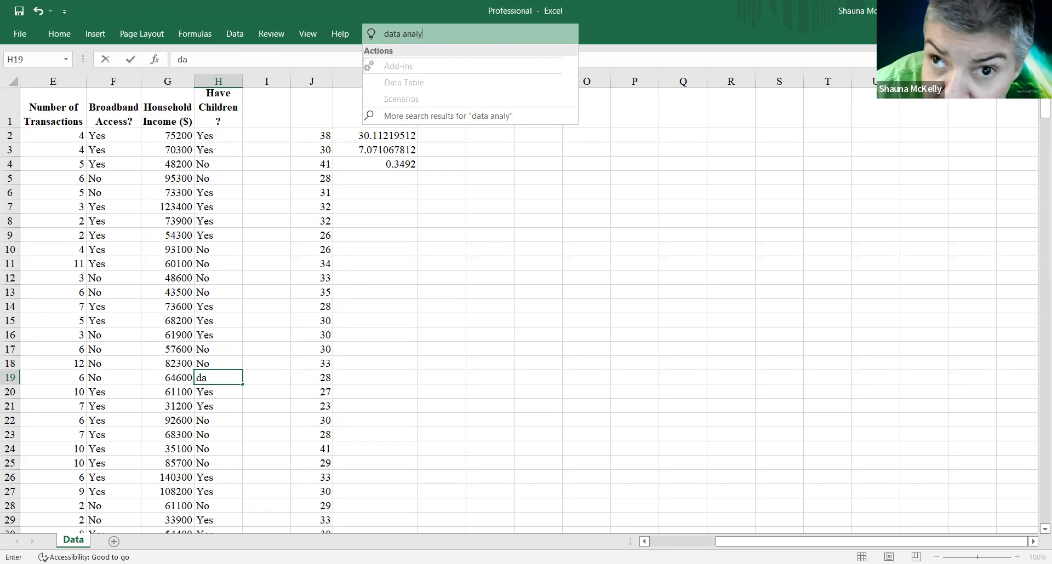
{"action": "type", "text": "sis"}
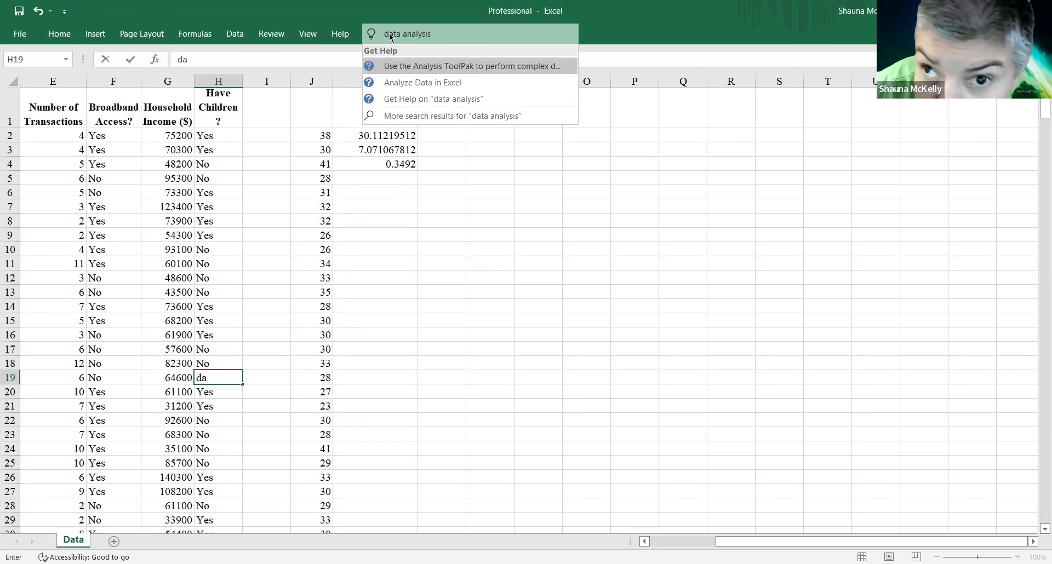
{"action": "left_click", "coordinate": [399, 68]}
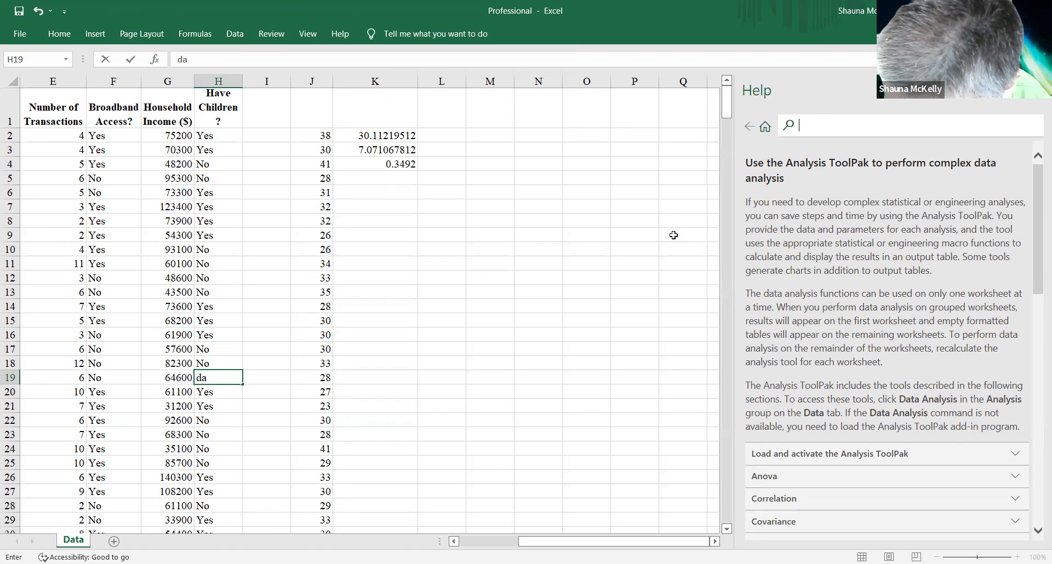
{"action": "left_click", "coordinate": [796, 460]}
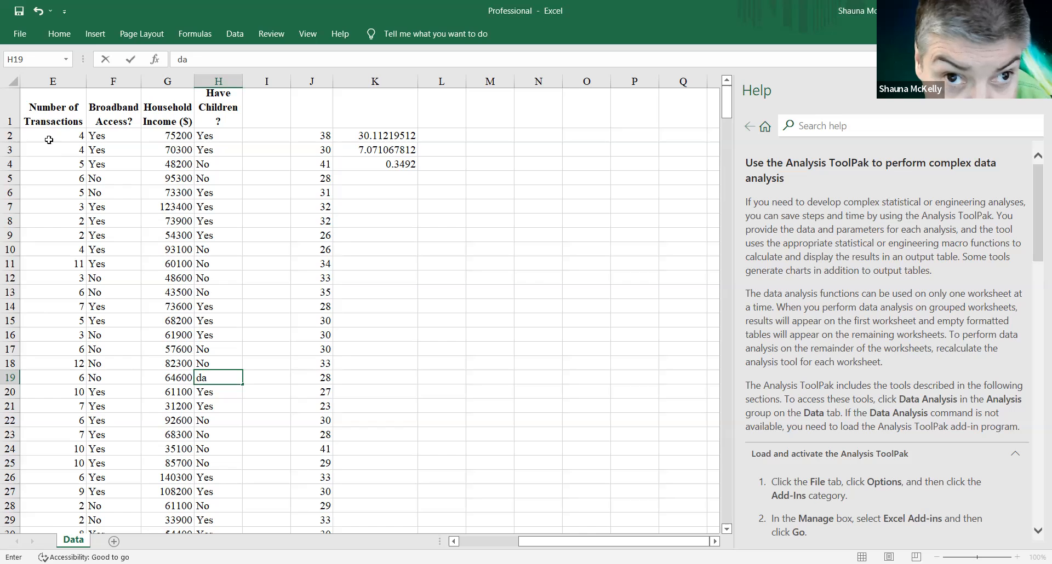
Try to activate the Analysis ToolPak by selecting it in the add-ins options, and check the data tools for it.
{"action": "left_click", "coordinate": [20, 33]}
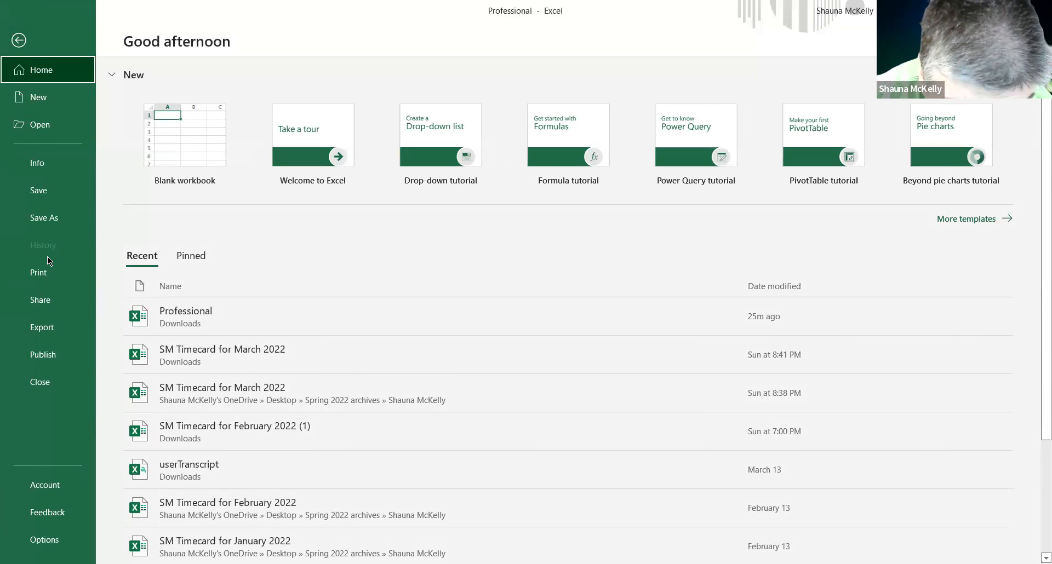
{"action": "left_click", "coordinate": [44, 539]}
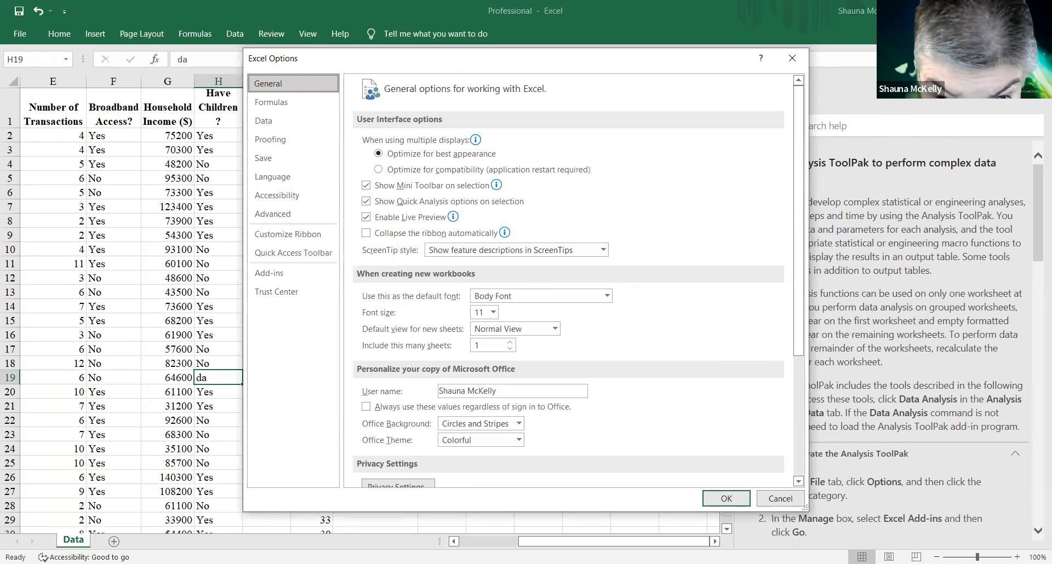
{"action": "left_click", "coordinate": [268, 275]}
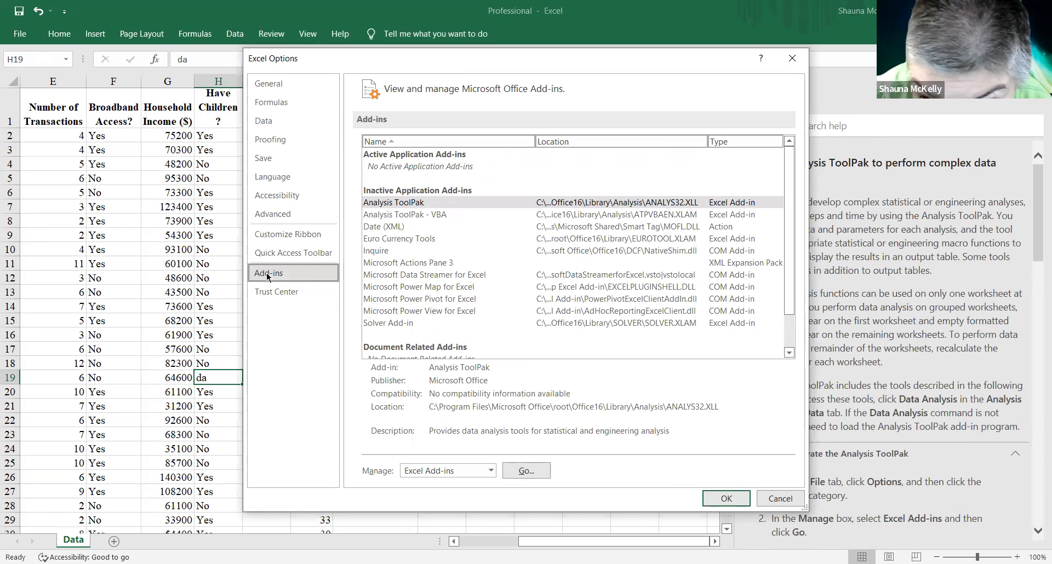
{"action": "left_click", "coordinate": [379, 204]}
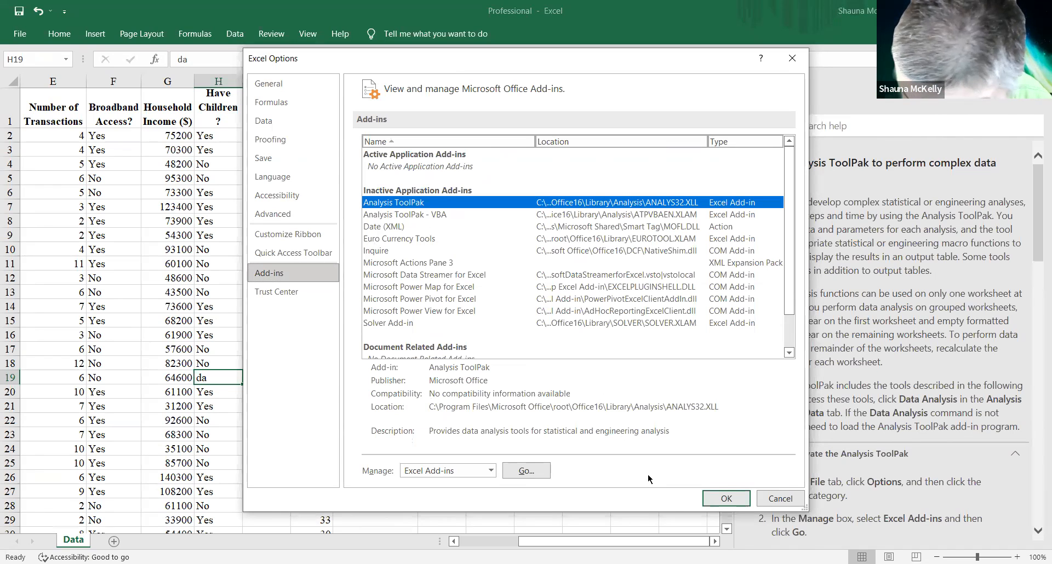
{"action": "left_click", "coordinate": [715, 499]}
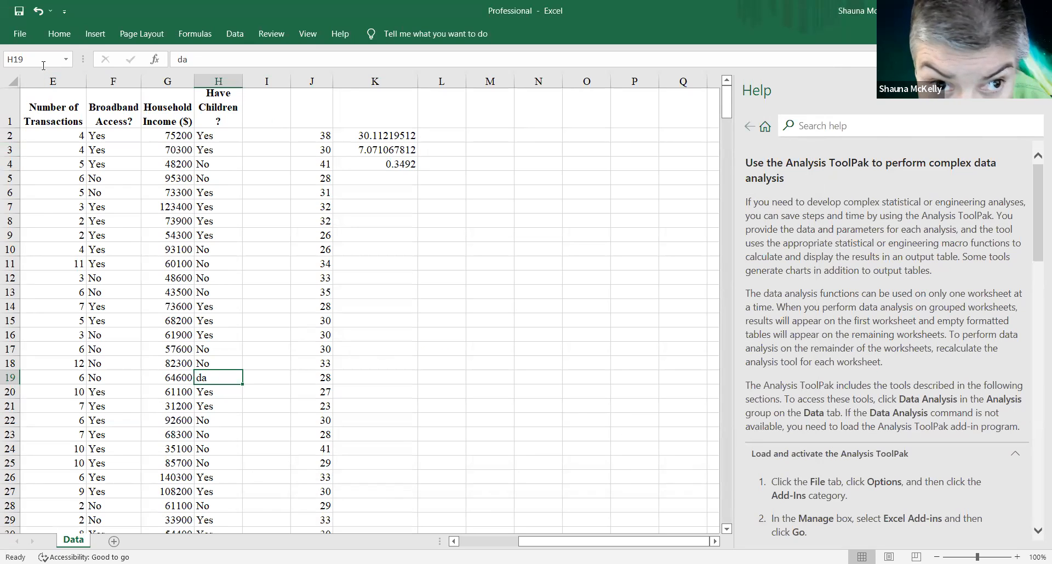
{"action": "left_click", "coordinate": [234, 37]}
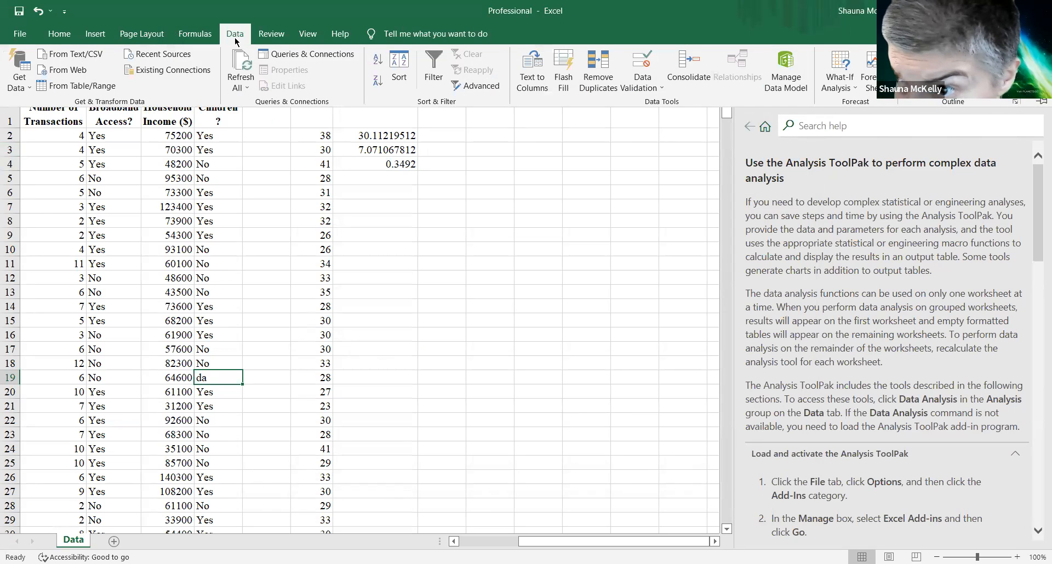
Activate the Analysis ToolPak by ticking it in the list of available Excel add-ins and confirming.
{"action": "left_click", "coordinate": [8, 38]}
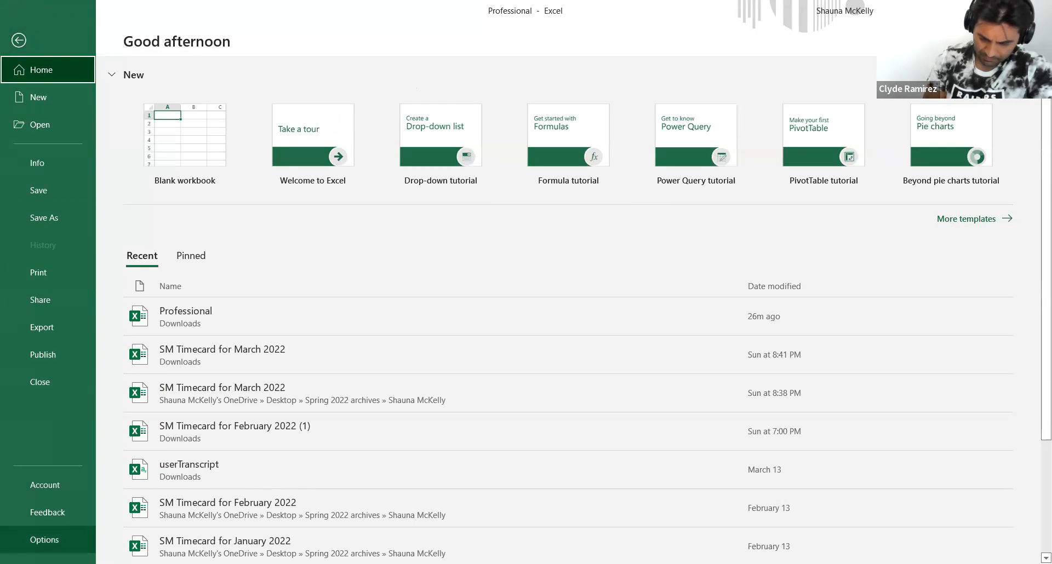
{"action": "key", "text": "Escape"}
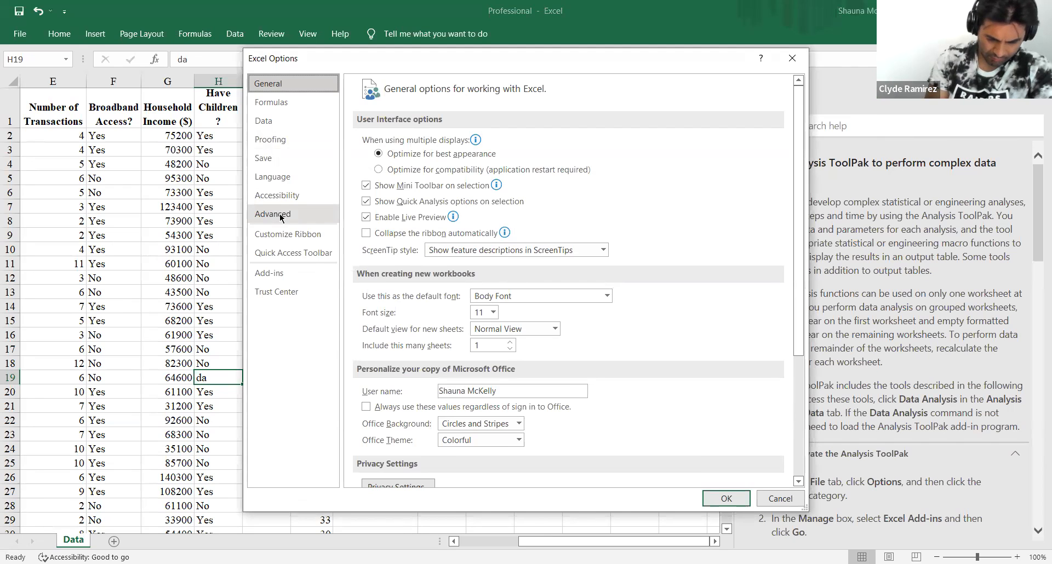
{"action": "left_click", "coordinate": [279, 272]}
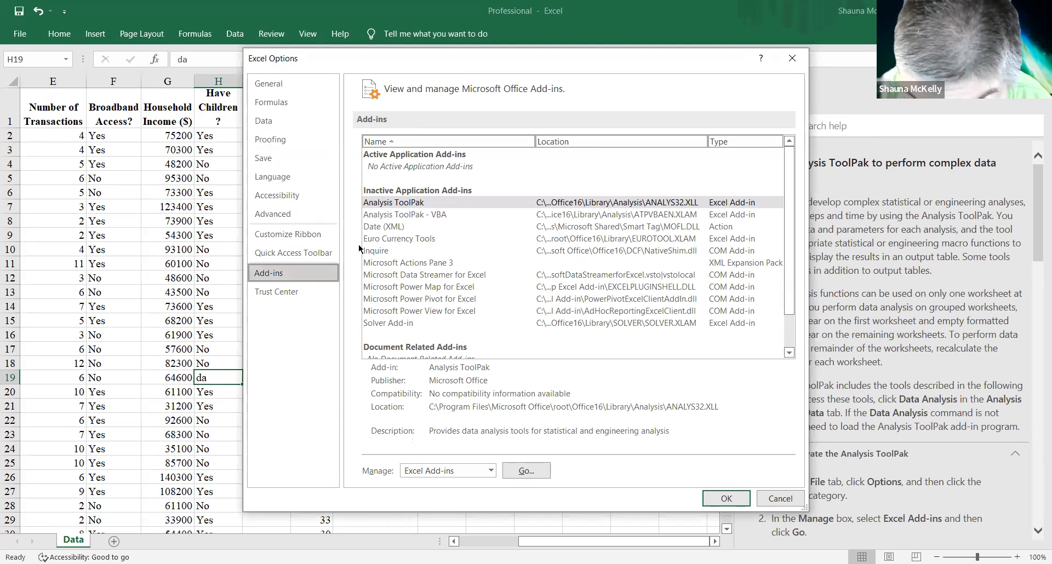
{"action": "left_click", "coordinate": [389, 204]}
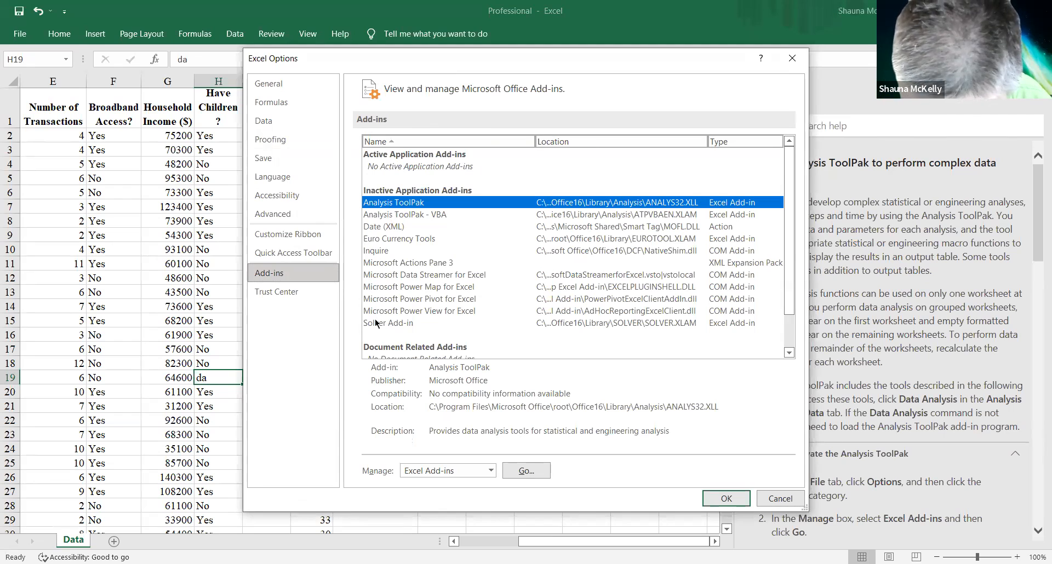
{"action": "left_click", "coordinate": [522, 471]}
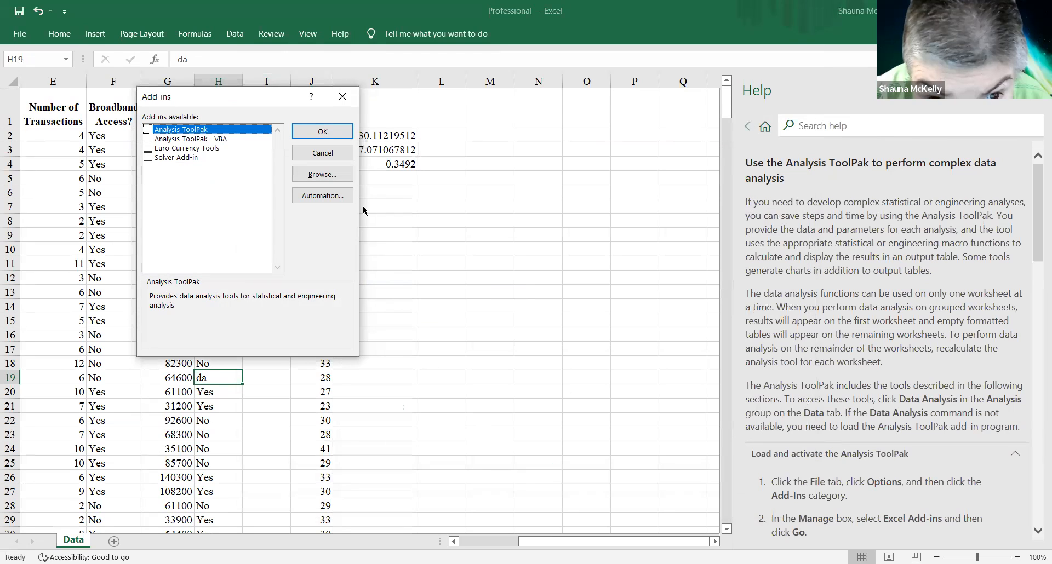
{"action": "left_click", "coordinate": [148, 130]}
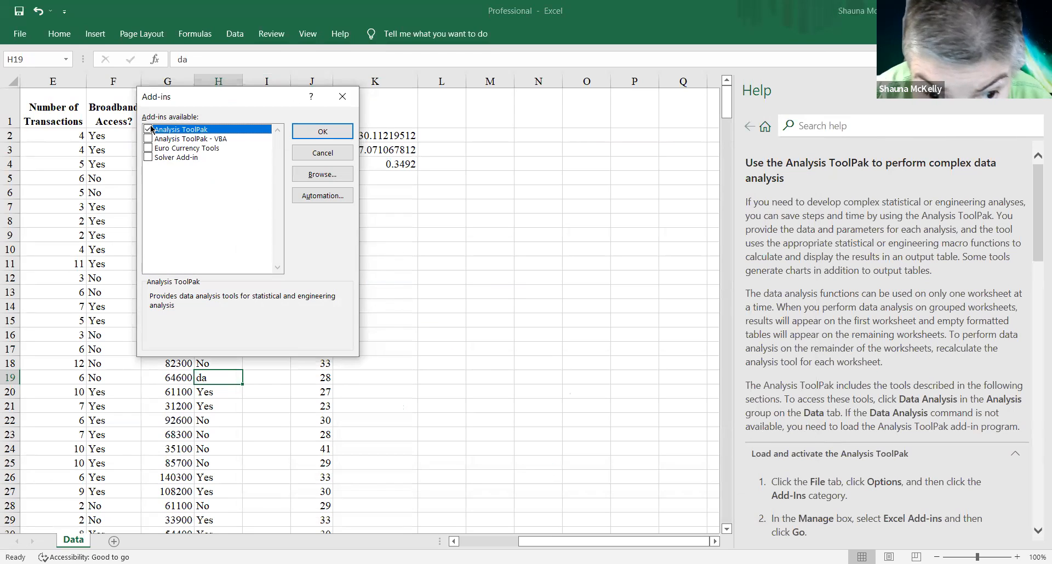
{"action": "left_click", "coordinate": [314, 137]}
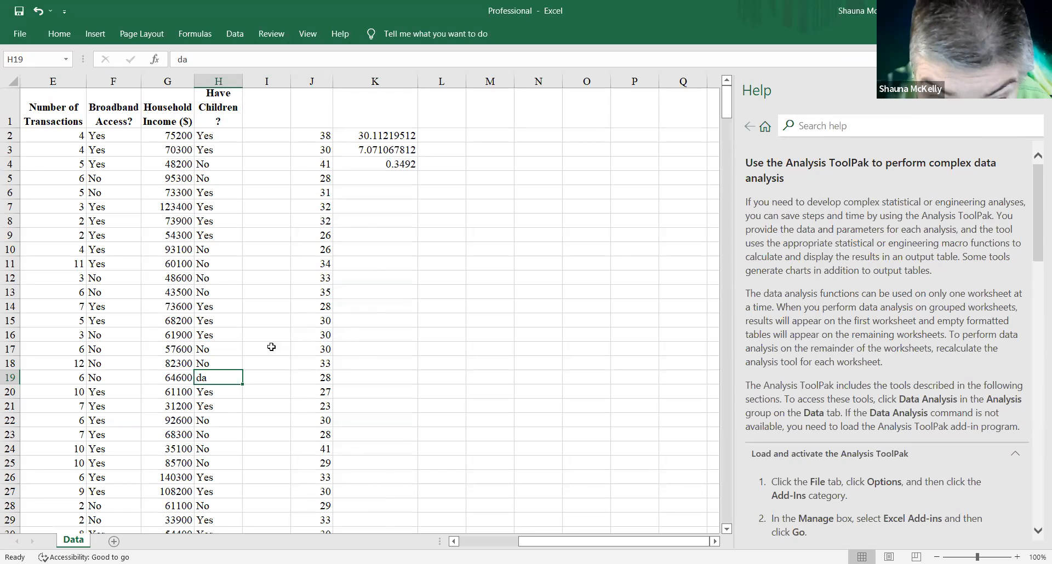
Read through the rest of the help article's instructions for loading and activating the Analysis ToolPak.
{"action": "left_click", "coordinate": [281, 383]}
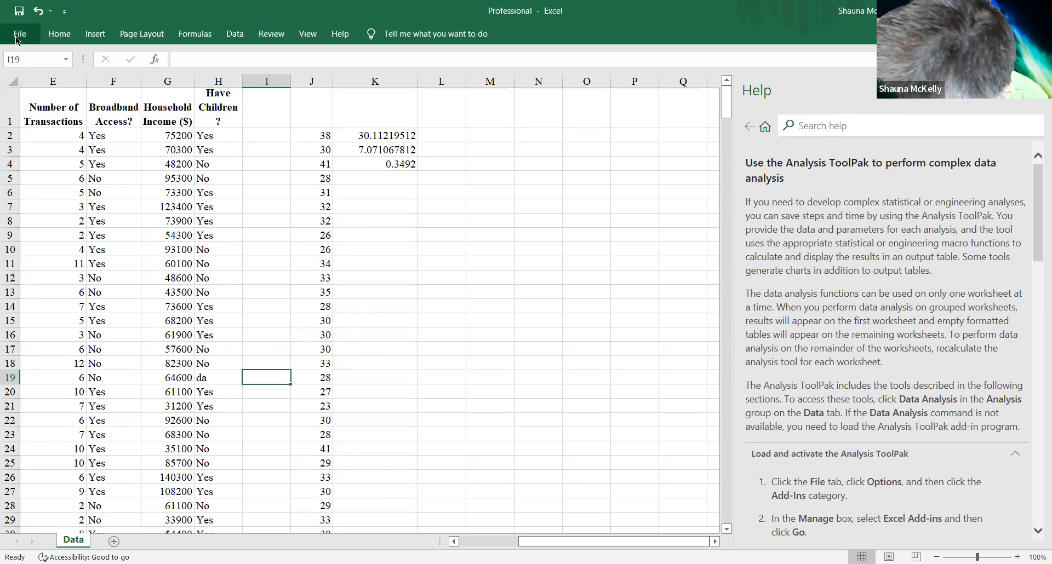
{"action": "left_click", "coordinate": [1036, 532]}
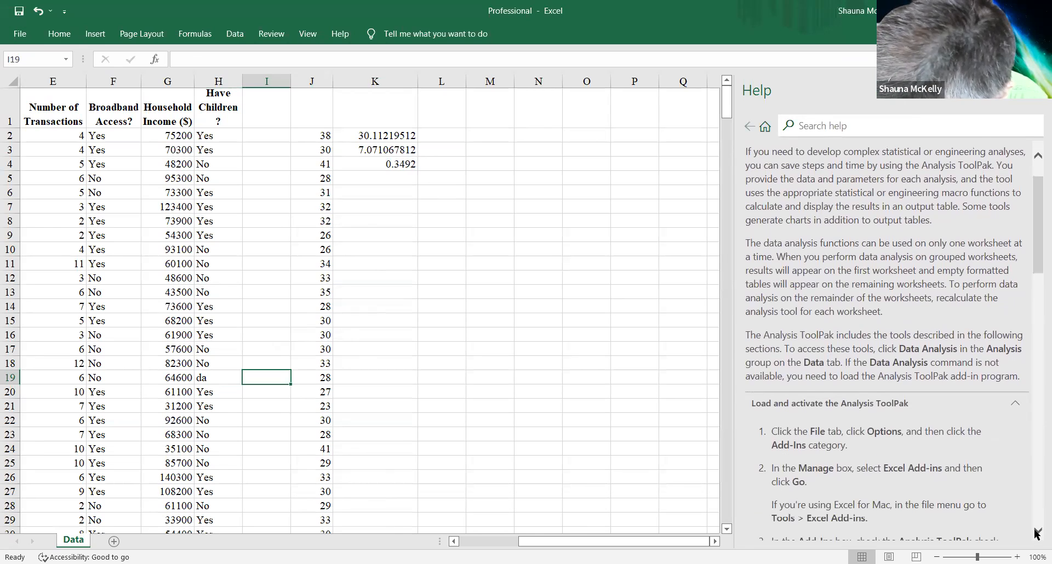
{"action": "left_click", "coordinate": [1037, 533]}
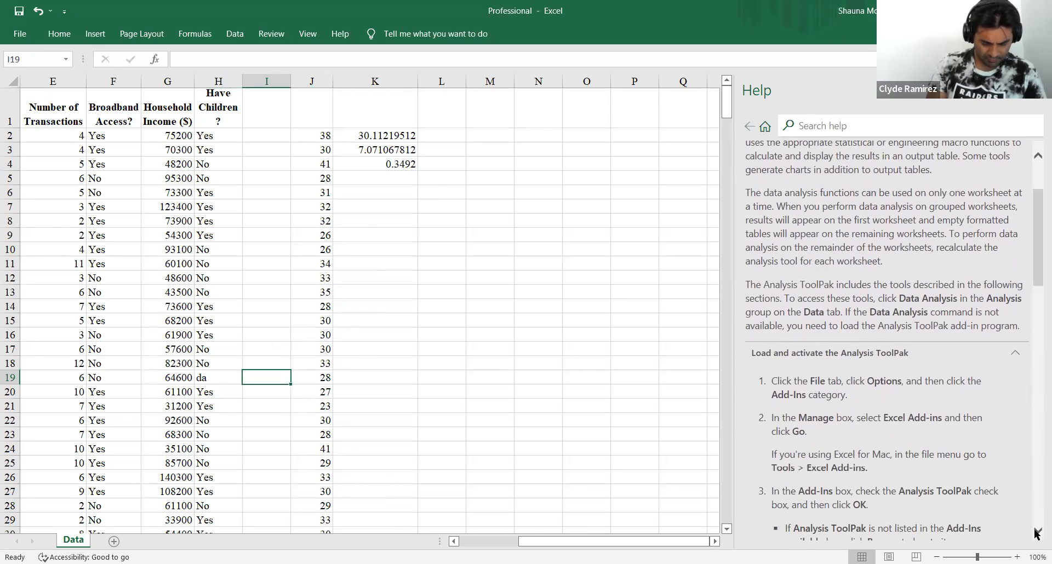
{"action": "left_click", "coordinate": [1036, 533]}
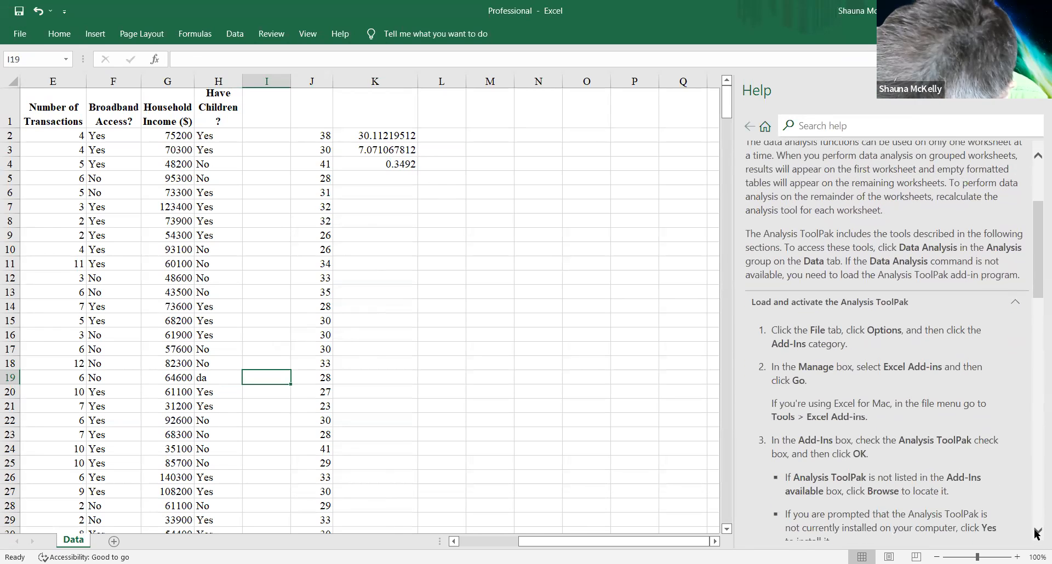
{"action": "left_click", "coordinate": [1037, 532]}
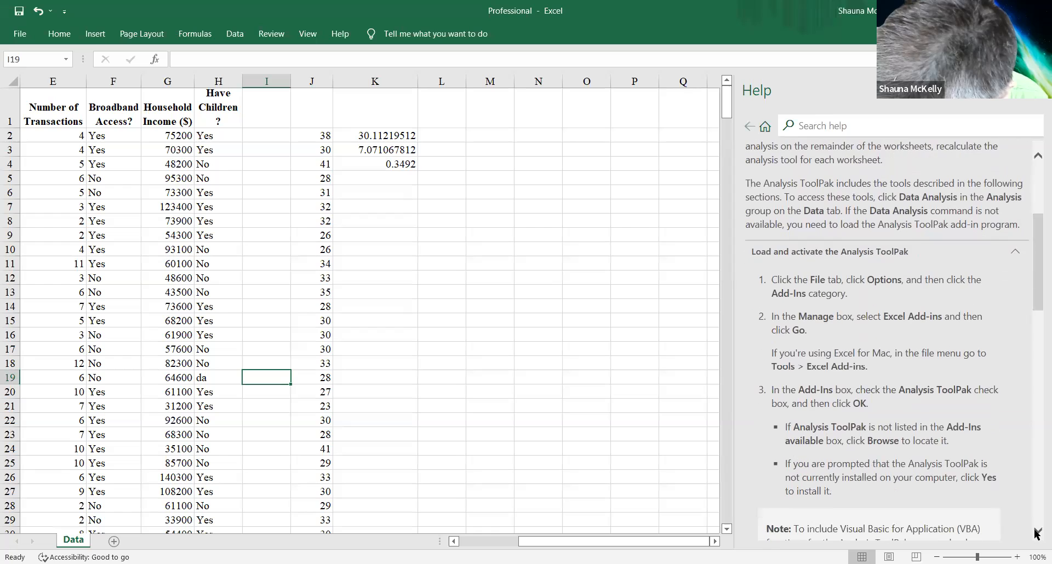
{"action": "left_click", "coordinate": [1036, 533]}
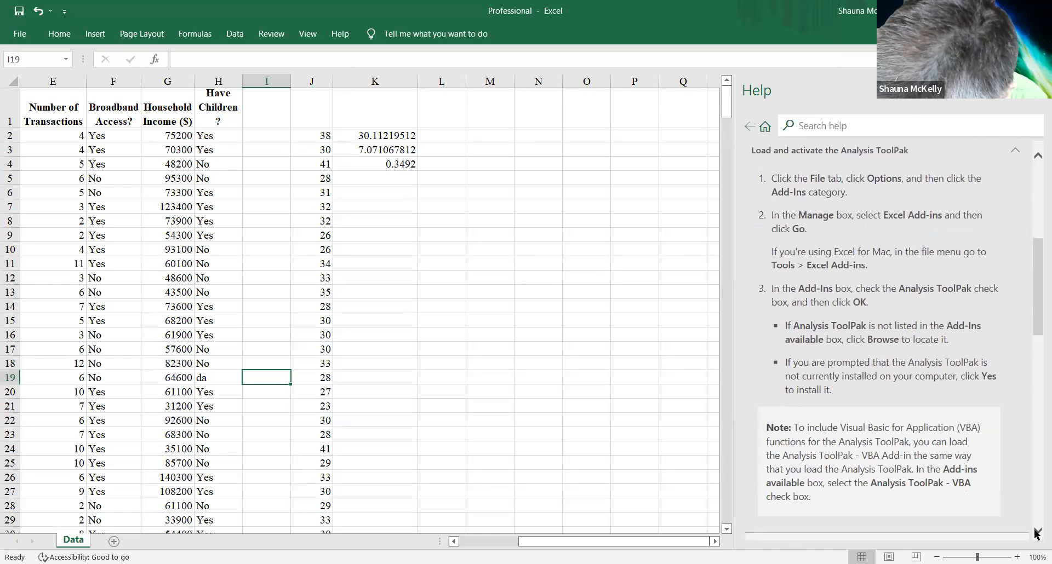
{"action": "left_click", "coordinate": [1037, 532]}
{"action": "left_click", "coordinate": [1037, 532]}
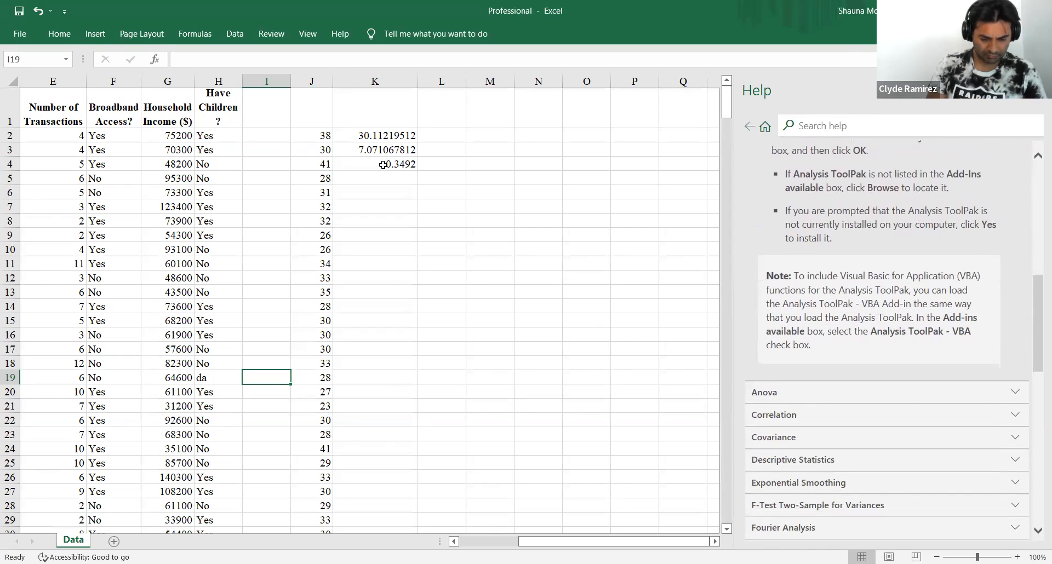
{"action": "left_click", "coordinate": [12, 42]}
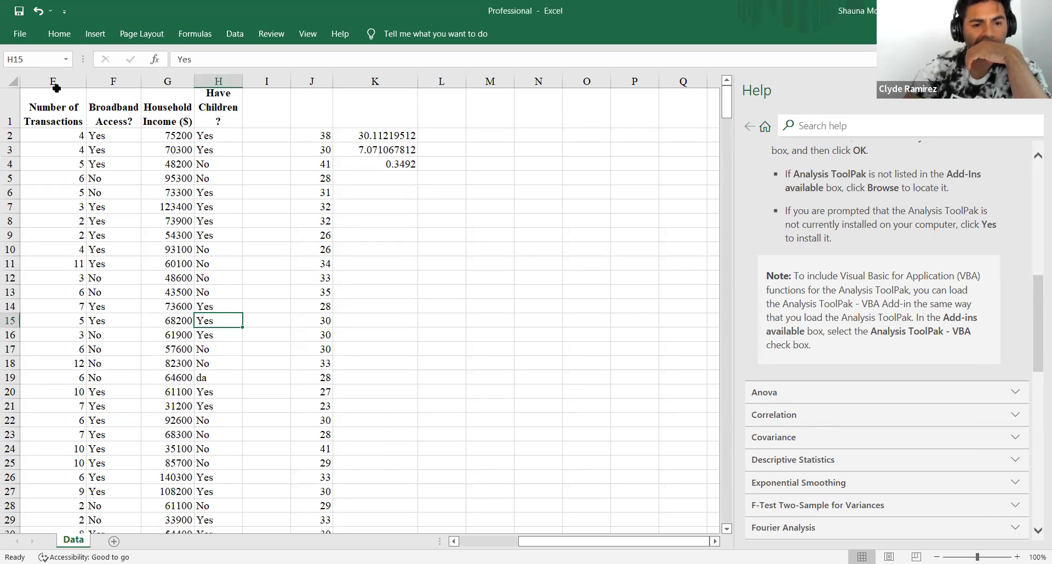
Select the Number of Transactions column and check the Analysis ToolPak's status in the add-ins options.
{"action": "left_click", "coordinate": [58, 86]}
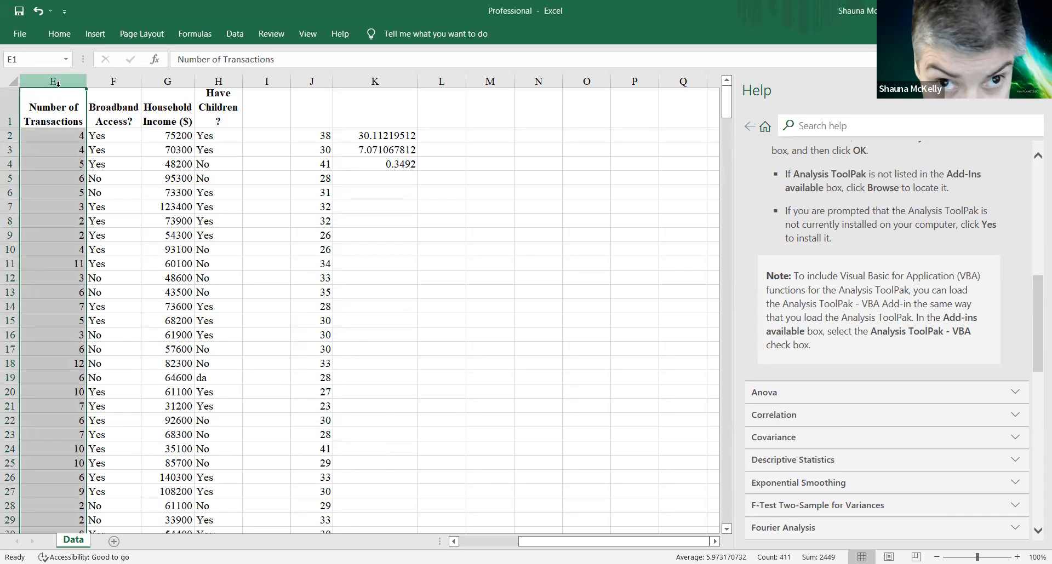
{"action": "left_click", "coordinate": [234, 34]}
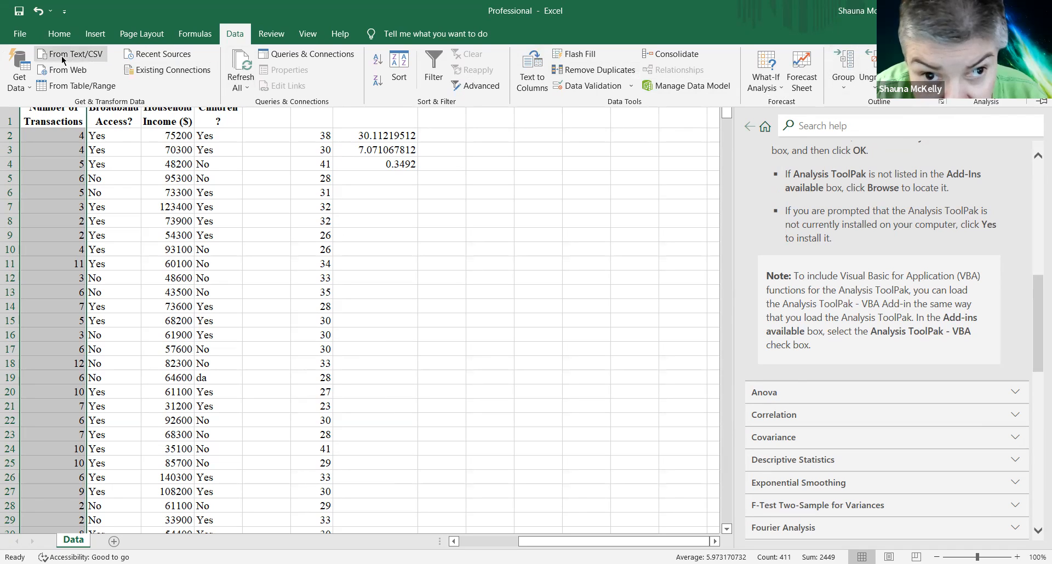
{"action": "left_click", "coordinate": [24, 37]}
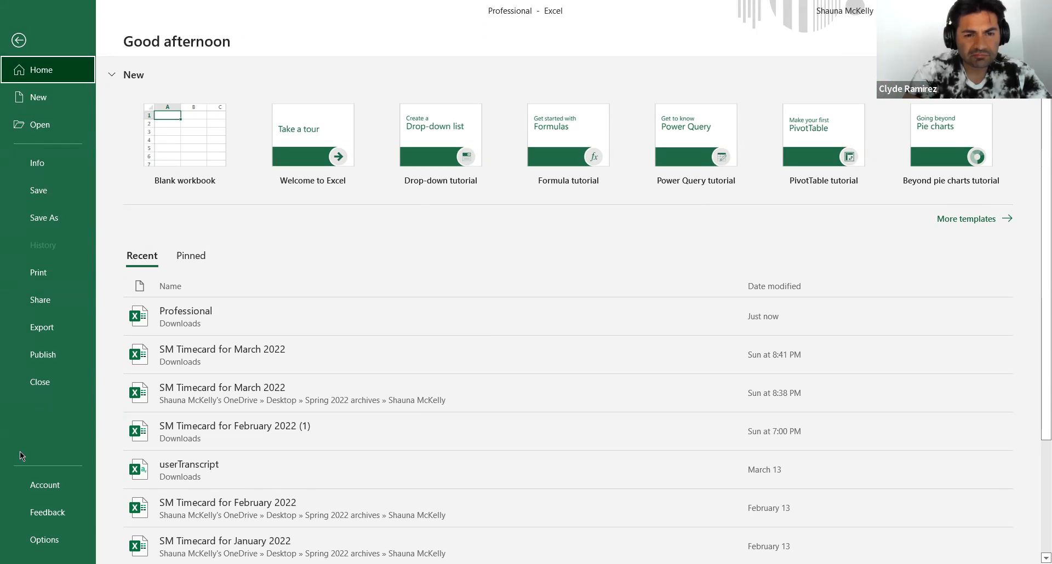
{"action": "left_click", "coordinate": [40, 540]}
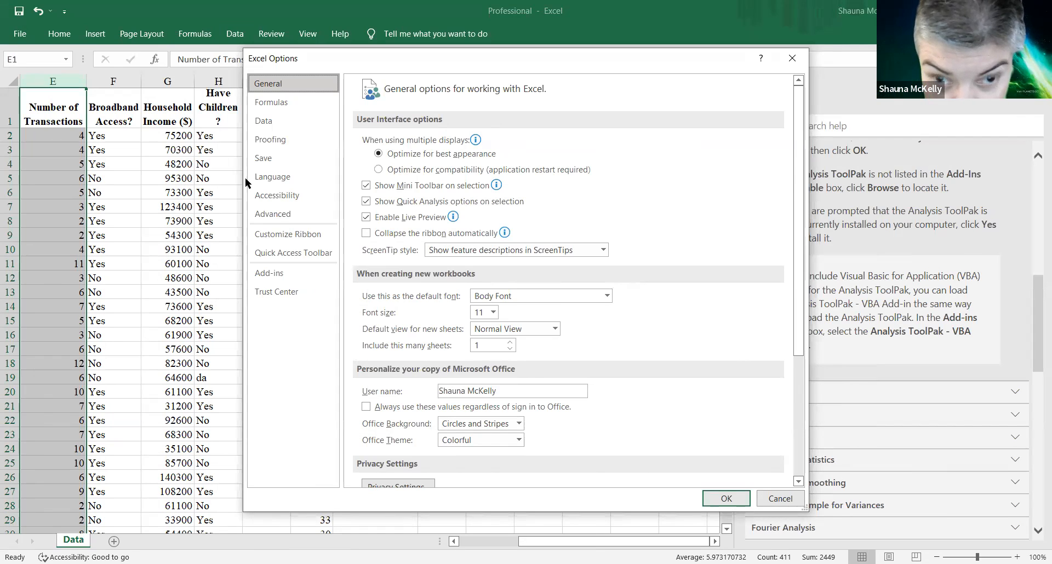
{"action": "left_click", "coordinate": [268, 274]}
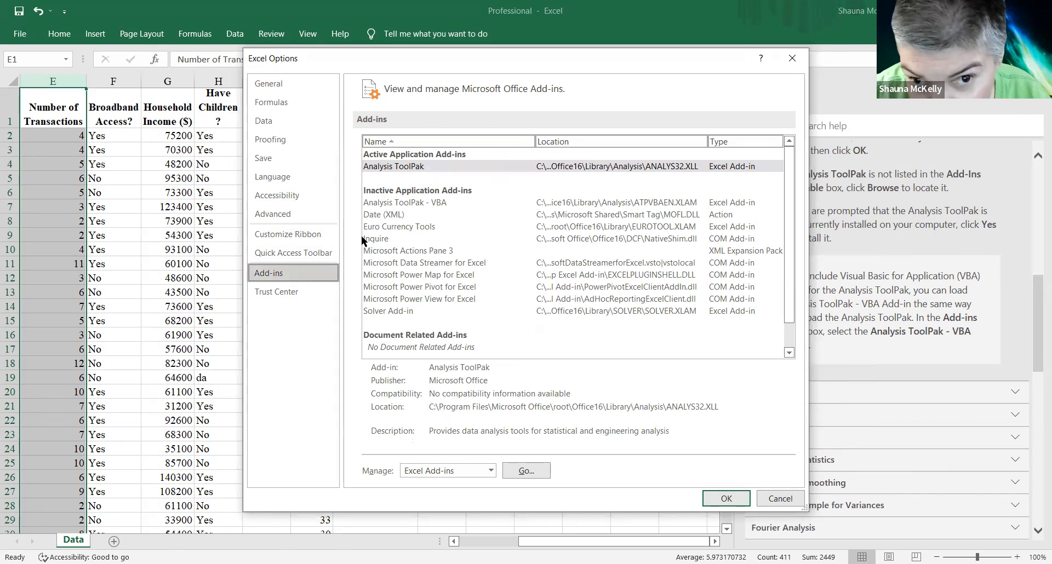
{"action": "left_click", "coordinate": [382, 170]}
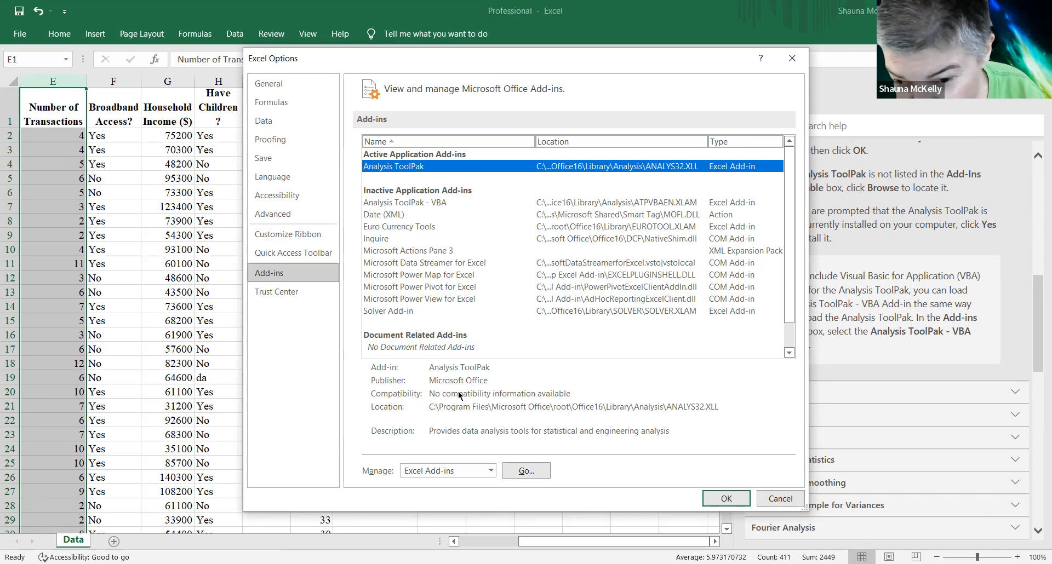
{"action": "left_click", "coordinate": [784, 61]}
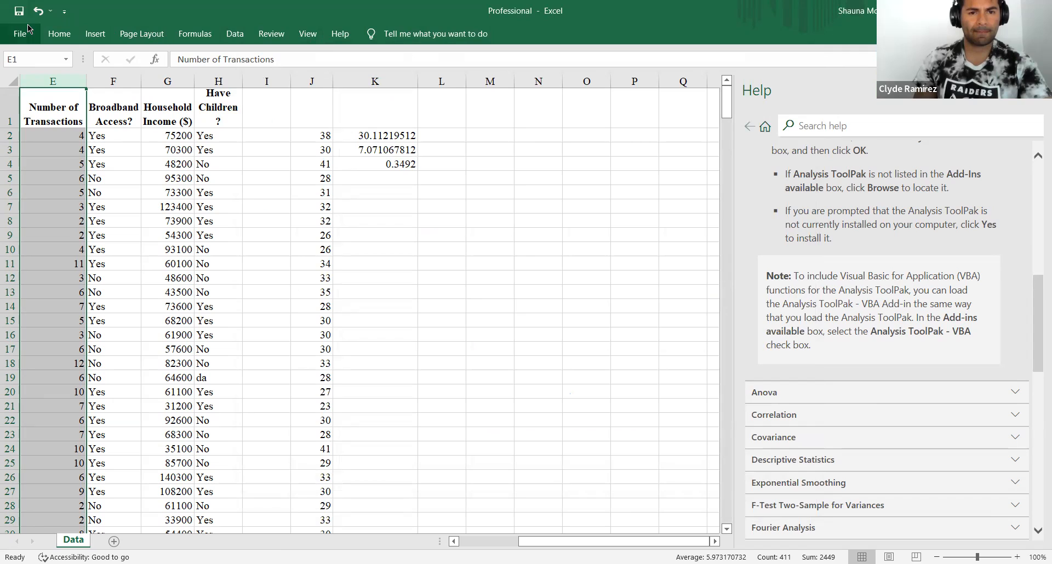
Start the Descriptive Statistics tool from the data analysis tools and turn on Labels in First Row.
{"action": "left_click", "coordinate": [228, 39]}
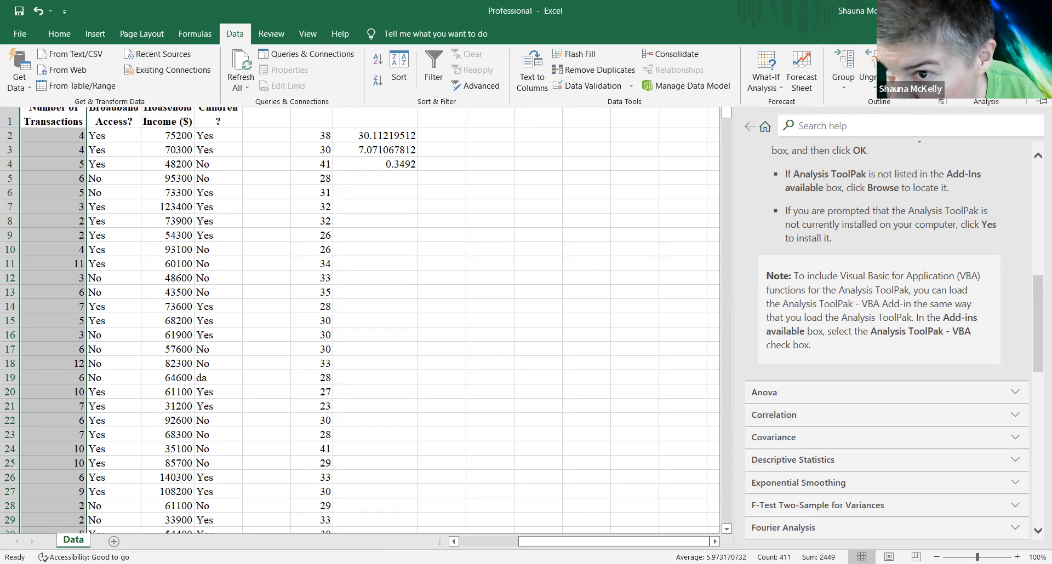
{"action": "left_click", "coordinate": [985, 54]}
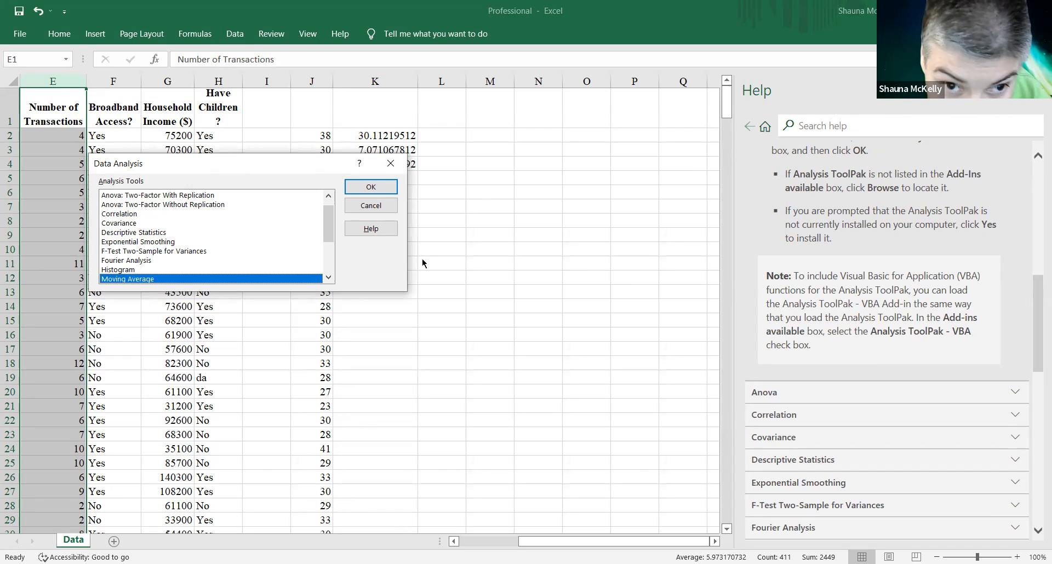
{"action": "left_click", "coordinate": [751, 546]}
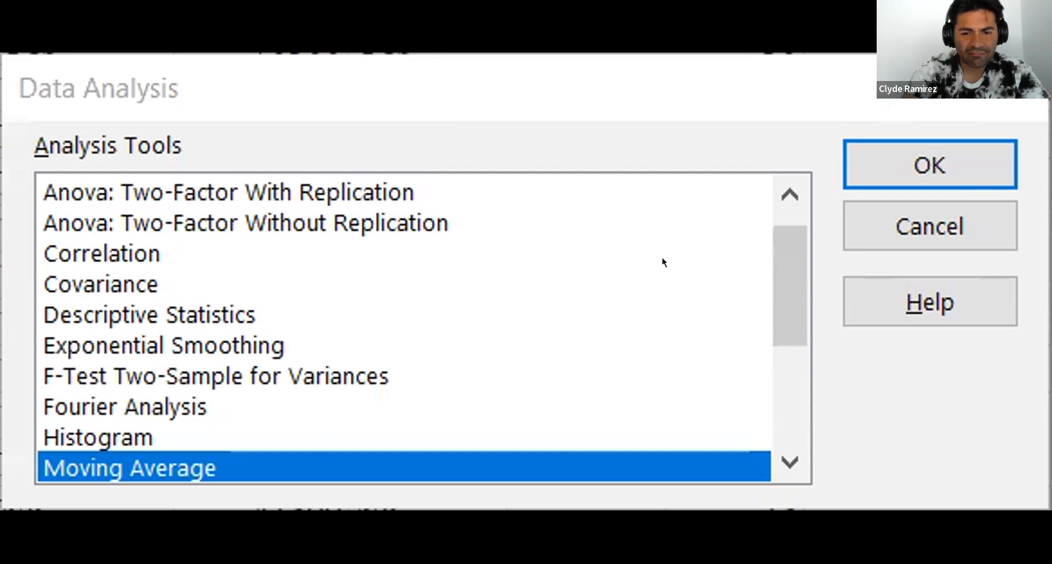
{"action": "scroll", "coordinate": [755, 286], "scroll_direction": "down", "scroll_amount": 2}
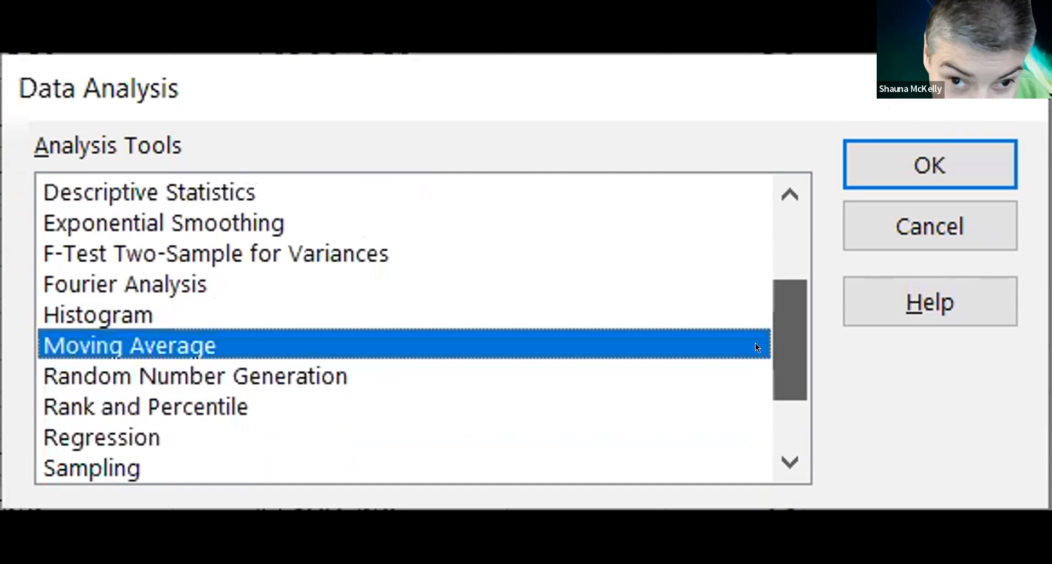
{"action": "scroll", "coordinate": [756, 348], "scroll_direction": "down", "scroll_amount": 1}
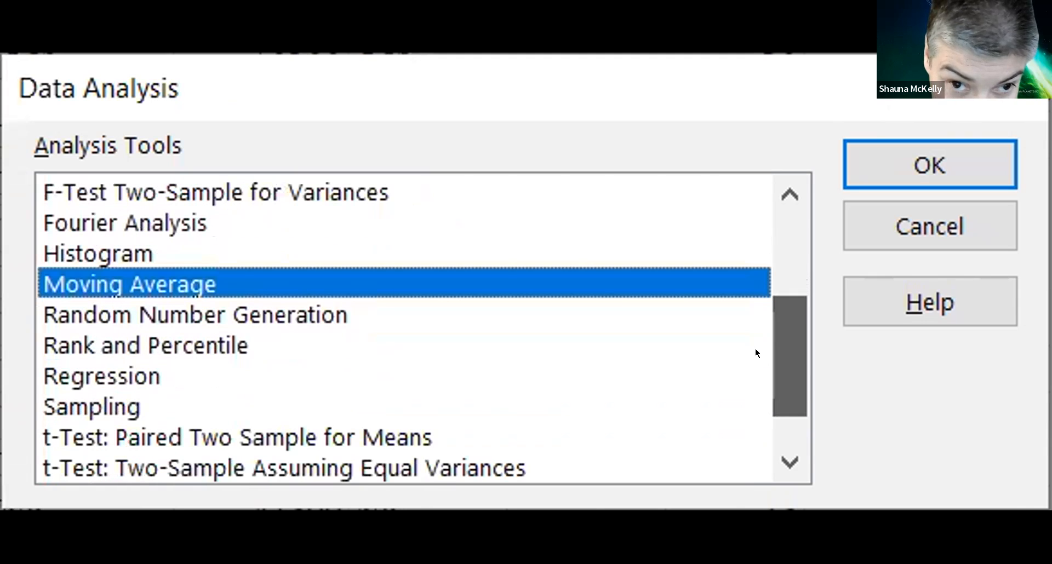
{"action": "scroll", "coordinate": [755, 348], "scroll_direction": "up", "scroll_amount": 2}
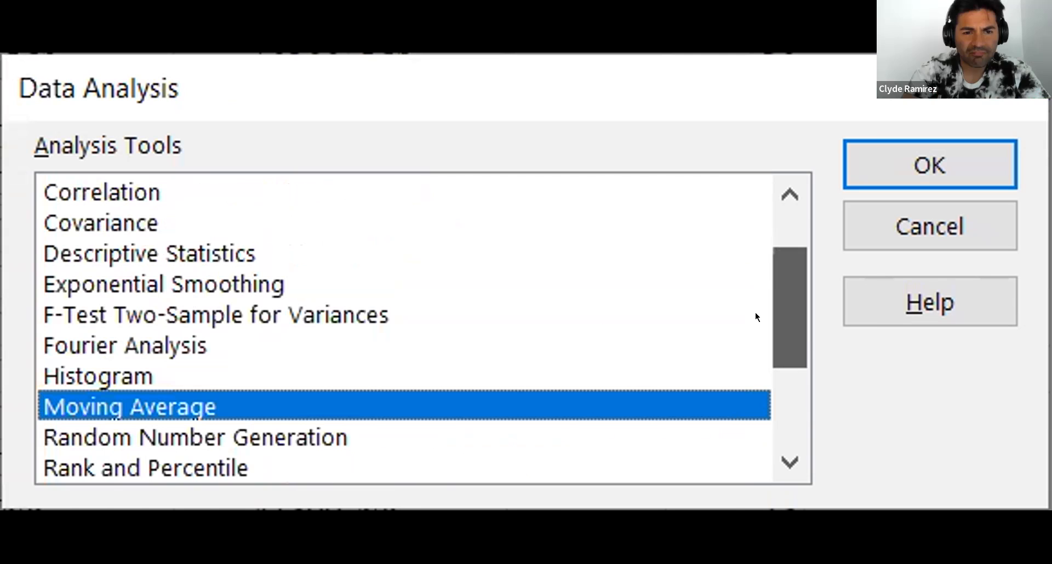
{"action": "left_click", "coordinate": [181, 258]}
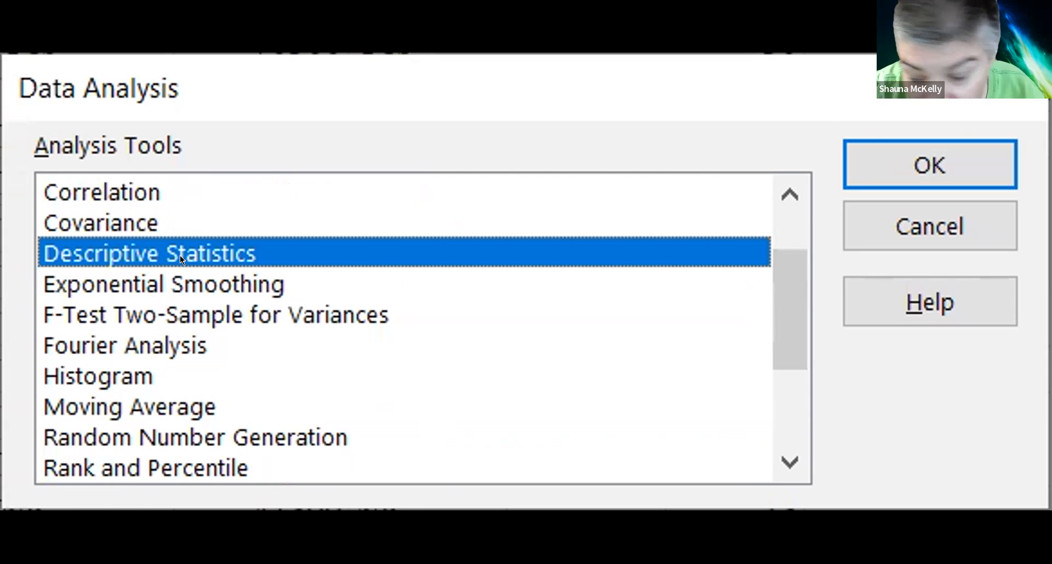
{"action": "left_click", "coordinate": [904, 170]}
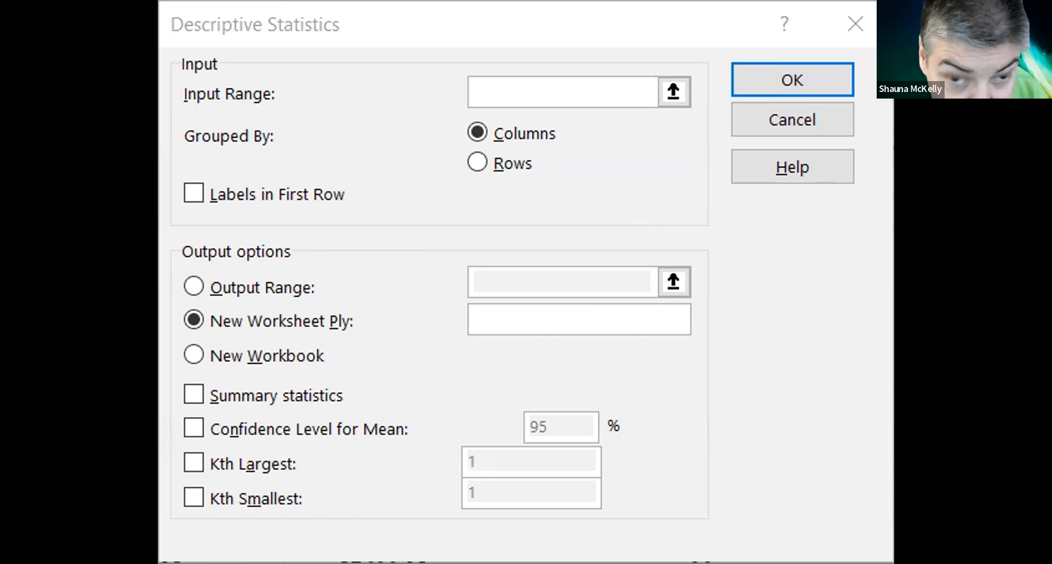
{"action": "left_click", "coordinate": [182, 188]}
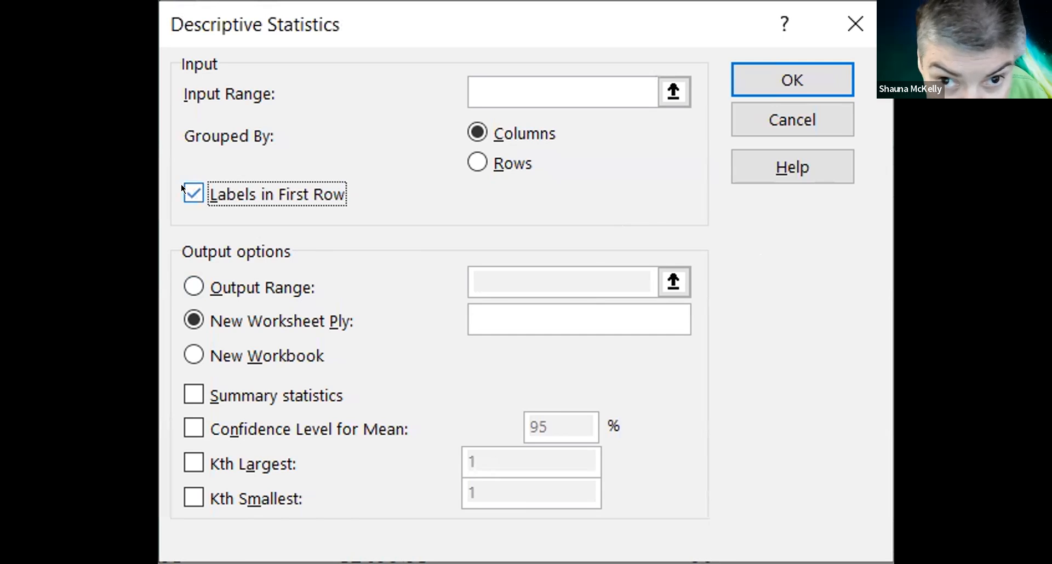
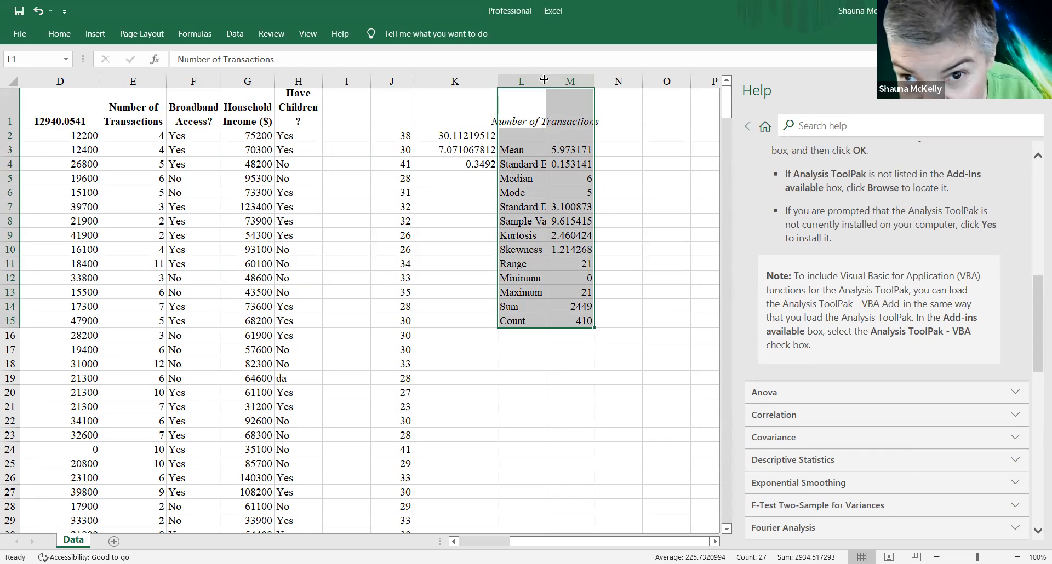
Widen column L to fit the statistic names in the Number of Transactions output.
{"action": "left_click_drag", "start_coordinate": [545, 80], "coordinate": [590, 85]}
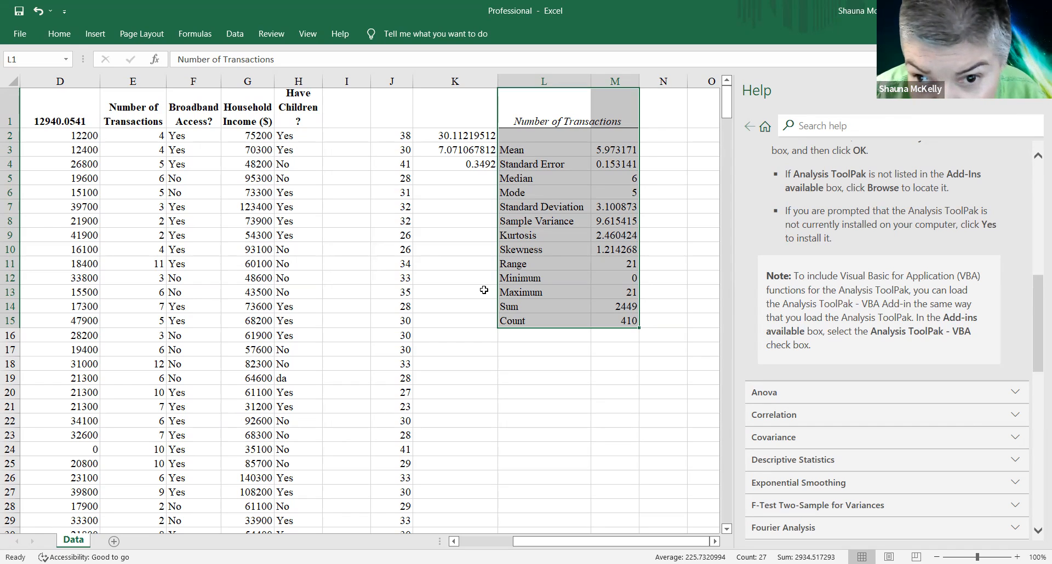
{"action": "left_click", "coordinate": [469, 368]}
{"action": "right_click", "coordinate": [470, 371]}
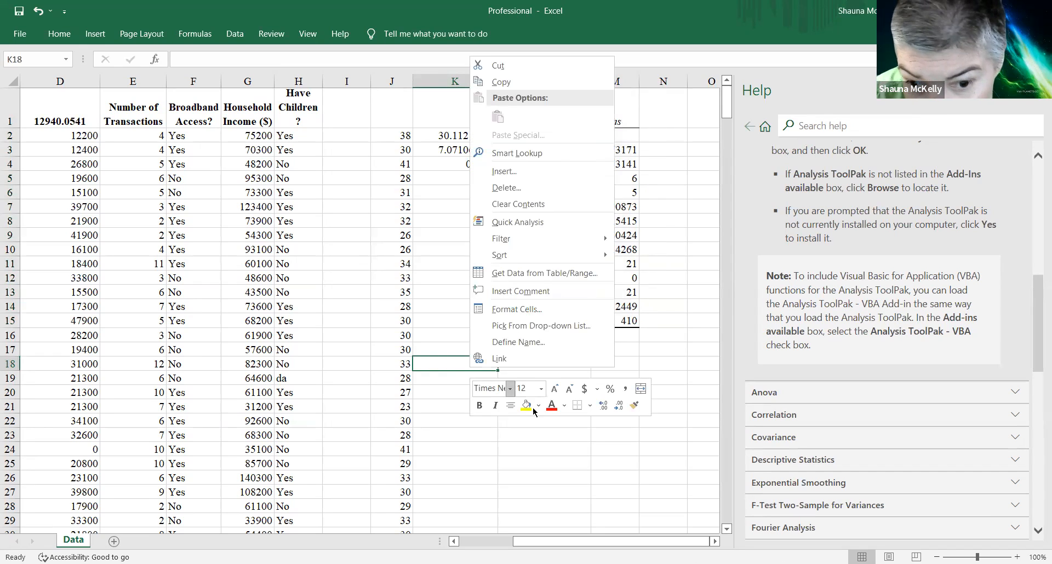
{"action": "right_click", "coordinate": [540, 443]}
{"action": "key", "text": "Escape"}
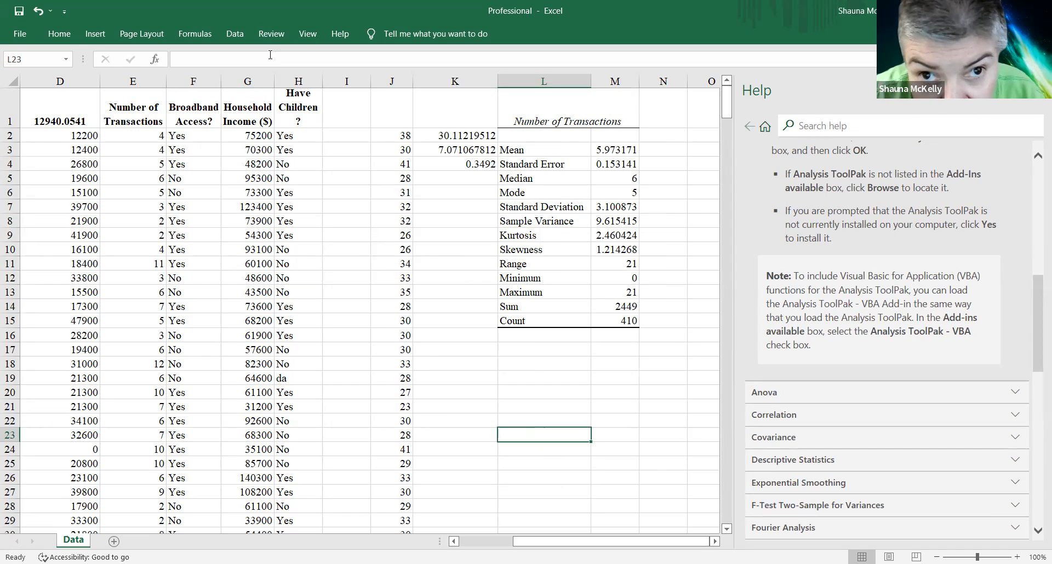
Start the Descriptive Statistics tool again and set its input range to the Household Income column, $G$1:$G$411.
{"action": "left_click", "coordinate": [234, 34]}
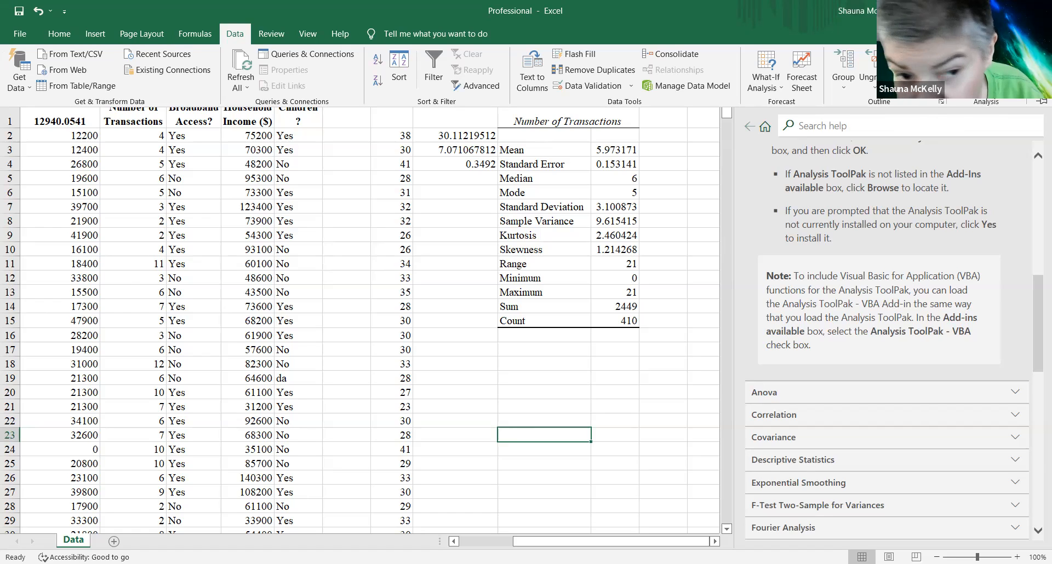
{"action": "left_click", "coordinate": [984, 68]}
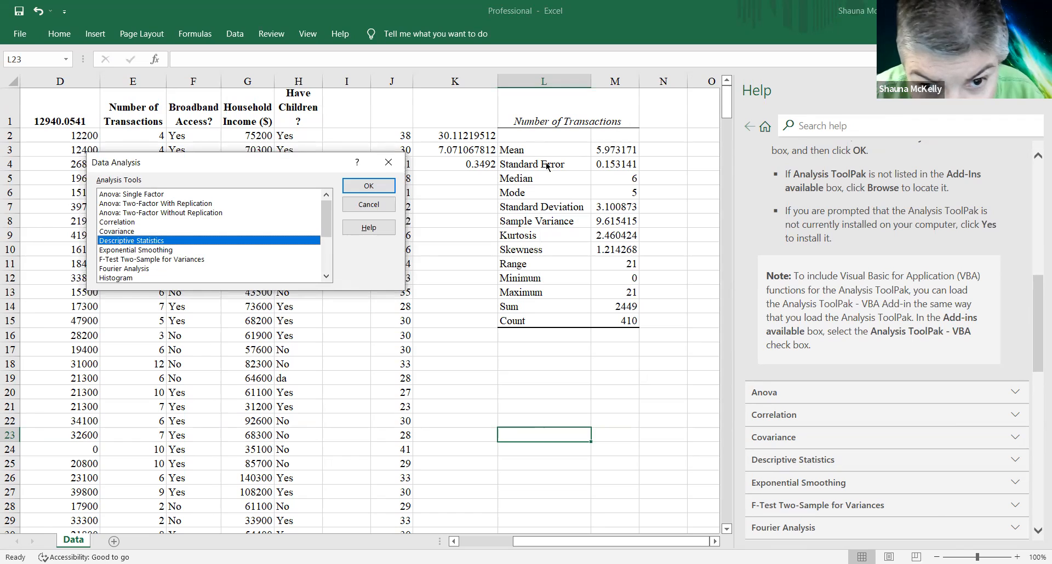
{"action": "left_click", "coordinate": [374, 186]}
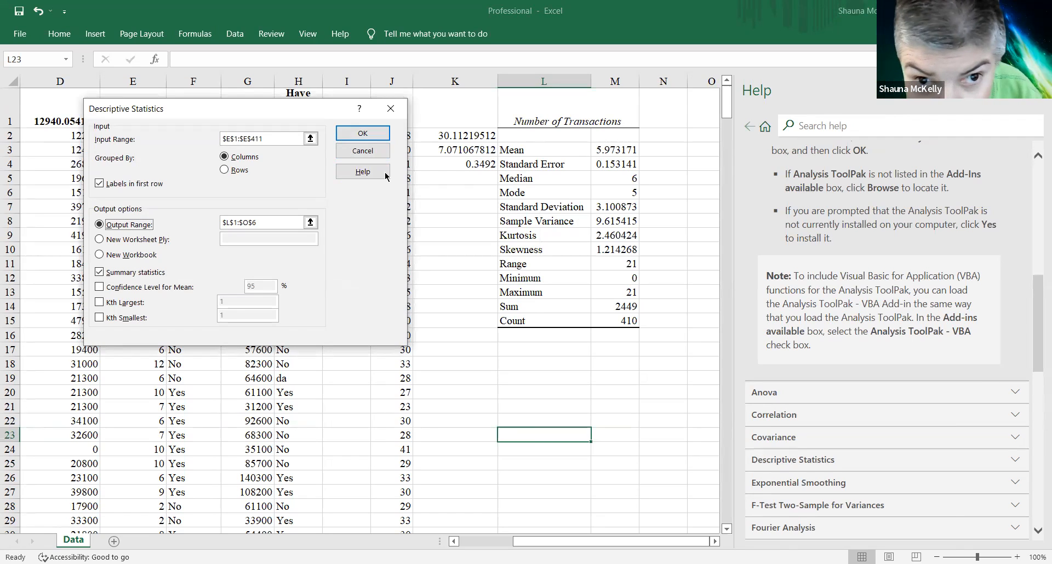
{"action": "left_click_drag", "start_coordinate": [240, 105], "coordinate": [843, 364]}
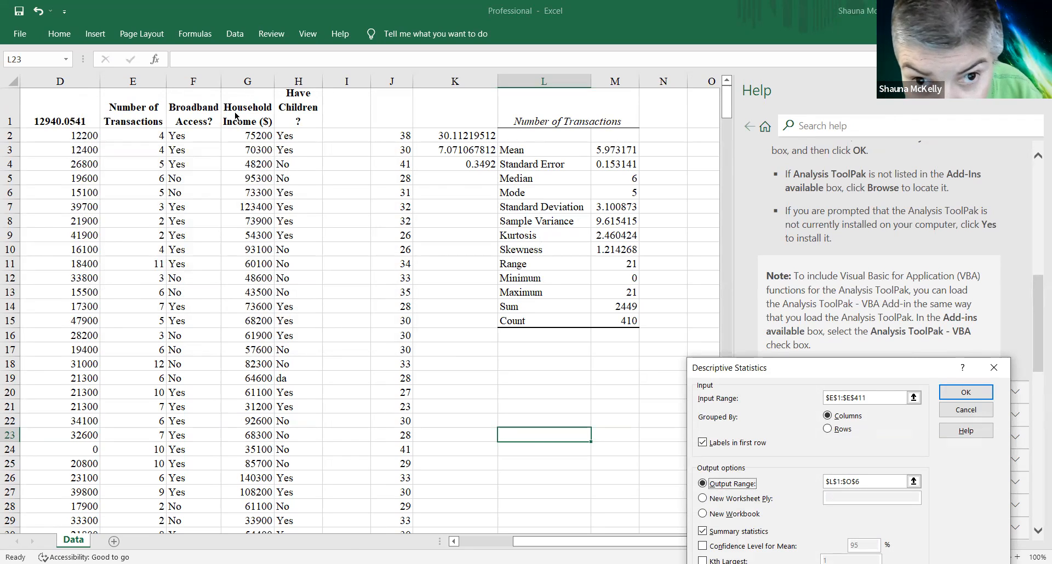
{"action": "left_click", "coordinate": [831, 398]}
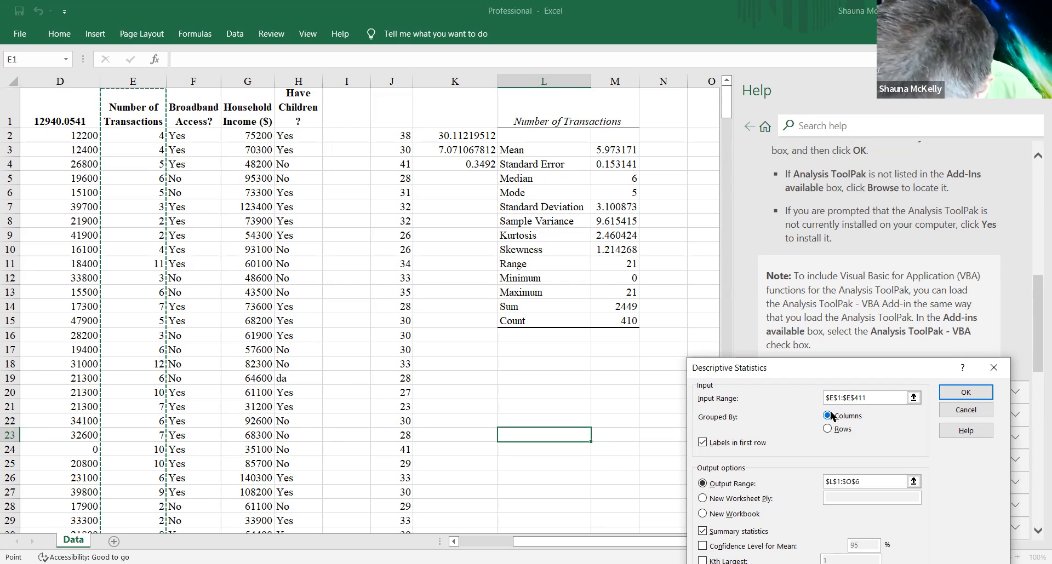
{"action": "key", "text": "BackSpace"}
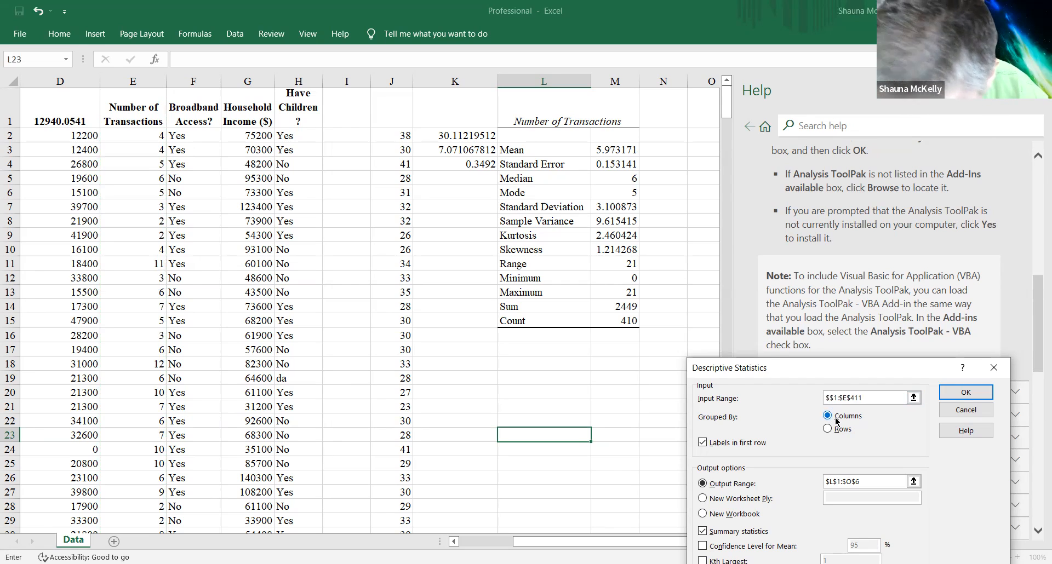
{"action": "type", "text": "G"}
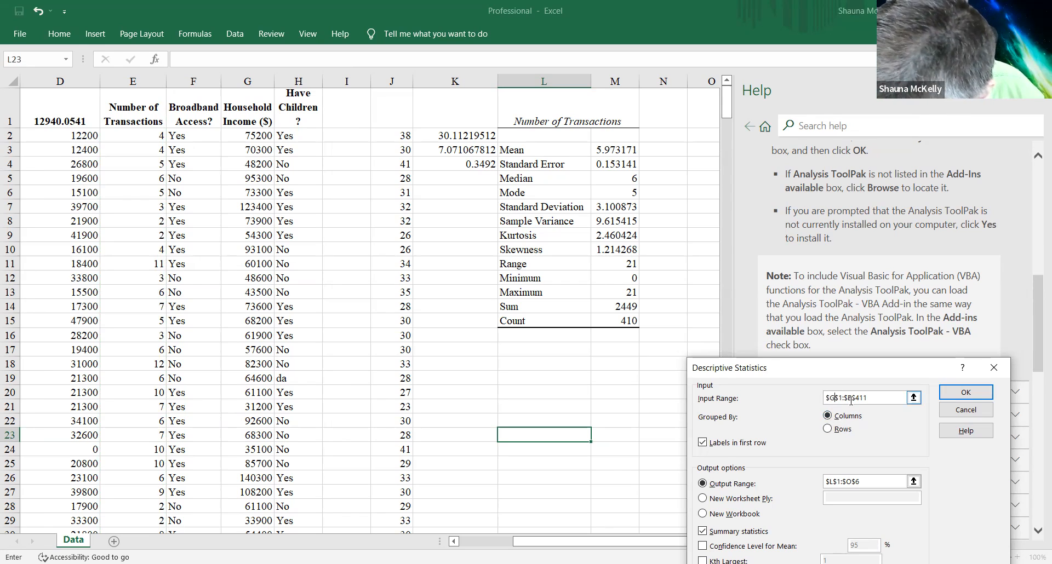
{"action": "left_click", "coordinate": [851, 400]}
{"action": "key", "text": "BackSpace"}
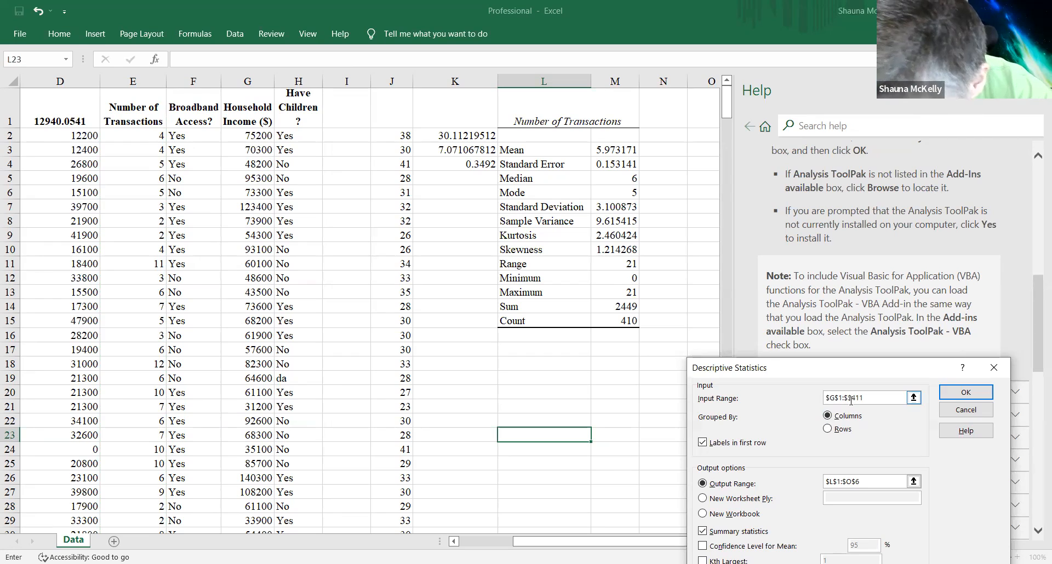
{"action": "type", "text": "G"}
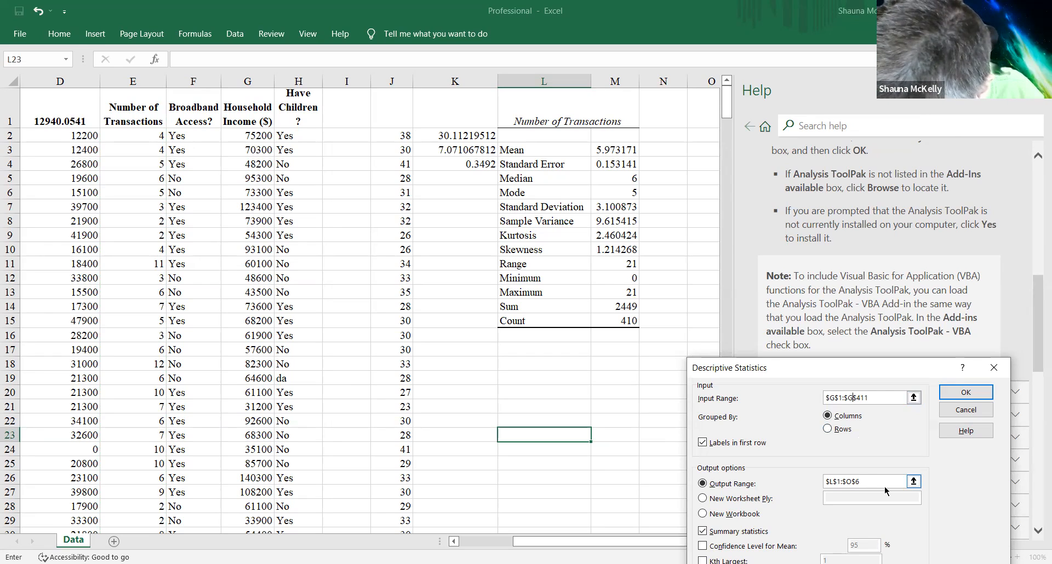
Output the Household Income summary statistics to $N$3:$P$16 and widen column N to fit the statistic names.
{"action": "left_click", "coordinate": [913, 484]}
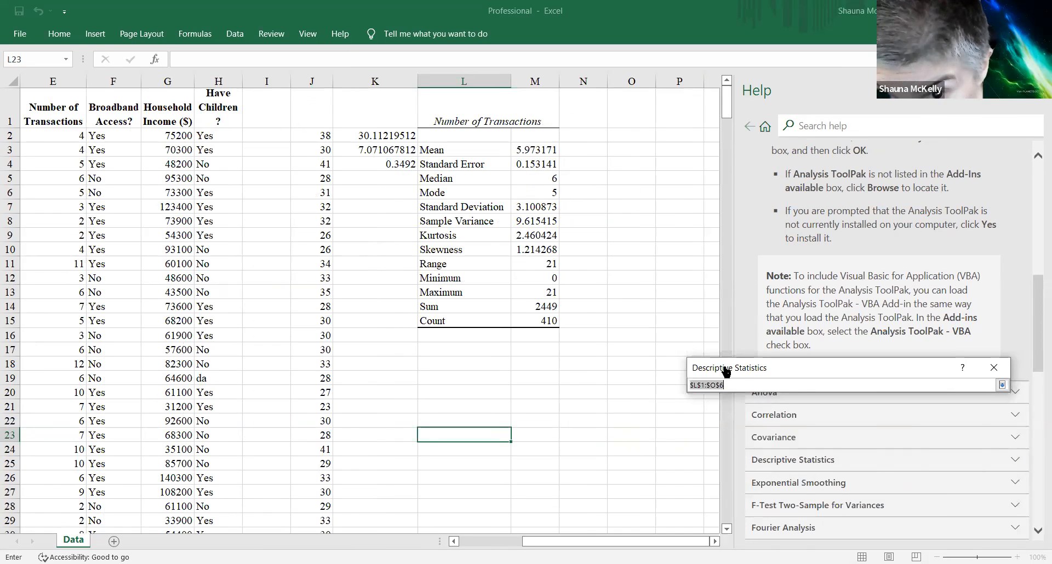
{"action": "left_click", "coordinate": [588, 144]}
{"action": "left_click_drag", "start_coordinate": [597, 142], "coordinate": [684, 332]}
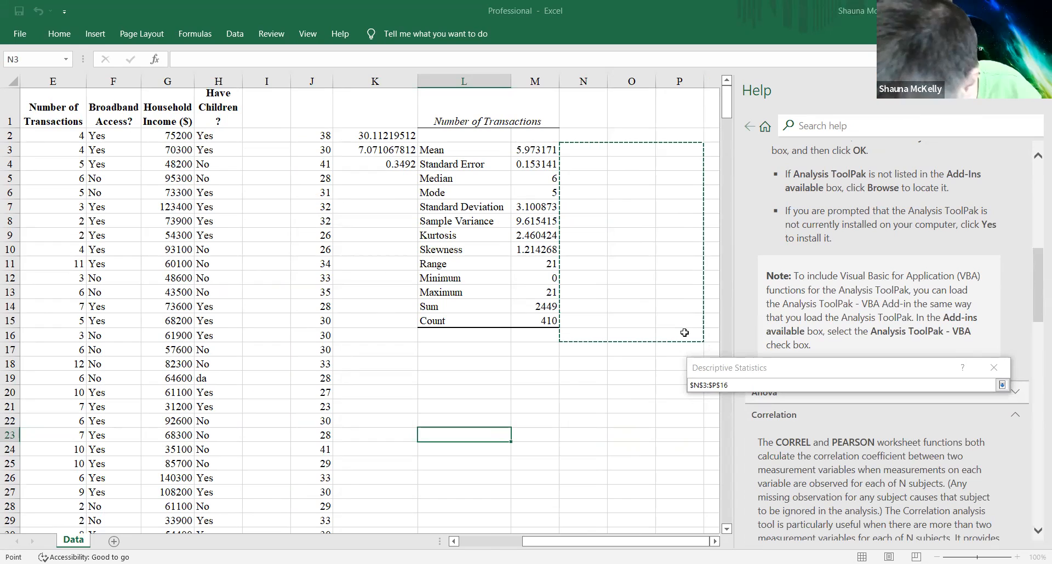
{"action": "left_click", "coordinate": [1001, 385]}
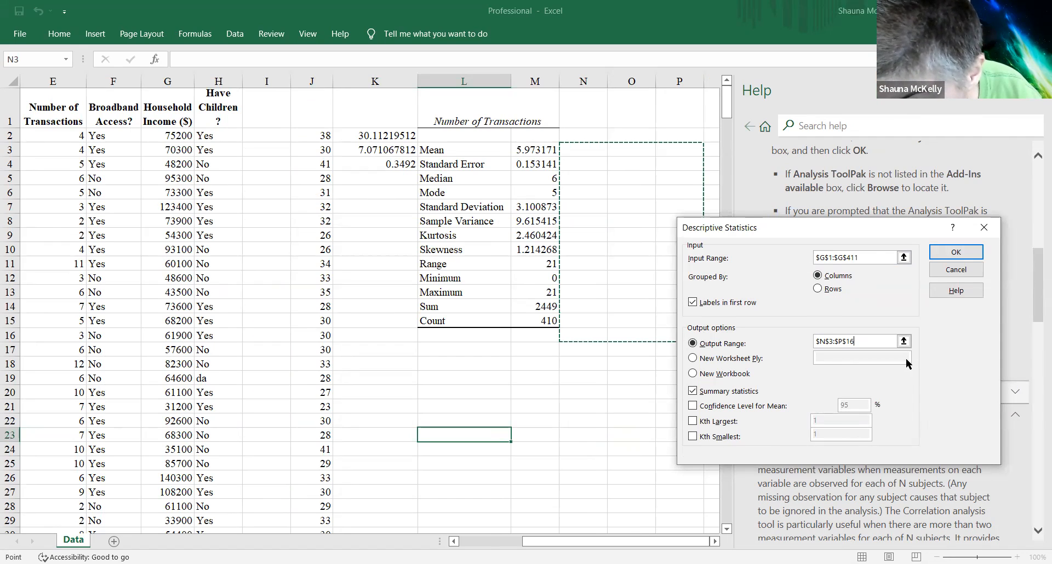
{"action": "left_click", "coordinate": [956, 253]}
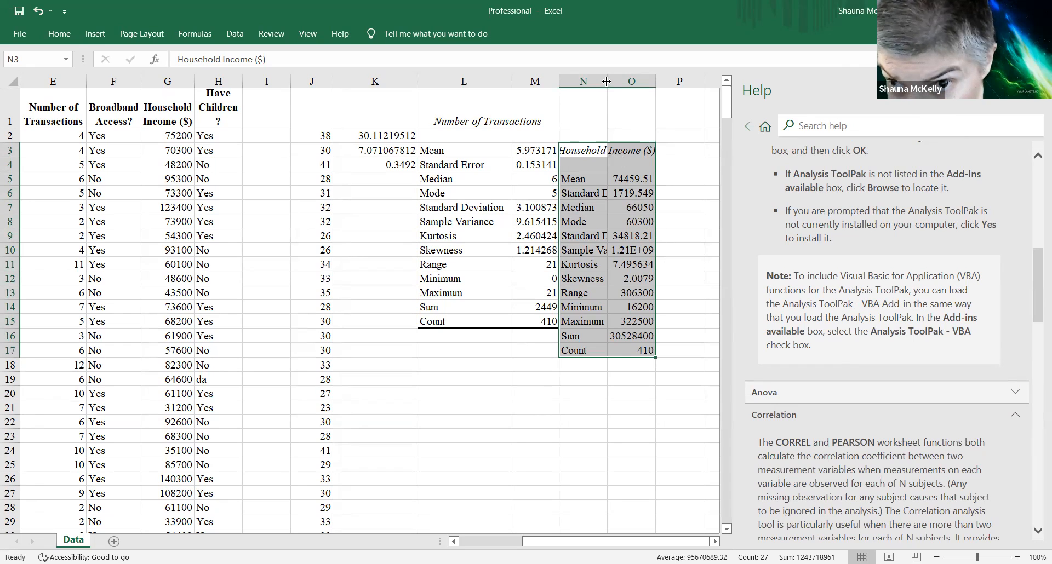
{"action": "left_click_drag", "start_coordinate": [607, 81], "coordinate": [665, 86]}
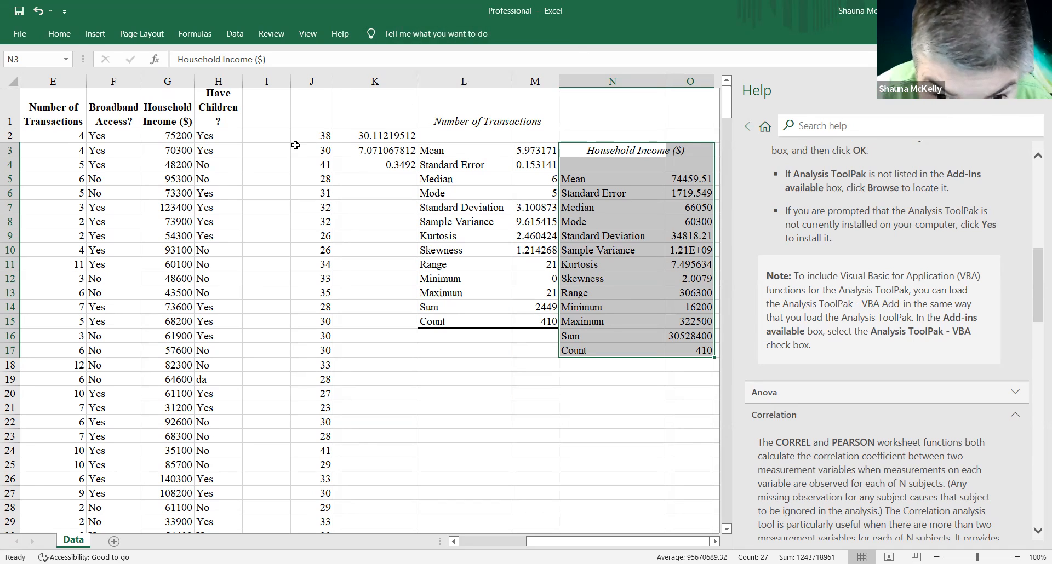
Try to find all occurrences of "male" with column L selected, and move the selection to cell A1.
{"action": "left_click", "coordinate": [203, 379]}
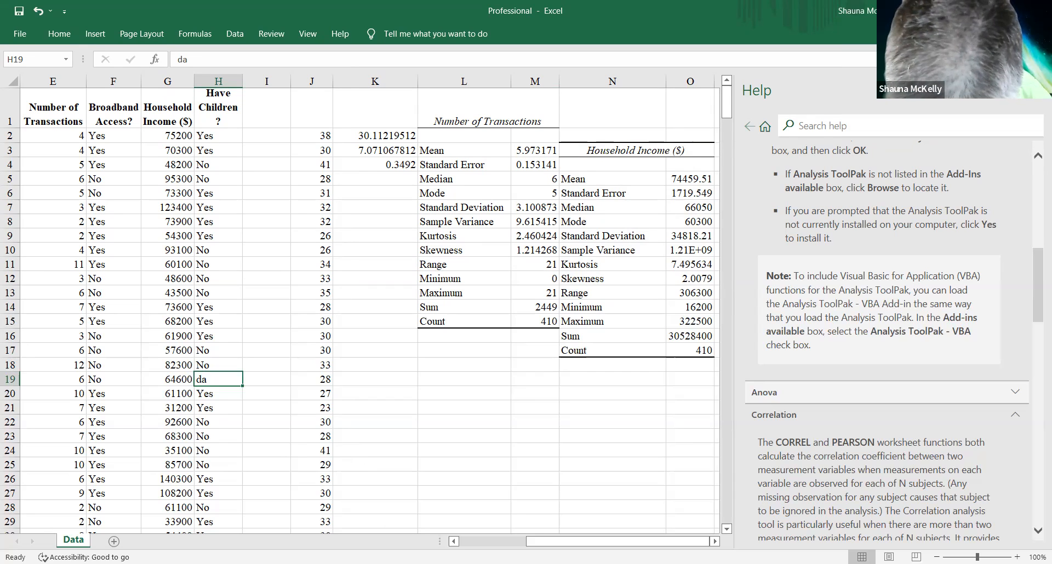
{"action": "scroll", "coordinate": [371, 311], "scroll_direction": "left", "scroll_amount": 4}
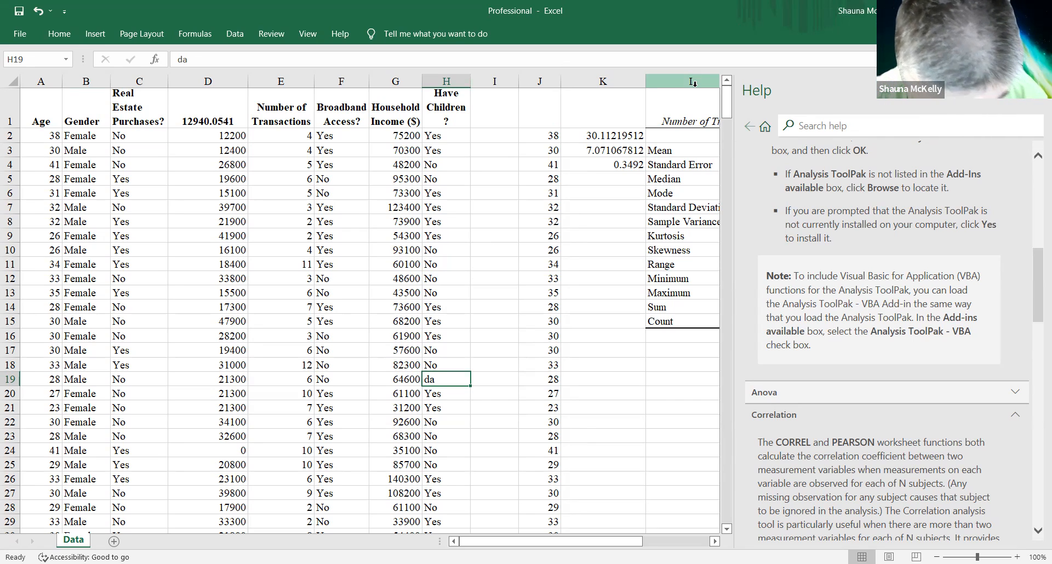
{"action": "key", "text": "ctrl+f"}
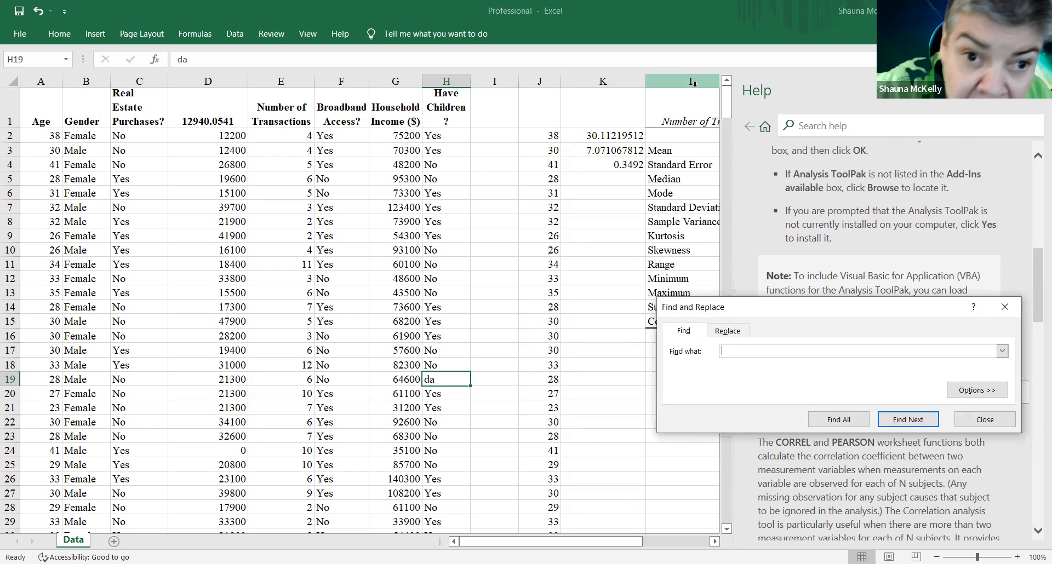
{"action": "left_click", "coordinate": [693, 83]}
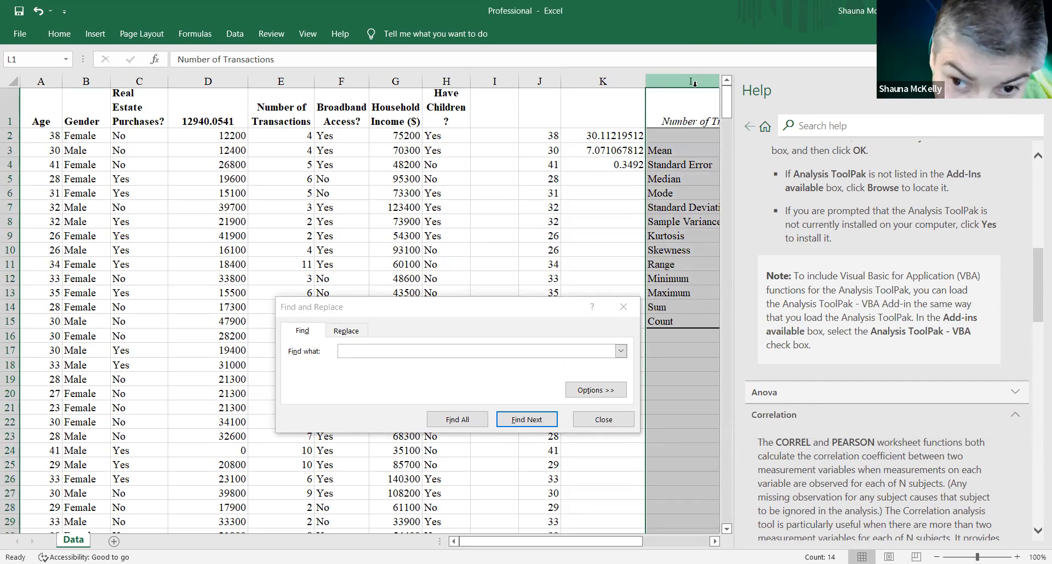
{"action": "left_click", "coordinate": [394, 347]}
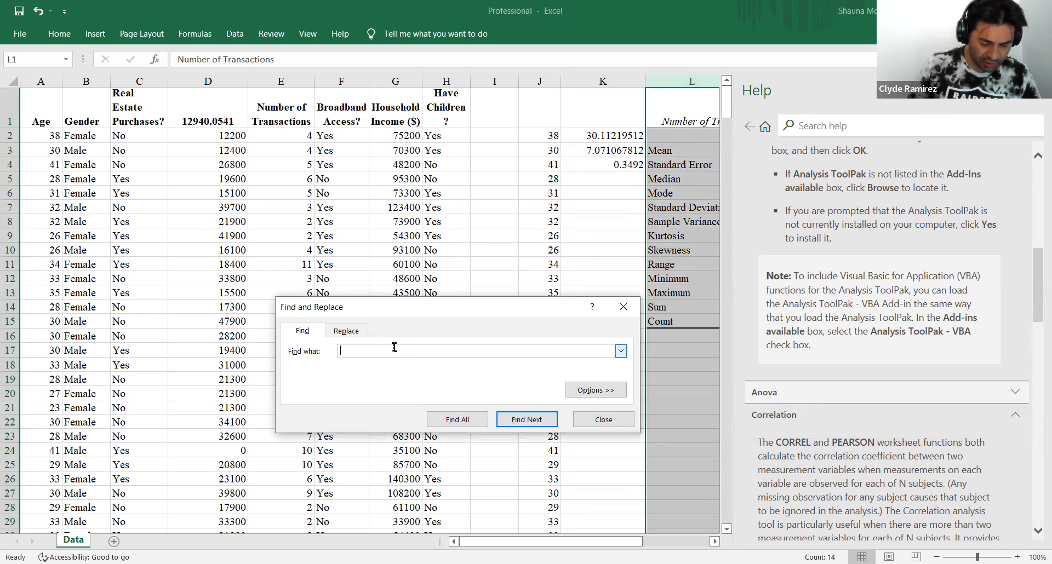
{"action": "type", "text": "male"}
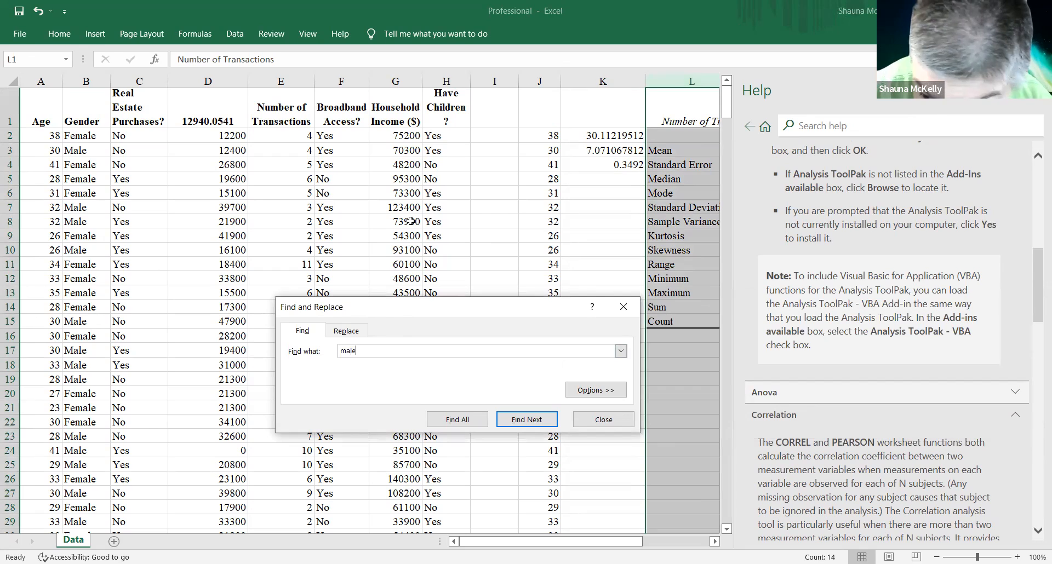
{"action": "left_click", "coordinate": [441, 425]}
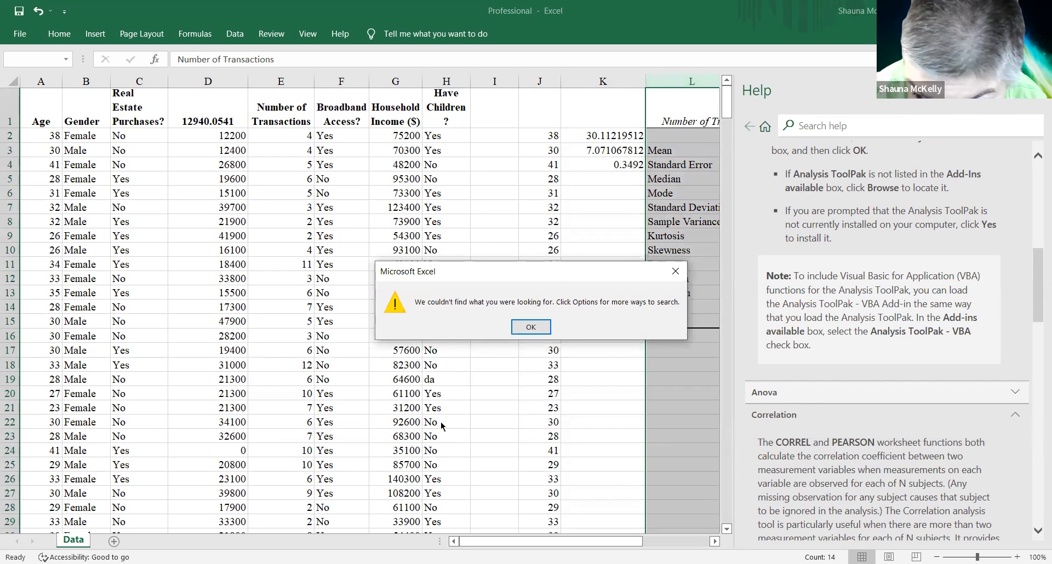
{"action": "left_click", "coordinate": [529, 327]}
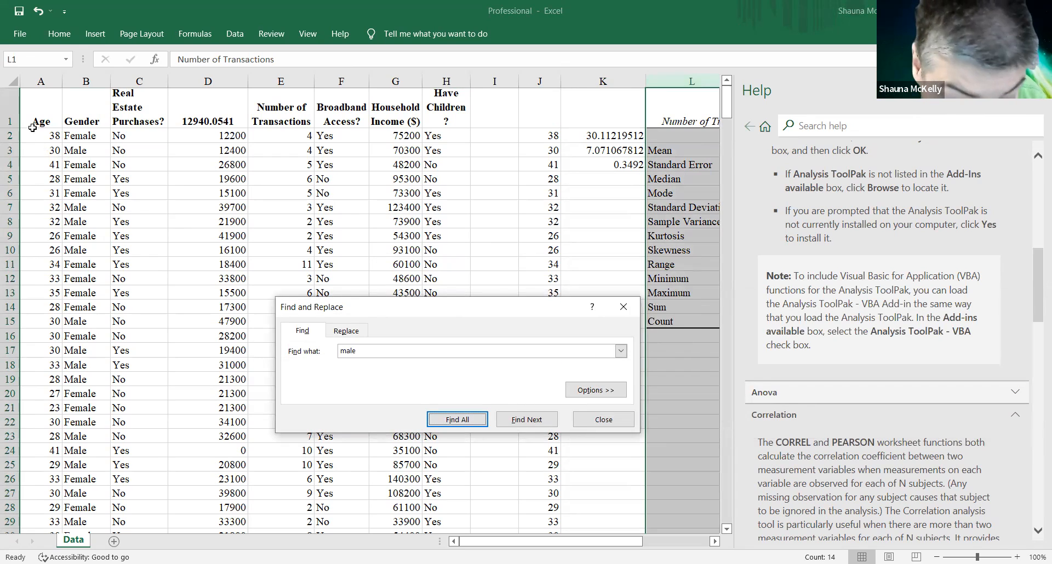
{"action": "left_click", "coordinate": [26, 102]}
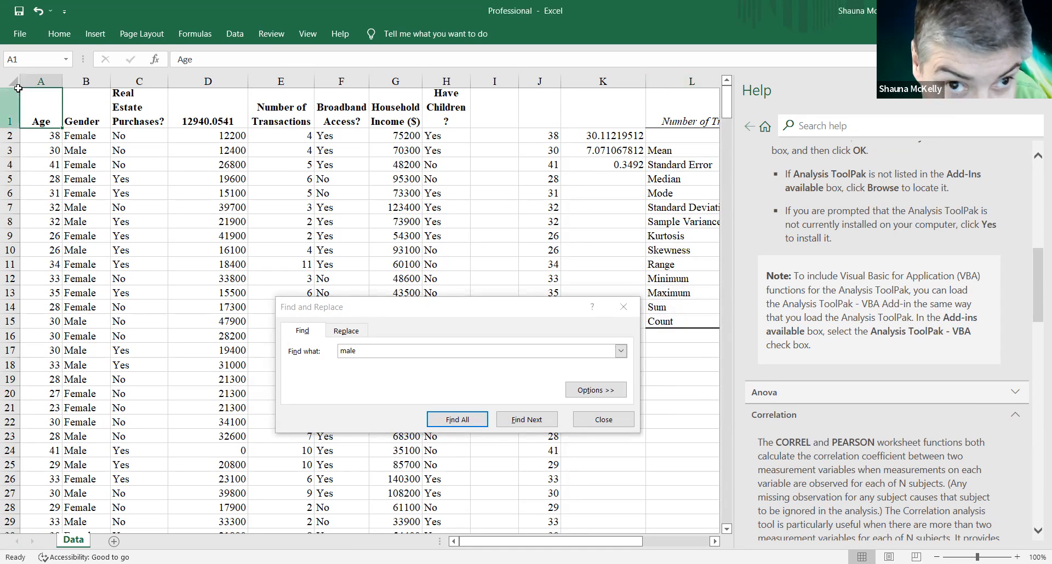
Find all cells containing "male" across the whole Data sheet and go through the first several matches.
{"action": "left_click", "coordinate": [12, 82]}
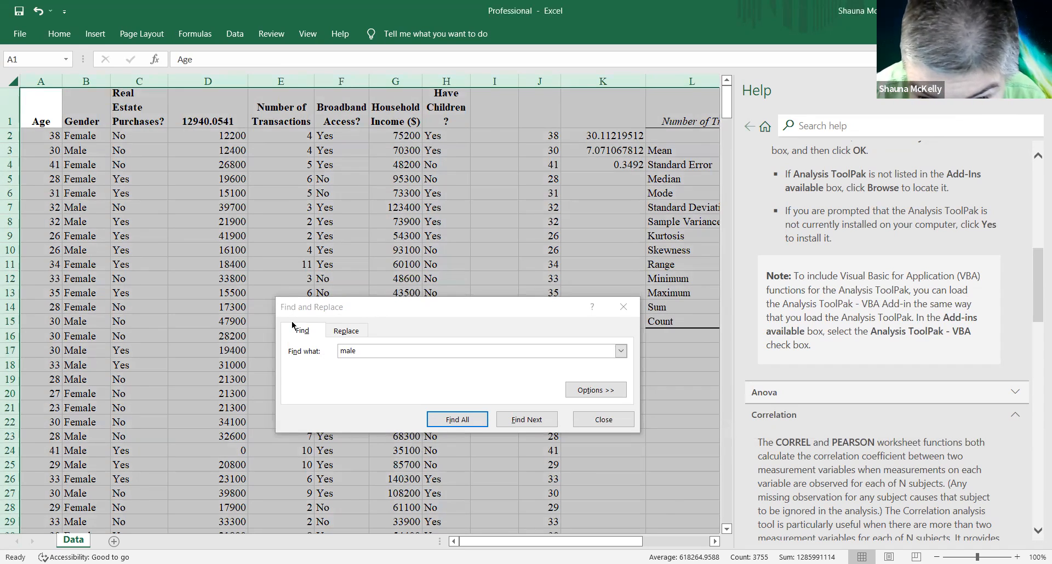
{"action": "left_click", "coordinate": [456, 420]}
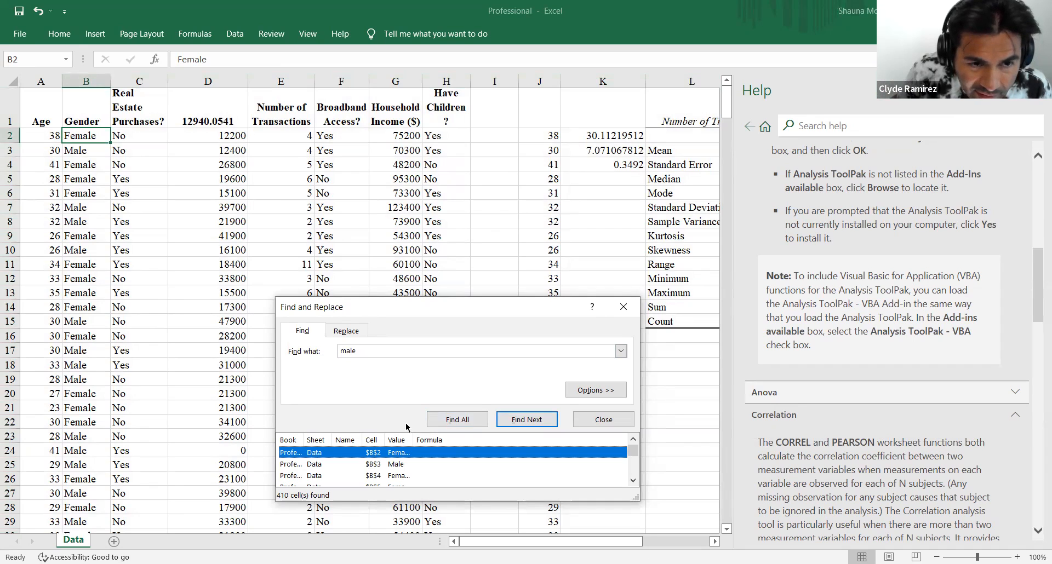
{"action": "key", "text": "Return"}
{"action": "key", "text": "Return"}
{"action": "key", "text": "Return"}
{"action": "key", "text": "Return"}
{"action": "key", "text": "Return"}
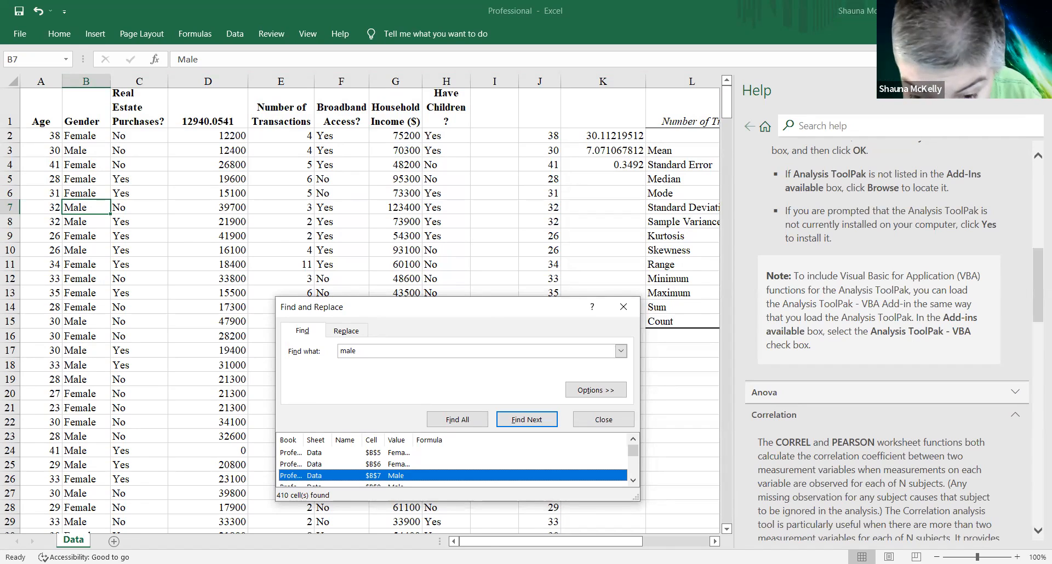
Change the search term to "female" and find all matching cells in the Data sheet.
{"action": "left_click", "coordinate": [341, 354]}
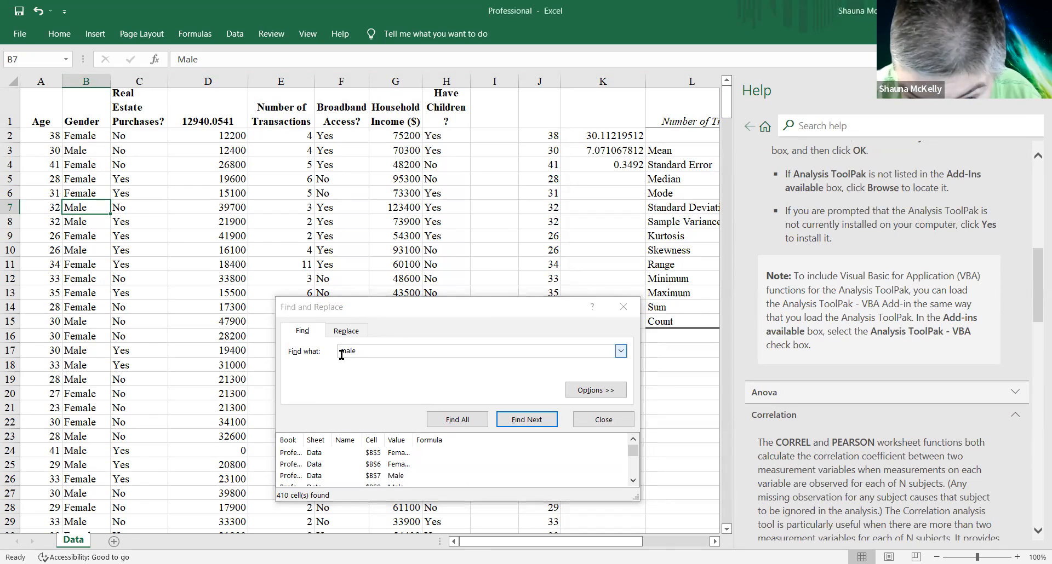
{"action": "left_click", "coordinate": [341, 354]}
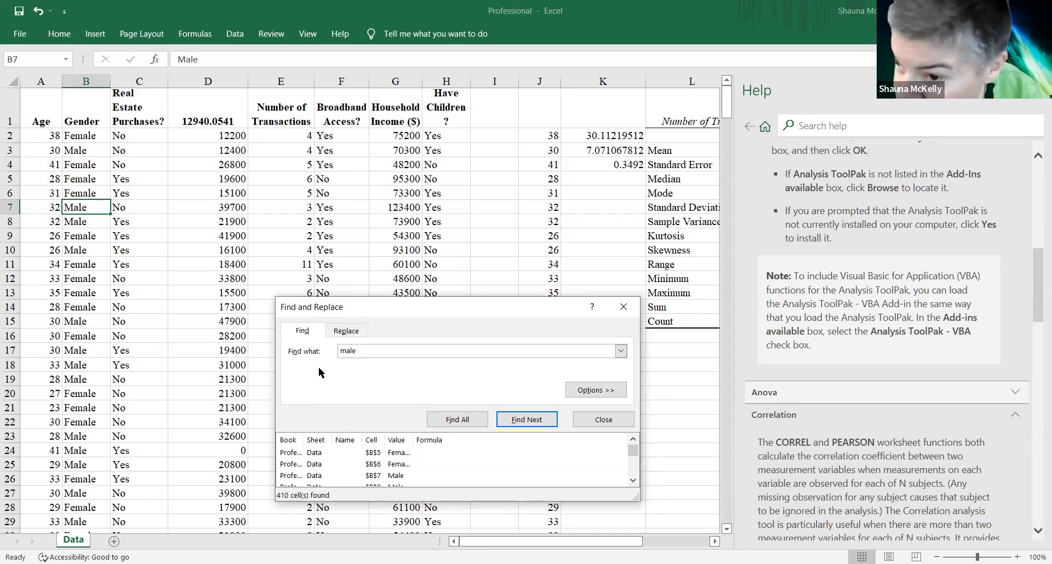
{"action": "type", "text": "fe"}
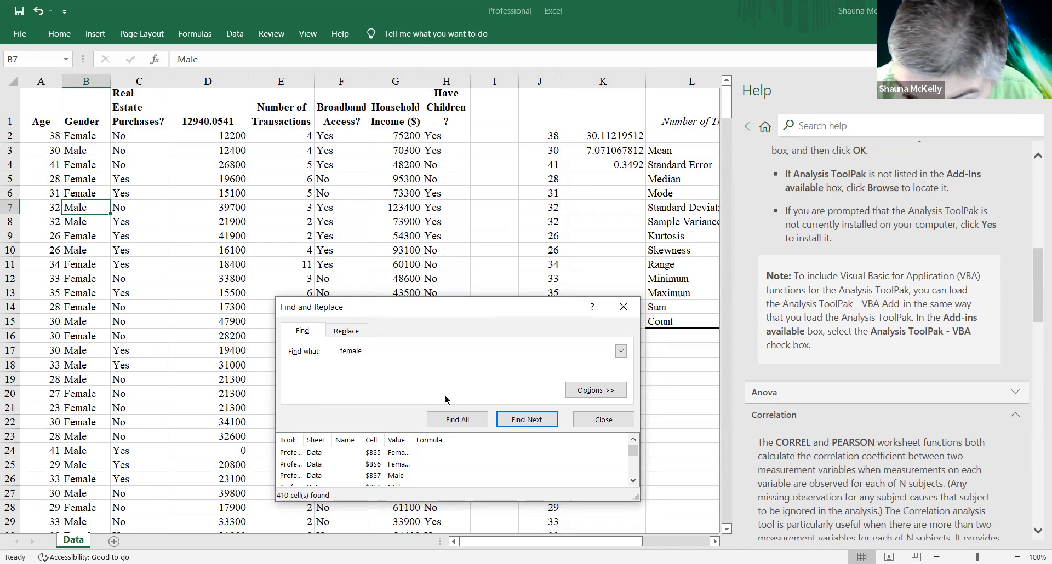
{"action": "left_click", "coordinate": [451, 421]}
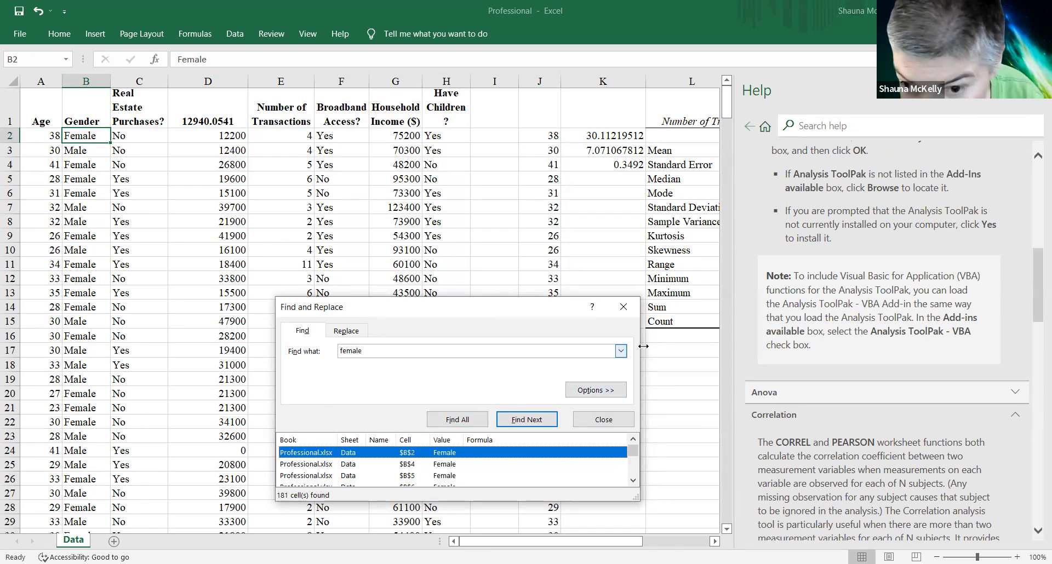
Enter "181 females" in cell L18, below the transaction statistics table.
{"action": "left_click", "coordinate": [663, 361]}
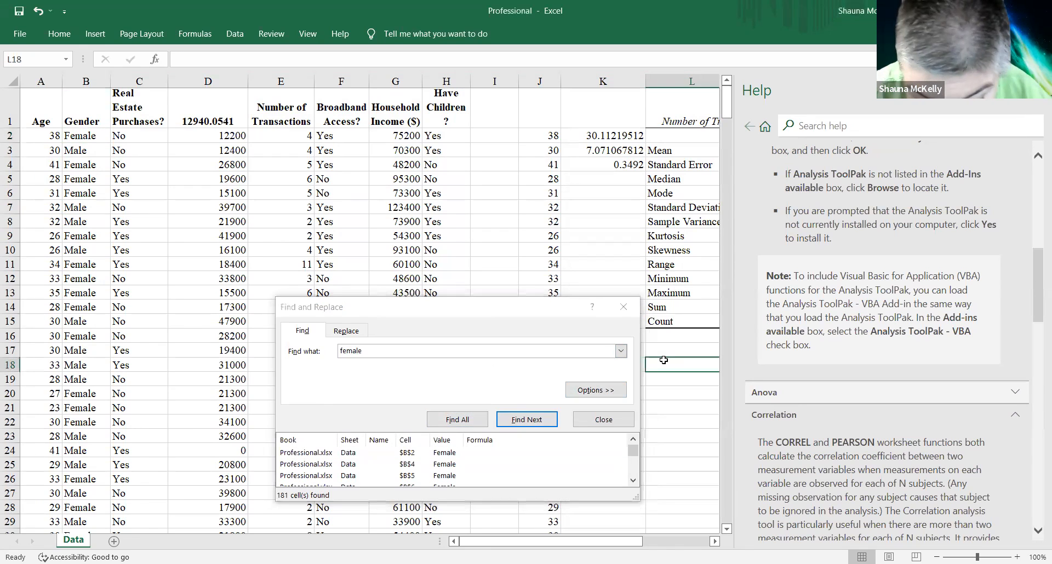
{"action": "type", "text": "181"}
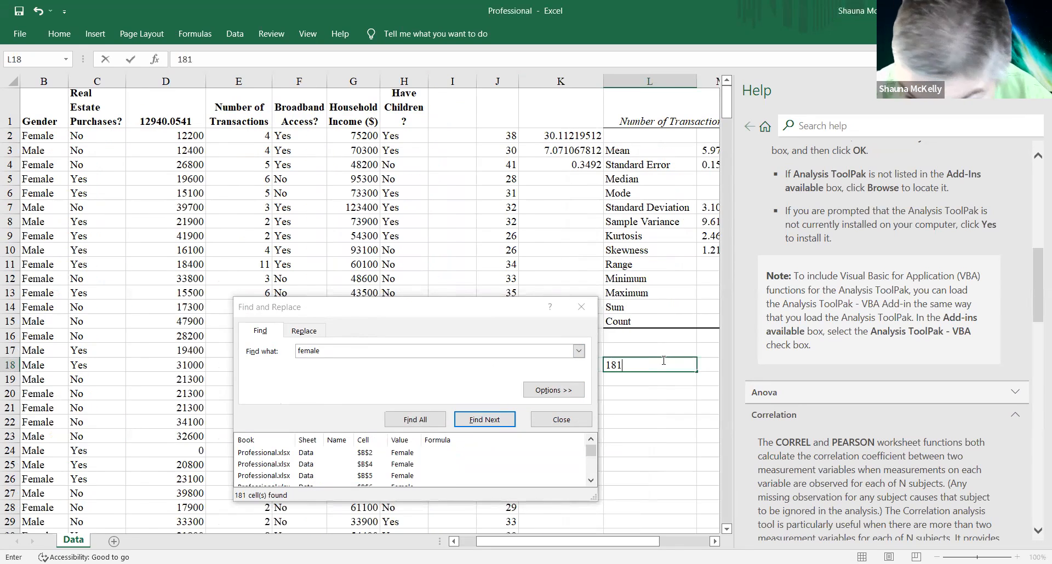
{"action": "type", "text": " females"}
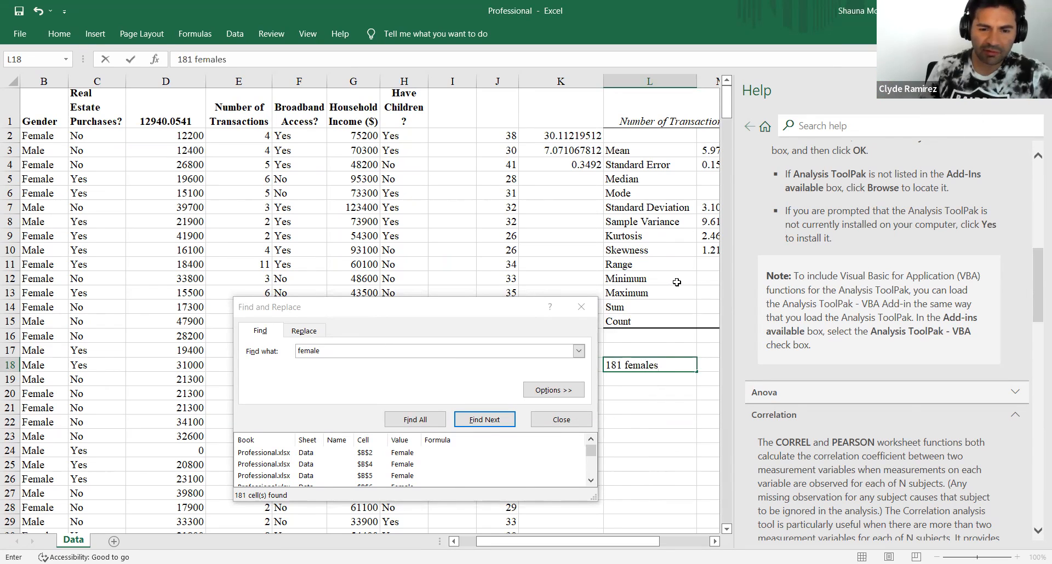
Enter 410-181 in cell L19 and "229 males" in cell L20, closing the search dialog.
{"action": "left_click", "coordinate": [644, 384]}
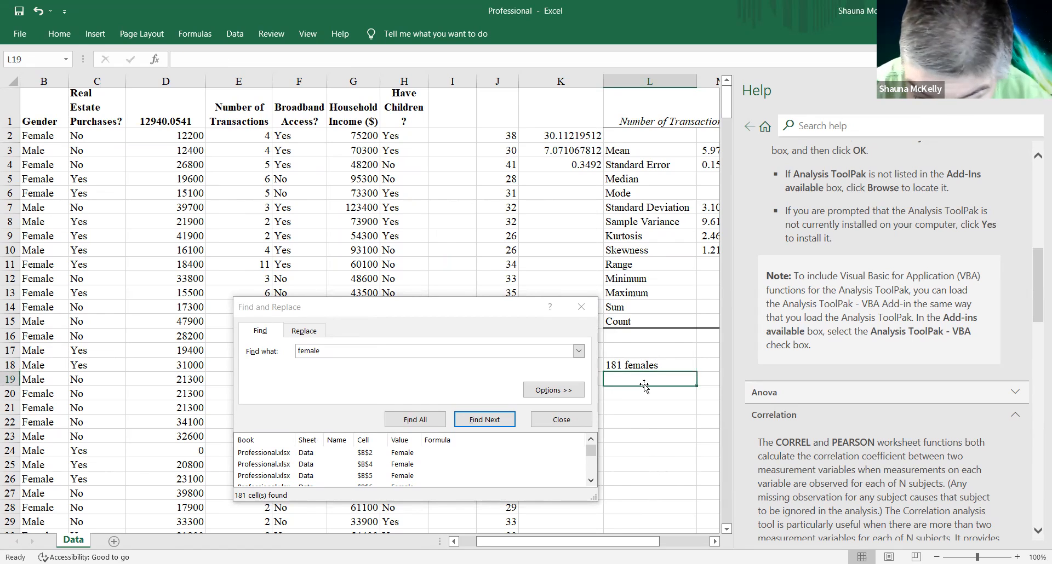
{"action": "type", "text": "41"}
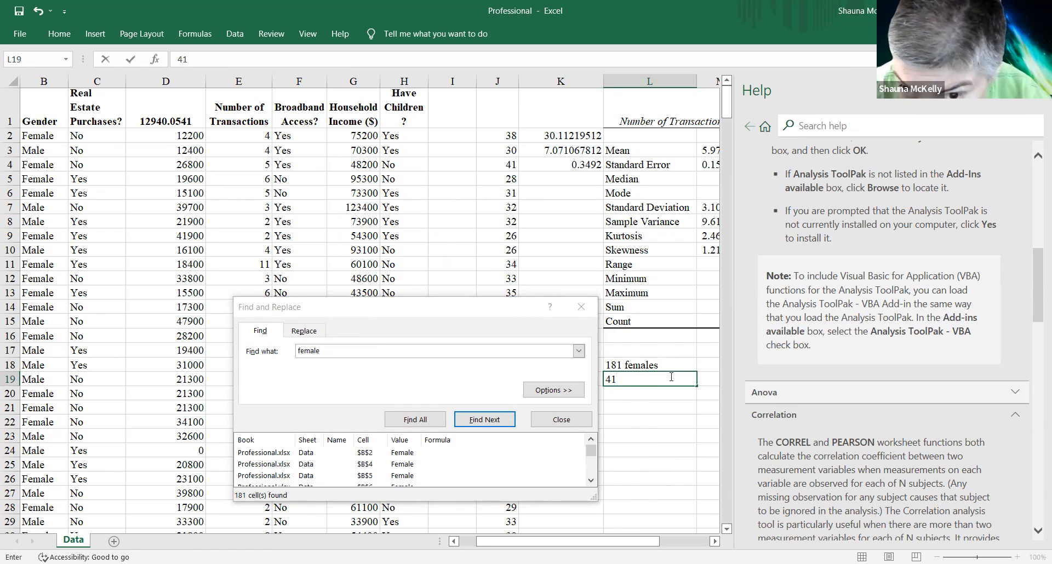
{"action": "type", "text": "0-18"}
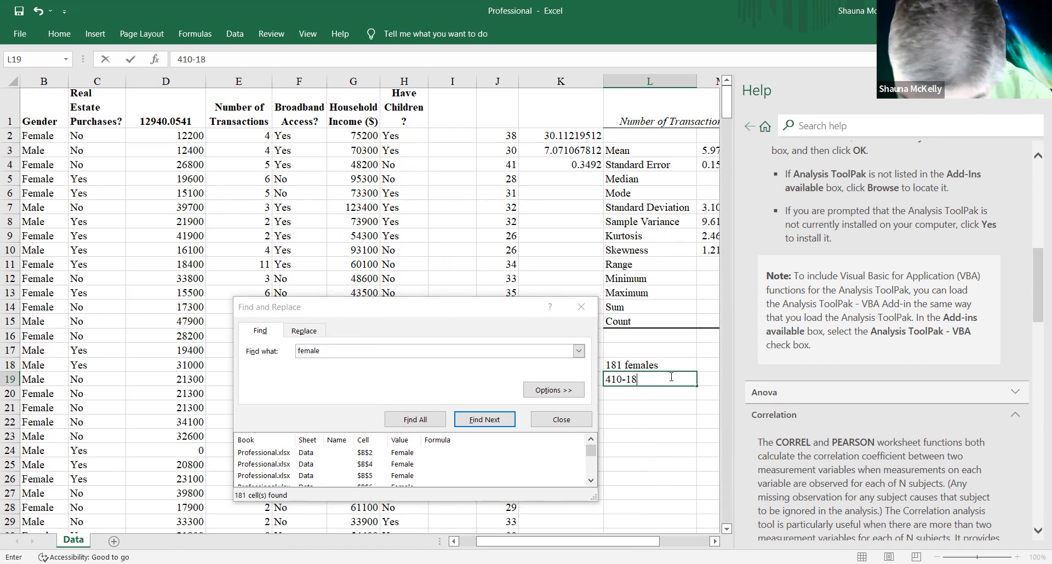
{"action": "type", "text": "1"}
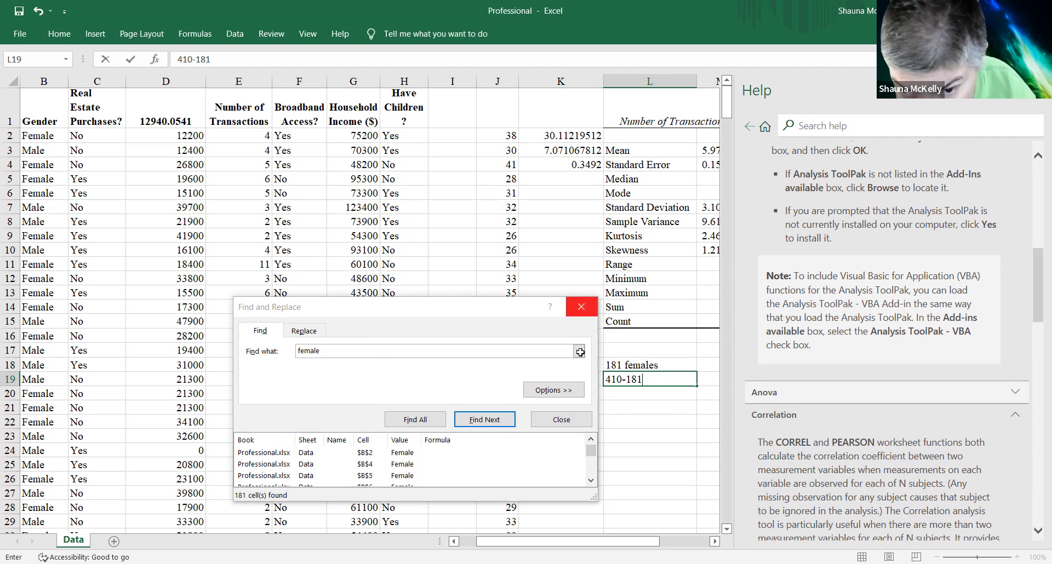
{"action": "left_click", "coordinate": [615, 392]}
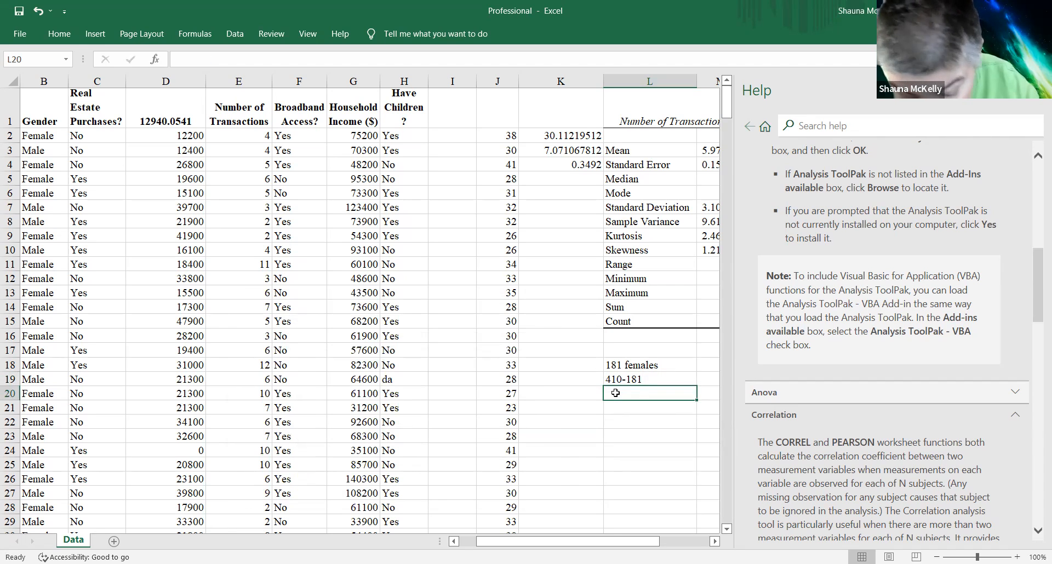
{"action": "type", "text": "22"}
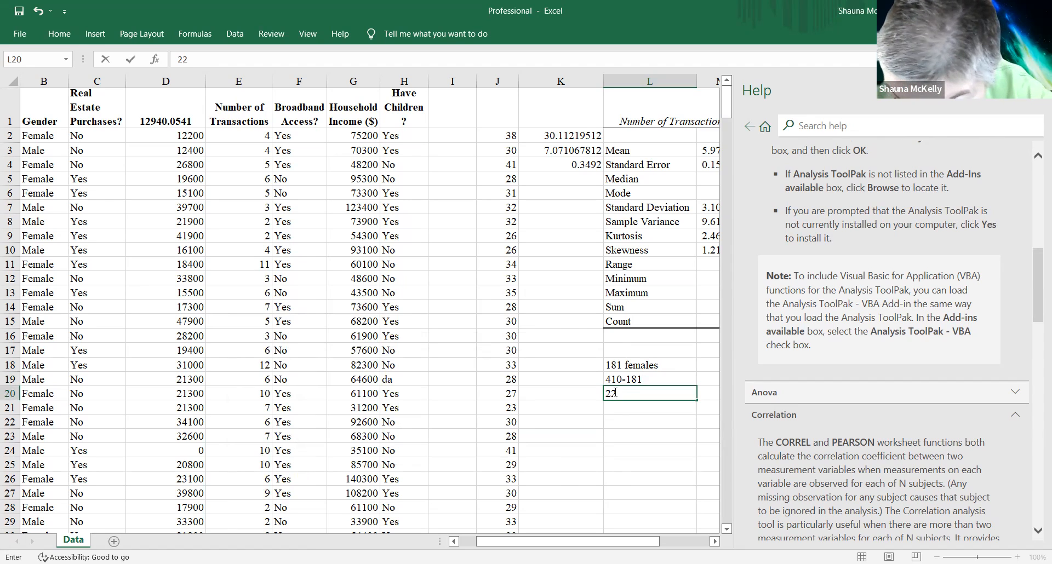
{"action": "type", "text": "9"}
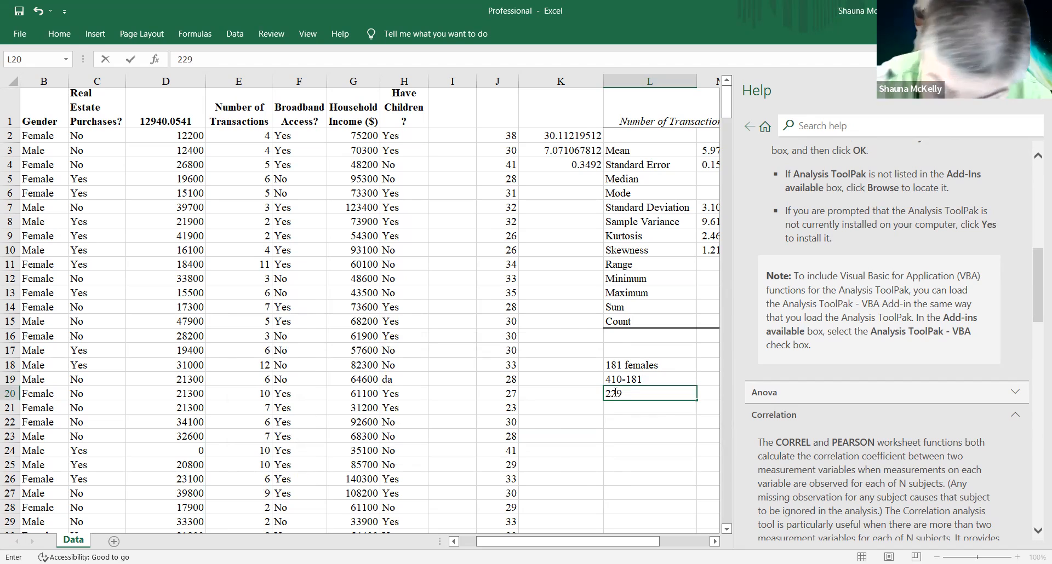
{"action": "type", "text": " males"}
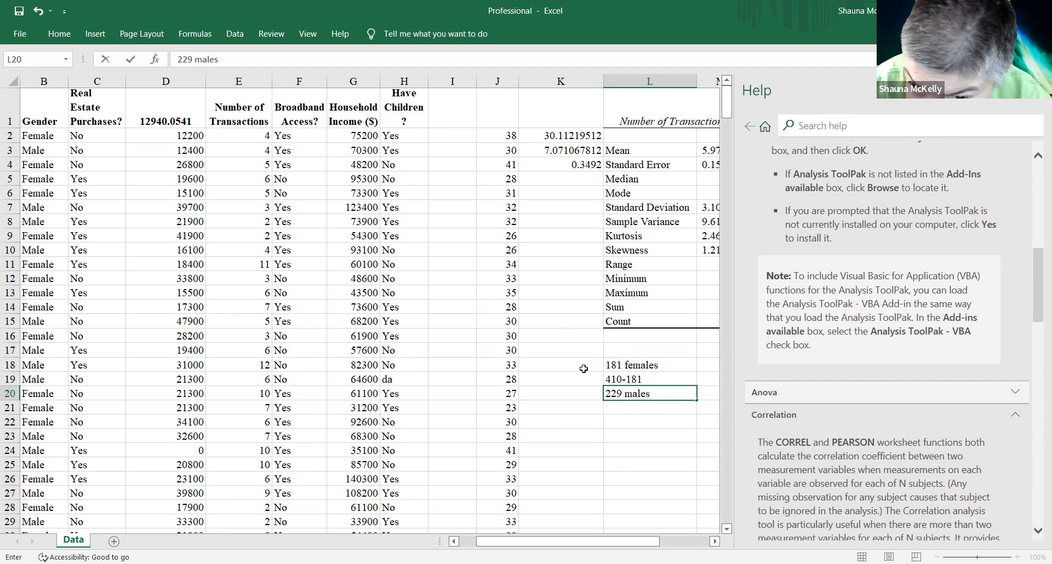
Calculate the proportion of males in cell L21 with the formula =229/410.
{"action": "left_click", "coordinate": [624, 411]}
{"action": "type", "text": "="}
{"action": "key", "text": "BackSpace"}
{"action": "type", "text": "=229"}
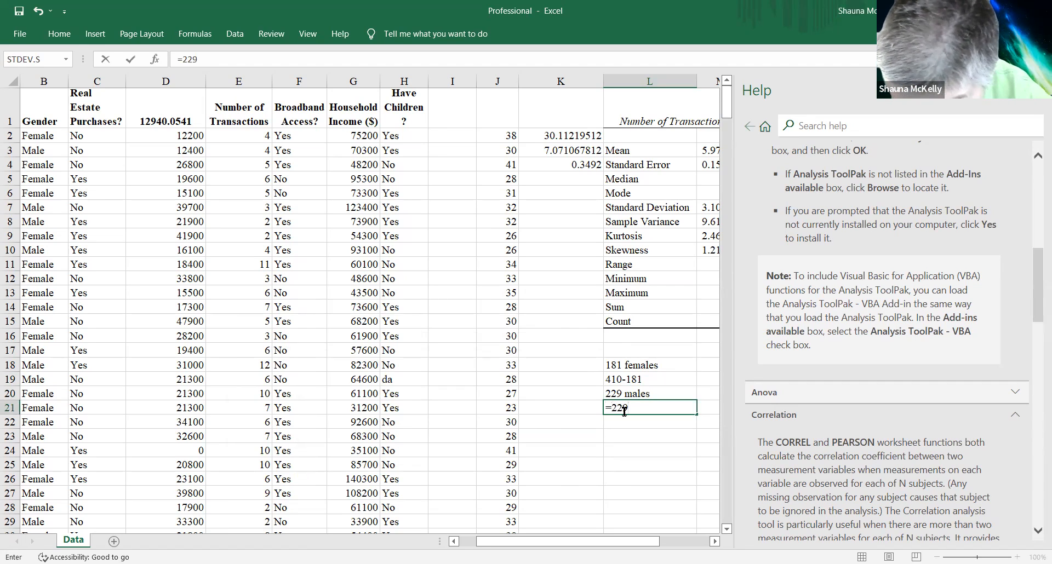
{"action": "type", "text": "/410"}
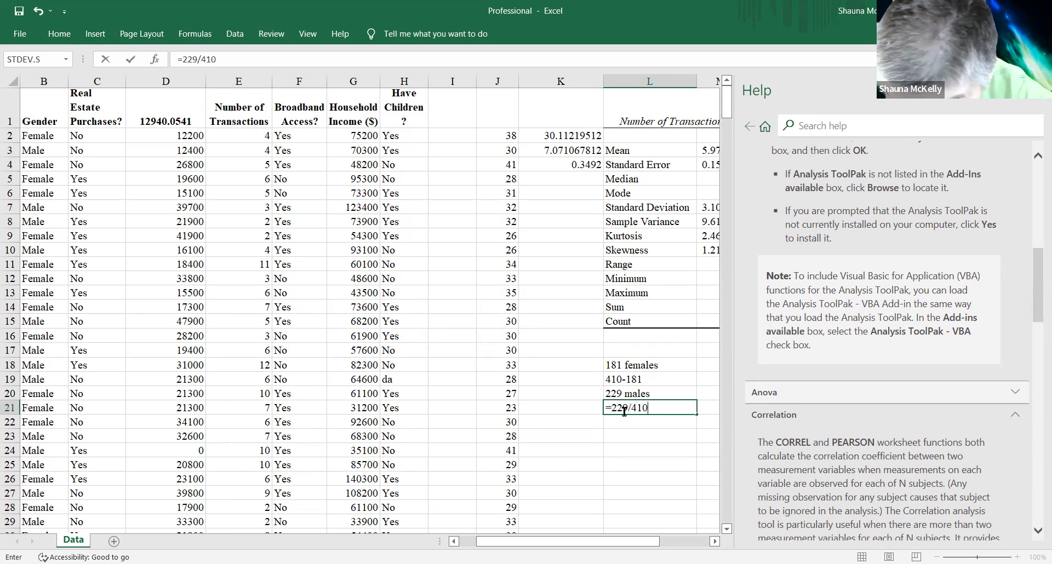
{"action": "key", "text": "Return"}
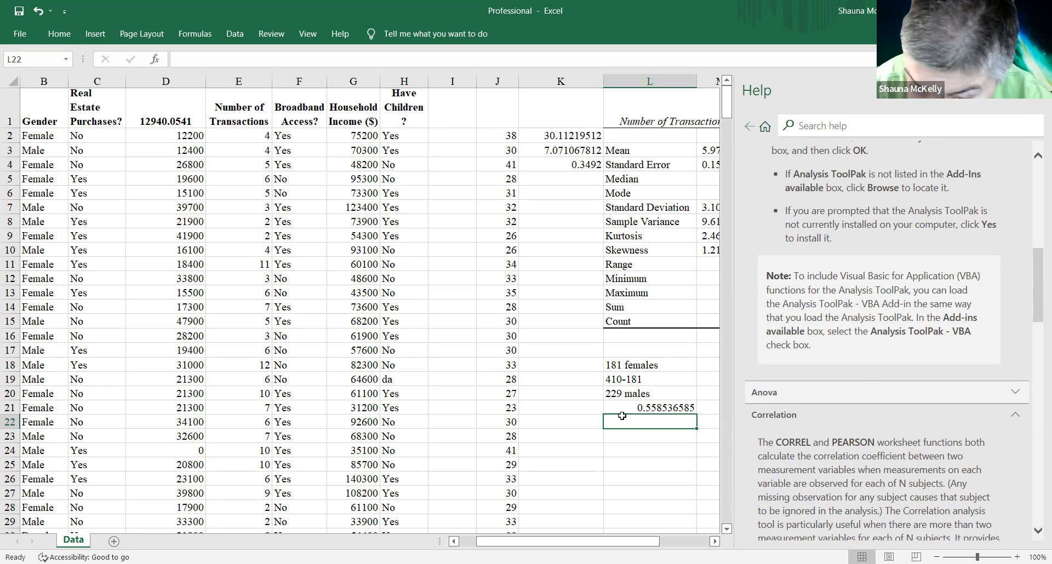
Calculate the proportion of females in cell L22 with the formula =181/410.
{"action": "type", "text": "="}
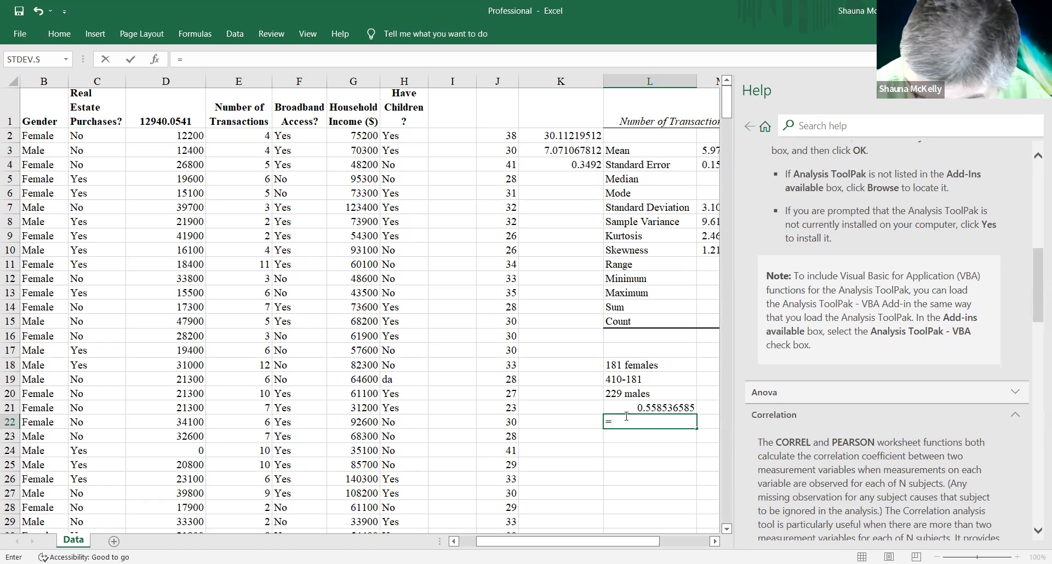
{"action": "type", "text": "181/"}
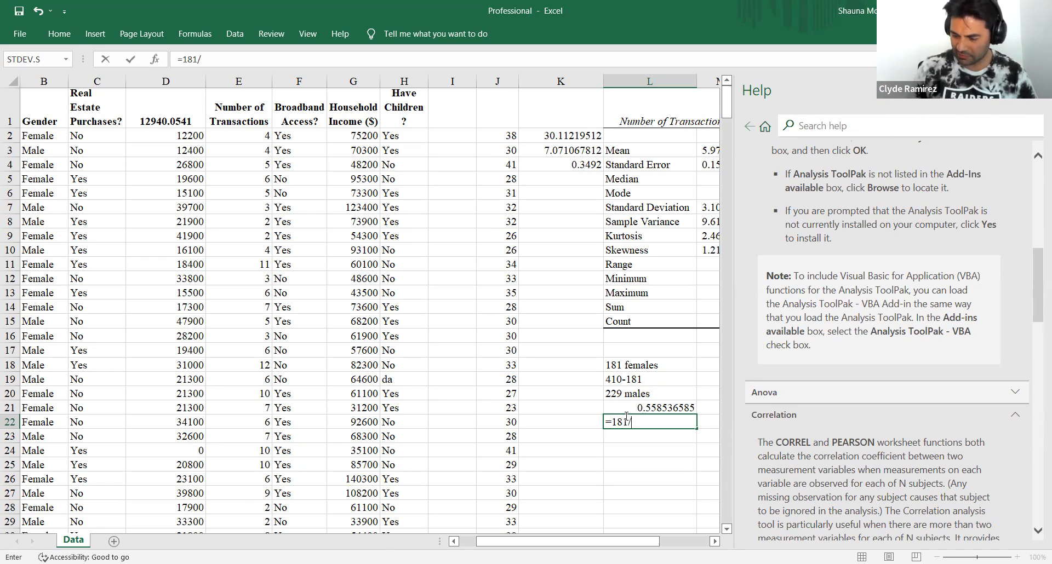
{"action": "type", "text": "410"}
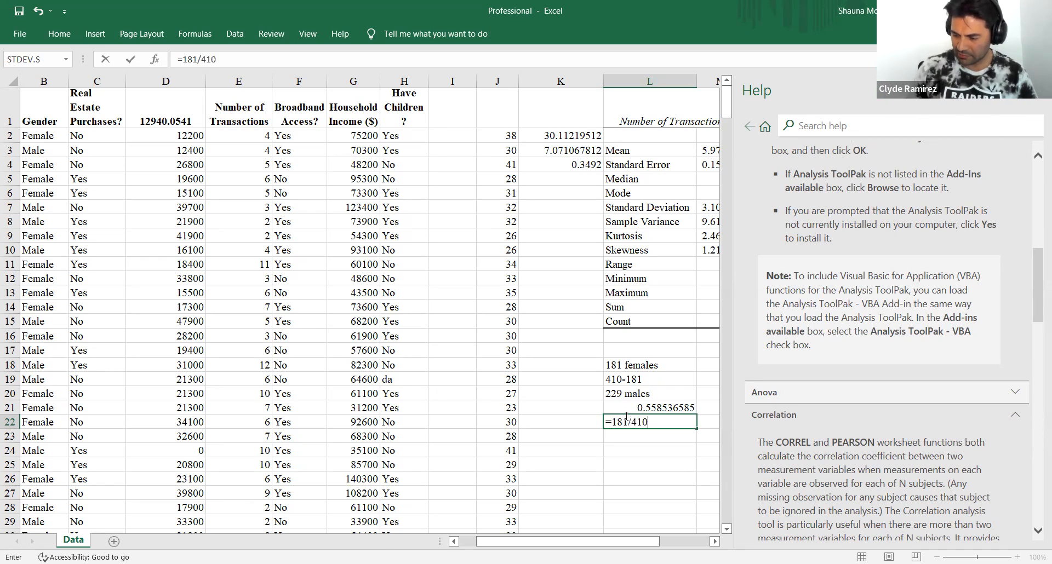
{"action": "key", "text": "Return"}
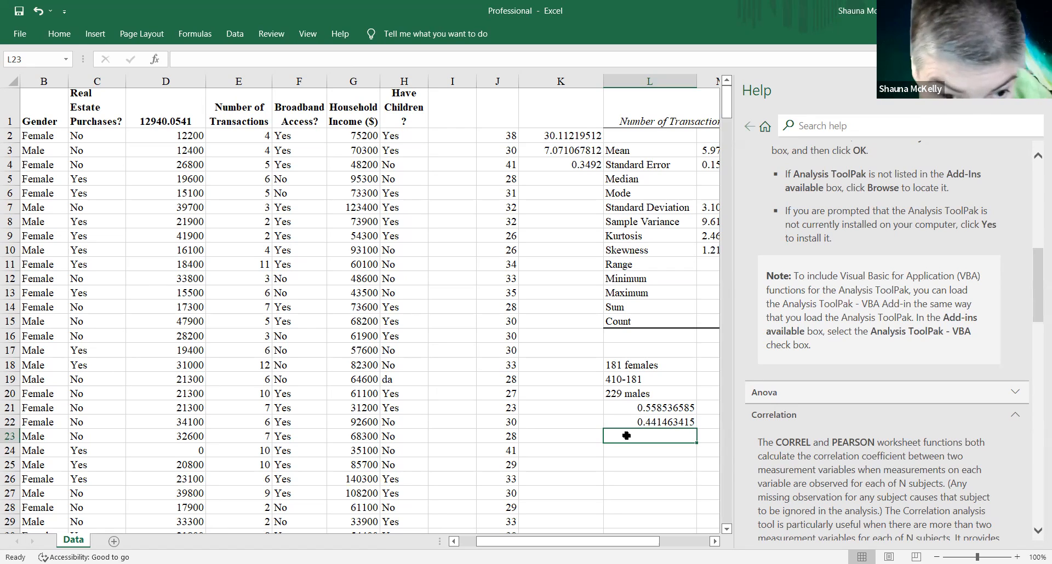
{"action": "left_click", "coordinate": [101, 119]}
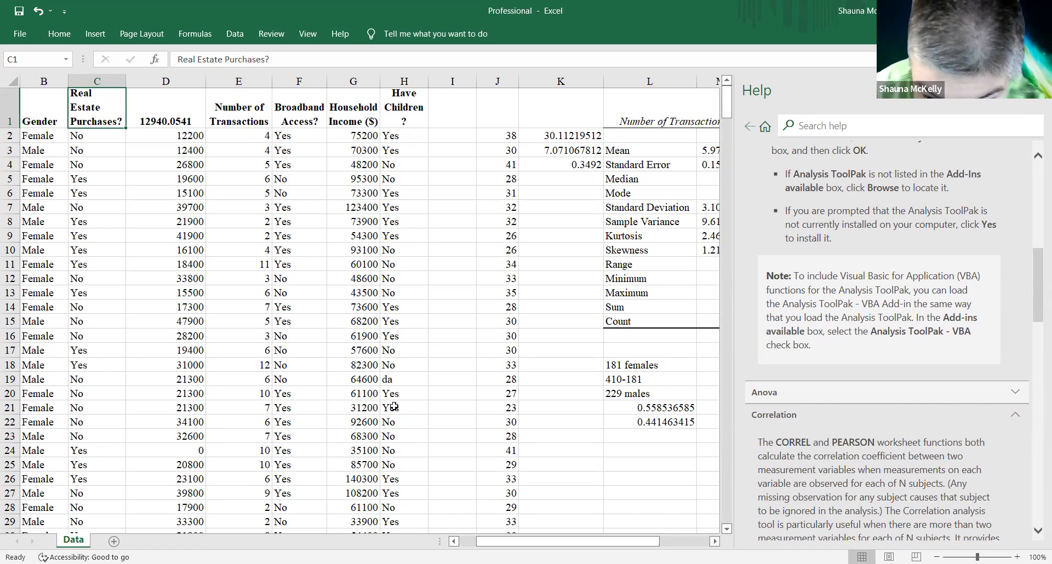
{"action": "left_click_drag", "start_coordinate": [561, 139], "coordinate": [628, 116]}
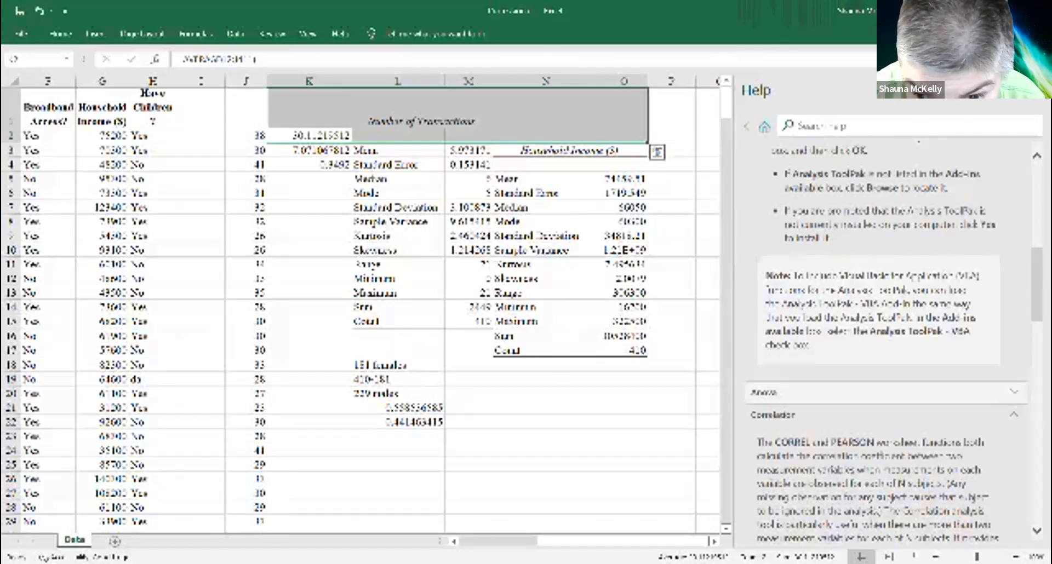
Switch to the browser, watch the Bing video on the COUNT, COUNTA, COUNTIF and COUNTIFS functions, and return to the video results.
{"action": "key", "text": "alt+Tab"}
{"action": "left_click", "coordinate": [736, 240]}
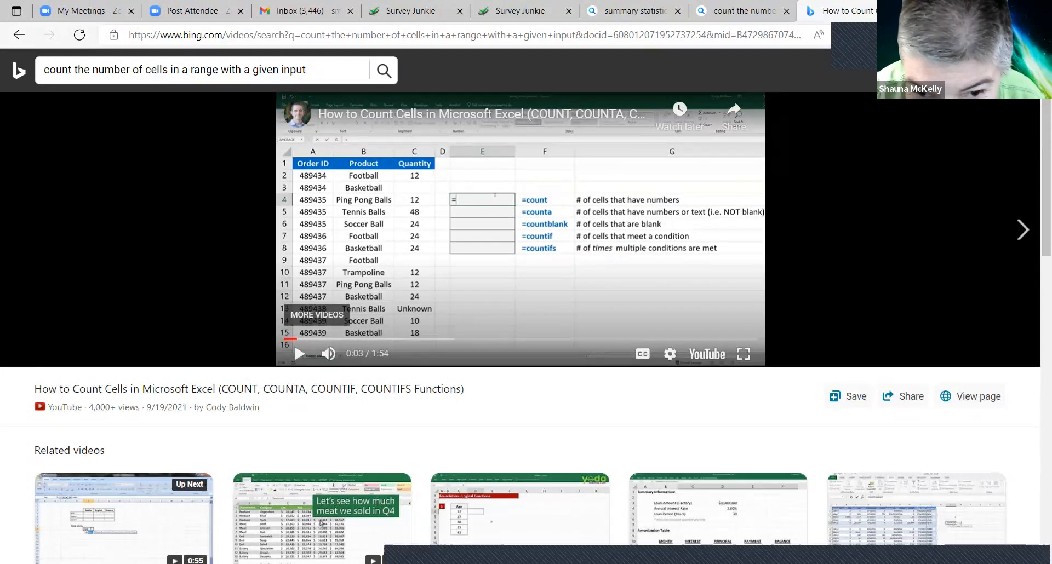
{"action": "left_click", "coordinate": [299, 353]}
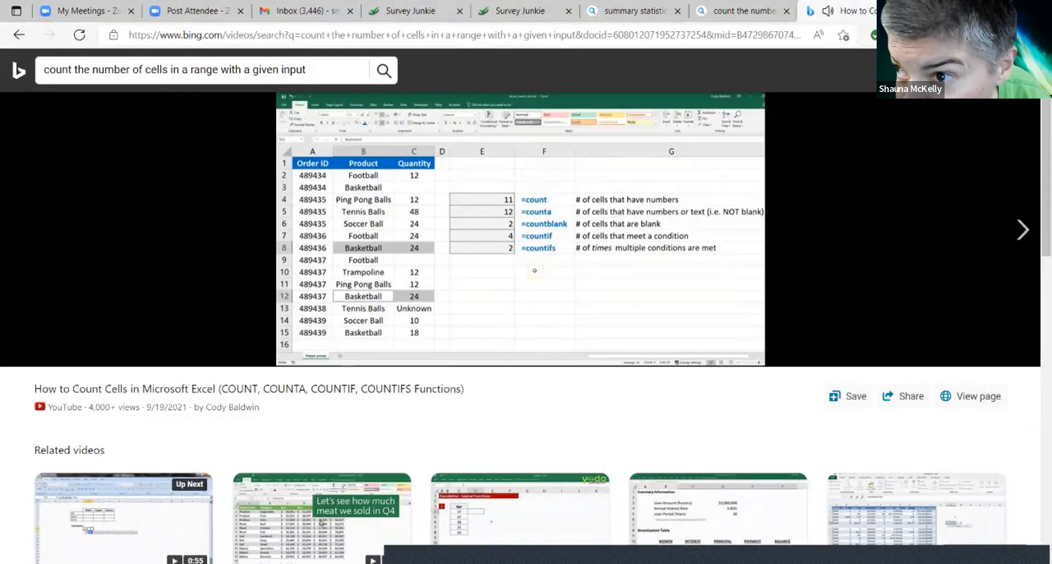
{"action": "left_click", "coordinate": [1022, 70]}
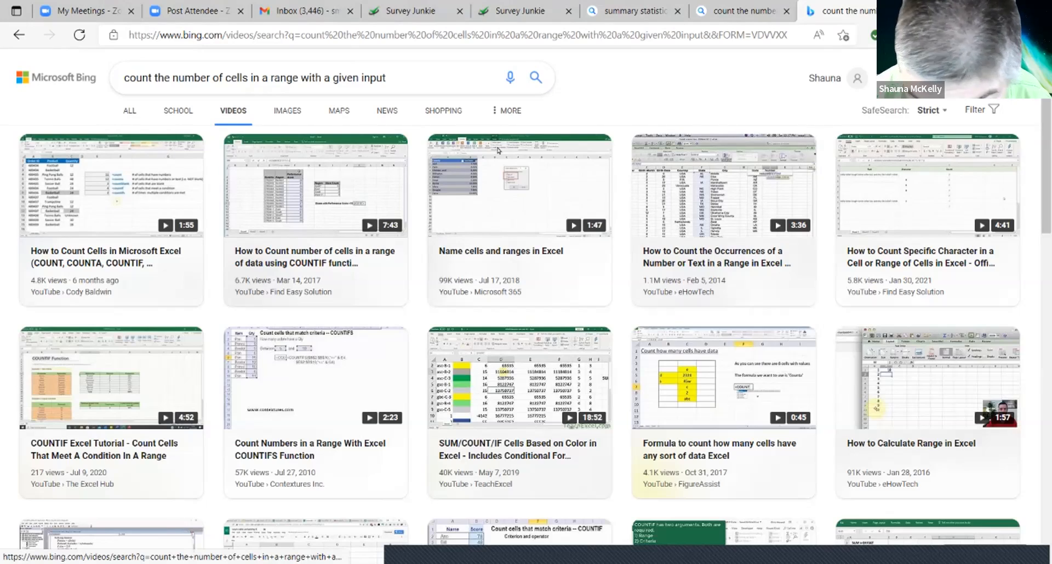
{"action": "left_click", "coordinate": [497, 150]}
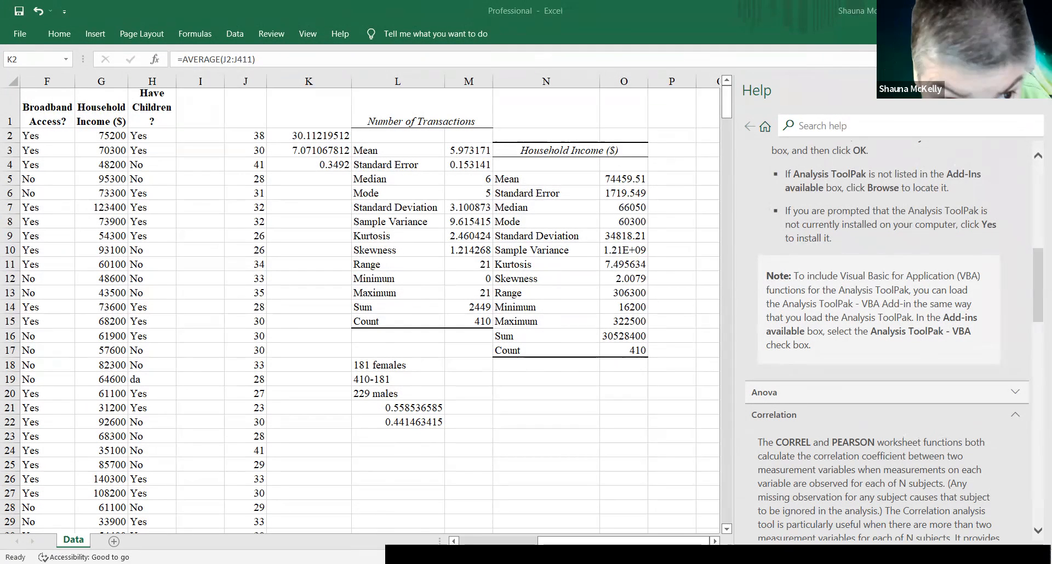
Try to count the "yes" answers for real estate purchases in cell L25 with the formula =countif(c1,c411,"yes").
{"action": "scroll", "coordinate": [369, 310], "scroll_direction": "left", "scroll_amount": 3}
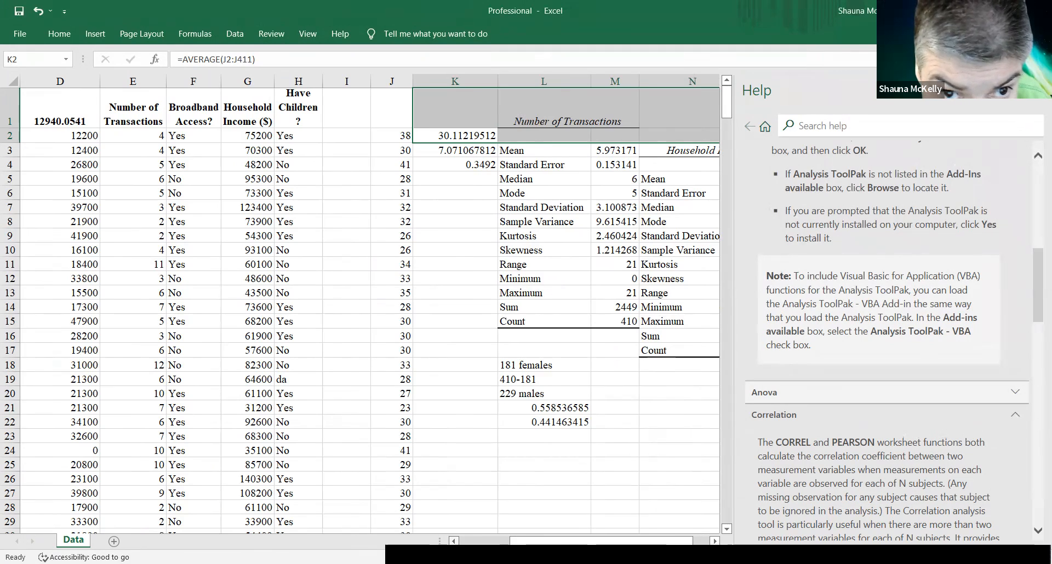
{"action": "scroll", "coordinate": [370, 310], "scroll_direction": "left", "scroll_amount": 3}
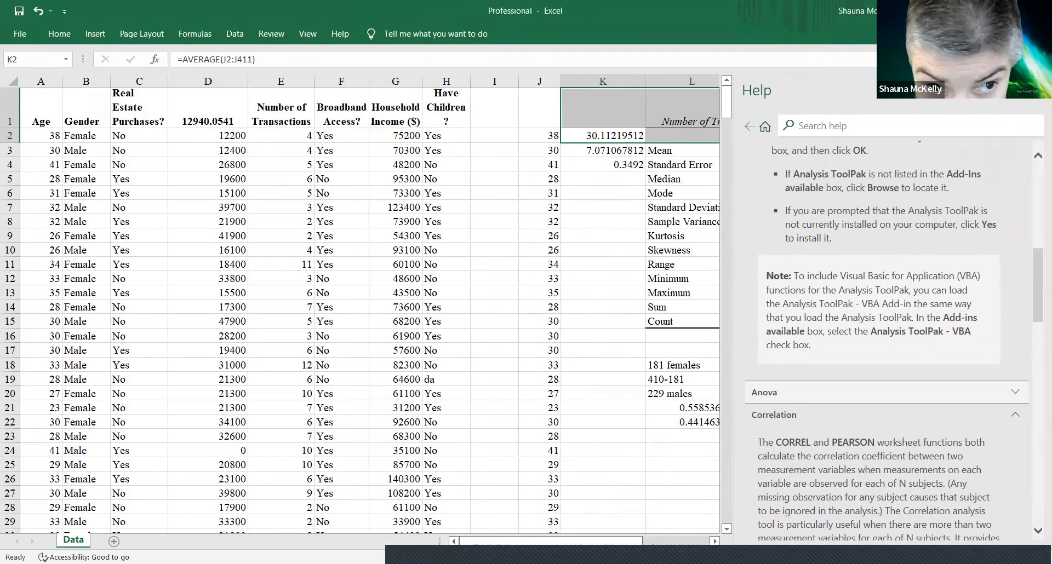
{"action": "right_click", "coordinate": [140, 81]}
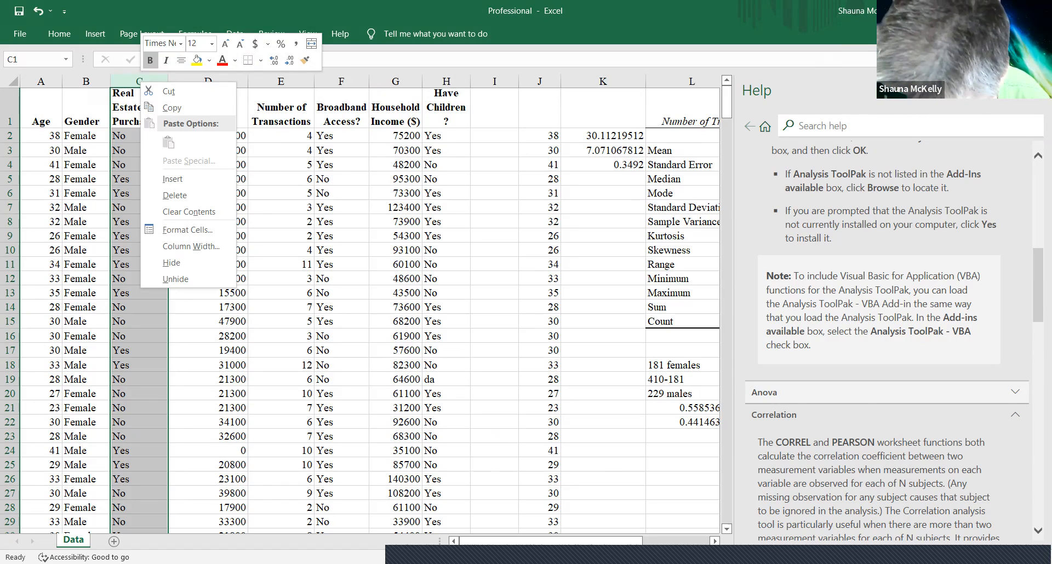
{"action": "left_click", "coordinate": [683, 465]}
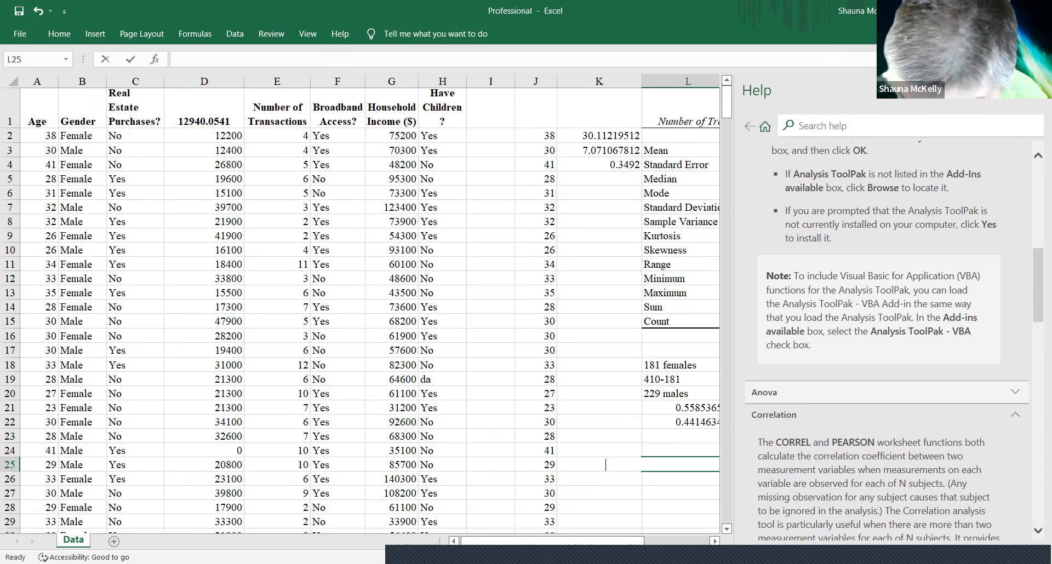
{"action": "type", "text": "="}
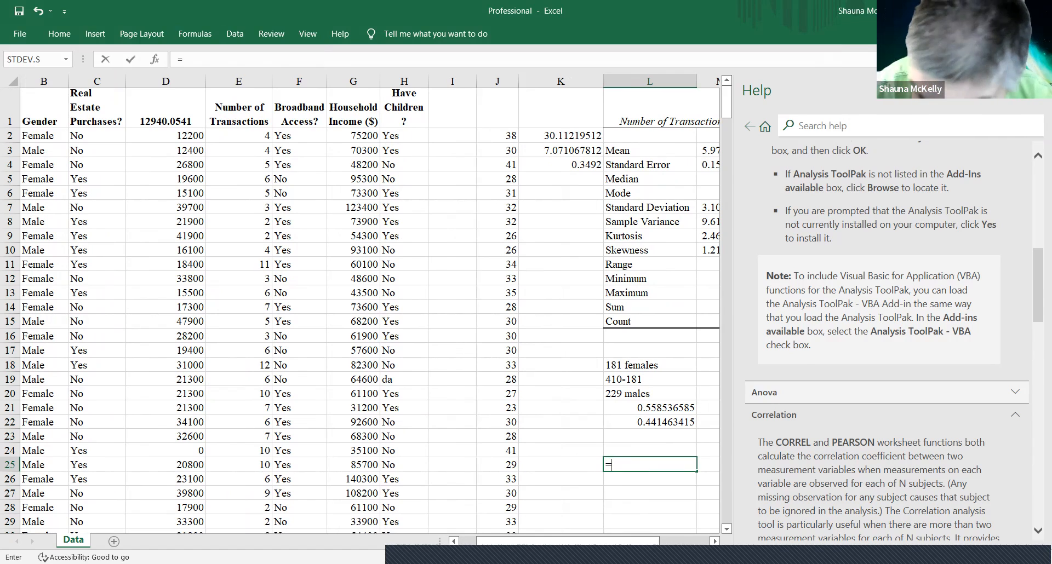
{"action": "type", "text": "coun"}
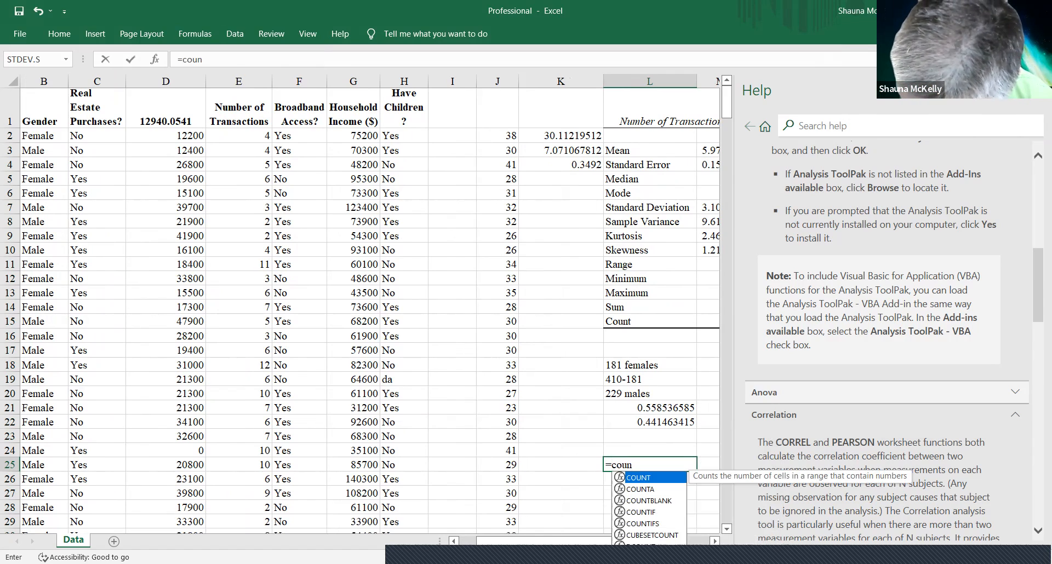
{"action": "type", "text": "tif"}
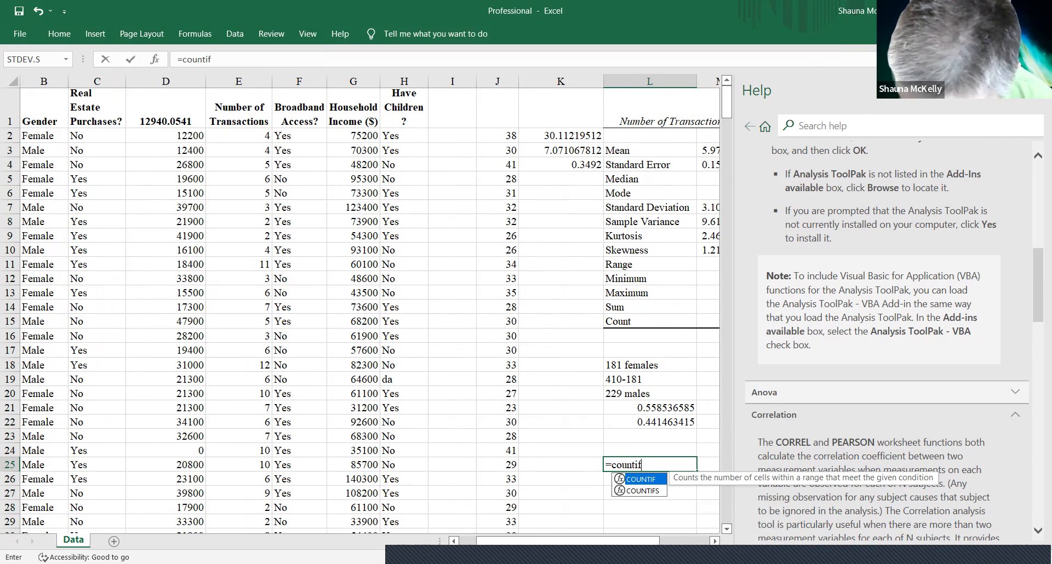
{"action": "type", "text": "("}
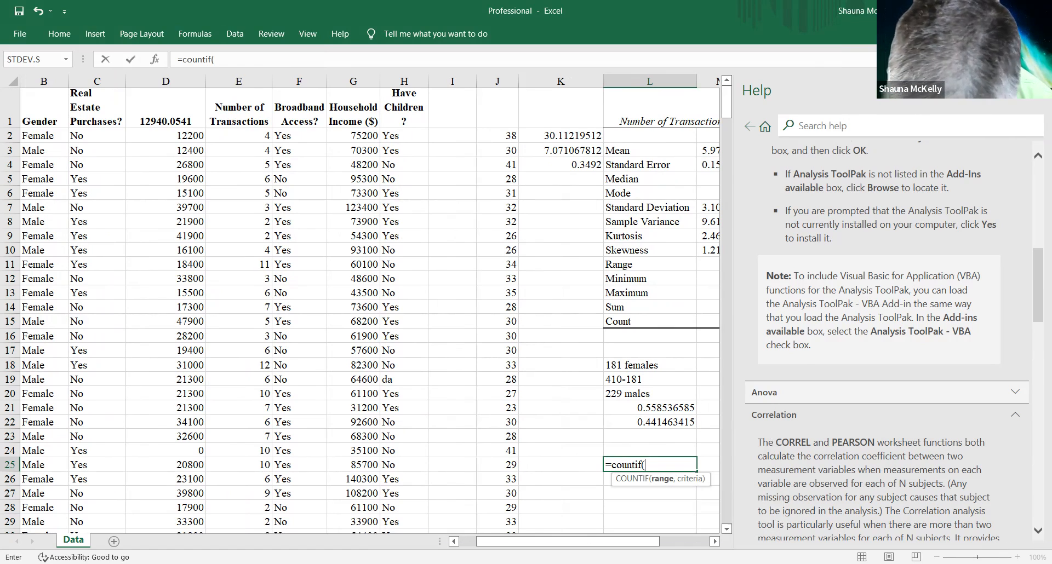
{"action": "type", "text": "c"}
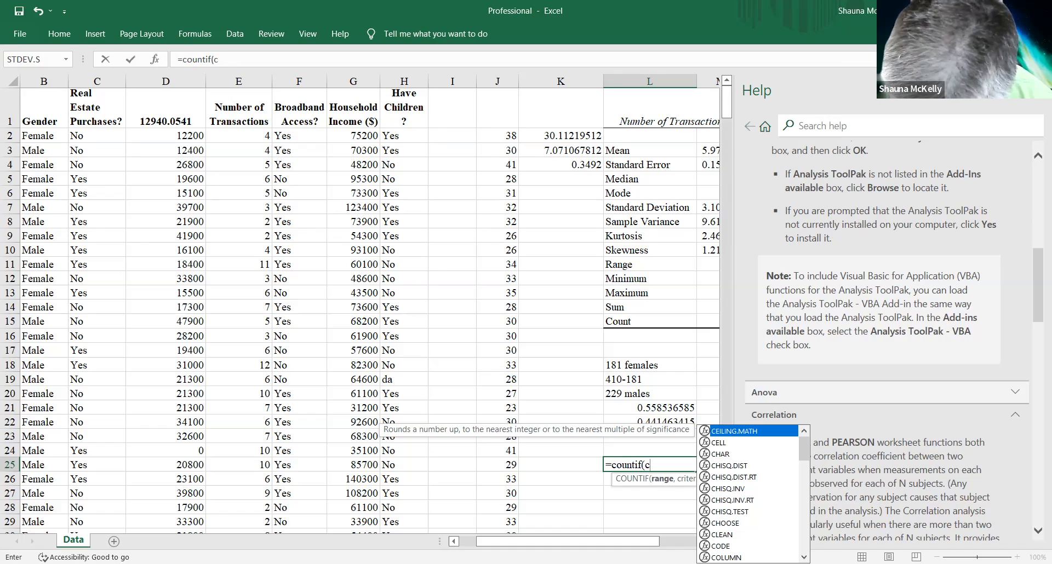
{"action": "type", "text": "1,"}
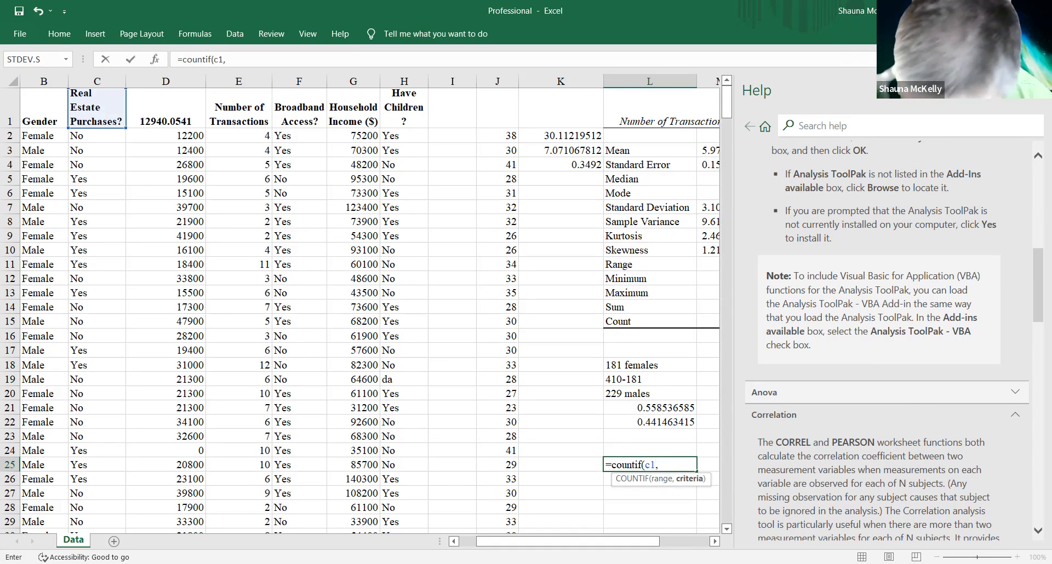
{"action": "type", "text": "c411,"}
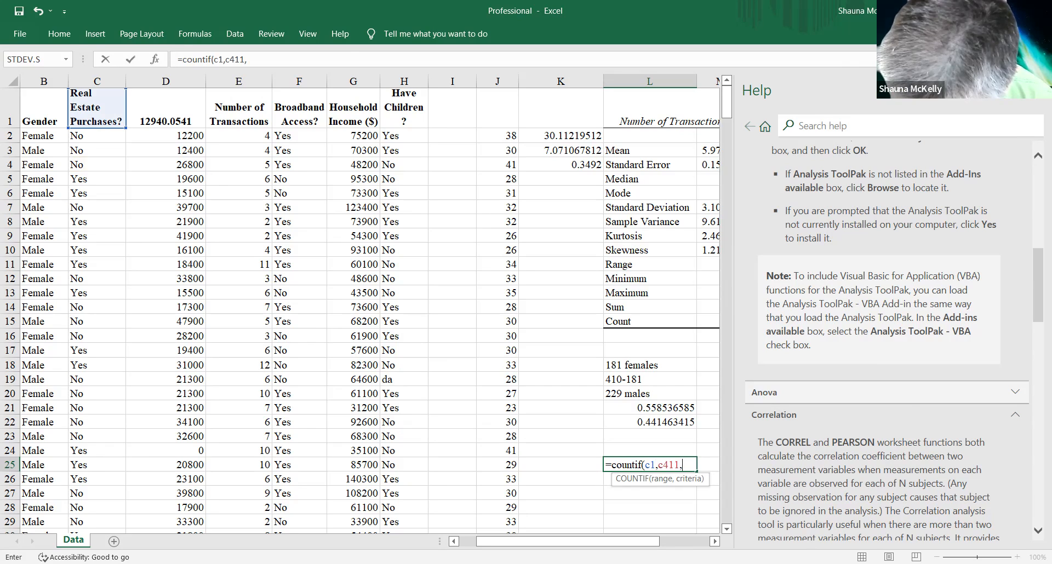
{"action": "type", "text": " \"yes\""}
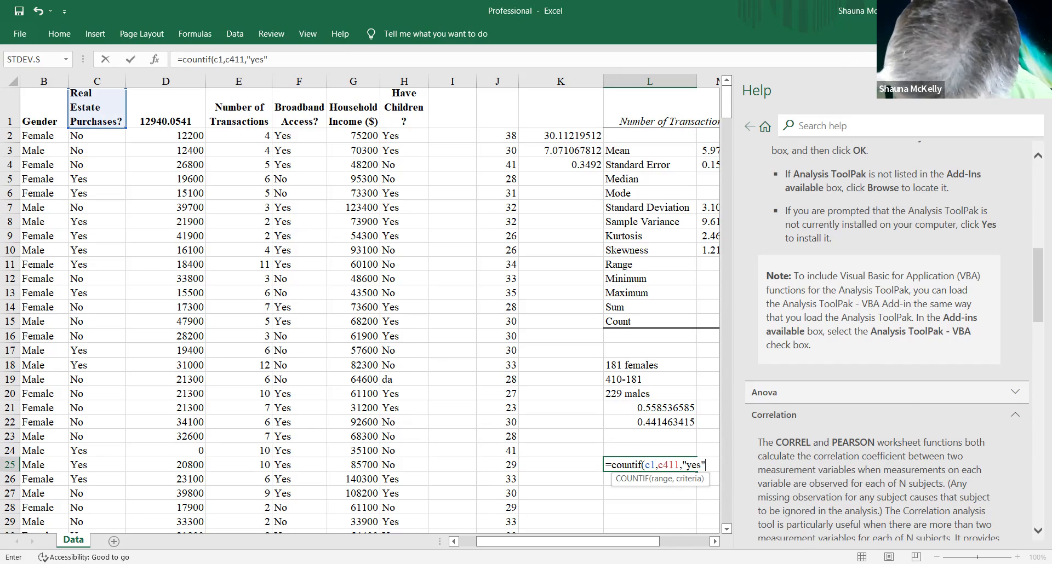
{"action": "type", "text": ")"}
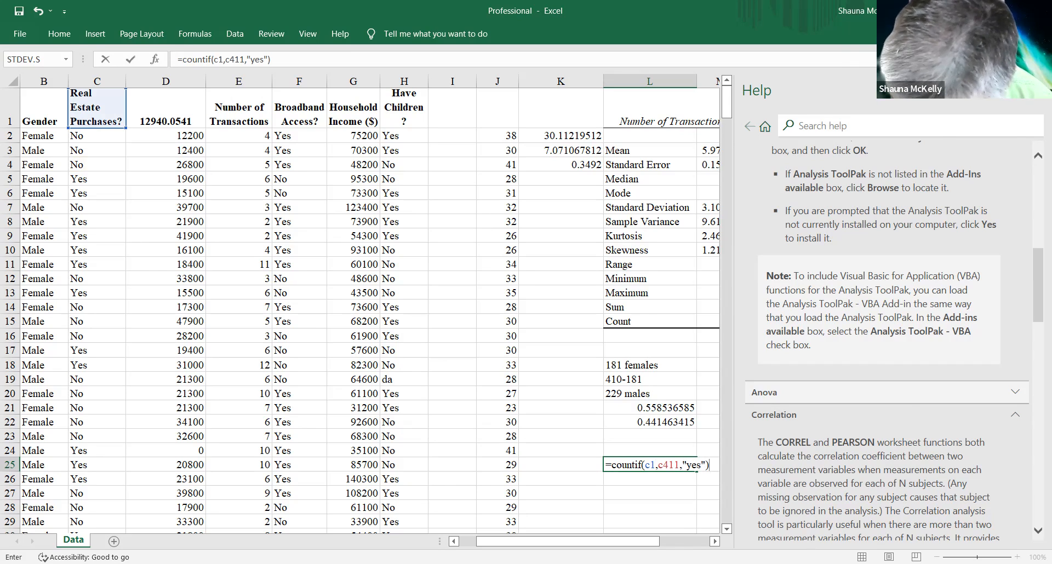
{"action": "key", "text": "Return"}
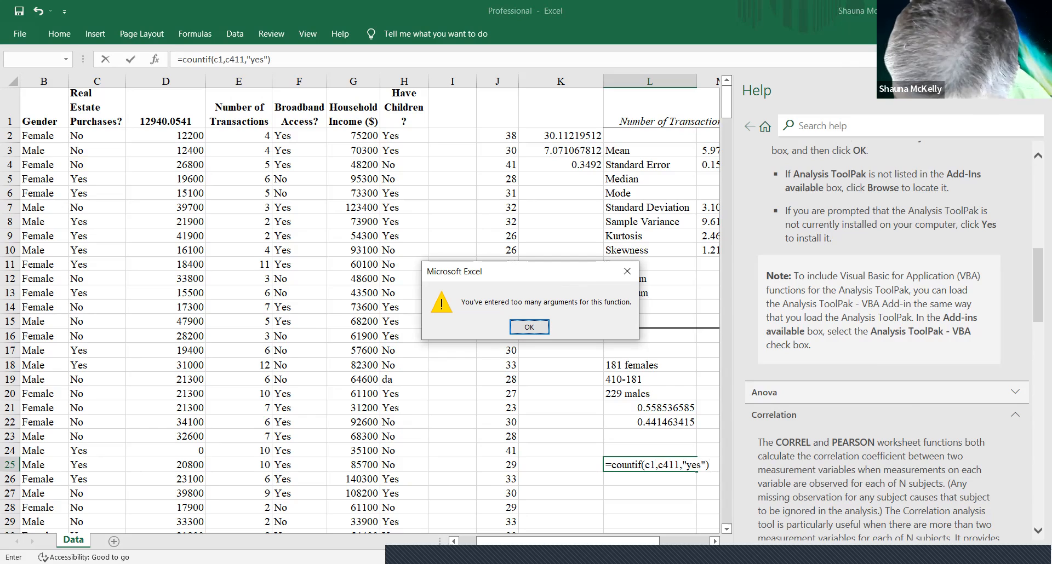
{"action": "key", "text": "Return"}
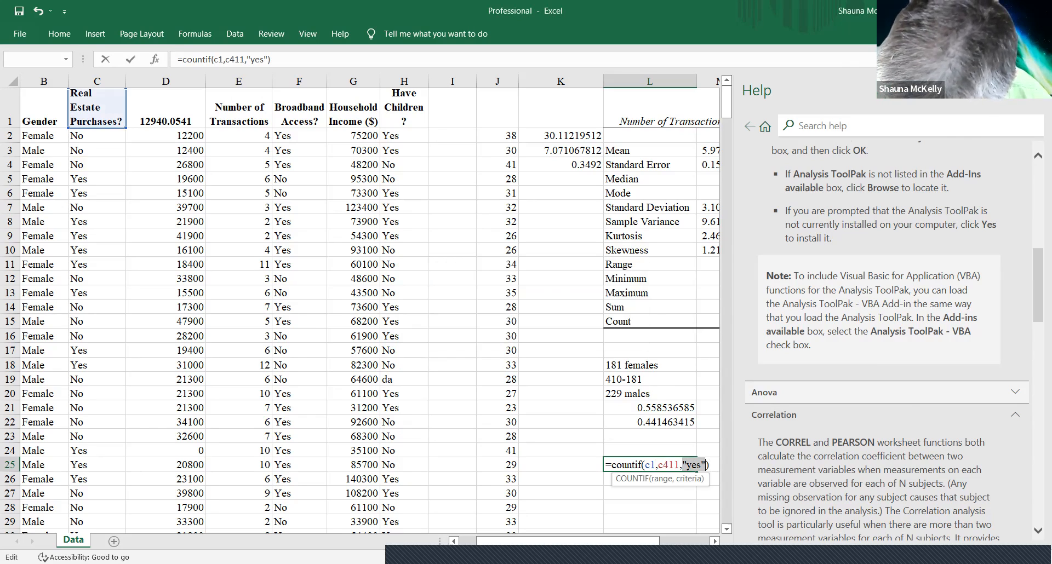
Remove the quotation marks around yes in cell L25 and try the formula =countif(c1,c411,yes).
{"action": "left_click", "coordinate": [686, 465]}
{"action": "key", "text": "BackSpace"}
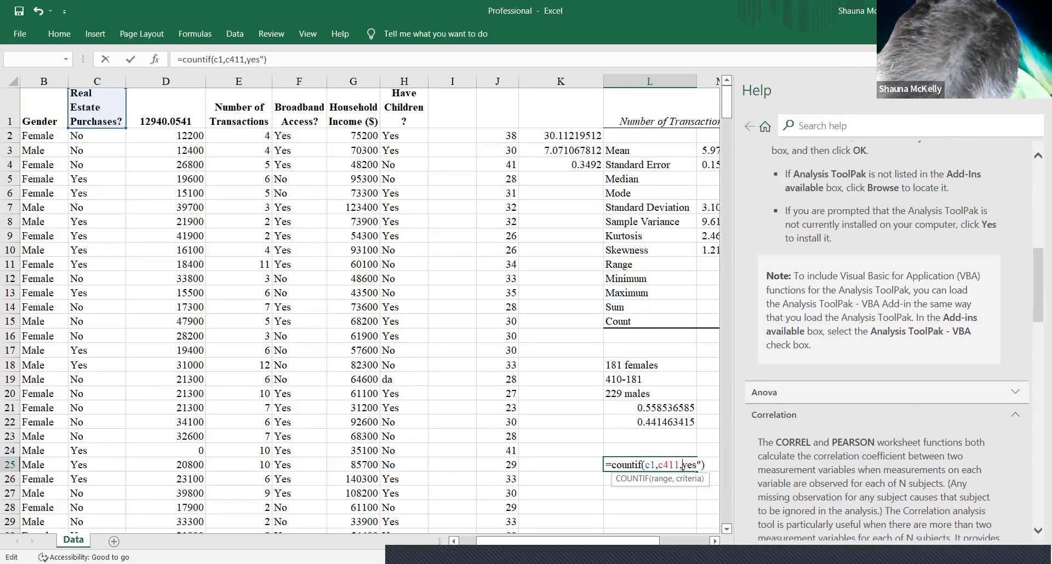
{"action": "left_click", "coordinate": [697, 465]}
{"action": "key", "text": "BackSpace"}
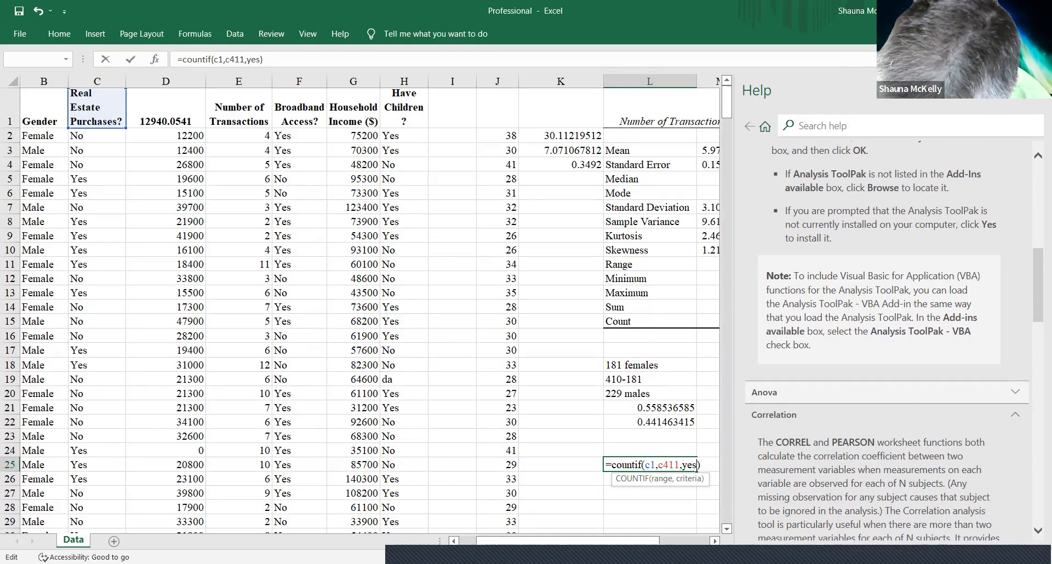
{"action": "key", "text": "Return"}
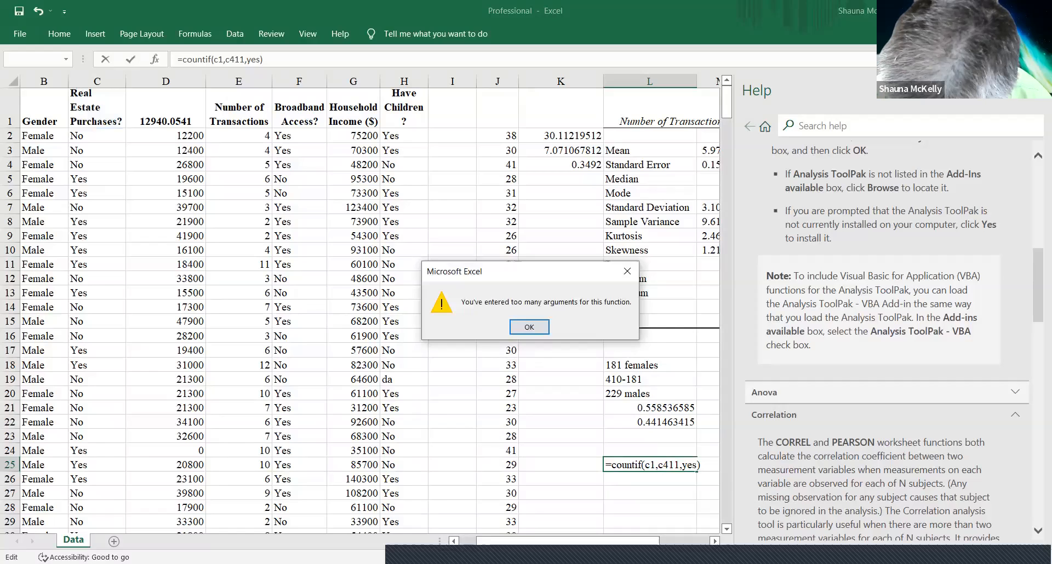
{"action": "key", "text": "Return"}
Rewrite the formula in cell L25 with a colon range as =countif(c1:c411,yes).
{"action": "key", "text": "BackSpace"}
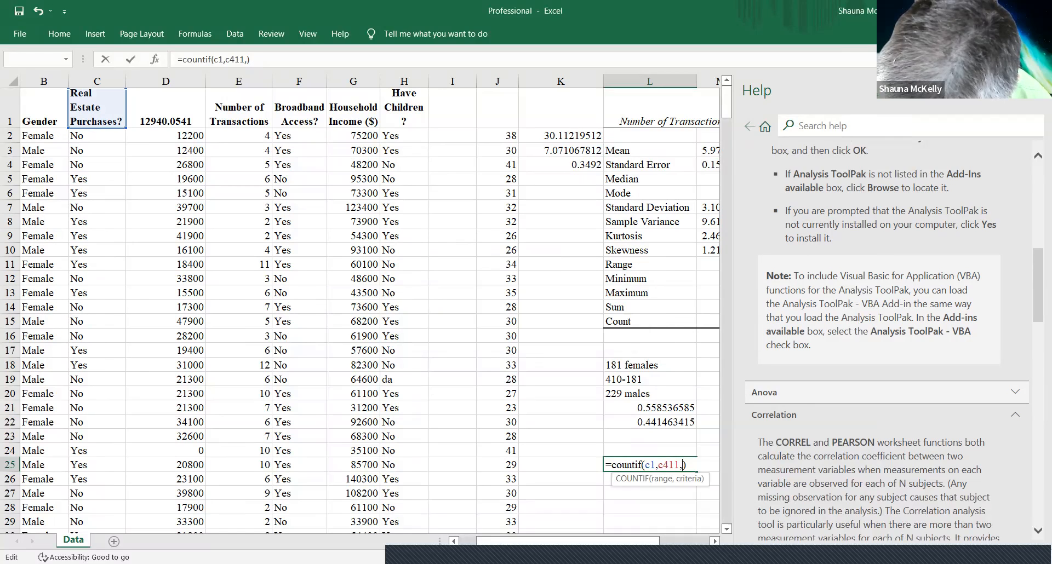
{"action": "key", "text": "BackSpace"}
{"action": "key", "text": "BackSpace"}
{"action": "key", "text": "BackSpace"}
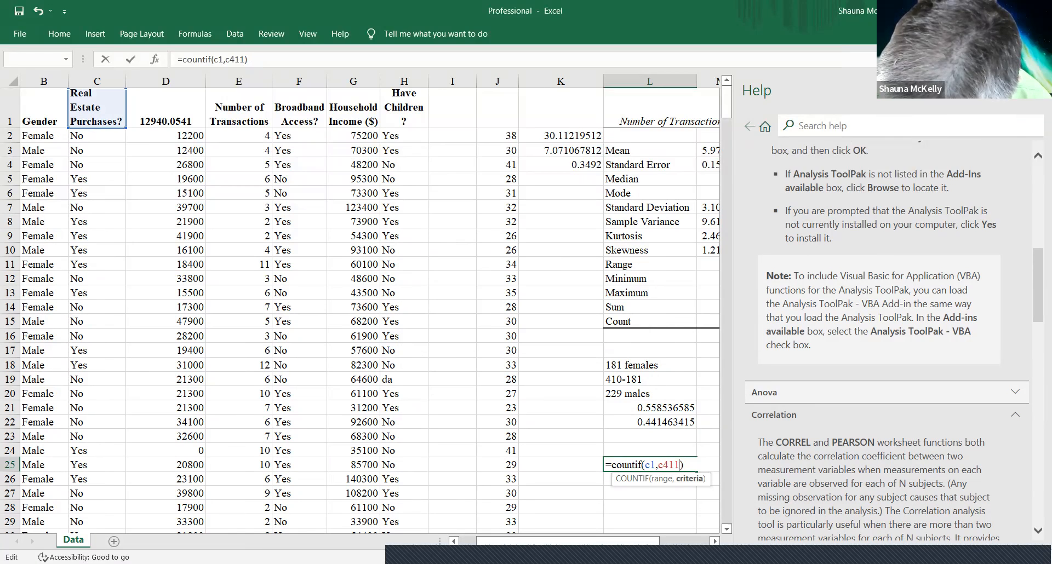
{"action": "key", "text": "BackSpace"}
{"action": "key", "text": "BackSpace"}
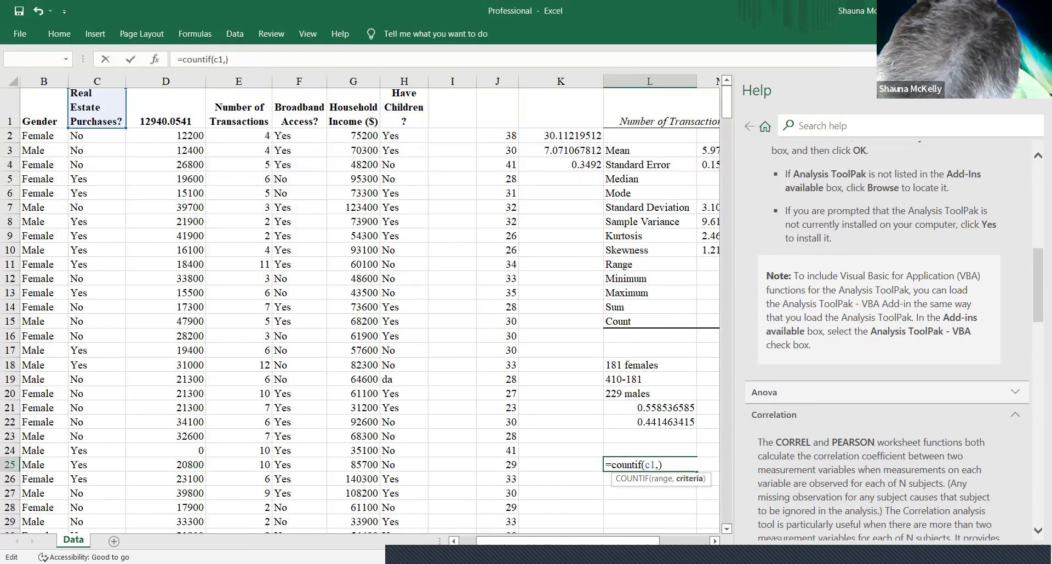
{"action": "key", "text": "BackSpace"}
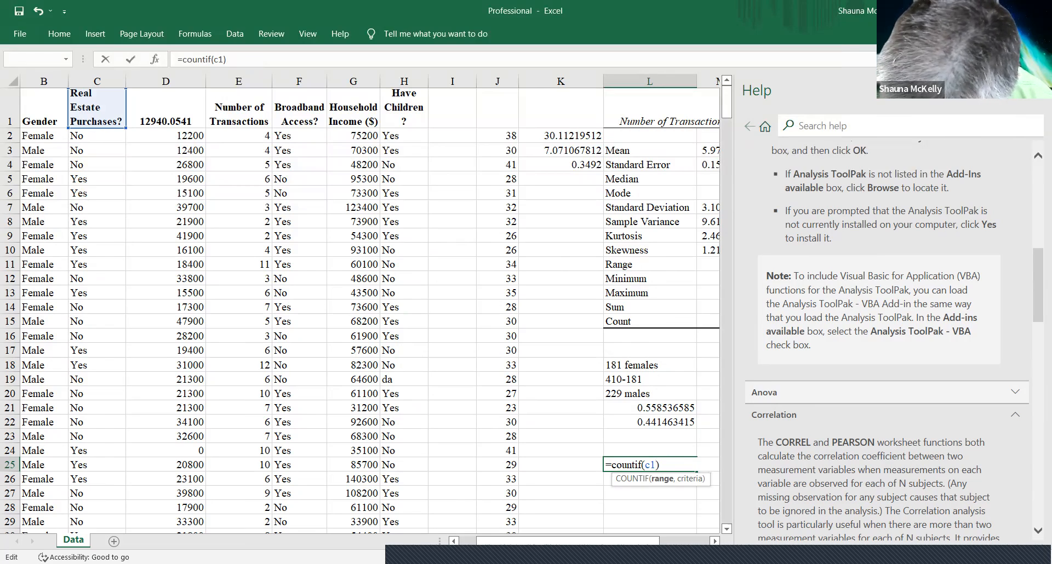
{"action": "type", "text": ","}
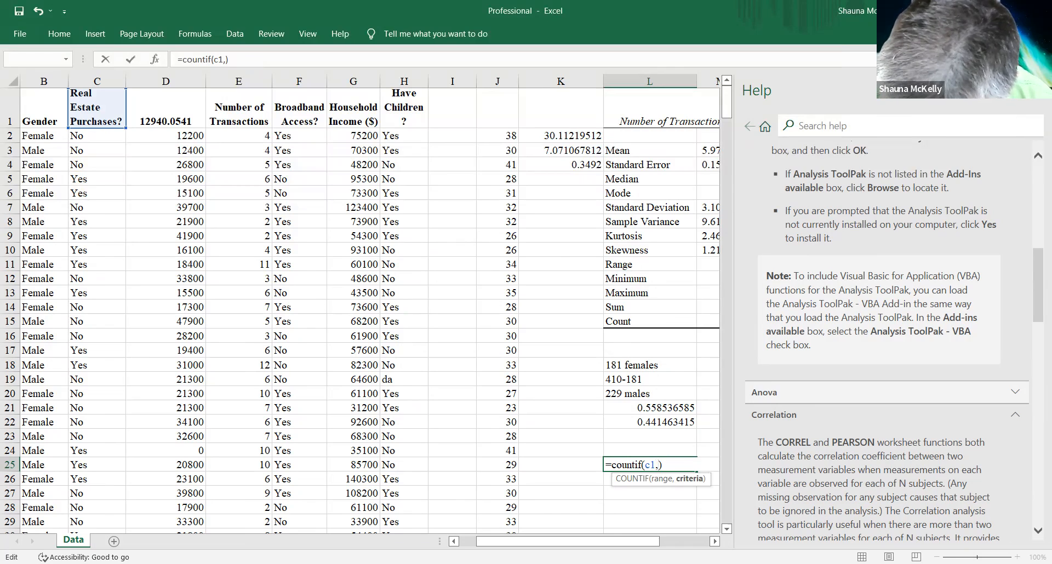
{"action": "key", "text": "BackSpace"}
{"action": "type", "text": ":"}
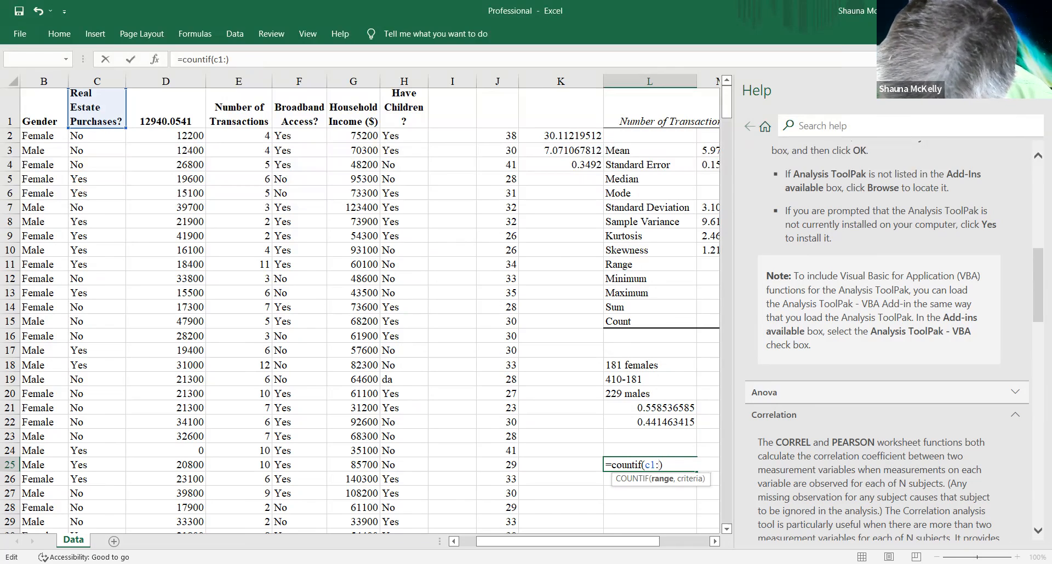
{"action": "type", "text": "c"}
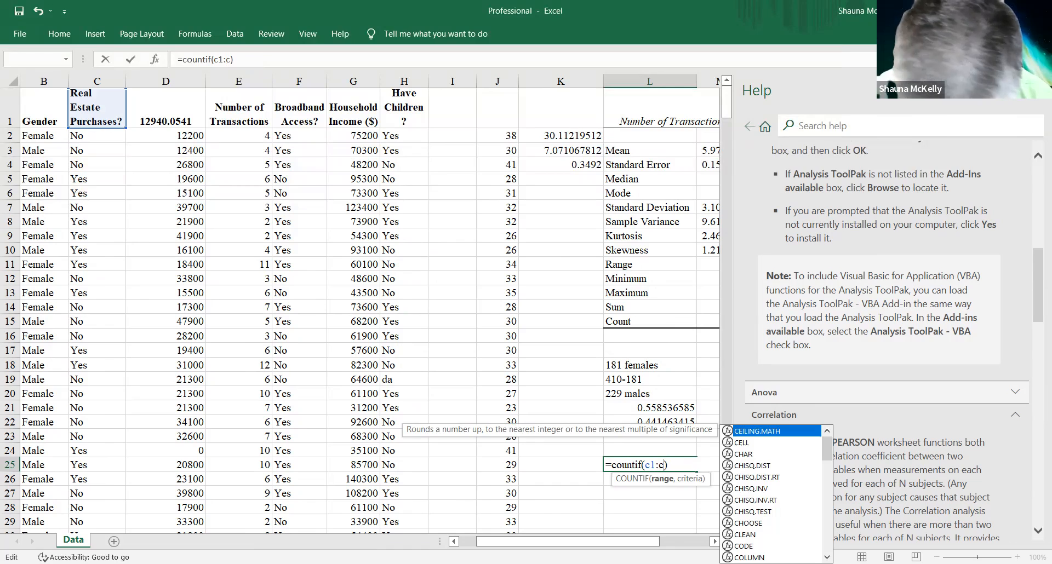
{"action": "type", "text": "411"}
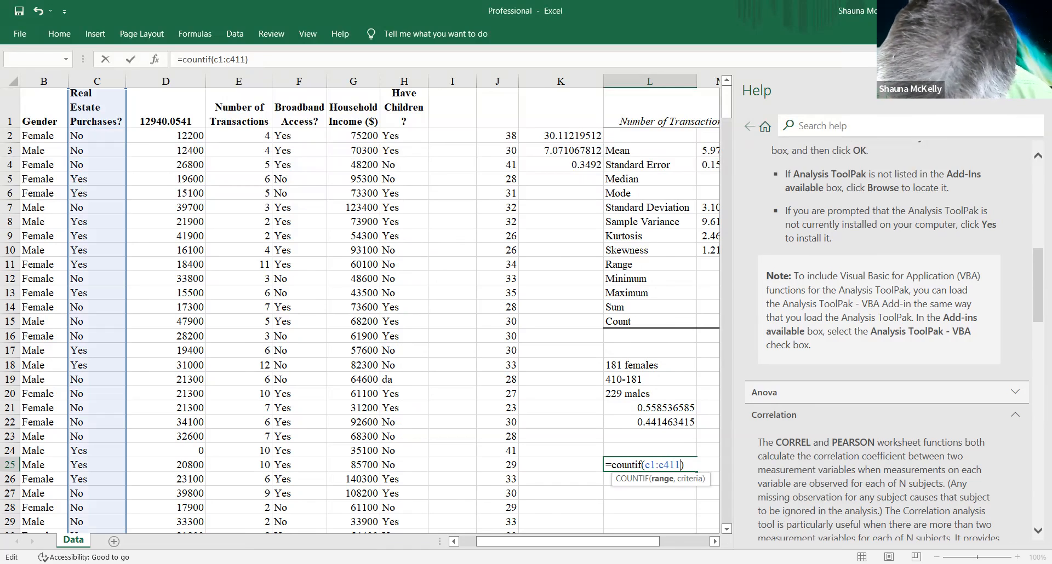
{"action": "type", "text": ","}
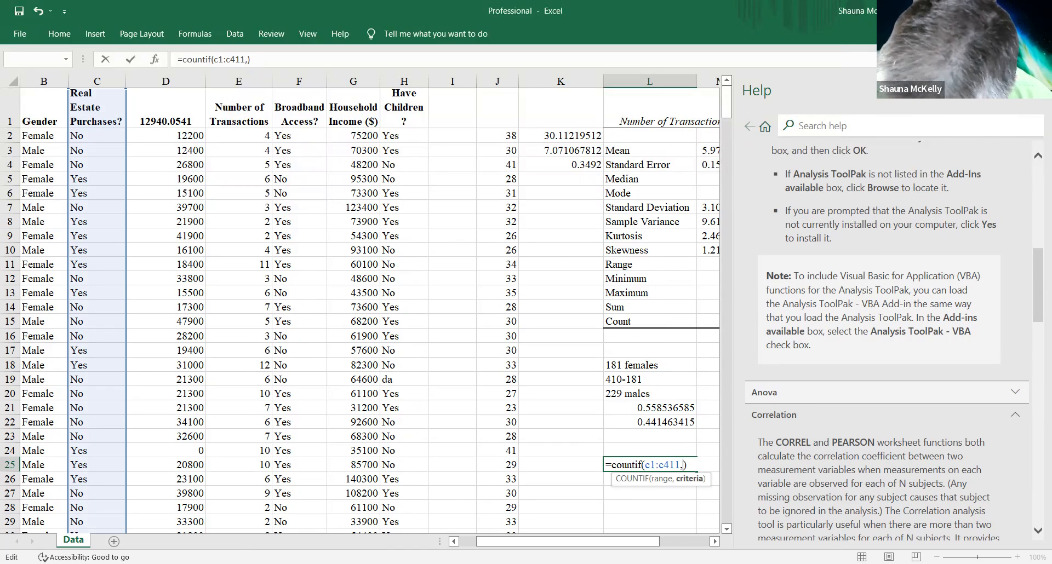
{"action": "type", "text": "yes"}
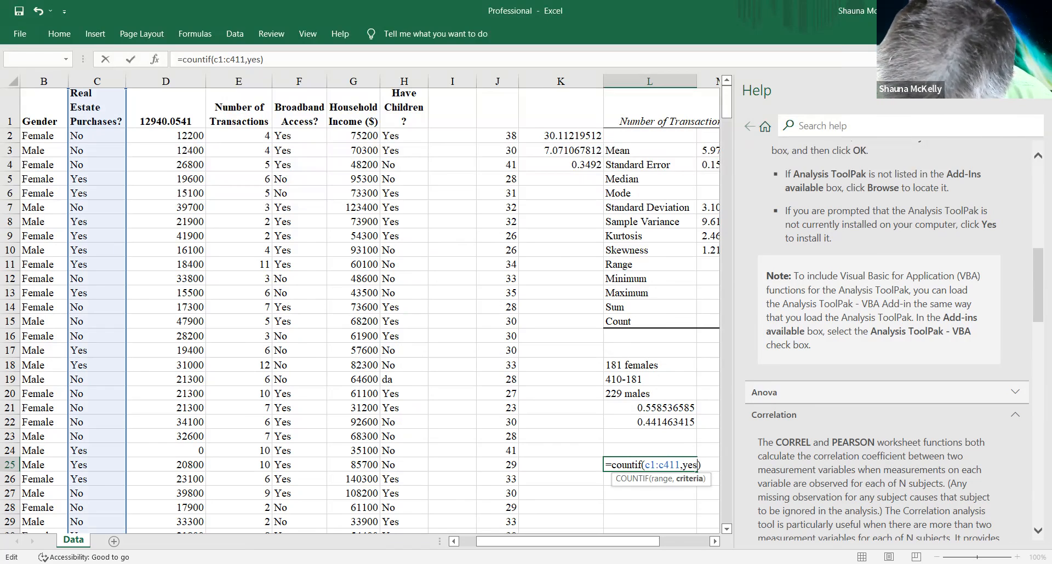
{"action": "key", "text": "Return"}
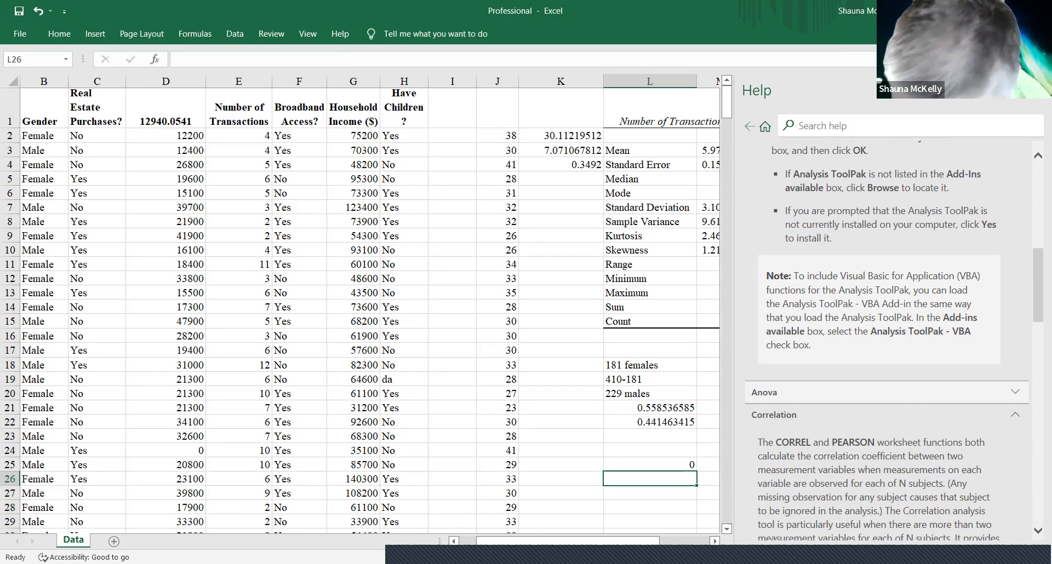
Rewrite the formula in cell L25 to cover the whole real estate purchases column as =countif(C:C,yes).
{"action": "left_click", "coordinate": [649, 465]}
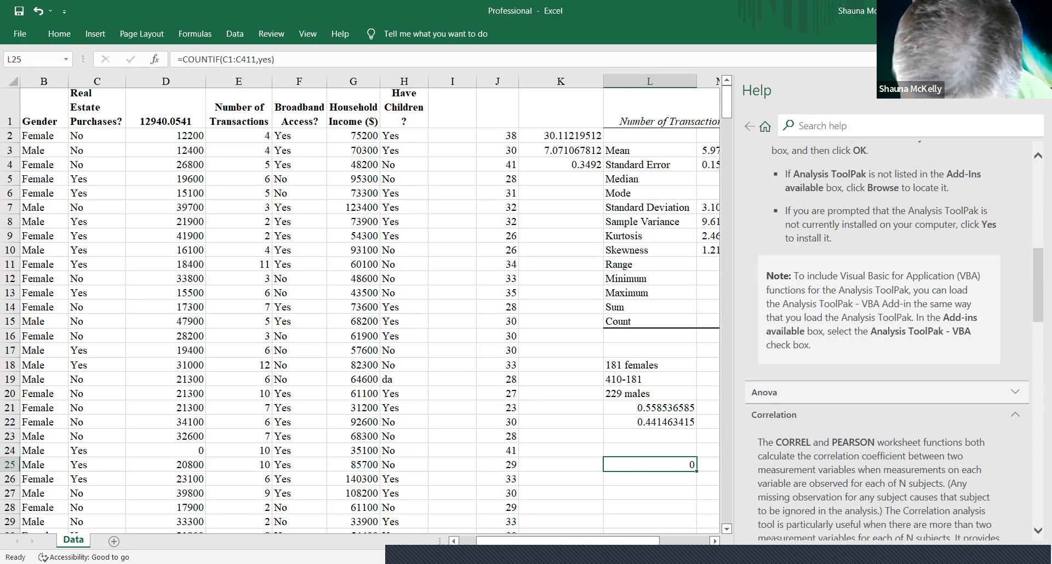
{"action": "key", "text": "F2"}
{"action": "type", "text": "="}
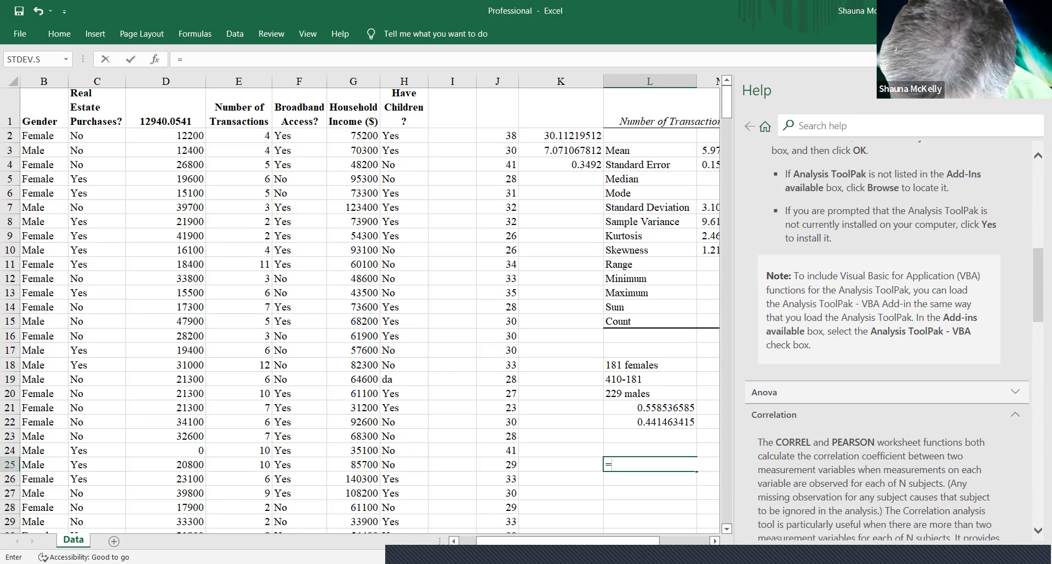
{"action": "type", "text": "count"}
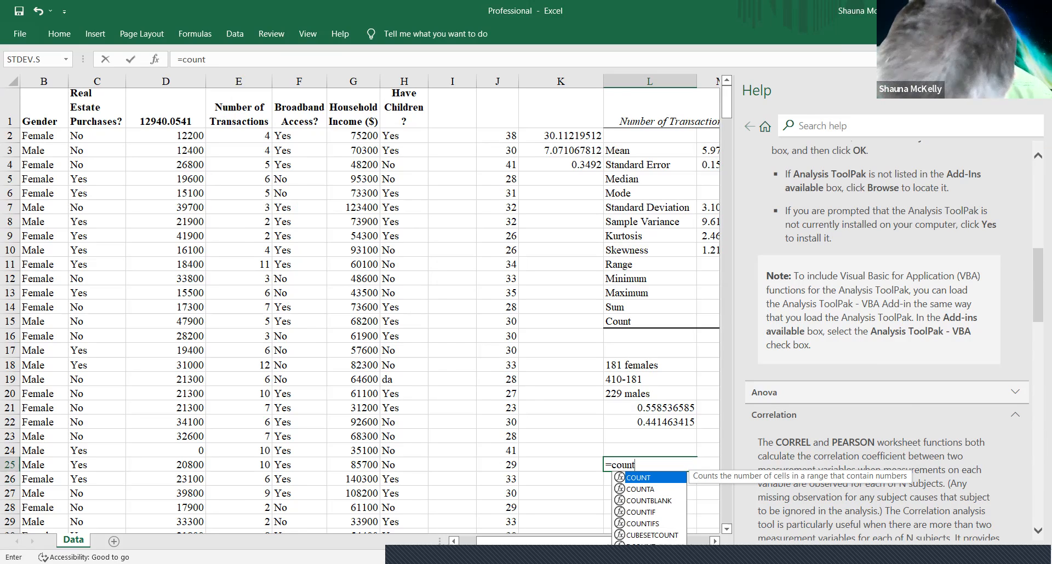
{"action": "type", "text": "if"}
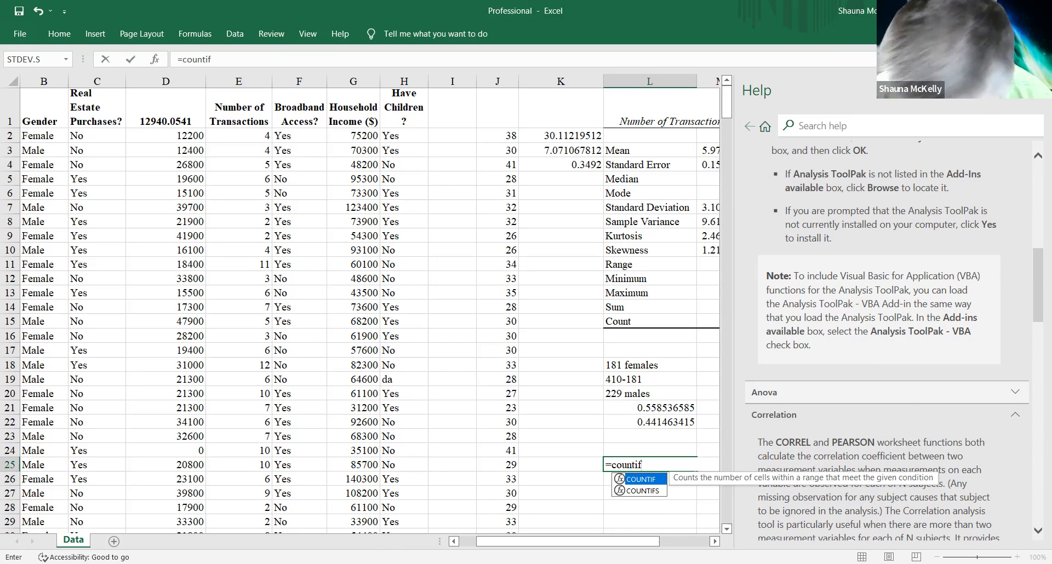
{"action": "type", "text": "("}
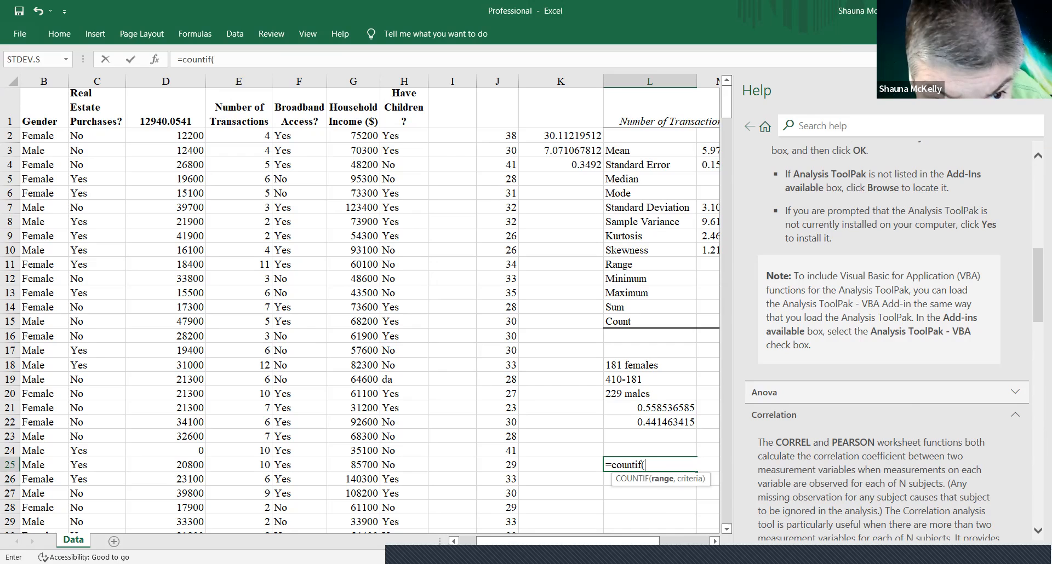
{"action": "left_click", "coordinate": [97, 108]}
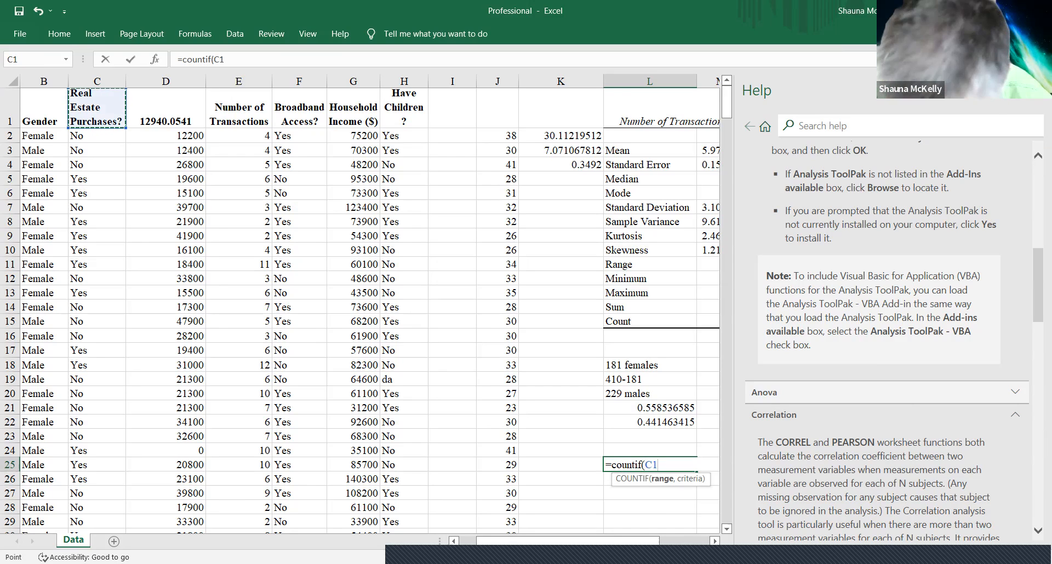
{"action": "left_click", "coordinate": [97, 81]}
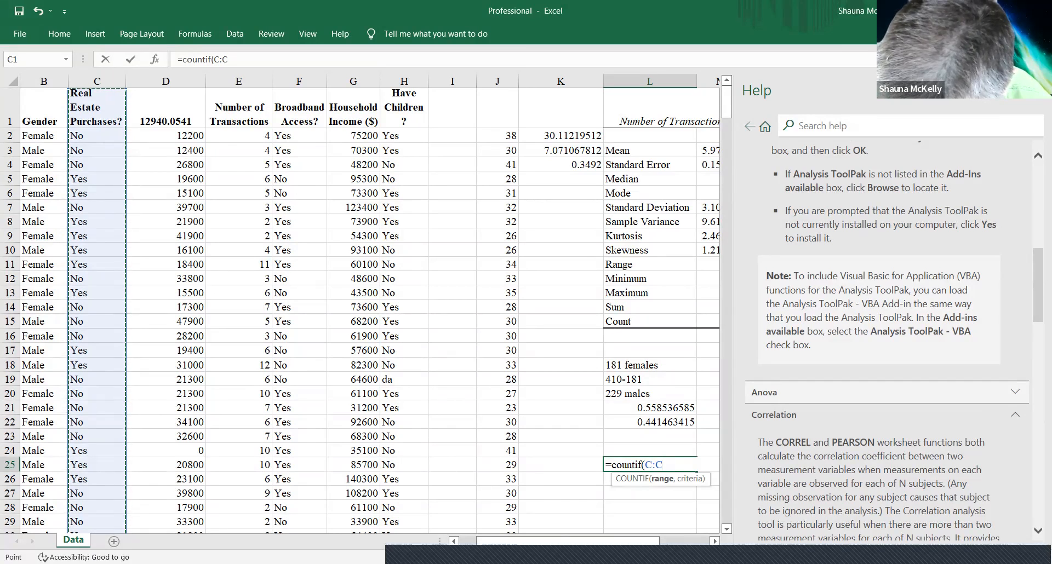
{"action": "type", "text": ","}
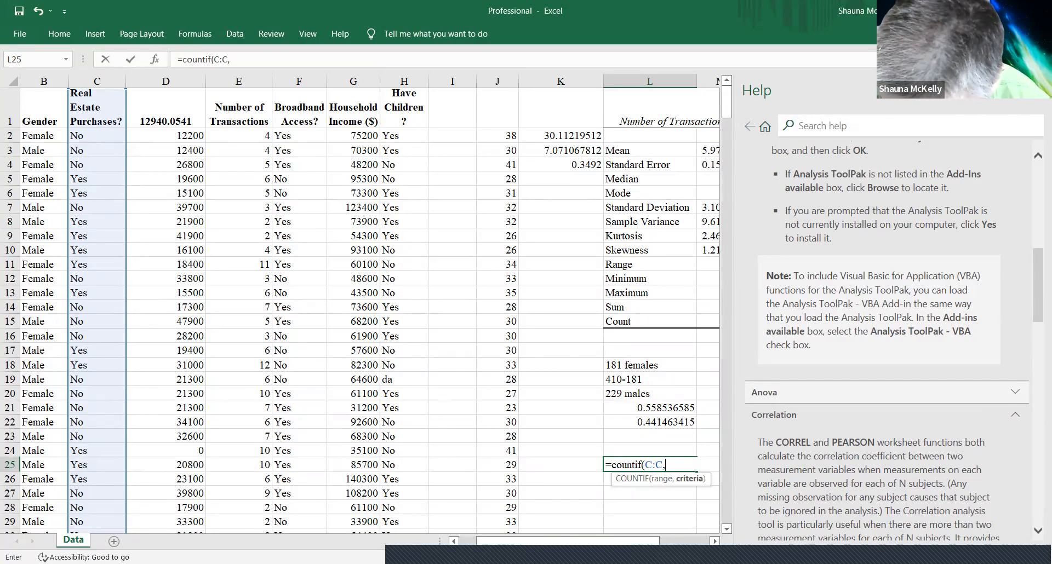
{"action": "type", "text": "yes"}
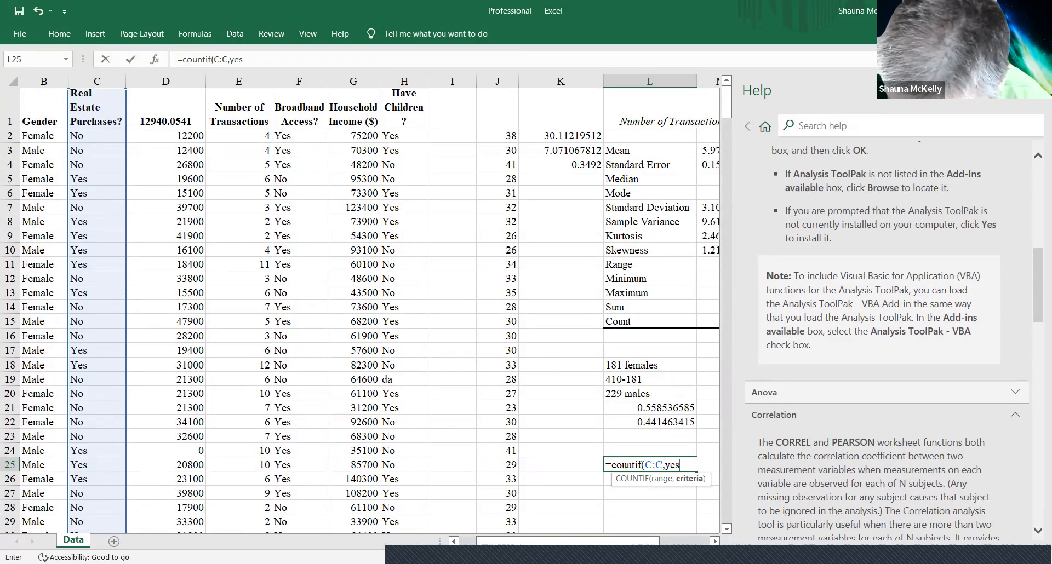
{"action": "type", "text": ")"}
{"action": "key", "text": "Return"}
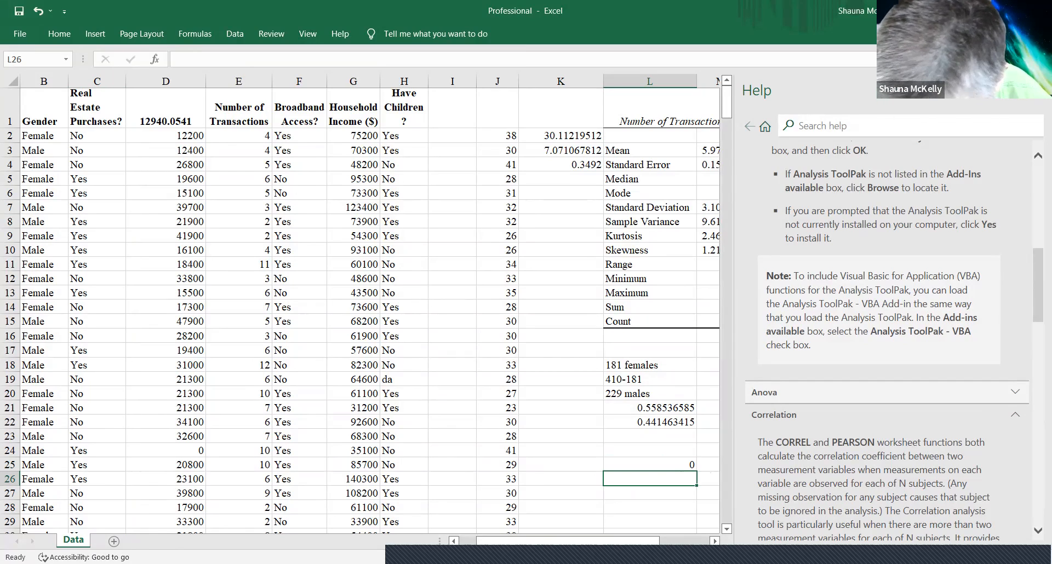
Clear cell L25, begin a new formula there with an equals sign, and close the Help pane.
{"action": "left_click", "coordinate": [650, 465]}
{"action": "key", "text": "BackSpace"}
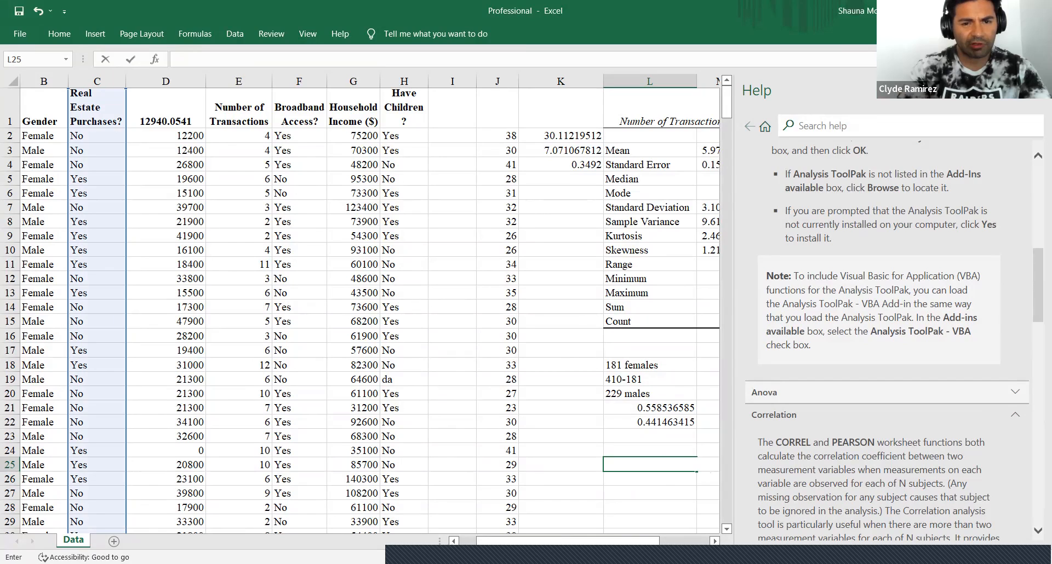
{"action": "type", "text": "="}
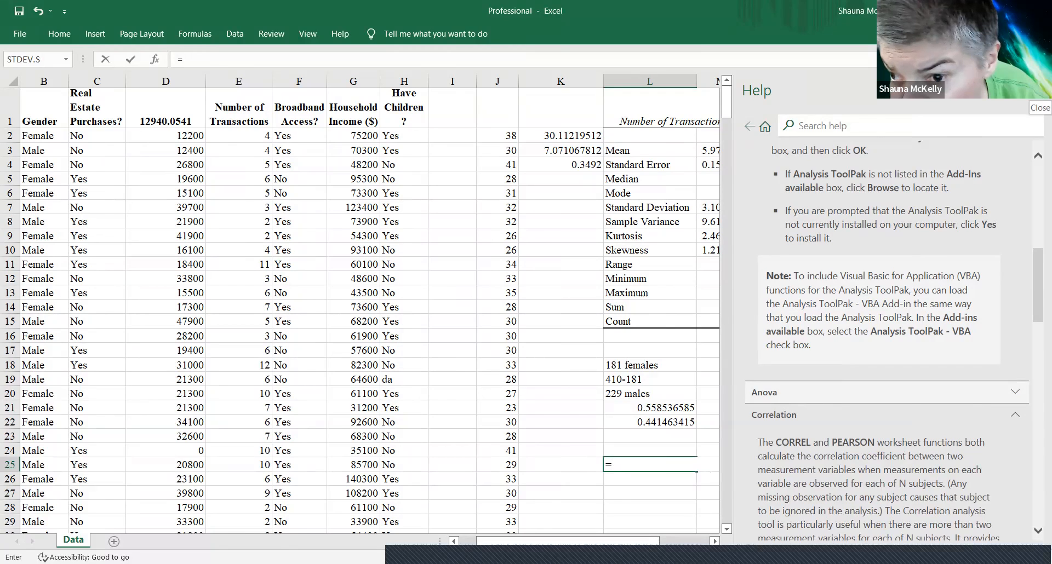
{"action": "left_click", "coordinate": [1035, 91]}
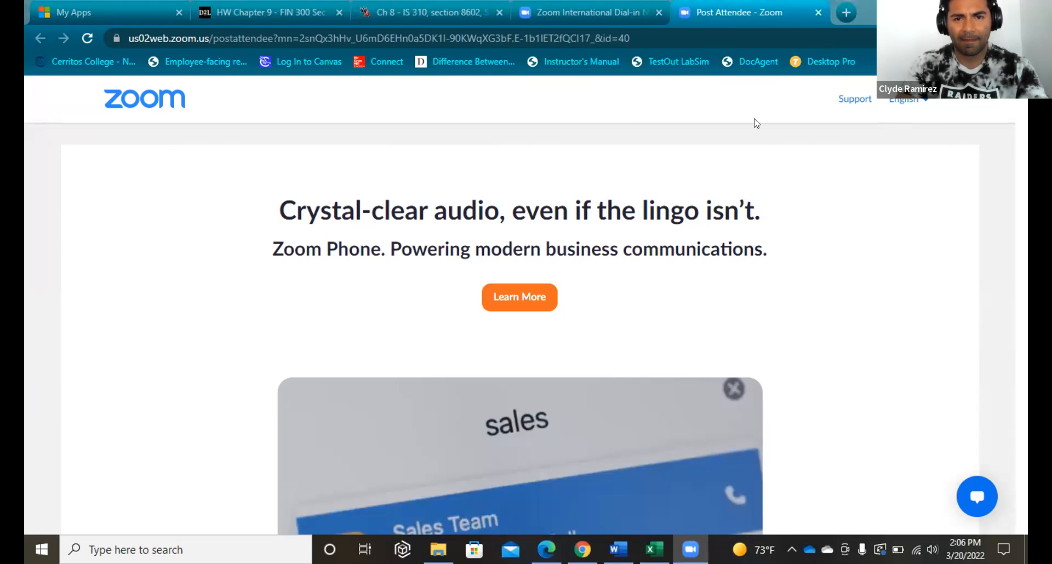
Switch to the Ch 8 assignment in the browser and set the amount of investments' mean to 28,538.29 and standard deviation to 15,810.83.
{"action": "left_click", "coordinate": [430, 12]}
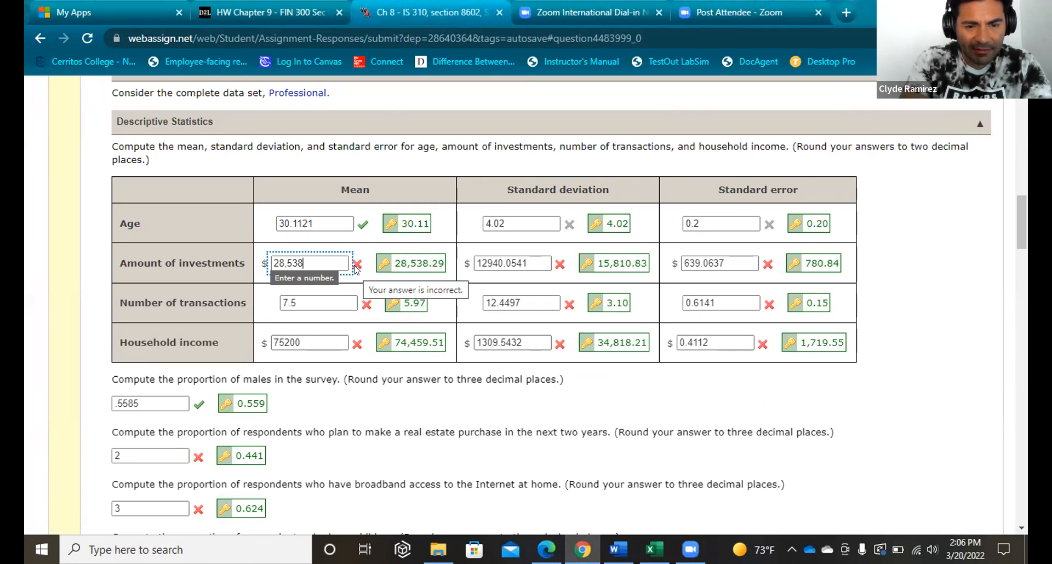
{"action": "type", "text": ".29"}
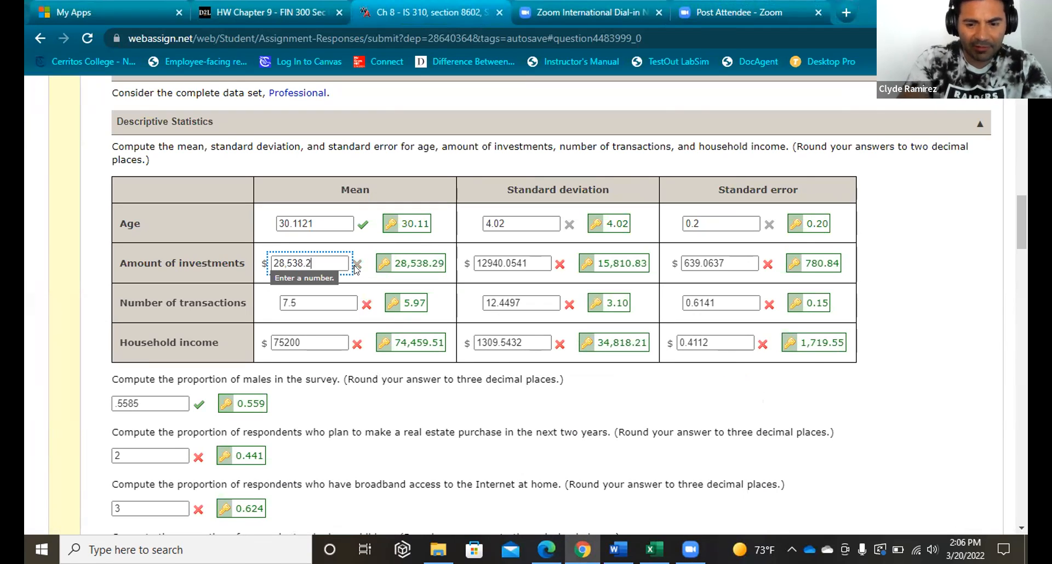
{"action": "left_click", "coordinate": [529, 265]}
{"action": "key", "text": "BackSpace"}
{"action": "key", "text": "BackSpace"}
{"action": "key", "text": "BackSpace"}
{"action": "key", "text": "BackSpace"}
{"action": "key", "text": "BackSpace"}
{"action": "key", "text": "BackSpace"}
{"action": "key", "text": "BackSpace"}
{"action": "key", "text": "BackSpace"}
{"action": "key", "text": "BackSpace"}
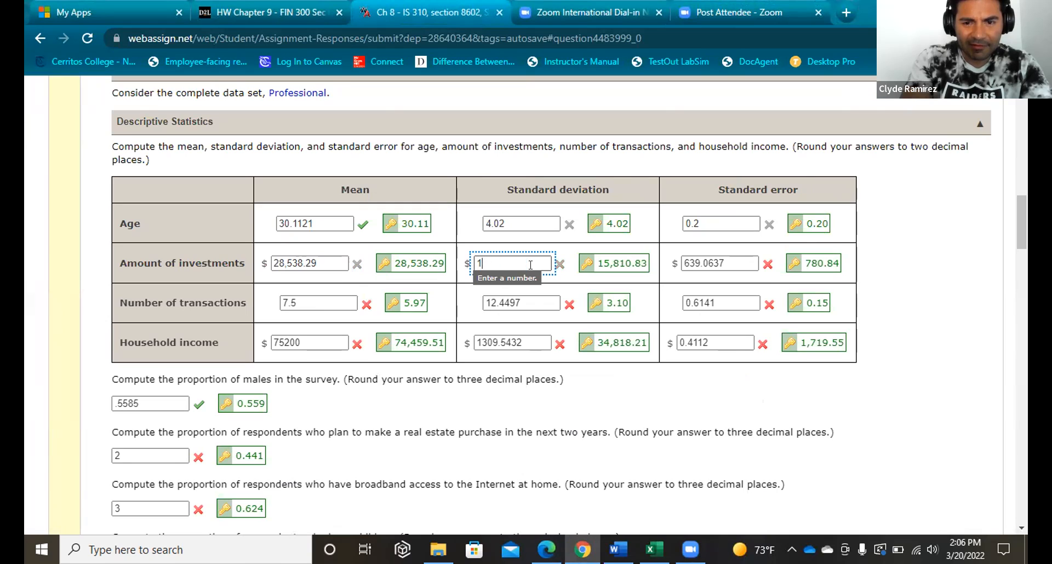
{"action": "type", "text": "5"}
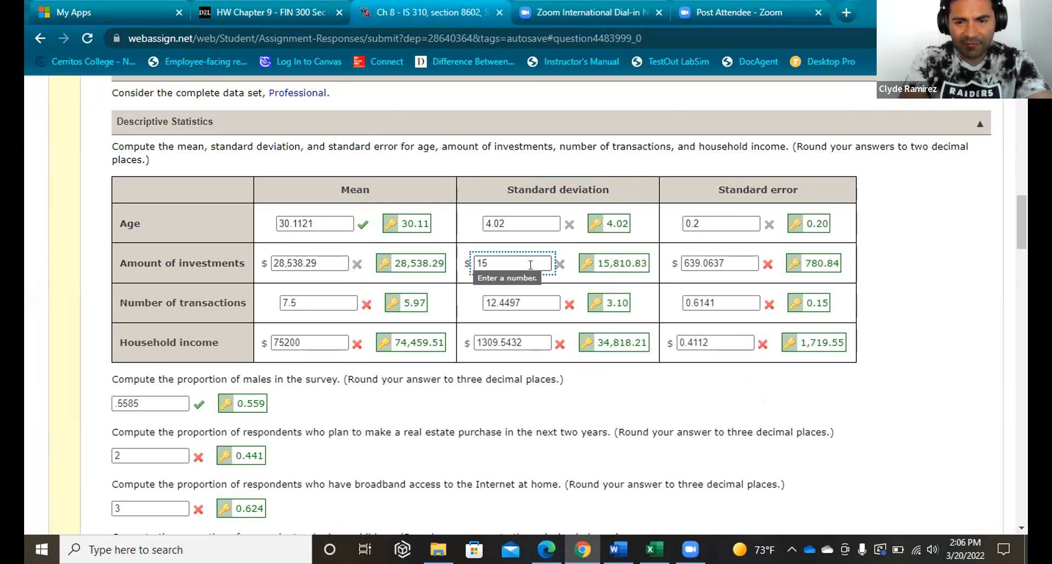
{"action": "type", "text": ",810.83"}
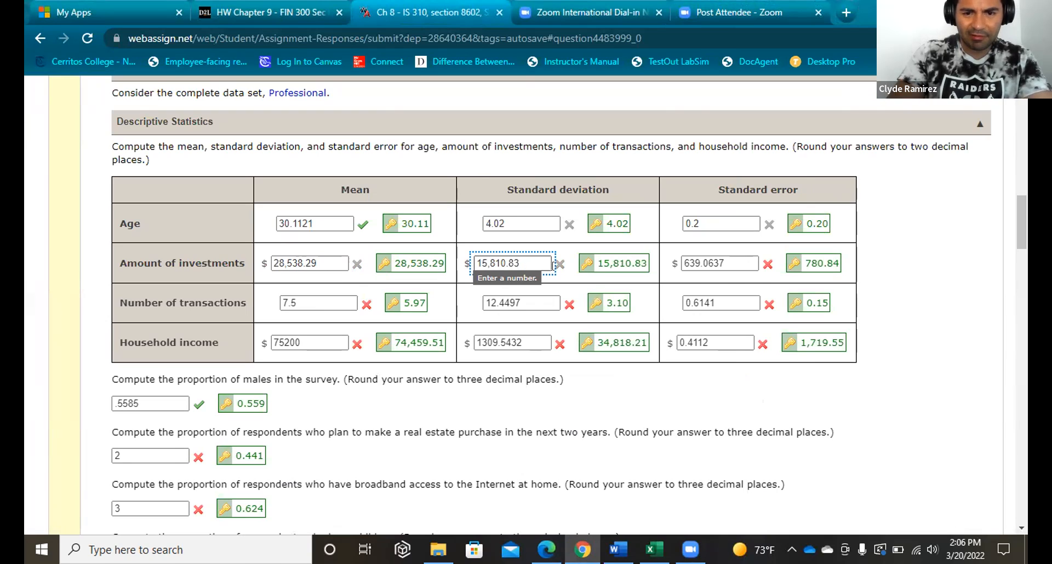
Replace the standard error answer for amount of investments with 780.82.
{"action": "left_click", "coordinate": [735, 258]}
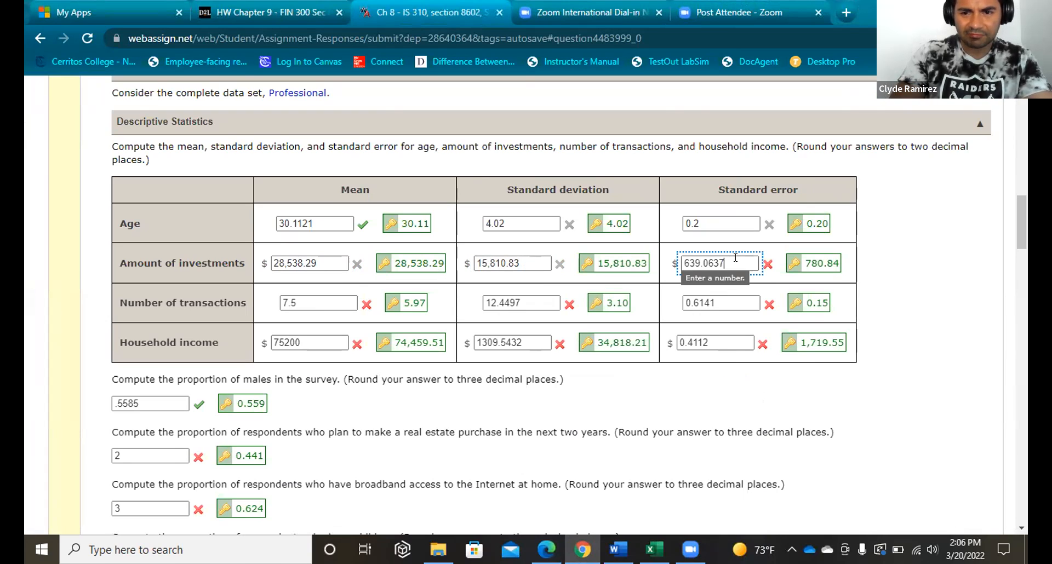
{"action": "key", "text": "BackSpace"}
{"action": "key", "text": "BackSpace"}
{"action": "key", "text": "BackSpace"}
{"action": "key", "text": "BackSpace"}
{"action": "key", "text": "BackSpace"}
{"action": "key", "text": "BackSpace"}
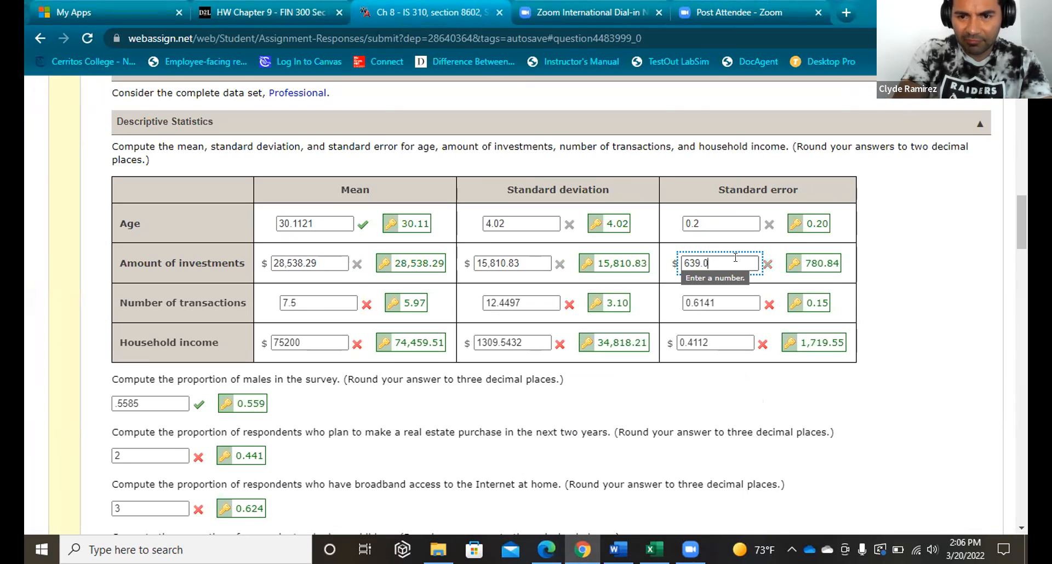
{"action": "key", "text": "BackSpace"}
{"action": "key", "text": "BackSpace"}
{"action": "type", "text": "7"}
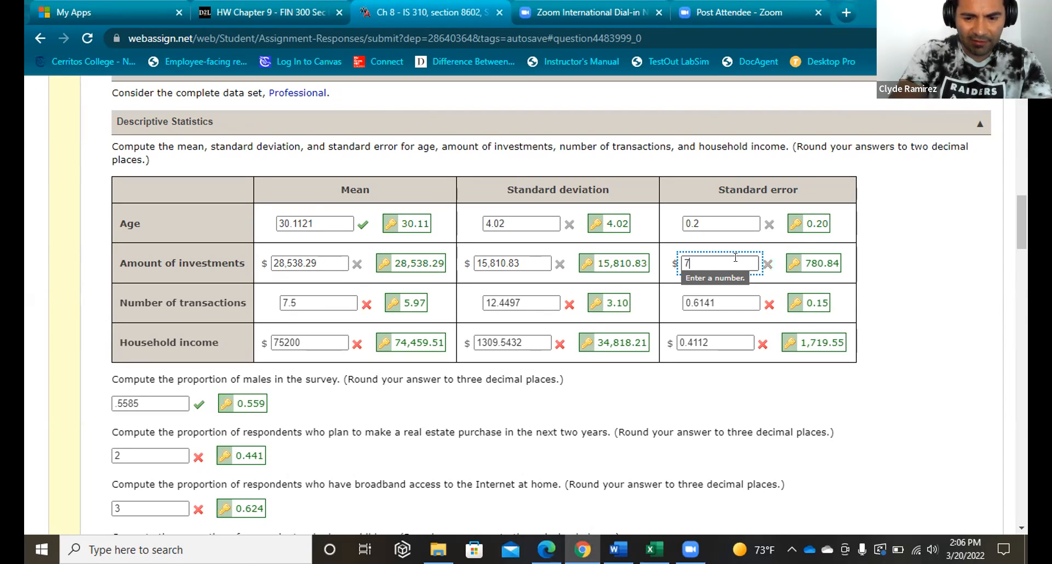
{"action": "type", "text": "80"}
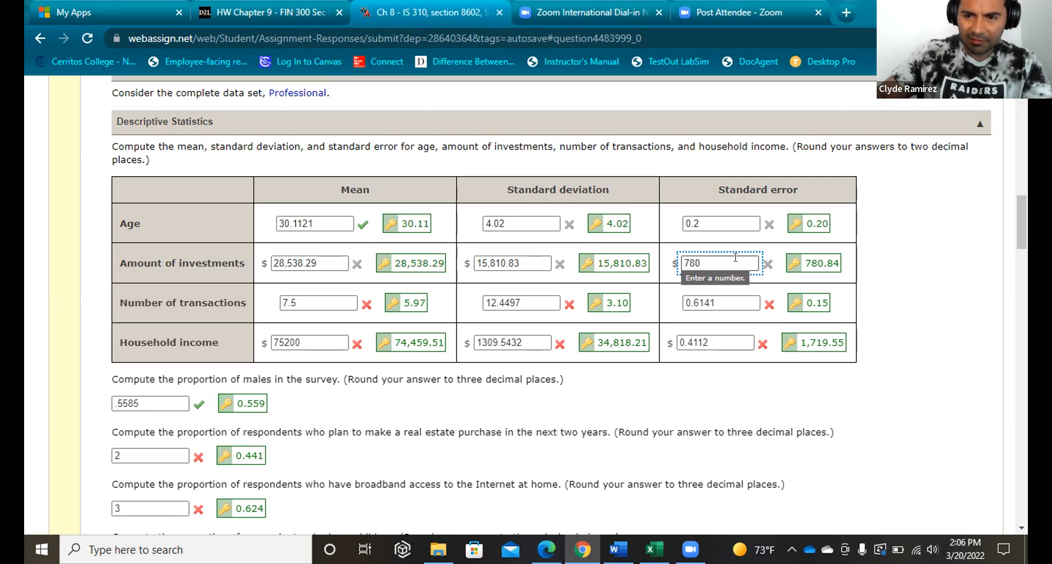
{"action": "type", "text": ".82"}
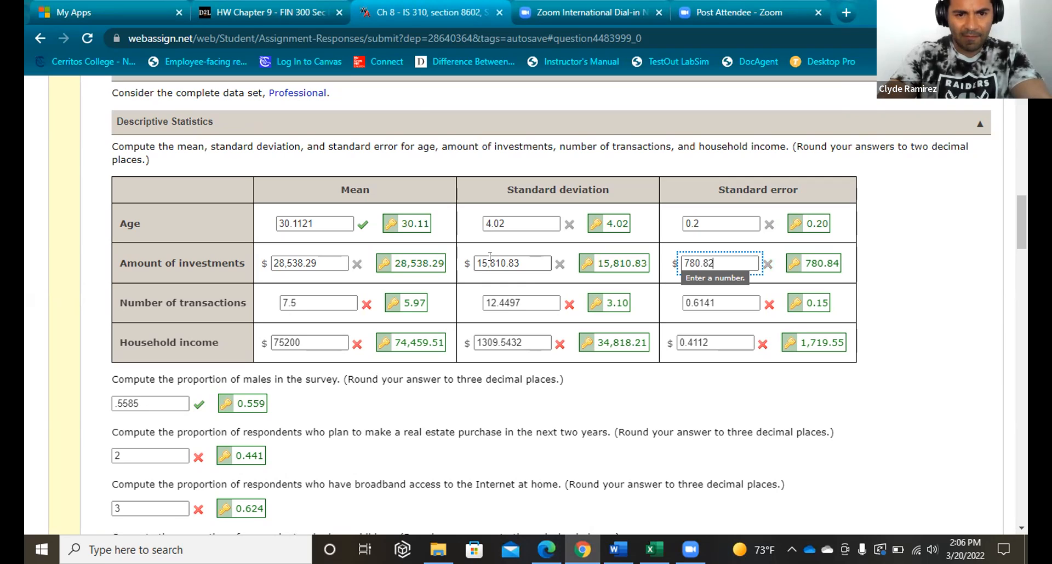
Replace the mean answer for number of transactions with 5.97.
{"action": "left_click", "coordinate": [319, 292]}
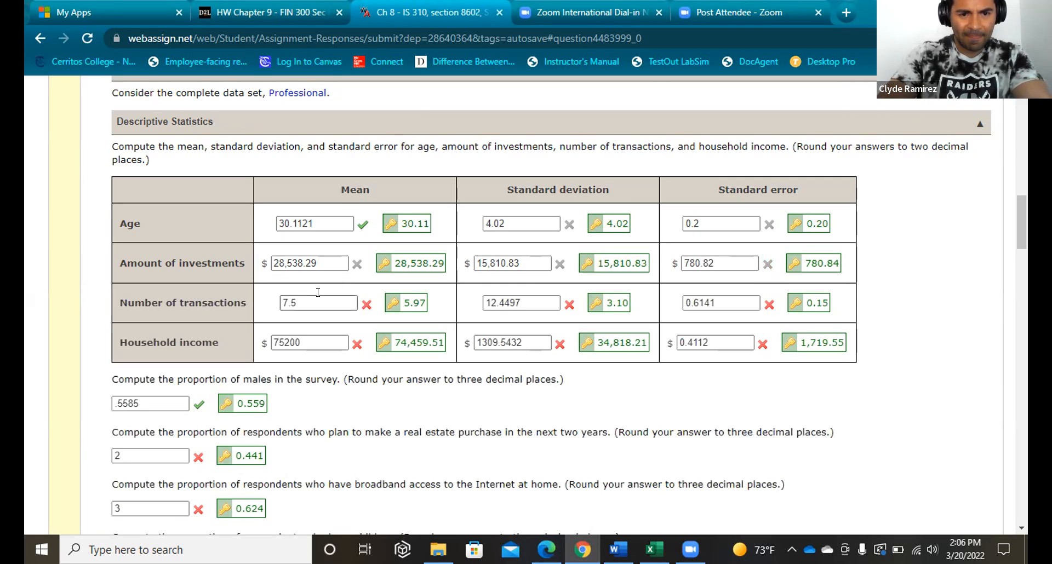
{"action": "key", "text": "BackSpace"}
{"action": "key", "text": "BackSpace"}
{"action": "key", "text": "BackSpace"}
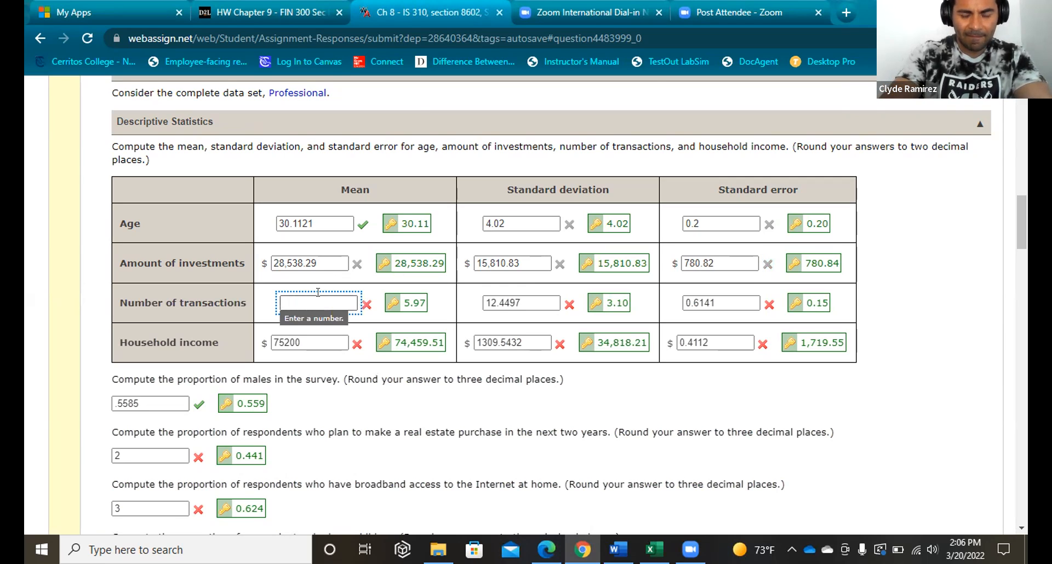
{"action": "type", "text": "5"}
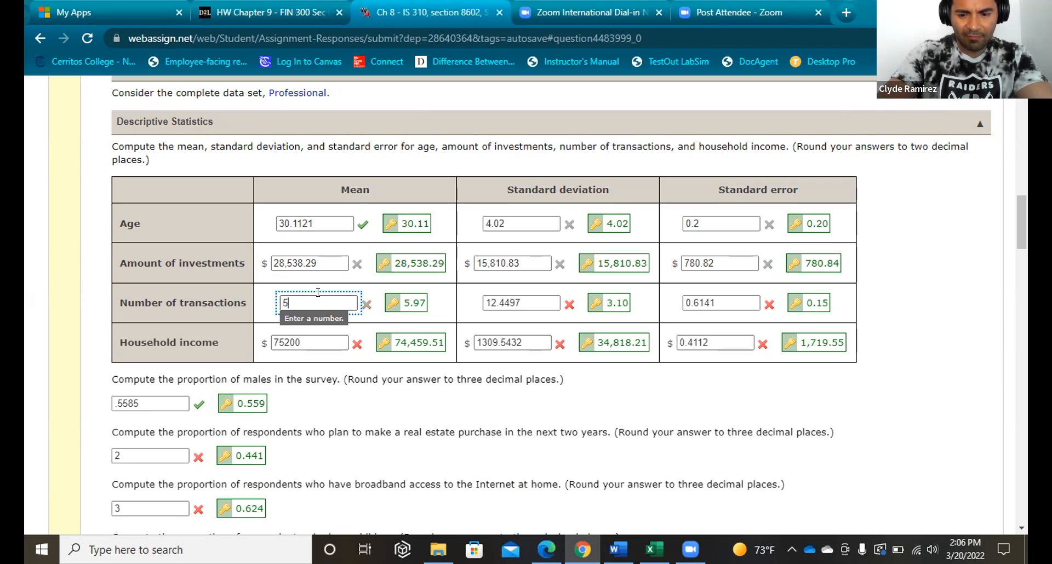
{"action": "type", "text": ".9"}
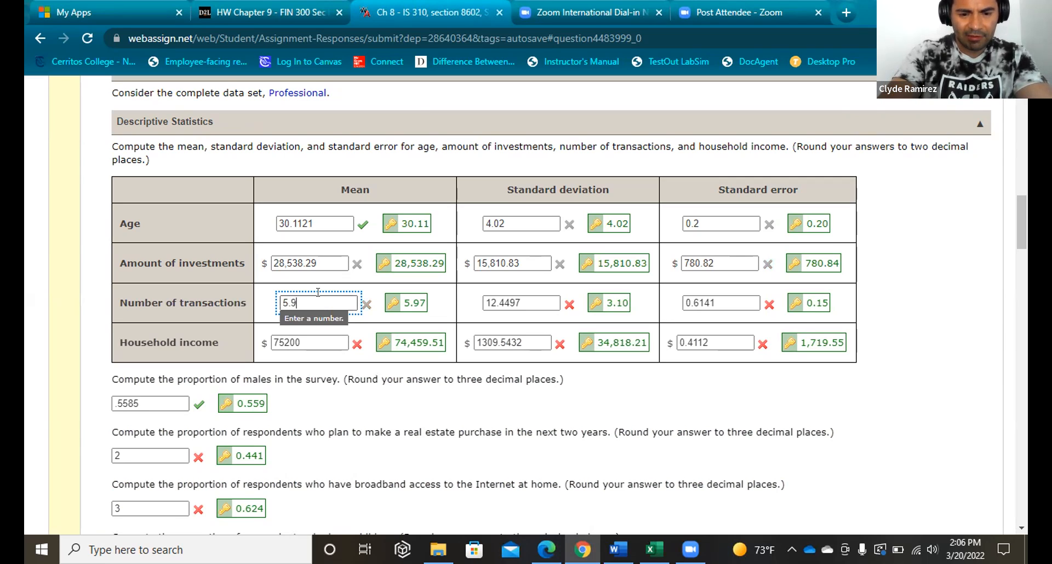
{"action": "type", "text": "7"}
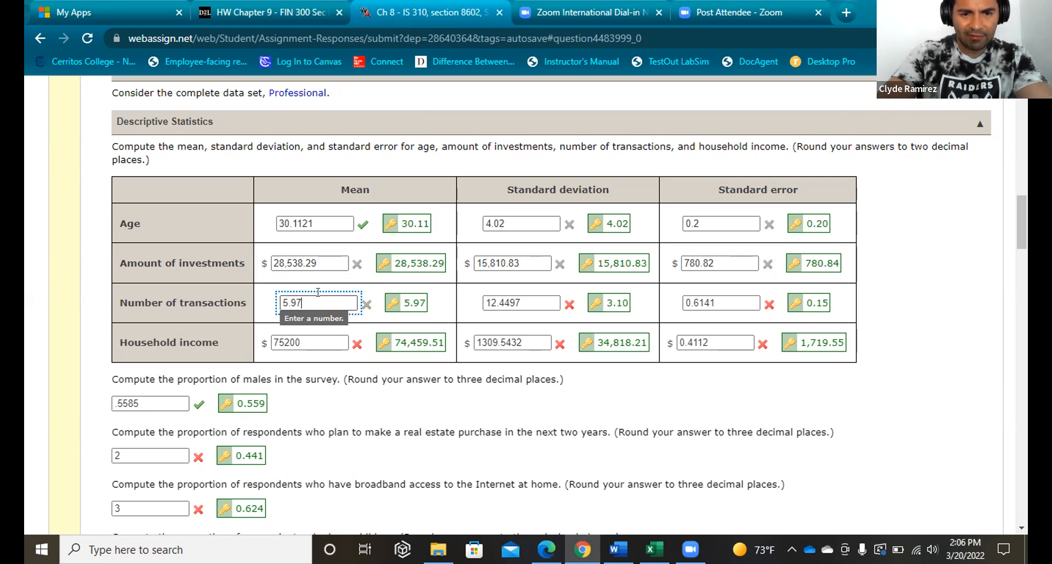
Replace the standard deviation answer for number of transactions with 3.1.
{"action": "left_click", "coordinate": [518, 299]}
{"action": "key", "text": "BackSpace"}
{"action": "key", "text": "BackSpace"}
{"action": "key", "text": "BackSpace"}
{"action": "key", "text": "BackSpace"}
{"action": "key", "text": "BackSpace"}
{"action": "key", "text": "BackSpace"}
{"action": "key", "text": "BackSpace"}
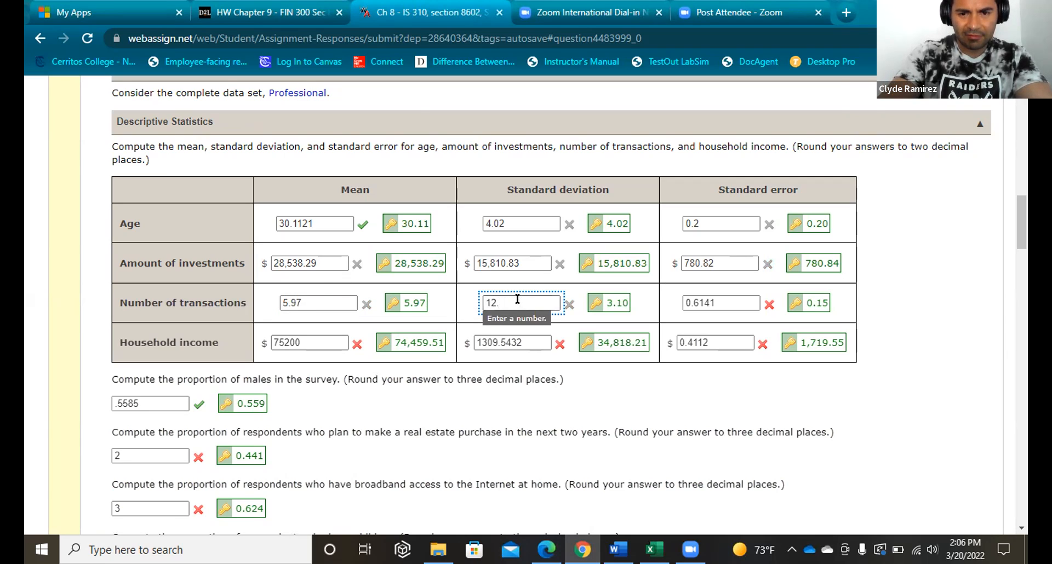
{"action": "type", "text": "3"}
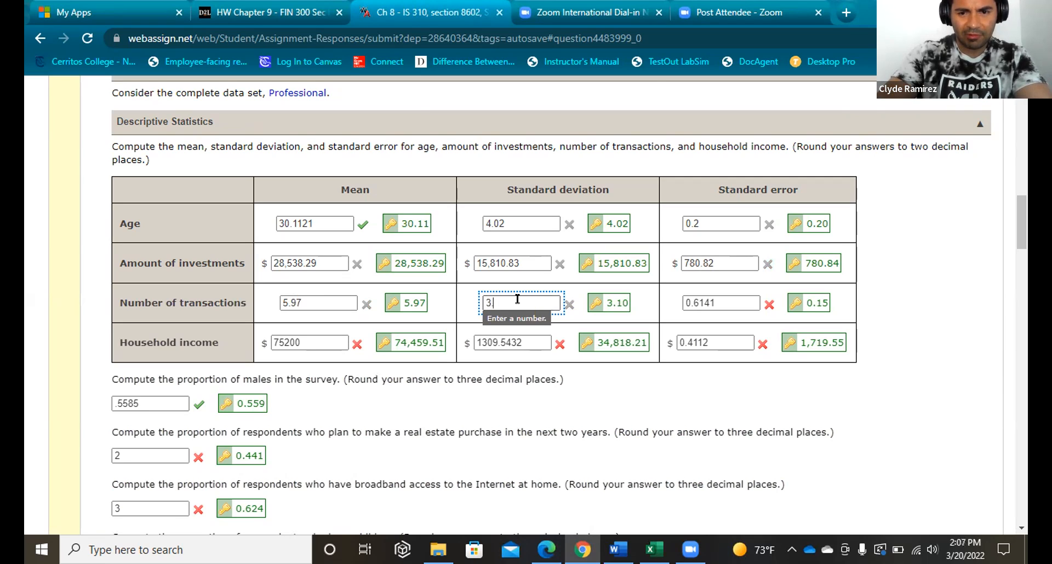
{"action": "type", "text": ".1"}
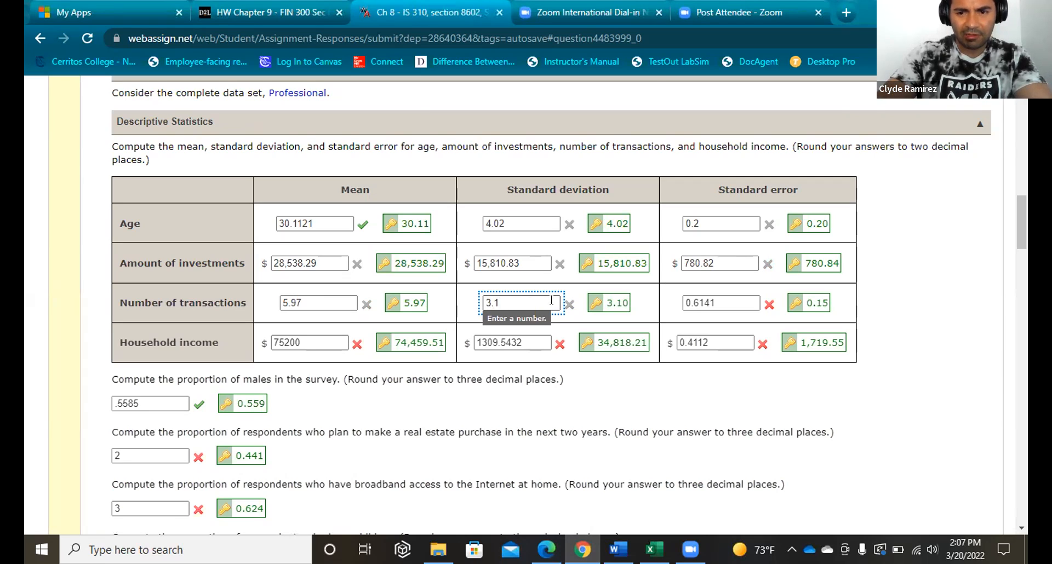
Replace the standard error answer for number of transactions with 0.15.
{"action": "left_click", "coordinate": [715, 300]}
{"action": "key", "text": "BackSpace"}
{"action": "key", "text": "BackSpace"}
{"action": "key", "text": "BackSpace"}
{"action": "key", "text": "BackSpace"}
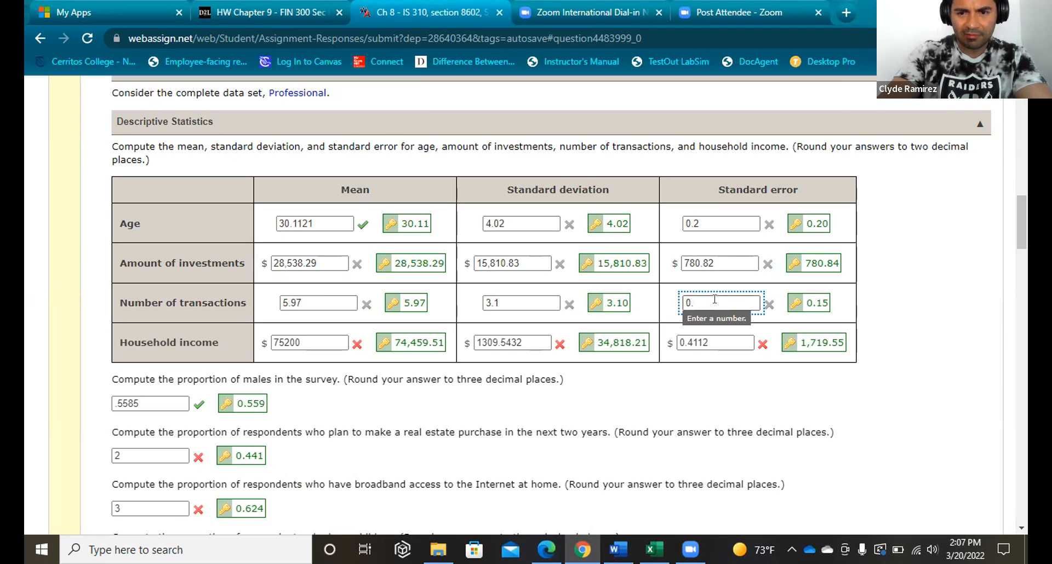
{"action": "type", "text": "15"}
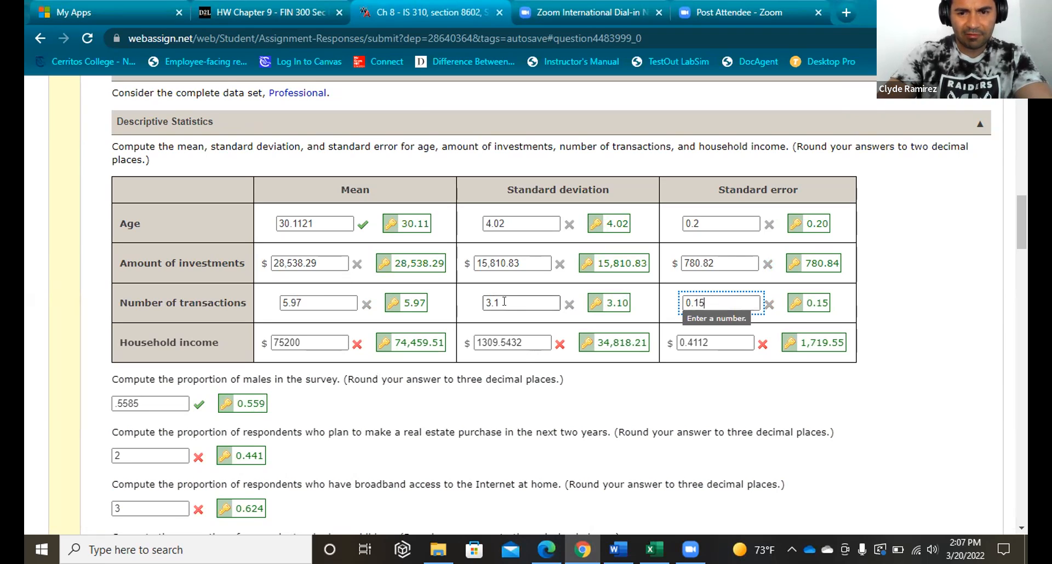
Replace the mean answer for household income with 74459.51.
{"action": "left_click", "coordinate": [307, 341]}
{"action": "key", "text": "BackSpace"}
{"action": "key", "text": "BackSpace"}
{"action": "key", "text": "BackSpace"}
{"action": "key", "text": "BackSpace"}
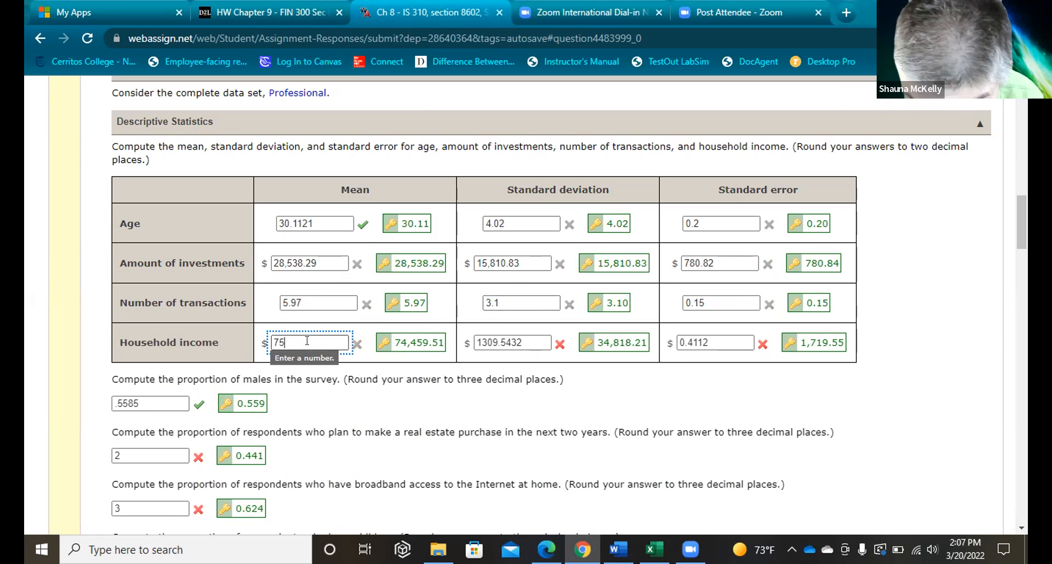
{"action": "type", "text": "4"}
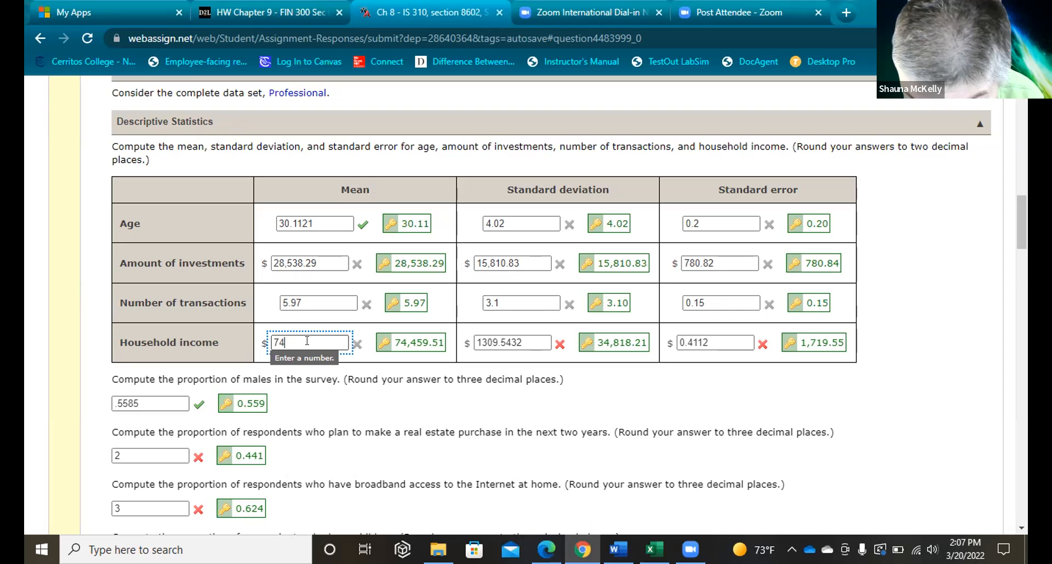
{"action": "type", "text": "4"}
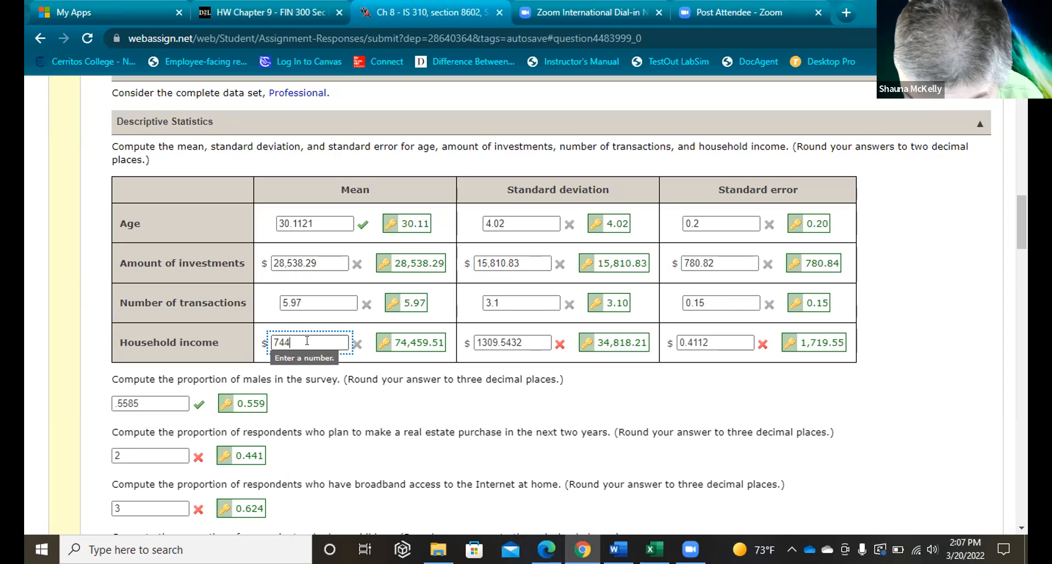
{"action": "type", "text": "59"}
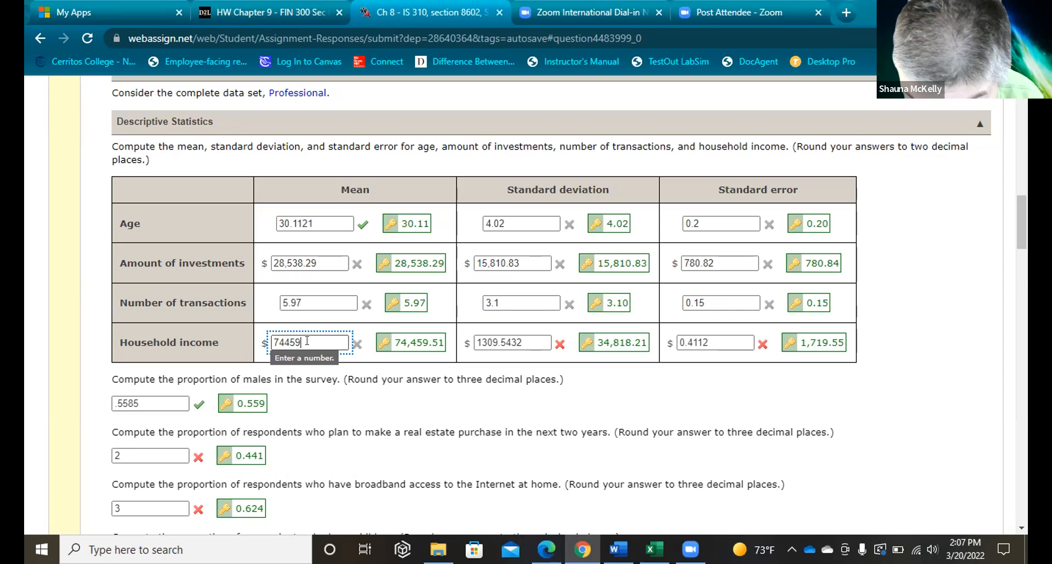
{"action": "type", "text": ".51"}
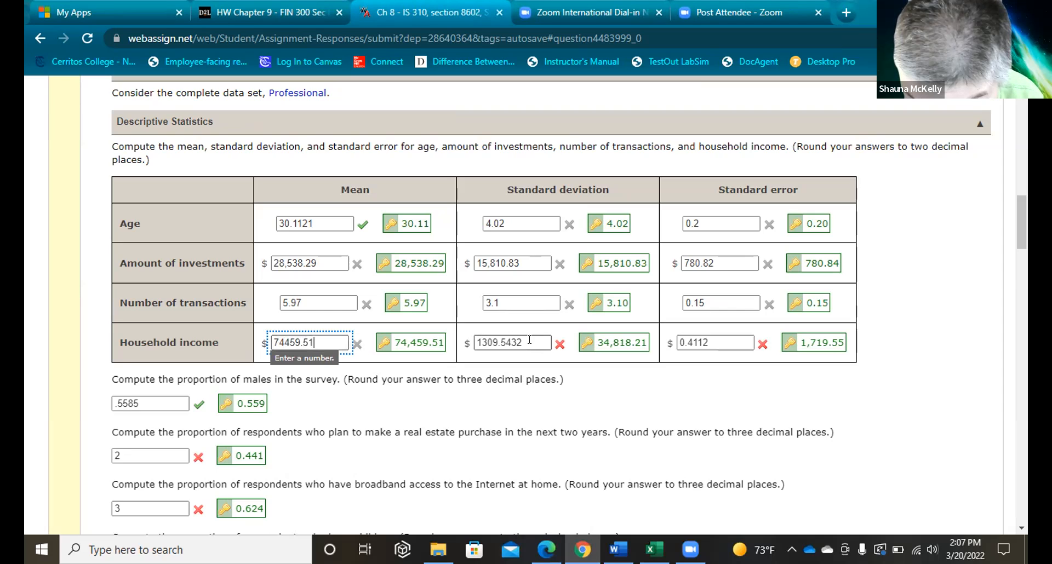
Replace the standard deviation answer for household income with 34818.21.
{"action": "left_click", "coordinate": [529, 340]}
{"action": "key", "text": "BackSpace"}
{"action": "key", "text": "BackSpace"}
{"action": "key", "text": "BackSpace"}
{"action": "key", "text": "BackSpace"}
{"action": "key", "text": "BackSpace"}
{"action": "key", "text": "BackSpace"}
{"action": "key", "text": "BackSpace"}
{"action": "key", "text": "BackSpace"}
{"action": "type", "text": "34"}
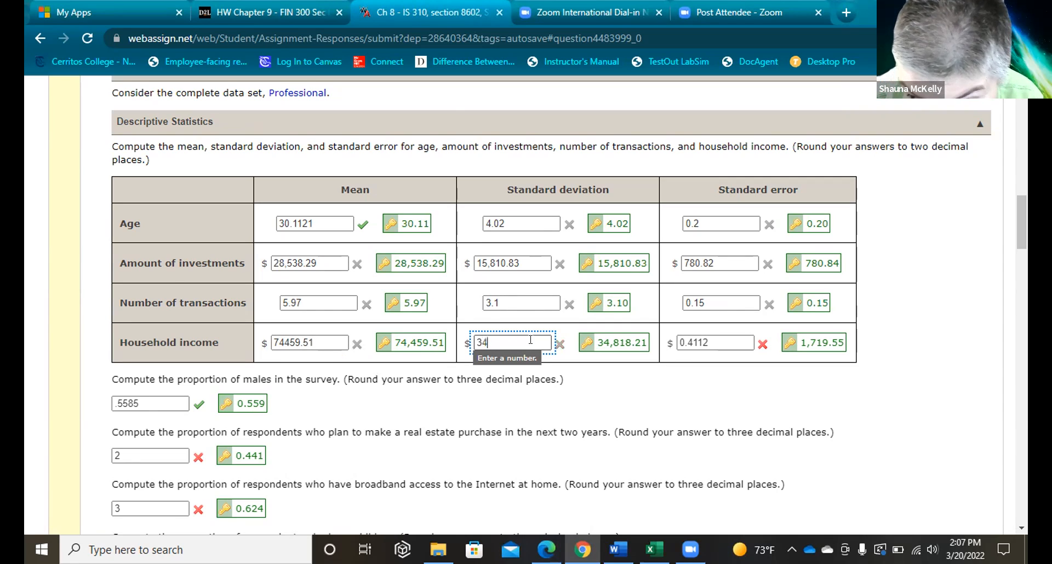
{"action": "type", "text": "81"}
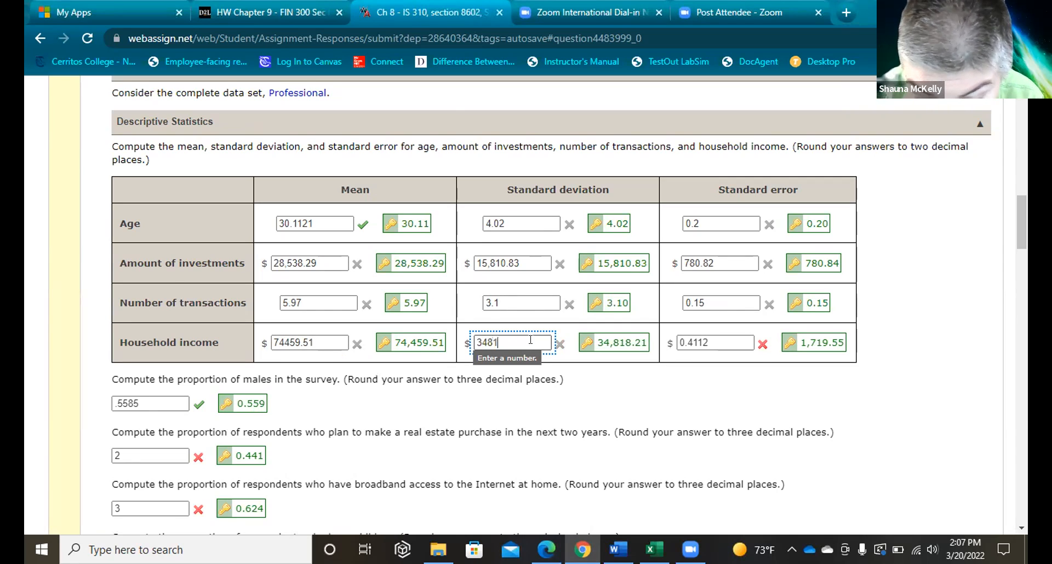
{"action": "type", "text": "8.21"}
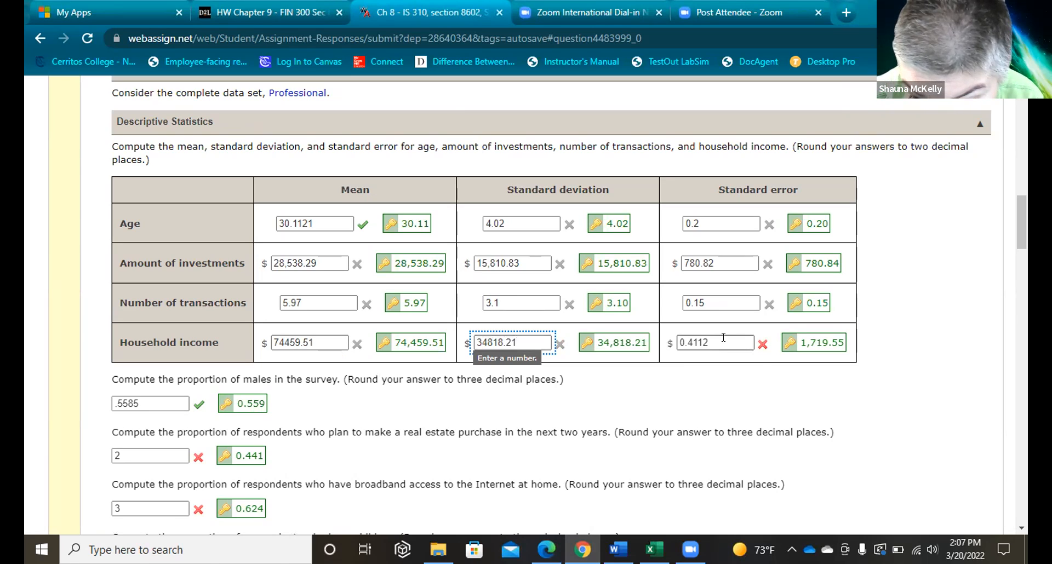
Replace the standard error answer for household income with 1719.55.
{"action": "left_click", "coordinate": [723, 338]}
{"action": "key", "text": "BackSpace"}
{"action": "key", "text": "BackSpace"}
{"action": "key", "text": "BackSpace"}
{"action": "key", "text": "BackSpace"}
{"action": "key", "text": "BackSpace"}
{"action": "key", "text": "BackSpace"}
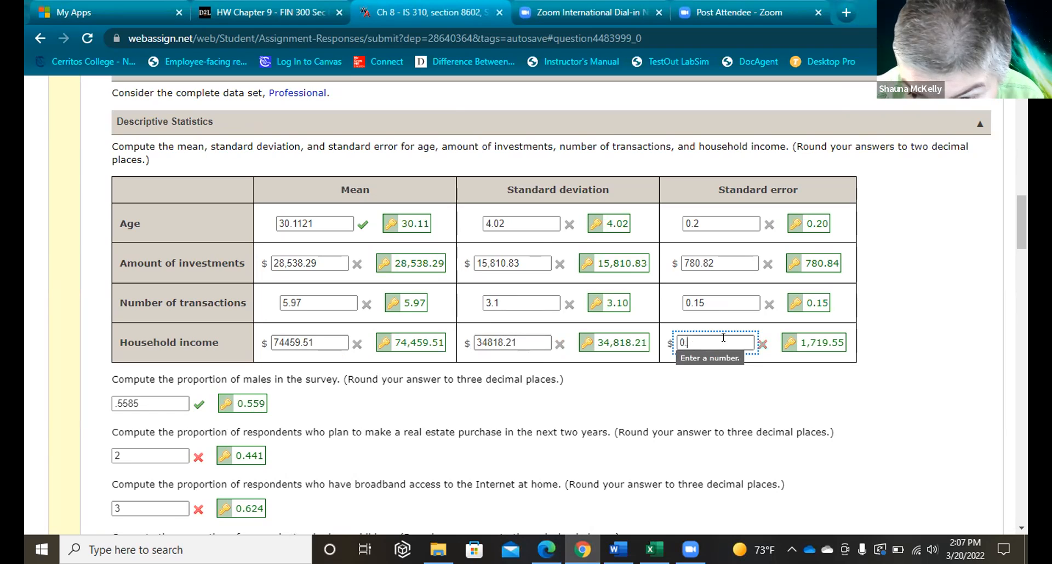
{"action": "type", "text": "1"}
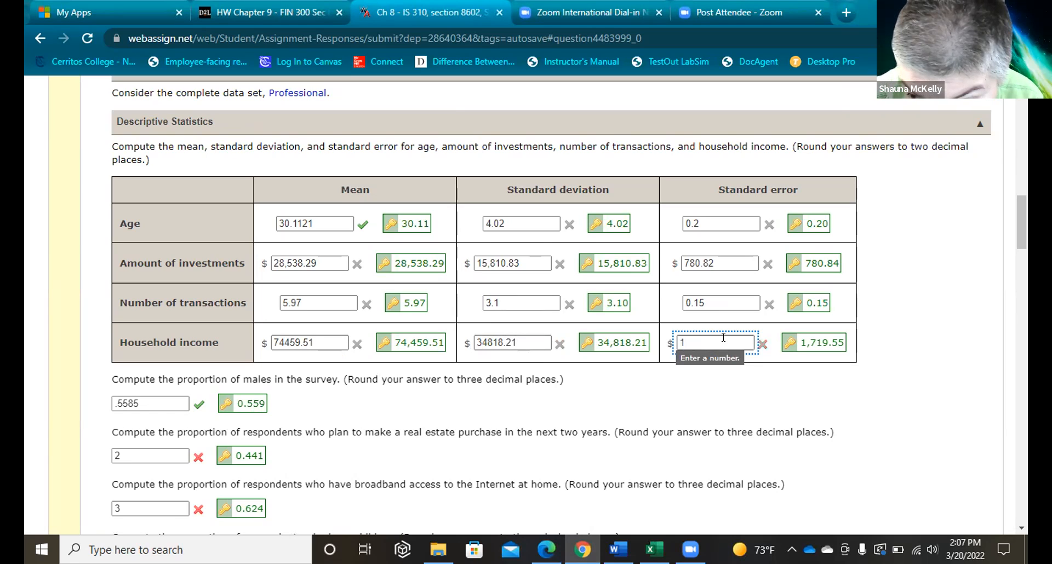
{"action": "type", "text": "719"}
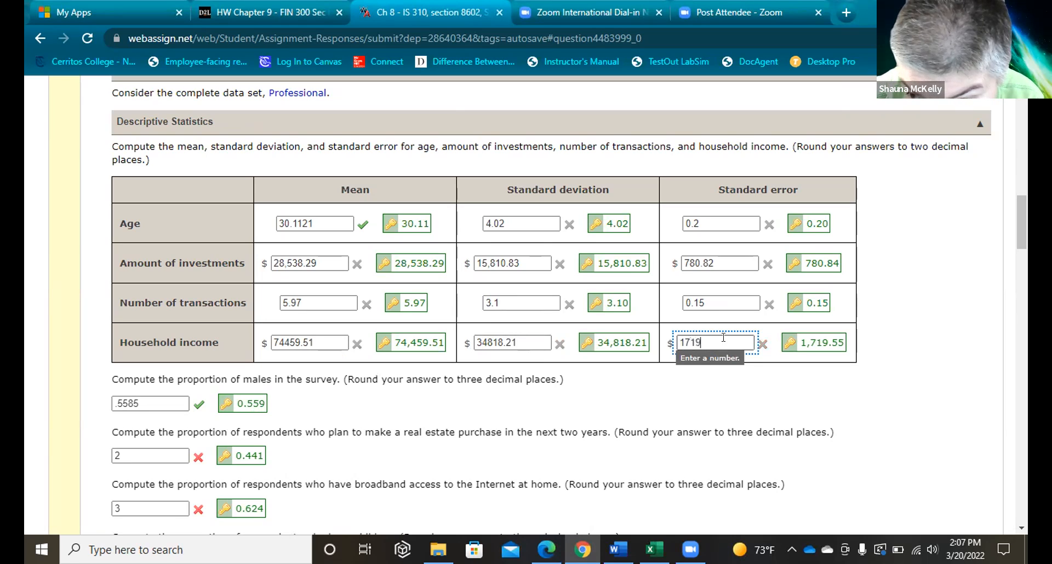
{"action": "type", "text": ".55"}
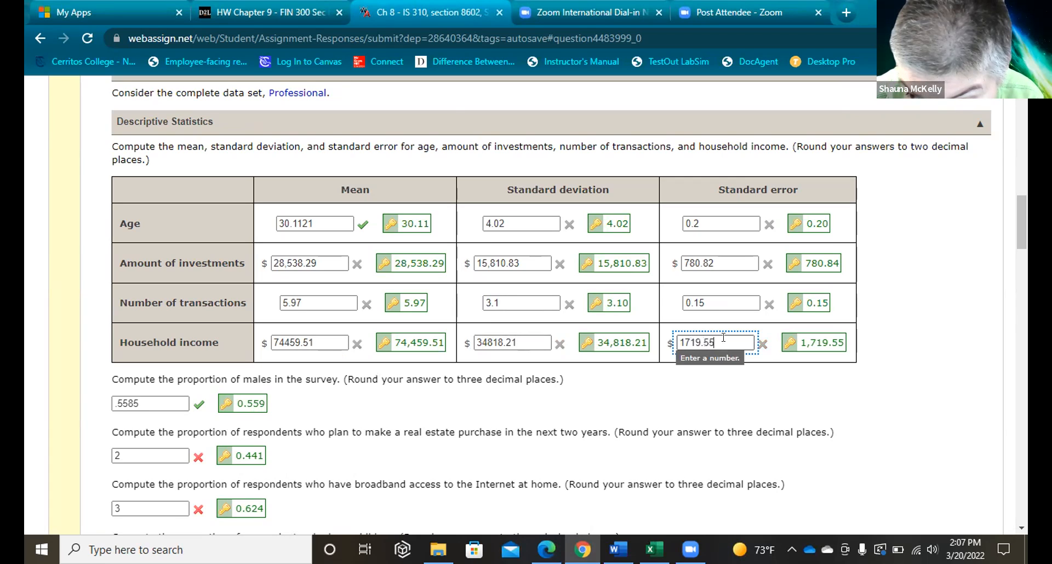
Replace the answer for the proportion planning a real estate purchase in the next two years with 0.441.
{"action": "left_click", "coordinate": [163, 445]}
{"action": "key", "text": "BackSpace"}
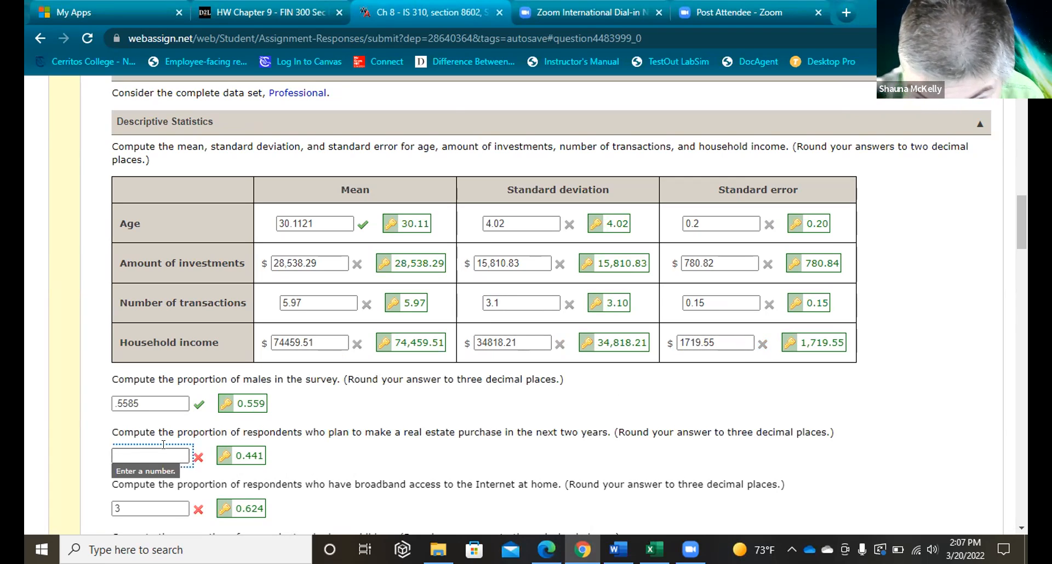
{"action": "type", "text": "0"}
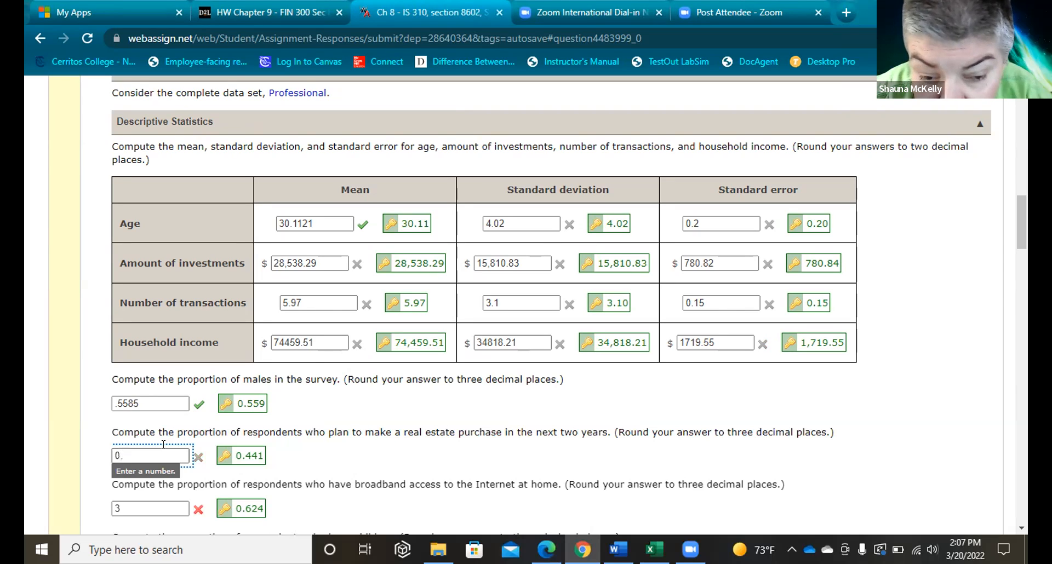
{"action": "type", "text": ".441"}
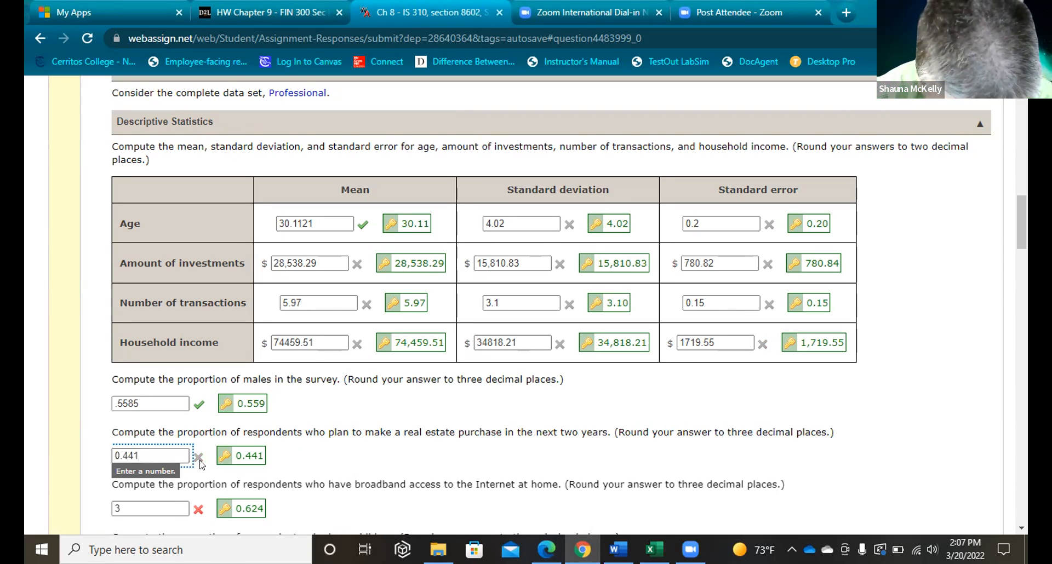
Correct the answer for the proportion of respondents with broadband access at home to 0.624.
{"action": "left_click", "coordinate": [170, 504]}
{"action": "type", "text": "0."}
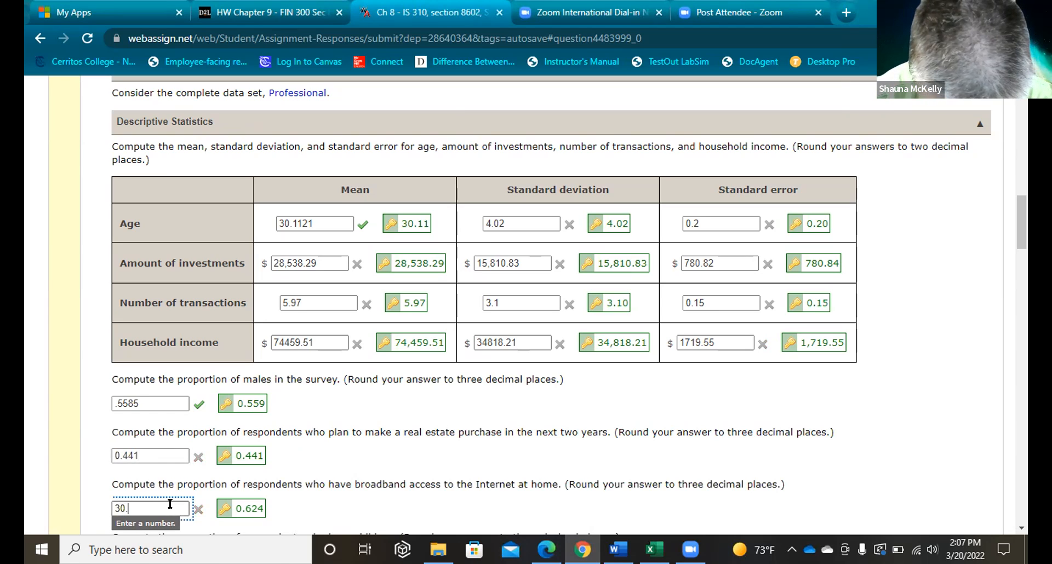
{"action": "type", "text": "624"}
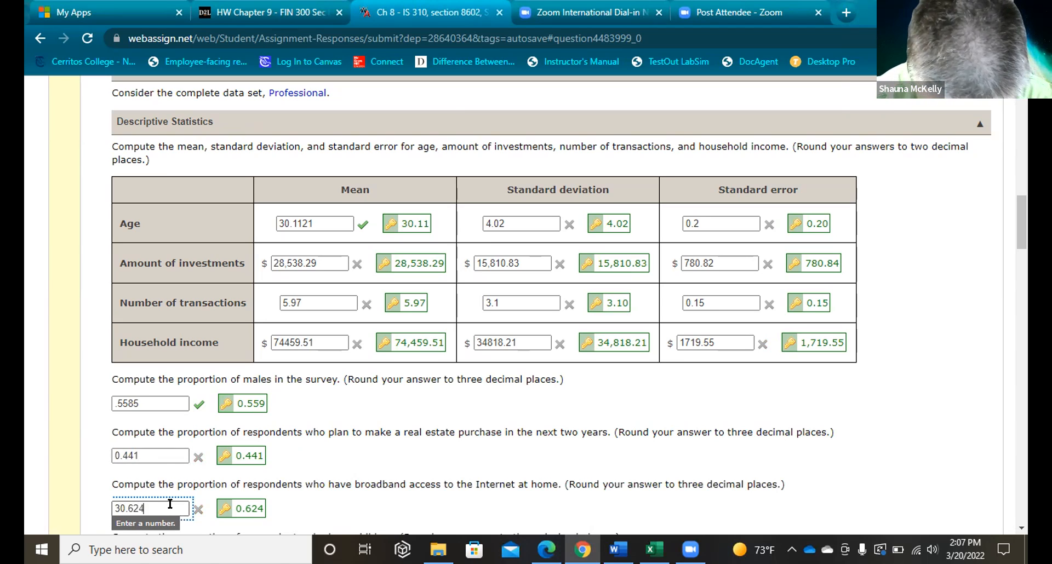
{"action": "left_click", "coordinate": [117, 507]}
{"action": "key", "text": "BackSpace"}
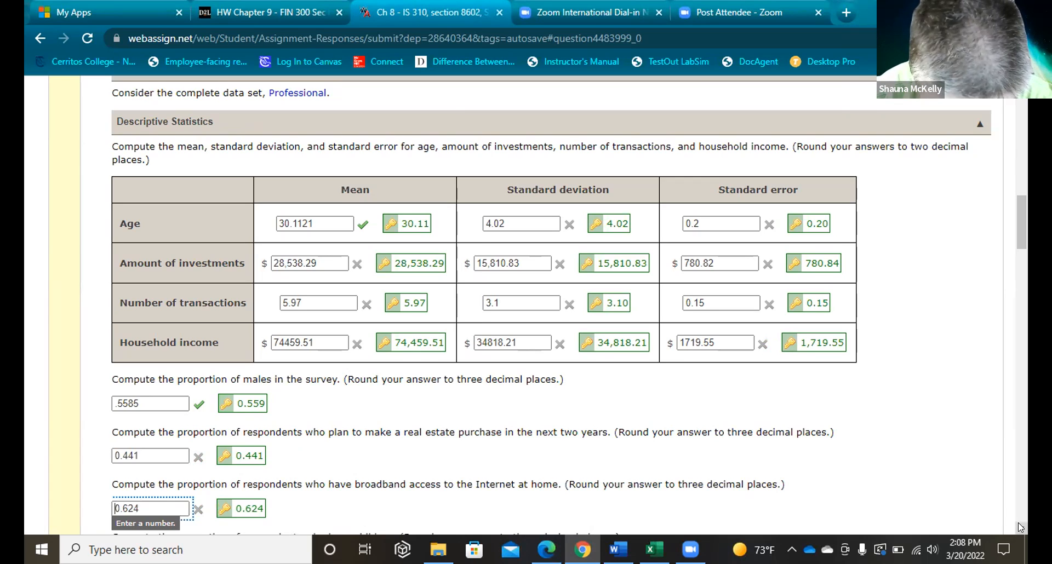
Replace the answer for the proportion of respondents who have children with 0.534.
{"action": "scroll", "coordinate": [1018, 525], "scroll_direction": "down", "scroll_amount": 2}
{"action": "scroll", "coordinate": [1018, 527], "scroll_direction": "down", "scroll_amount": 3}
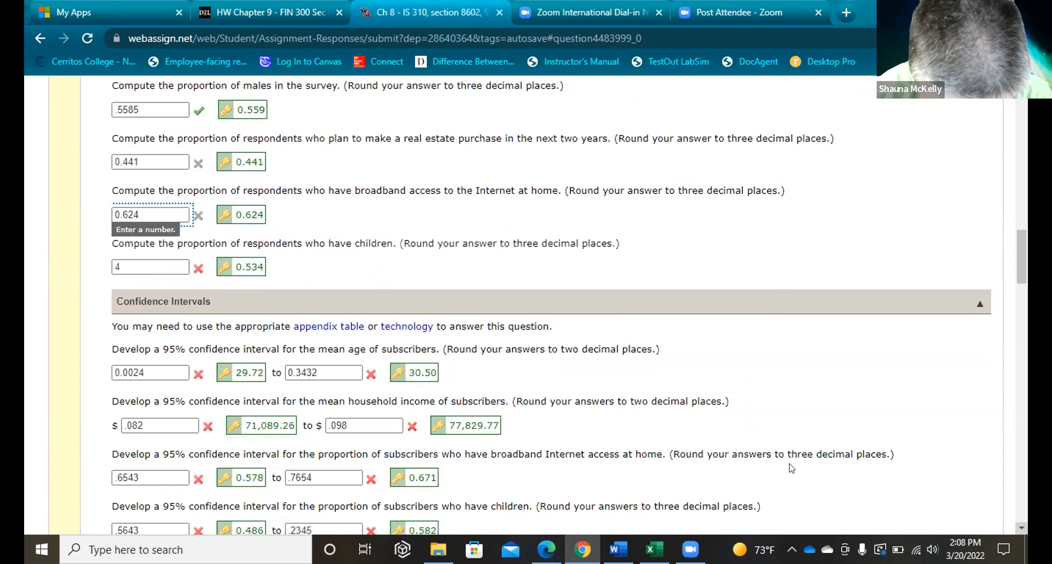
{"action": "left_click", "coordinate": [152, 266]}
{"action": "key", "text": "BackSpace"}
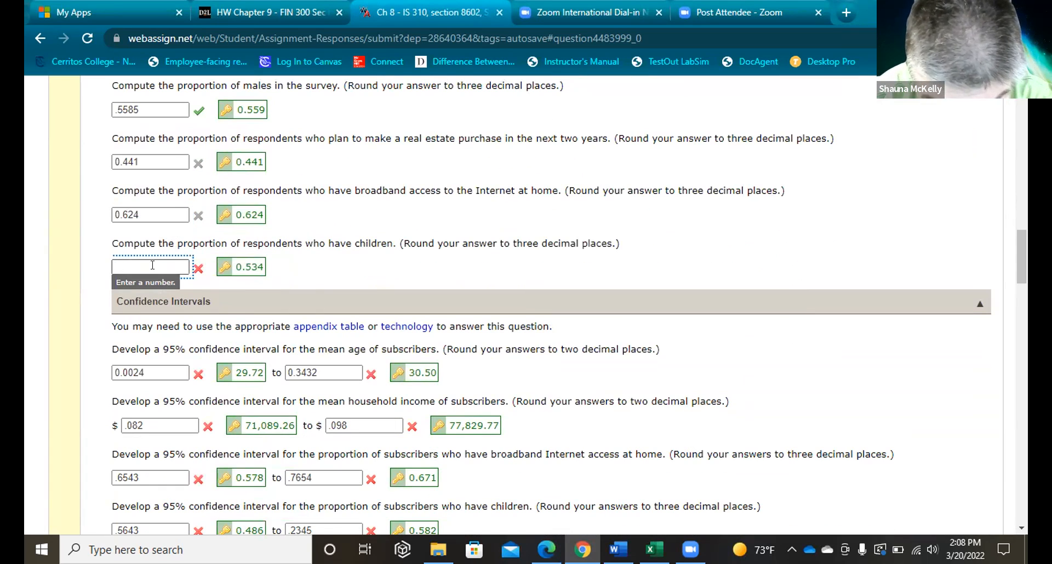
{"action": "type", "text": "0"}
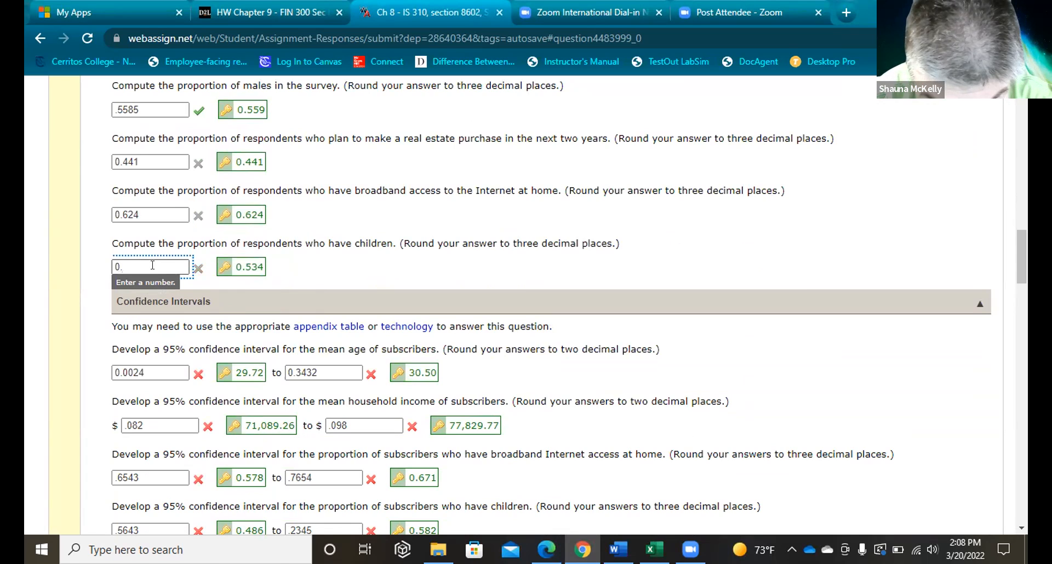
{"action": "type", "text": ".534"}
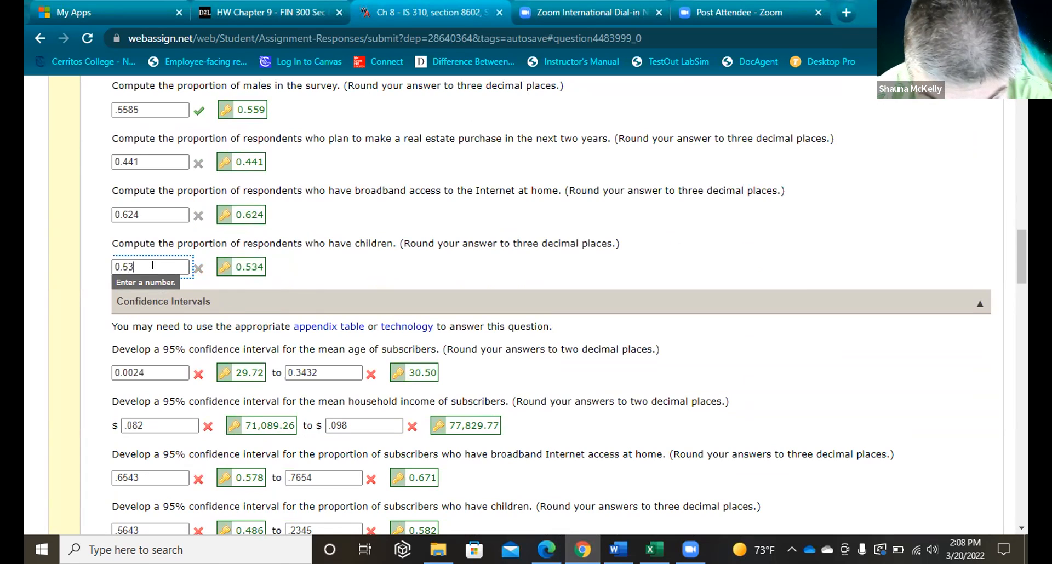
Replace the lower limit of the 95% confidence interval for the mean age of subscribers with 29.72.
{"action": "left_click", "coordinate": [158, 366]}
{"action": "key", "text": "BackSpace"}
{"action": "key", "text": "BackSpace"}
{"action": "key", "text": "BackSpace"}
{"action": "key", "text": "BackSpace"}
{"action": "key", "text": "BackSpace"}
{"action": "key", "text": "BackSpace"}
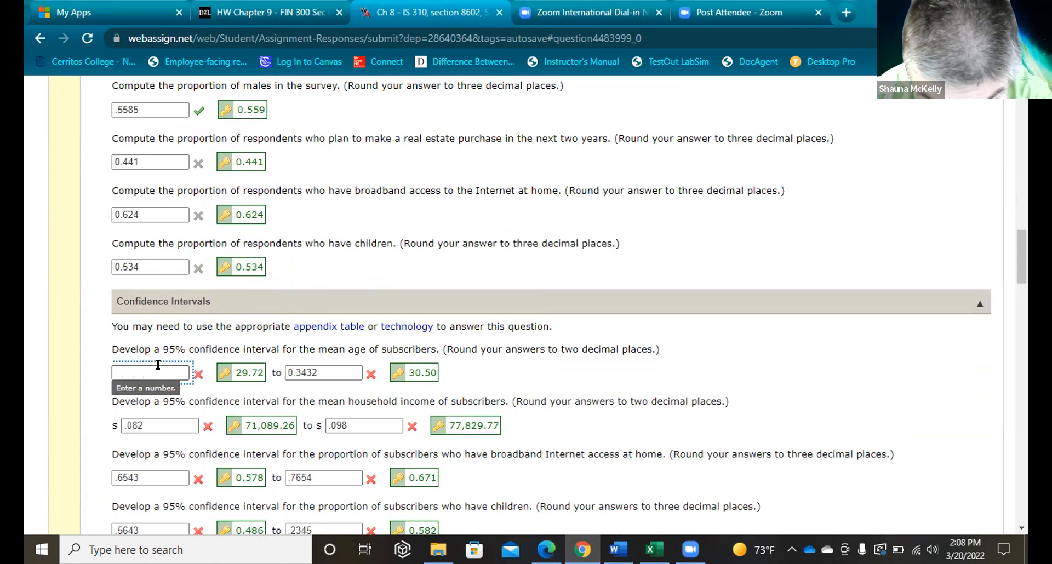
{"action": "type", "text": "29"}
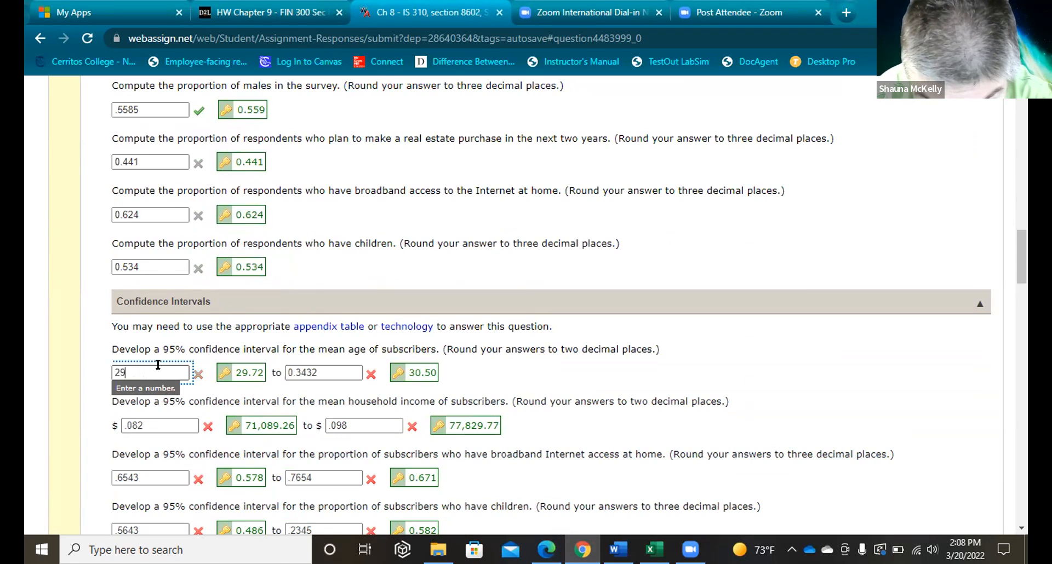
{"action": "type", "text": ".72"}
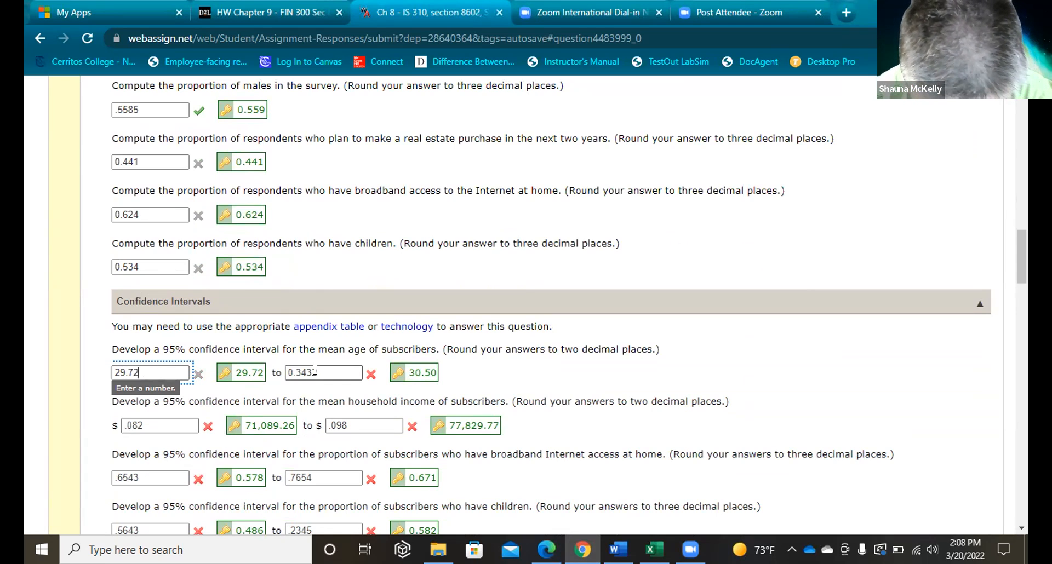
Replace the upper limit of the 95% confidence interval for the mean age of subscribers with 30.50.
{"action": "left_click", "coordinate": [315, 371]}
{"action": "key", "text": "BackSpace"}
{"action": "key", "text": "BackSpace"}
{"action": "key", "text": "BackSpace"}
{"action": "key", "text": "BackSpace"}
{"action": "key", "text": "BackSpace"}
{"action": "key", "text": "BackSpace"}
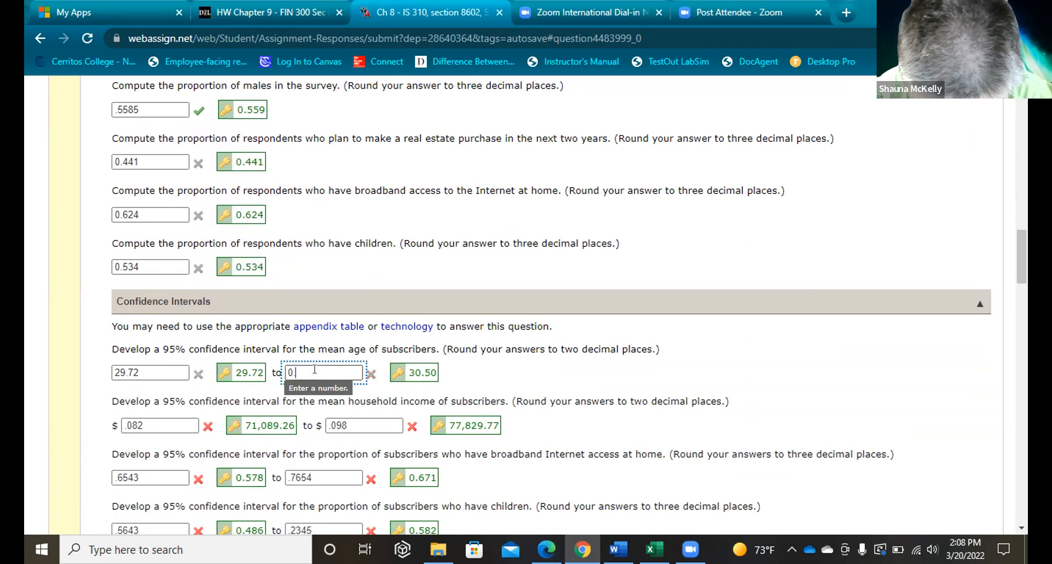
{"action": "type", "text": "30"}
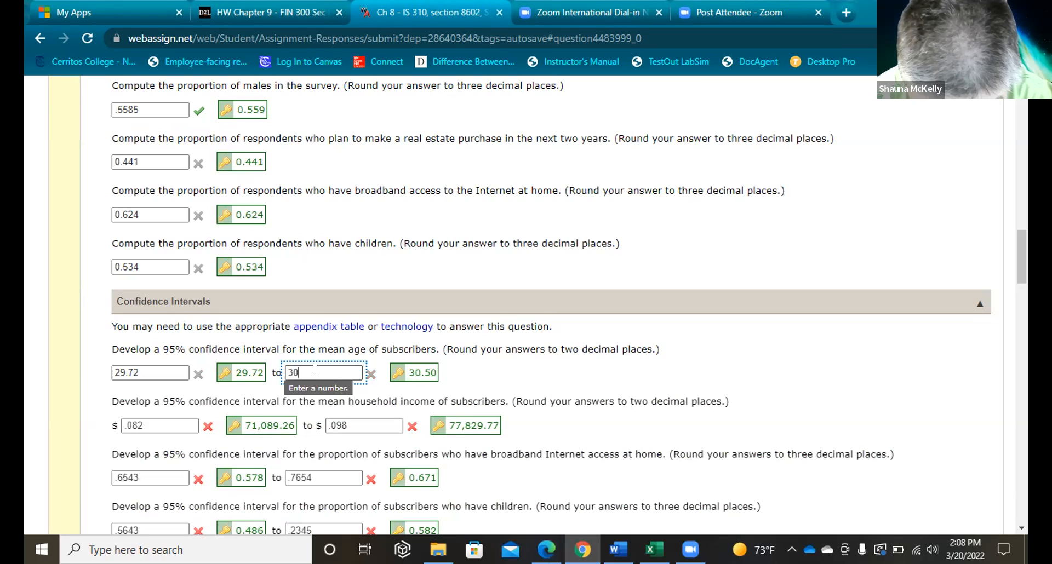
{"action": "type", "text": ".50"}
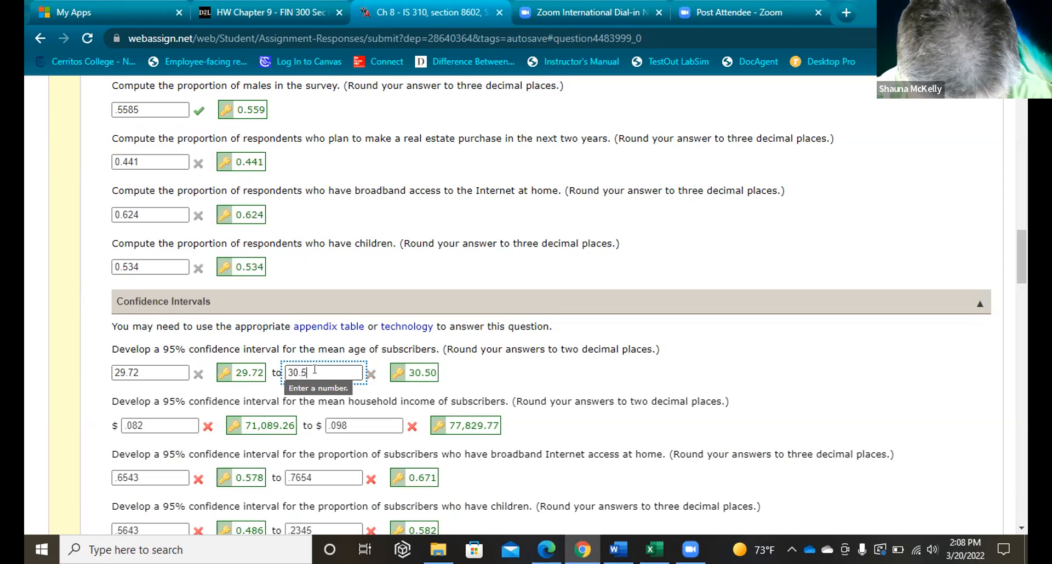
Replace the lower limit of the 95% confidence interval for mean household income with 71089.26.
{"action": "left_click", "coordinate": [174, 424]}
{"action": "key", "text": "BackSpace"}
{"action": "key", "text": "BackSpace"}
{"action": "key", "text": "BackSpace"}
{"action": "key", "text": "BackSpace"}
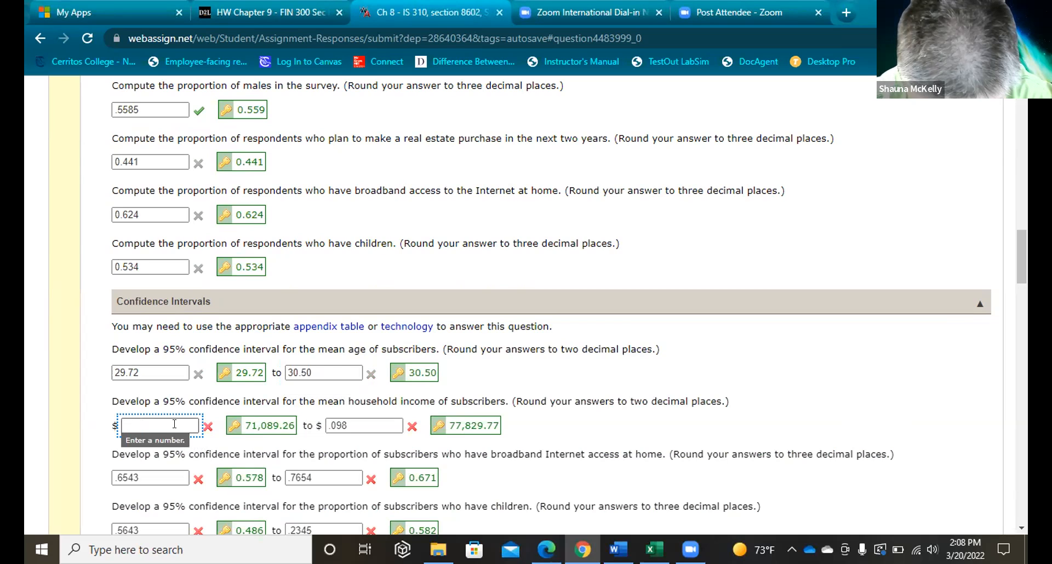
{"action": "type", "text": "71"}
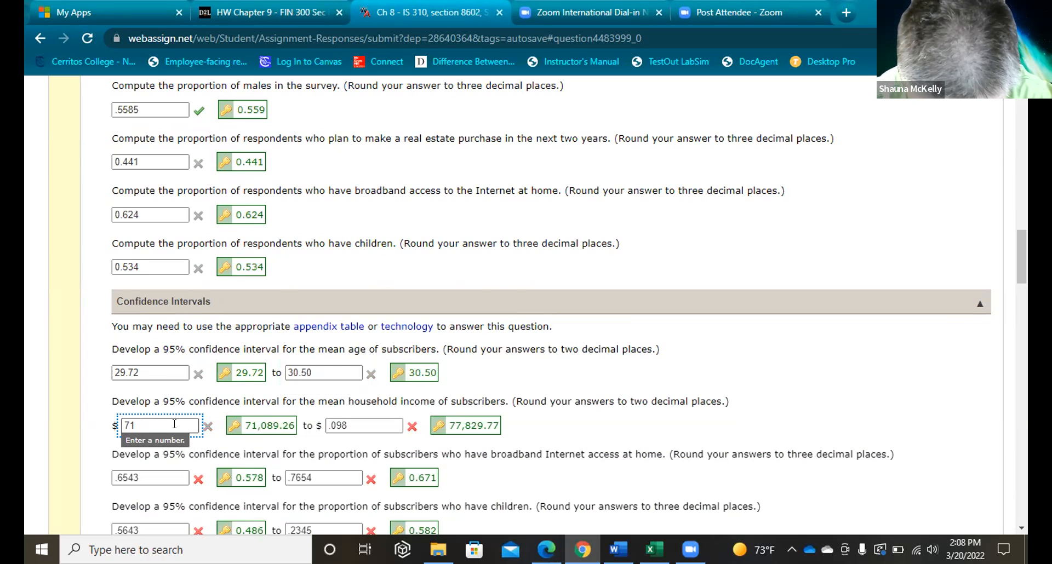
{"action": "type", "text": "08"}
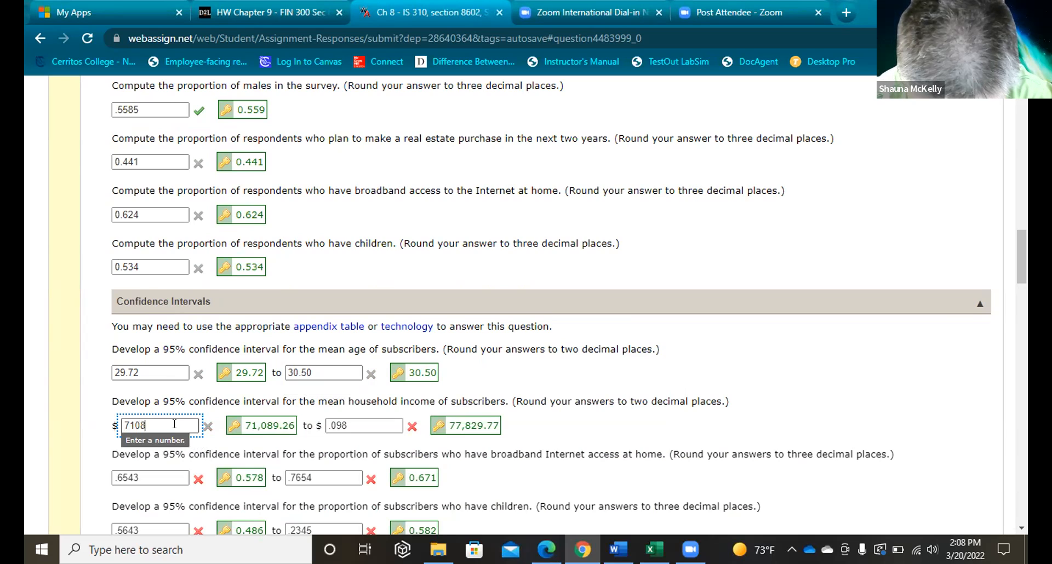
{"action": "type", "text": "9.26"}
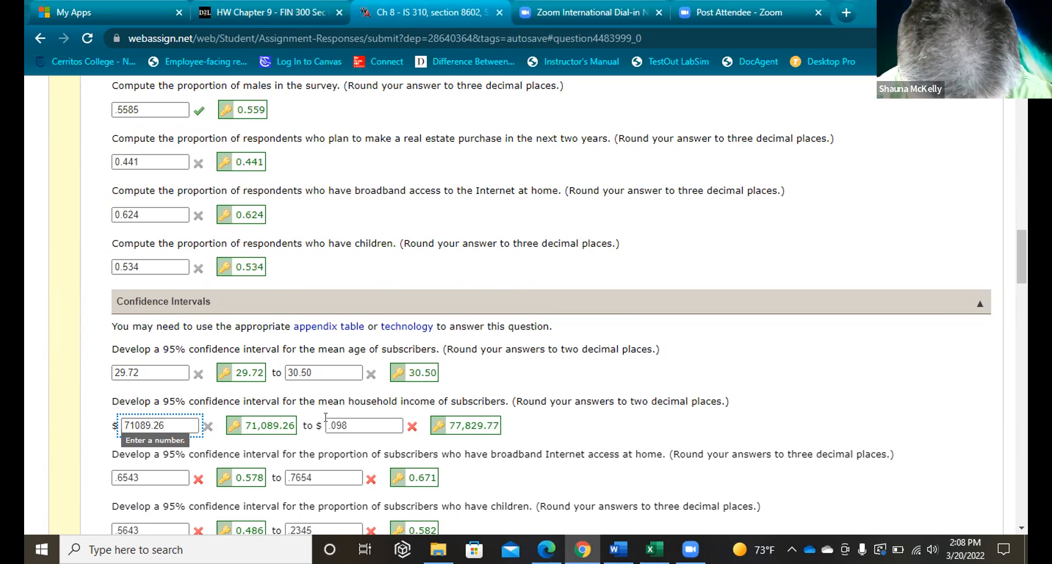
Replace the upper limit of the 95% confidence interval for mean household income with 77829.77.
{"action": "left_click", "coordinate": [359, 423]}
{"action": "key", "text": "BackSpace"}
{"action": "key", "text": "BackSpace"}
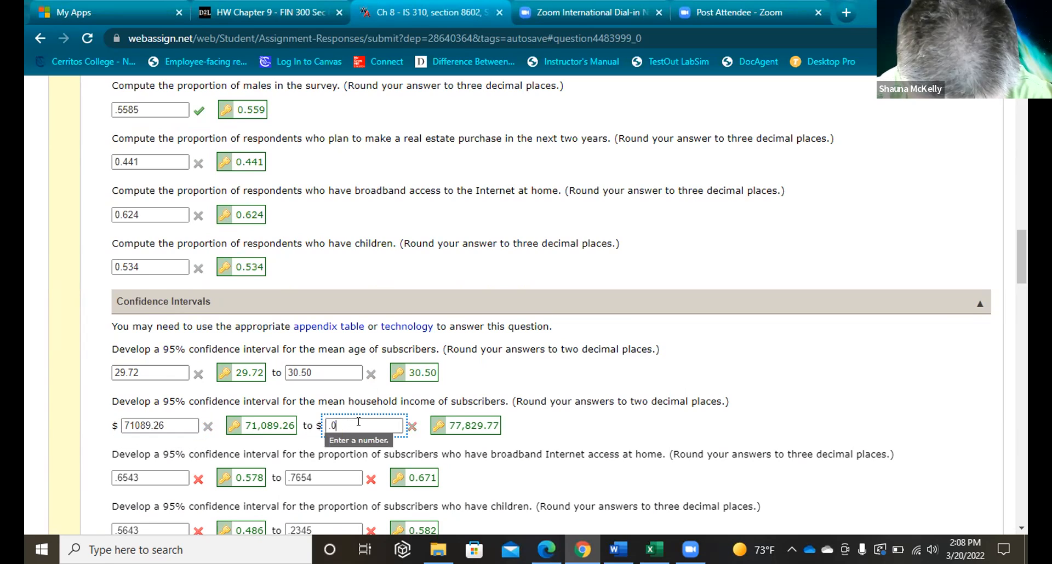
{"action": "type", "text": "77829"}
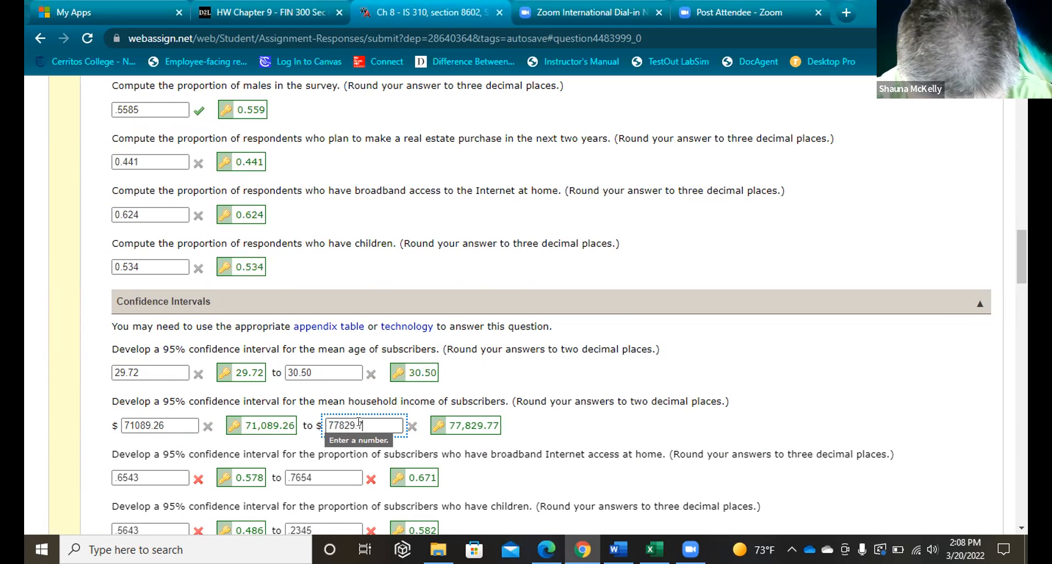
Replace the 95% confidence interval limits for the proportion of subscribers with broadband access with 0.578 and .671.
{"action": "left_click", "coordinate": [171, 467]}
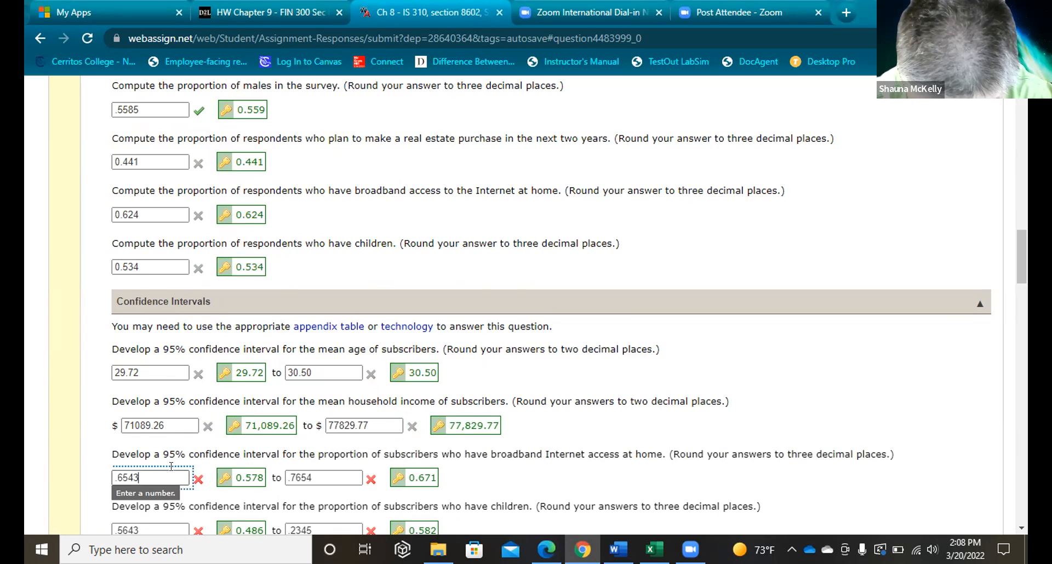
{"action": "key", "text": "BackSpace"}
{"action": "key", "text": "BackSpace"}
{"action": "key", "text": "BackSpace"}
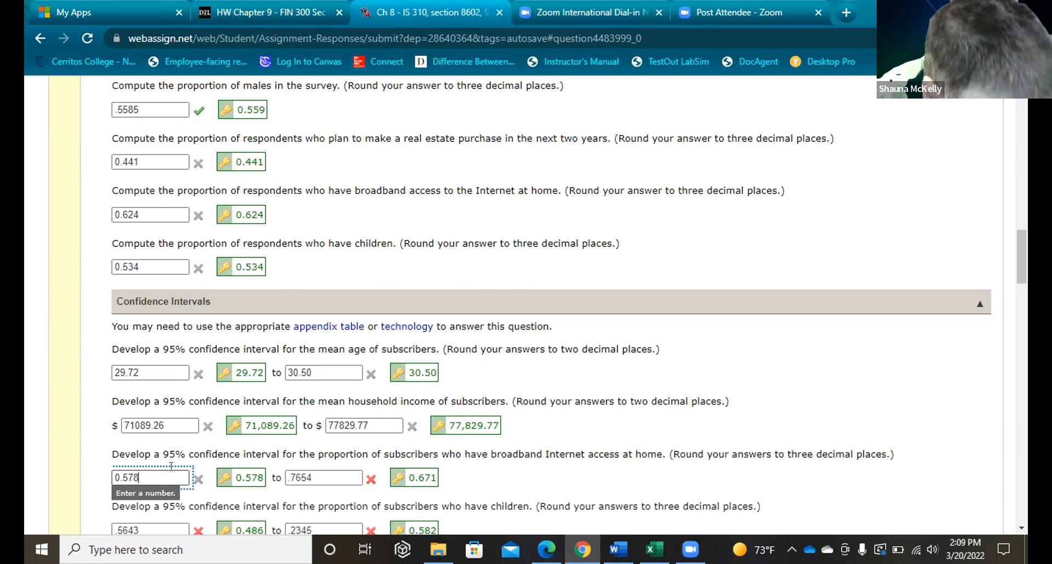
{"action": "left_click", "coordinate": [326, 470]}
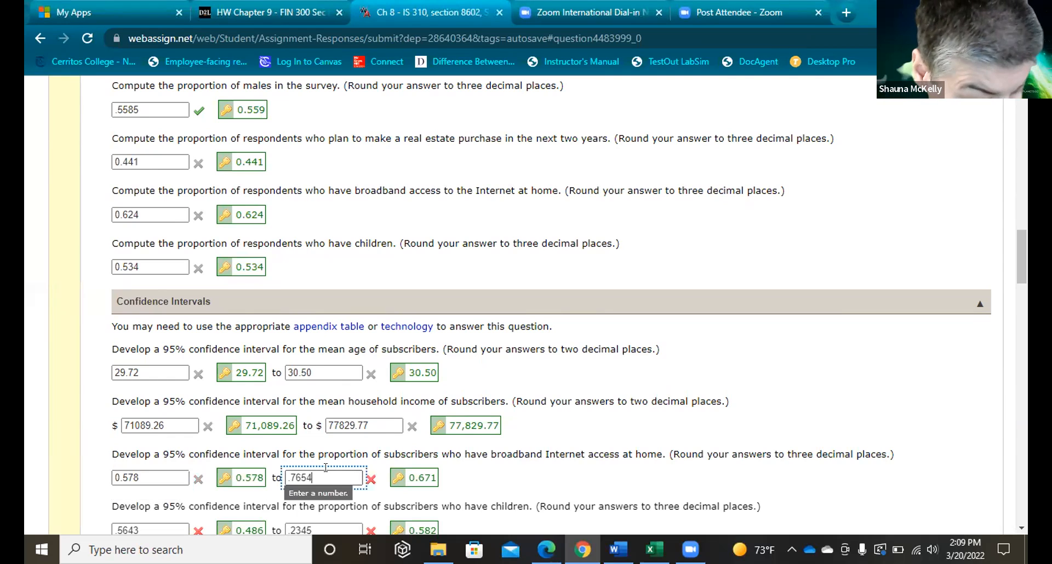
{"action": "key", "text": "BackSpace"}
{"action": "key", "text": "BackSpace"}
{"action": "key", "text": "BackSpace"}
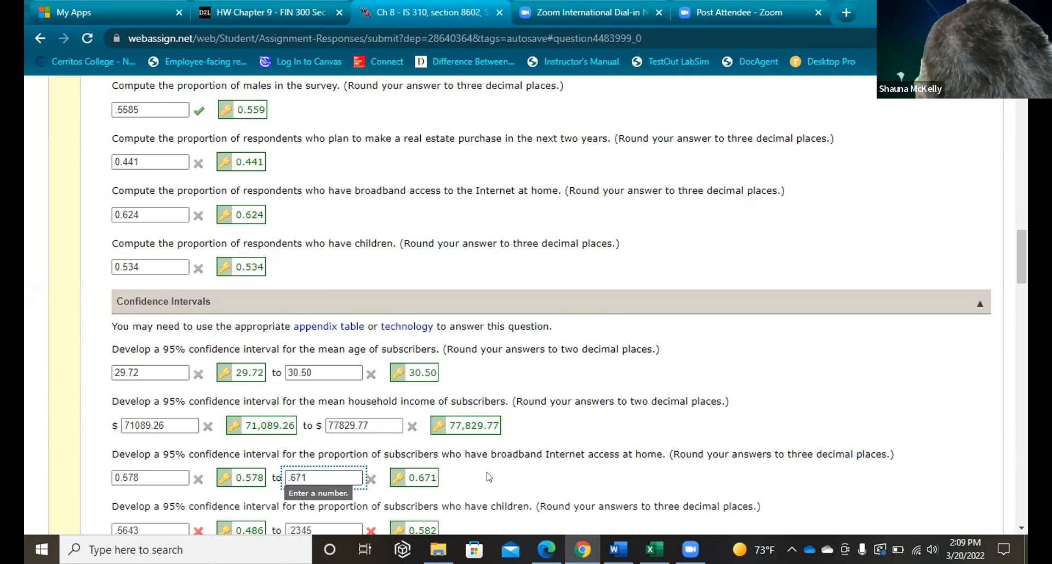
Replace the 95% confidence interval limits for the proportion of subscribers who have children with .486 and .582.
{"action": "scroll", "coordinate": [1021, 528], "scroll_direction": "down", "scroll_amount": 3}
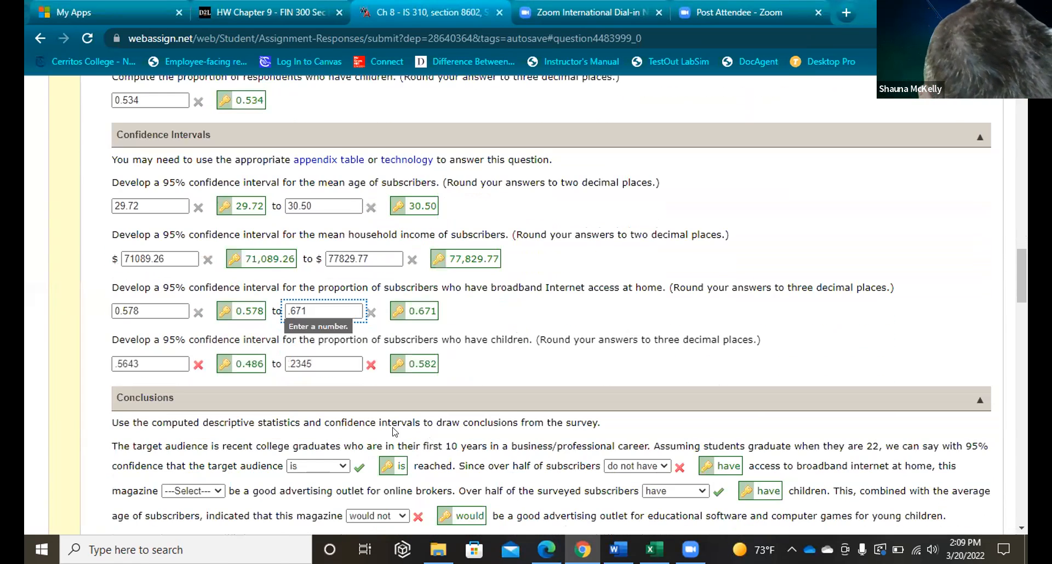
{"action": "left_click", "coordinate": [147, 361]}
{"action": "key", "text": "BackSpace"}
{"action": "key", "text": "BackSpace"}
{"action": "key", "text": "BackSpace"}
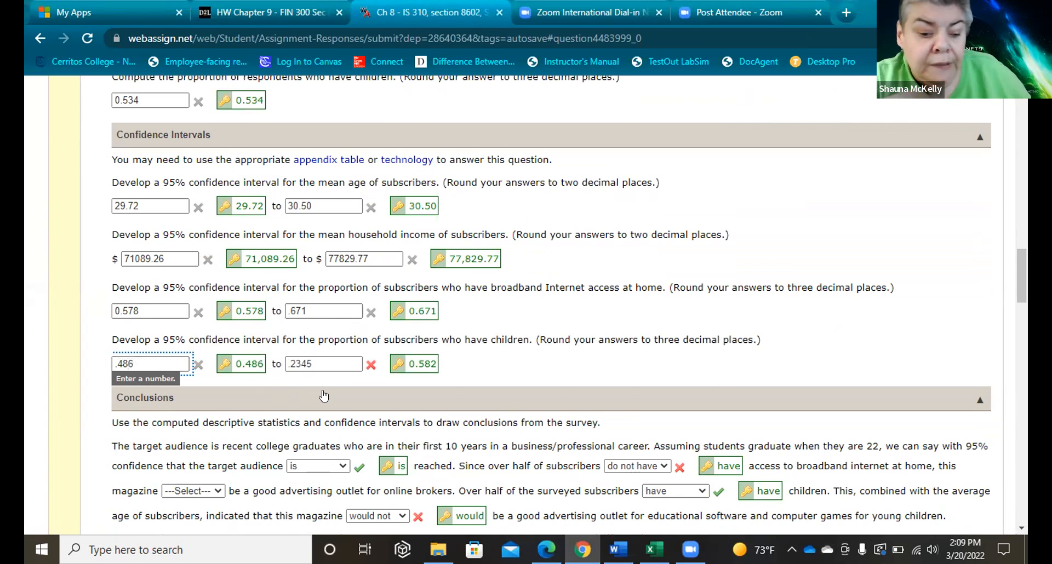
{"action": "left_click", "coordinate": [315, 360]}
{"action": "key", "text": "BackSpace"}
{"action": "key", "text": "BackSpace"}
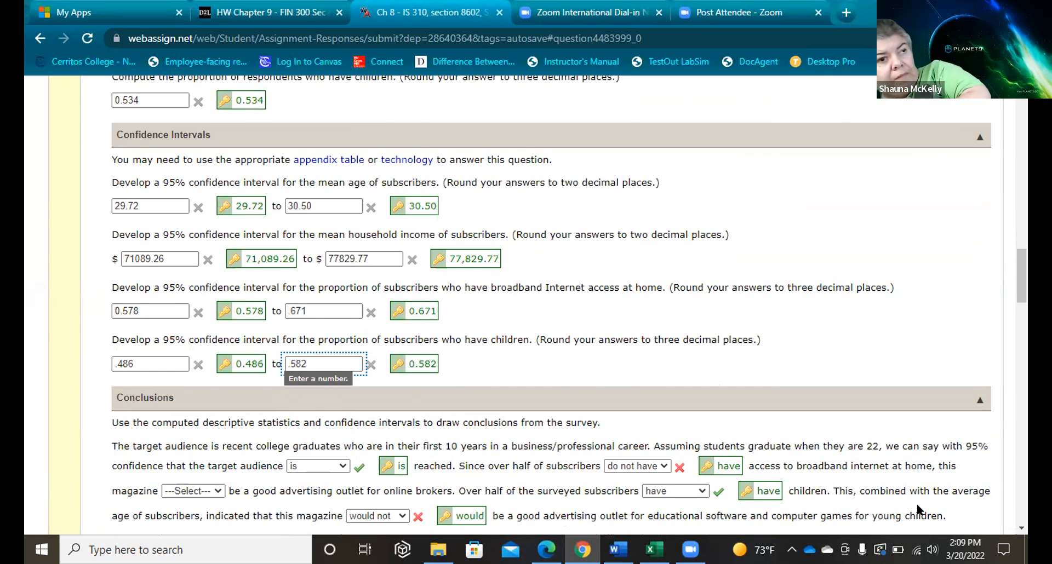
In the Conclusions paragraph, set broadband access to "have" and both the online broker and educational software advertising answers to "would".
{"action": "scroll", "coordinate": [1021, 526], "scroll_direction": "down", "scroll_amount": 2}
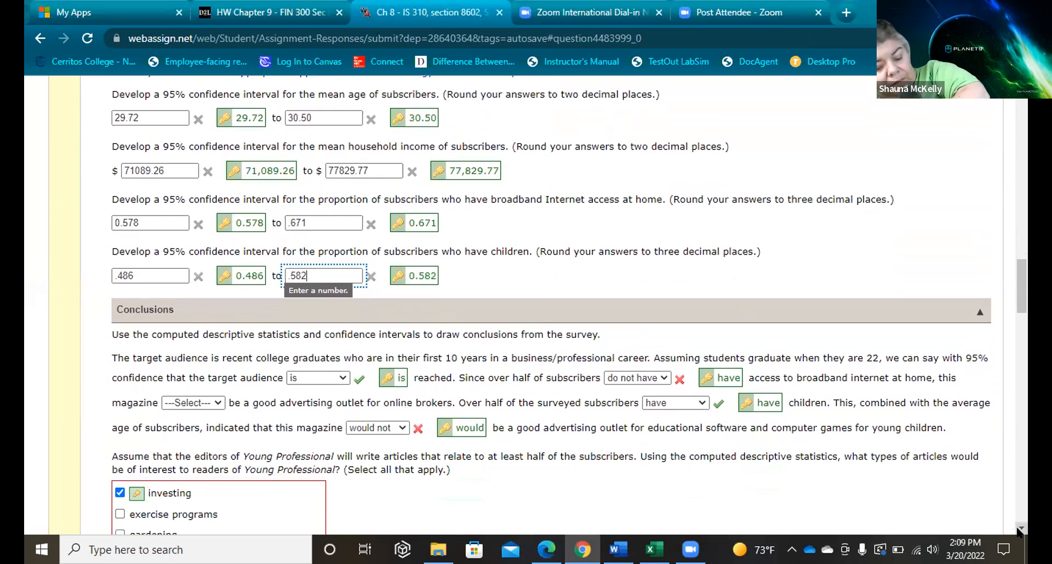
{"action": "left_click", "coordinate": [664, 377]}
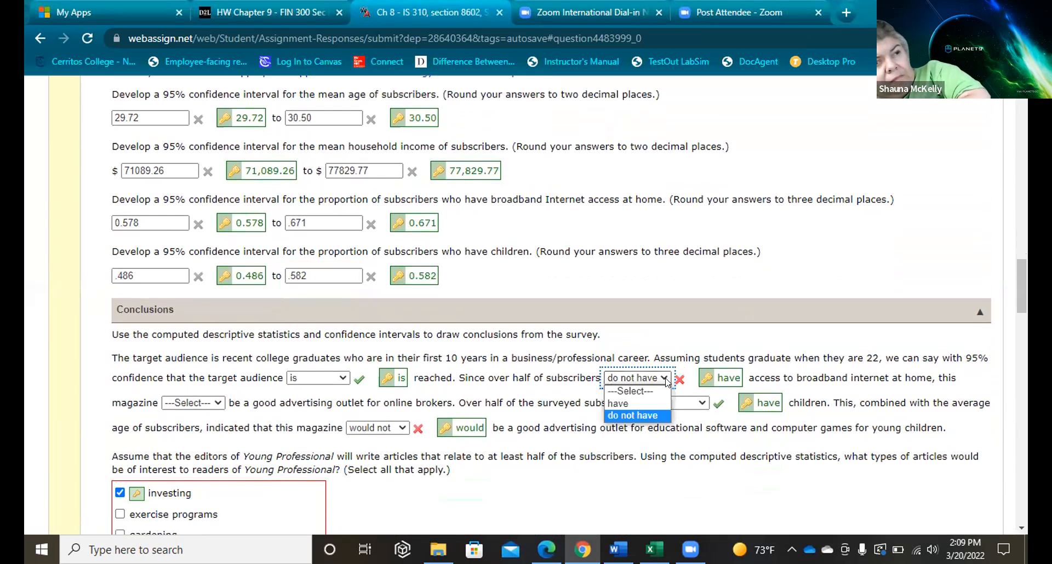
{"action": "left_click", "coordinate": [642, 405]}
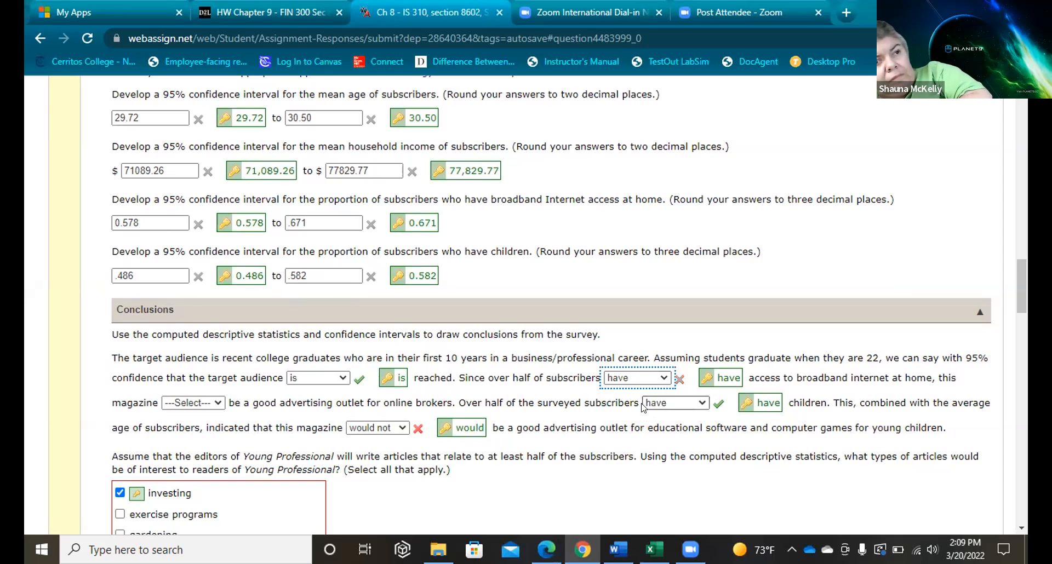
{"action": "left_click", "coordinate": [218, 404]}
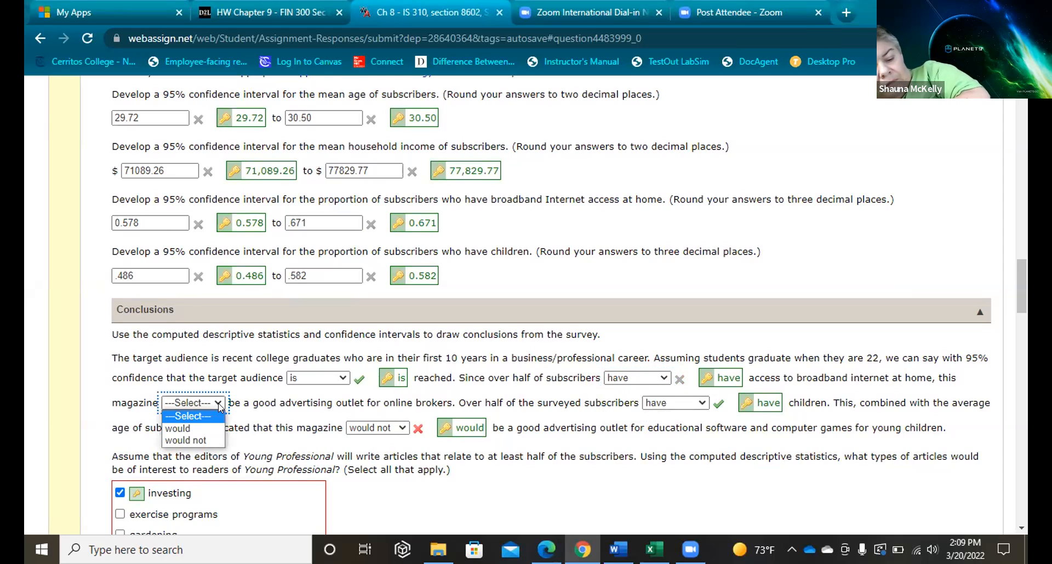
{"action": "left_click", "coordinate": [205, 430]}
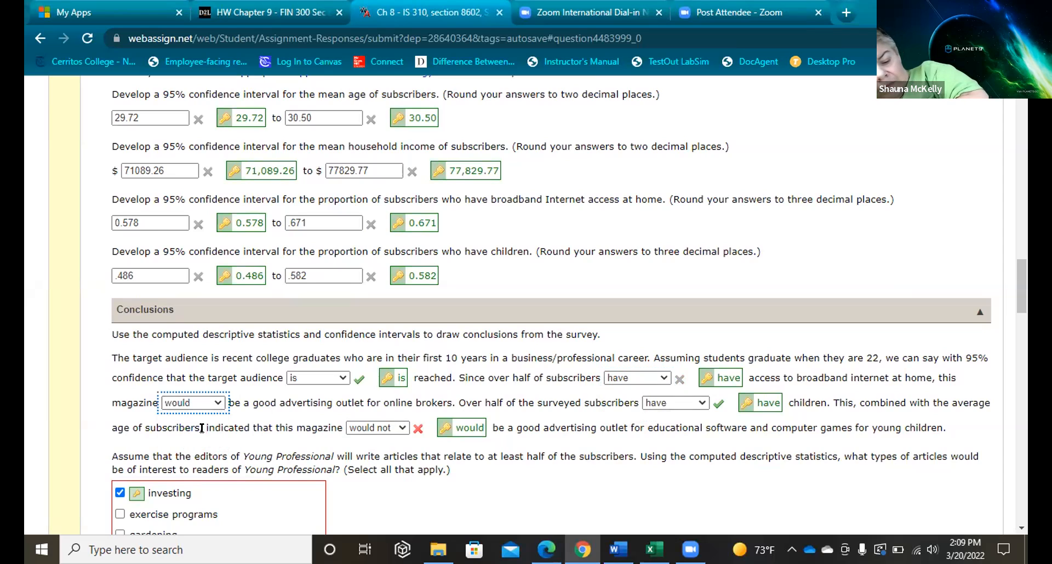
{"action": "left_click", "coordinate": [404, 429]}
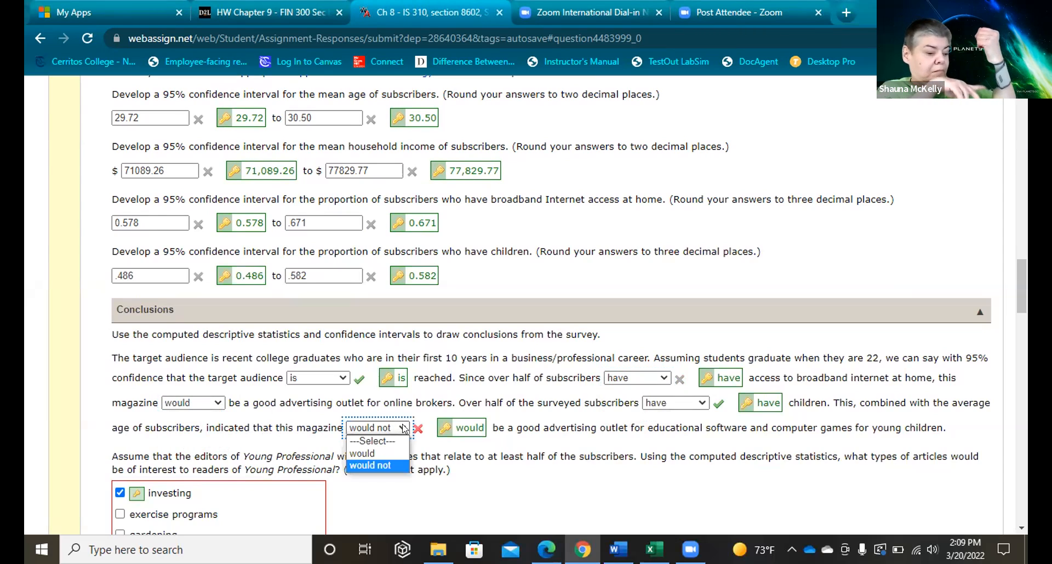
{"action": "left_click", "coordinate": [390, 451]}
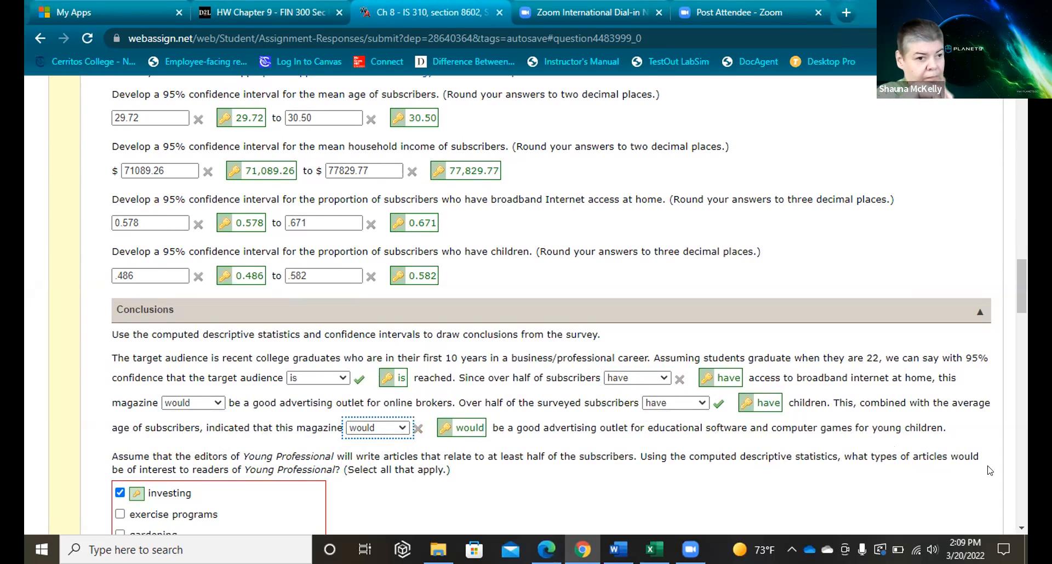
For the article types of interest, select parenting and child care and Young Professional's online features, and deselect real estate and architecture.
{"action": "scroll", "coordinate": [1019, 530], "scroll_direction": "down", "scroll_amount": 3}
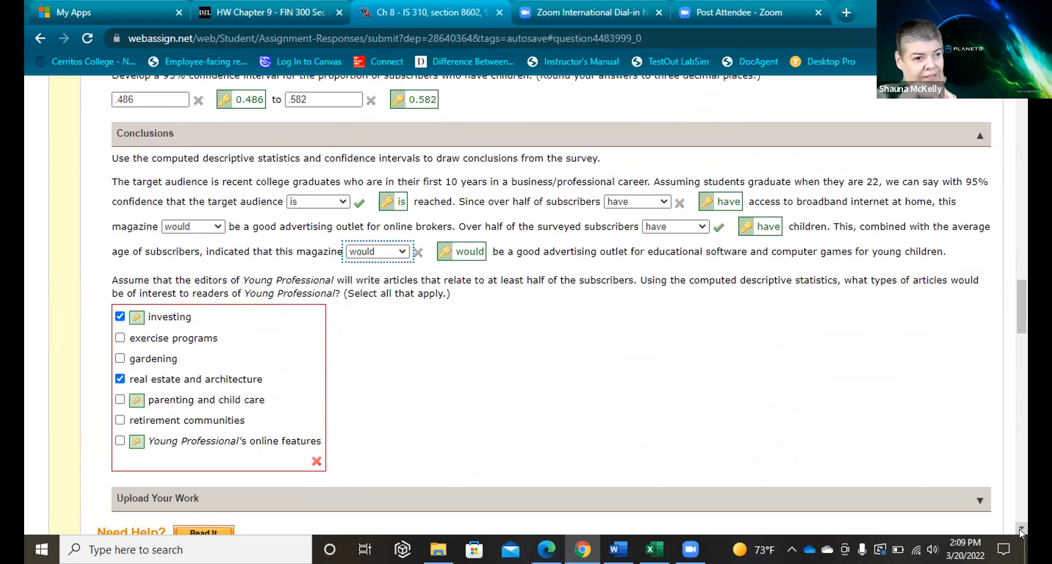
{"action": "left_click", "coordinate": [123, 398]}
{"action": "left_click", "coordinate": [117, 402]}
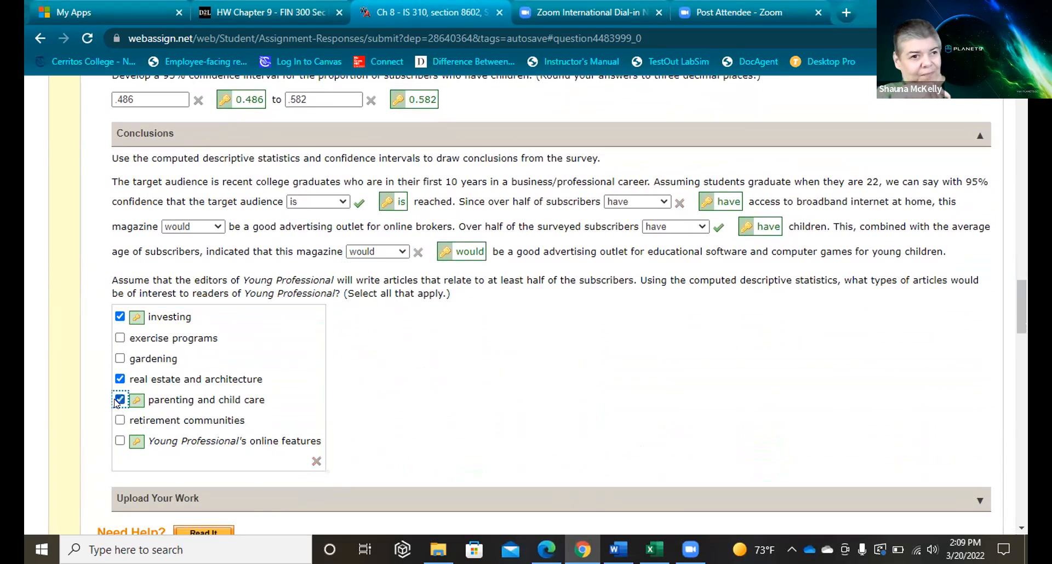
{"action": "left_click", "coordinate": [120, 441]}
{"action": "left_click", "coordinate": [120, 440]}
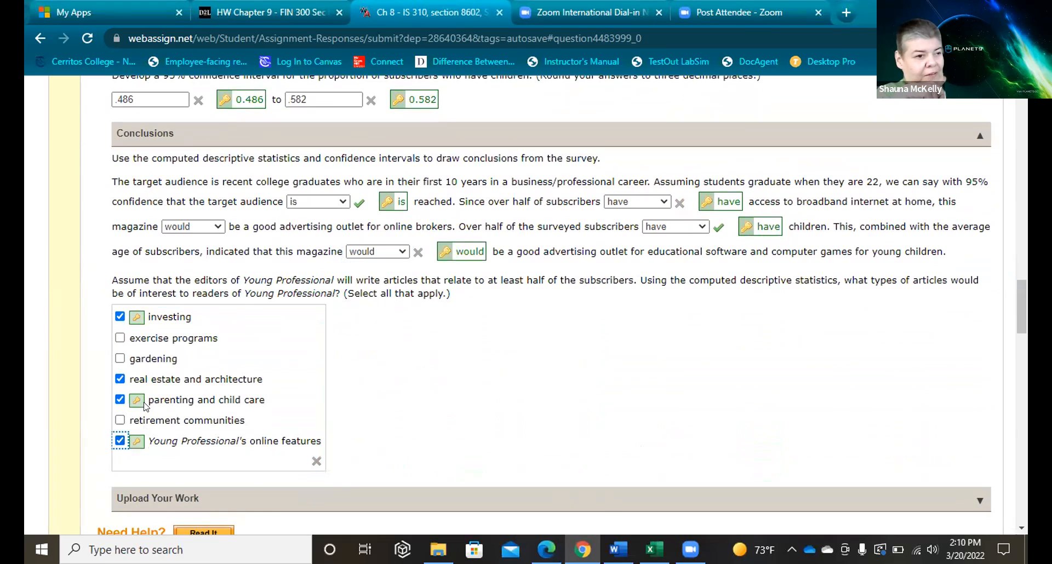
{"action": "left_click", "coordinate": [120, 379]}
{"action": "left_click", "coordinate": [120, 379]}
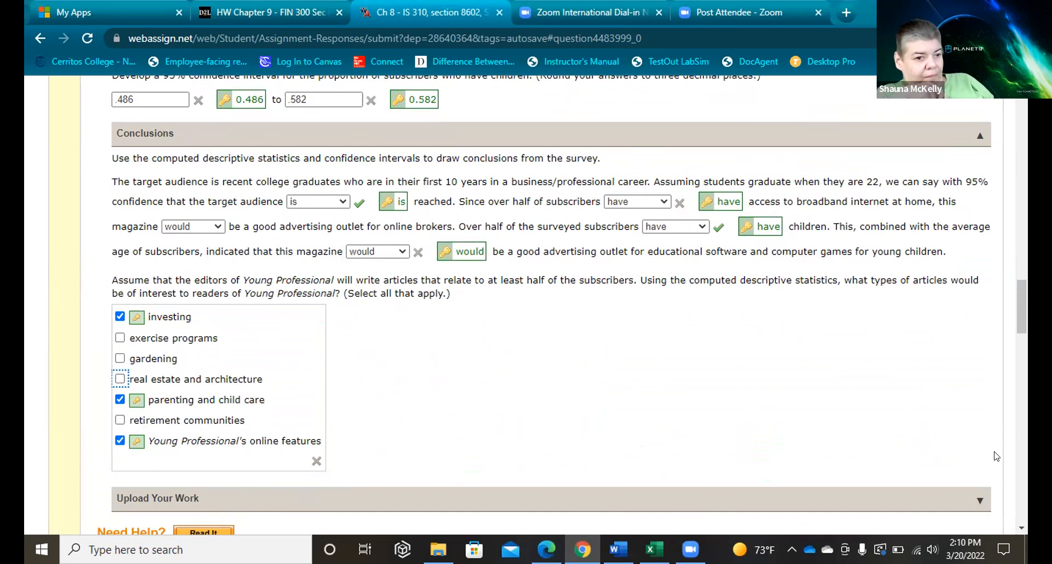
Upload the file Professional.xlsx in question 1's Upload Your Work section.
{"action": "left_click", "coordinate": [1020, 527]}
{"action": "left_click", "coordinate": [1020, 527]}
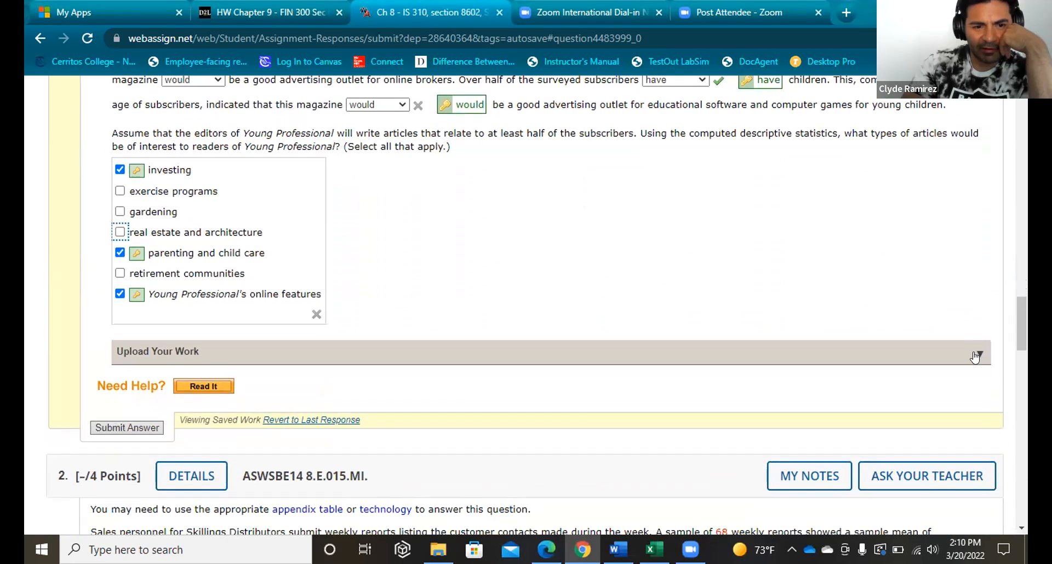
{"action": "left_click", "coordinate": [975, 354]}
{"action": "left_click", "coordinate": [163, 396]}
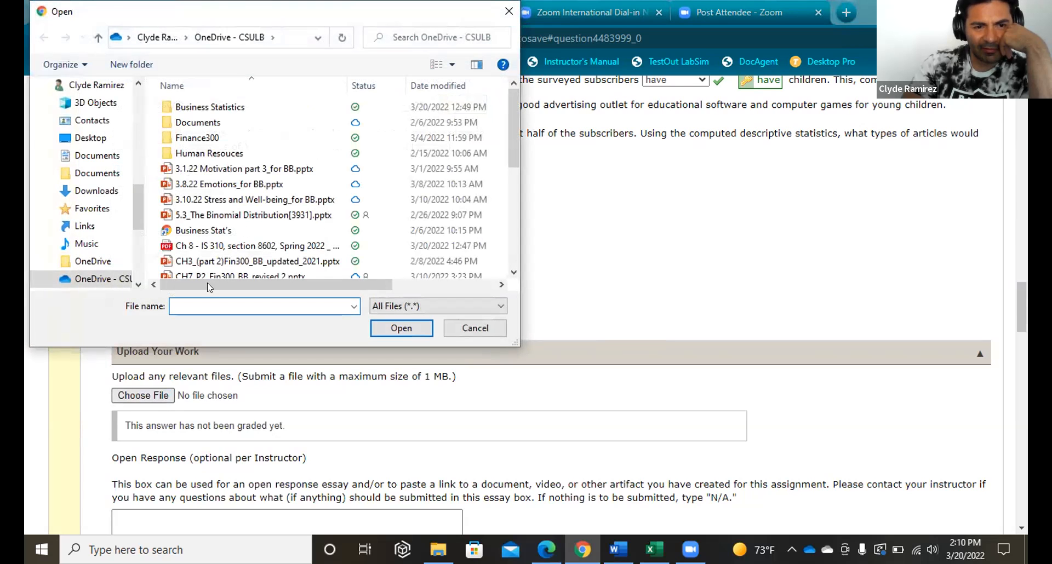
{"action": "scroll", "coordinate": [512, 274], "scroll_direction": "down", "scroll_amount": 5}
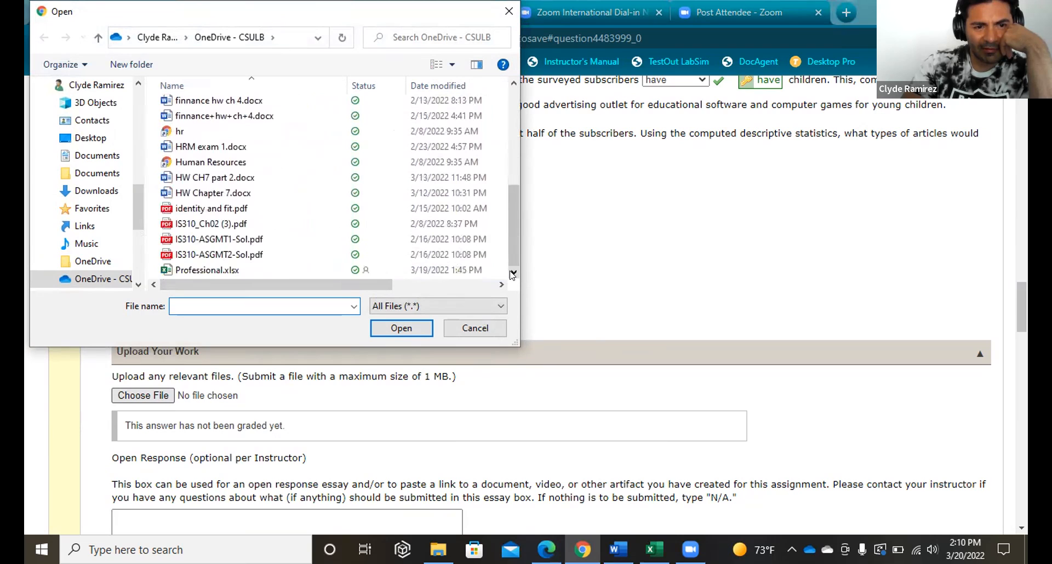
{"action": "left_click", "coordinate": [253, 272]}
{"action": "left_click", "coordinate": [389, 334]}
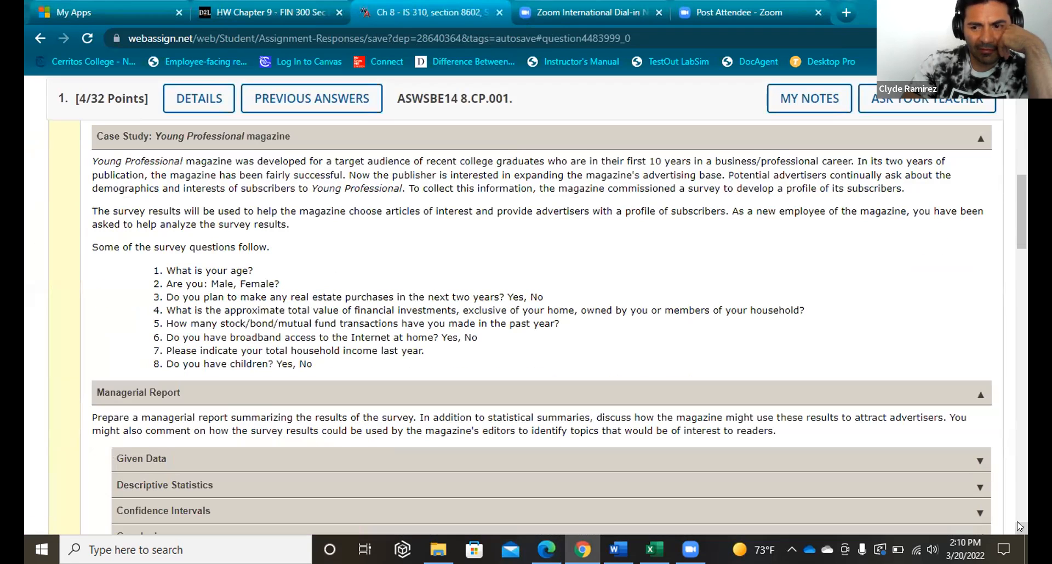
Expand question 1's Given Data and Descriptive Statistics sections and review the saved statistics and proportion answers.
{"action": "scroll", "coordinate": [1016, 522], "scroll_direction": "down", "scroll_amount": 5}
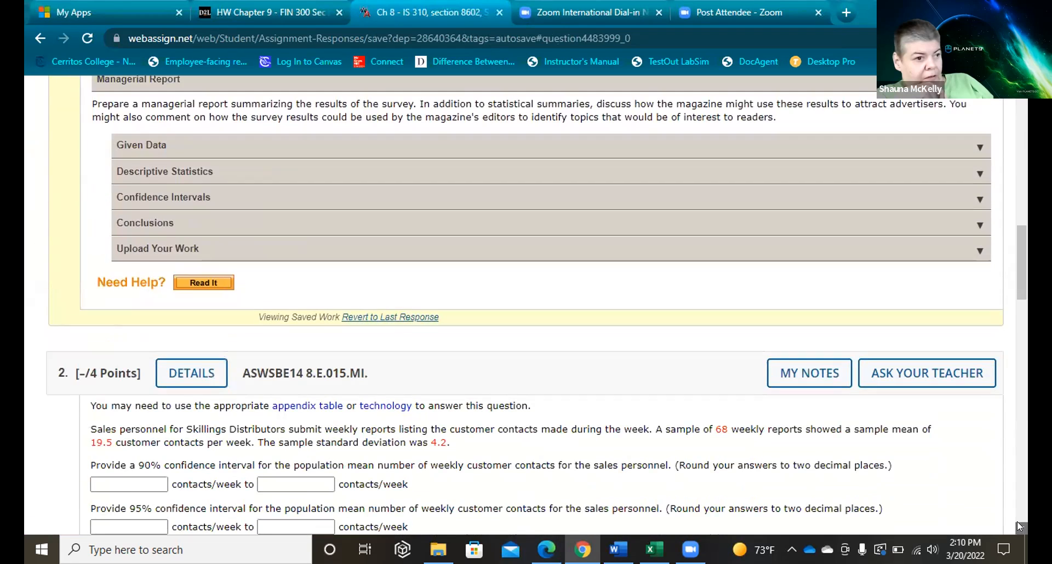
{"action": "scroll", "coordinate": [1018, 523], "scroll_direction": "down", "scroll_amount": 1}
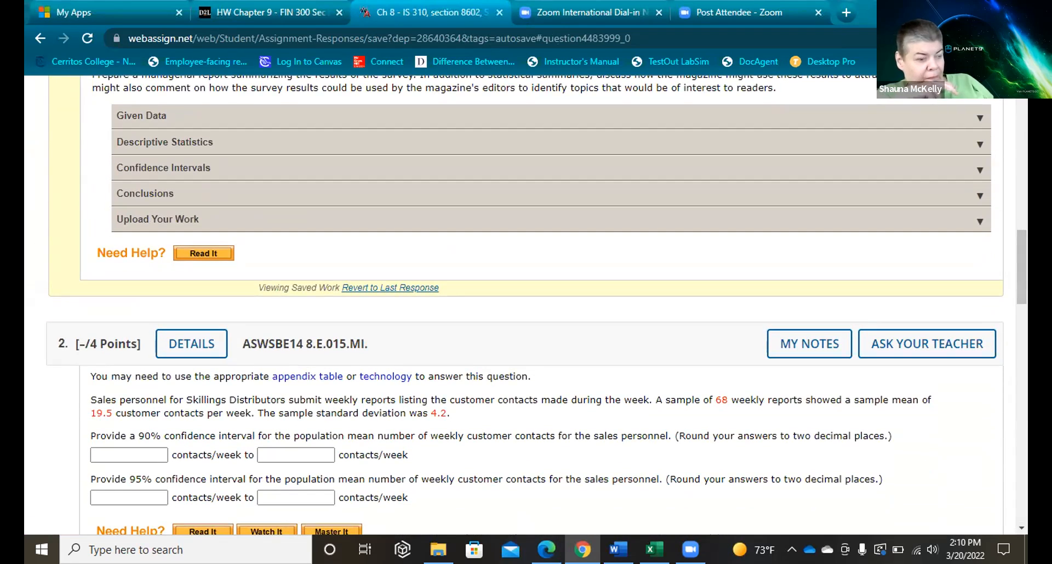
{"action": "scroll", "coordinate": [526, 307], "scroll_direction": "up", "scroll_amount": 15}
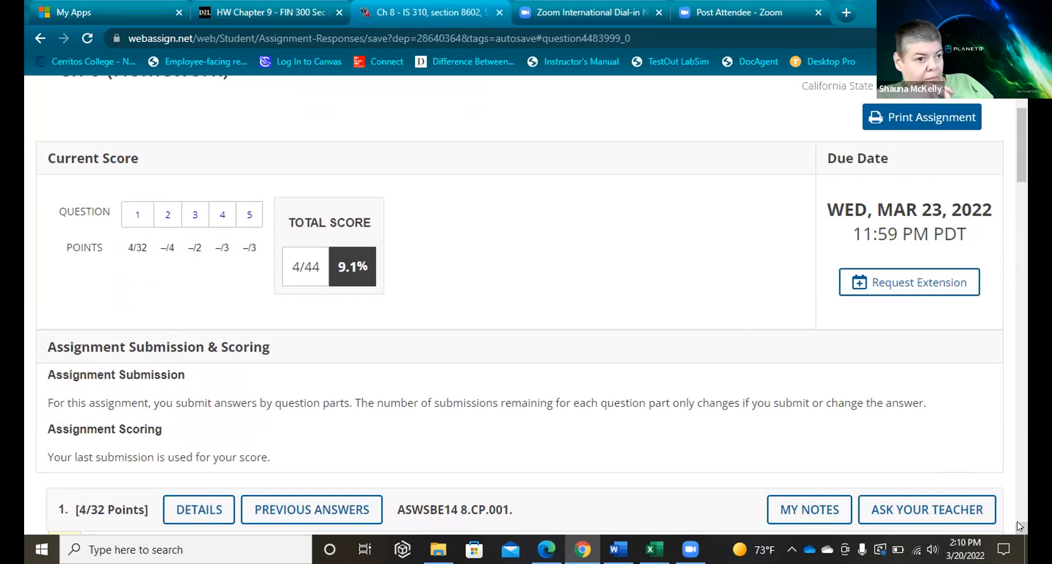
{"action": "scroll", "coordinate": [1018, 528], "scroll_direction": "down", "scroll_amount": 5}
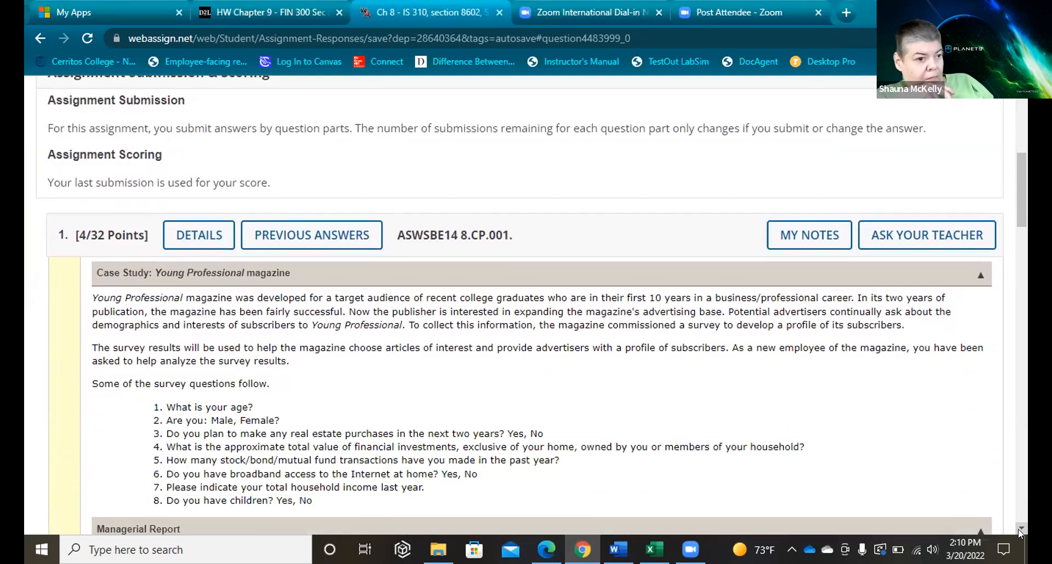
{"action": "scroll", "coordinate": [1018, 528], "scroll_direction": "down", "scroll_amount": 5}
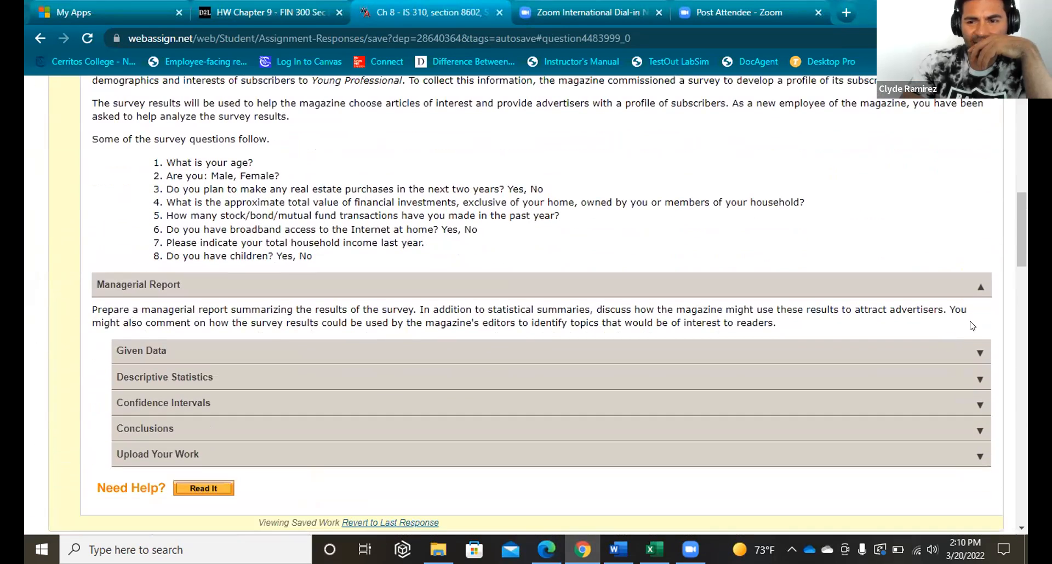
{"action": "left_click", "coordinate": [977, 354]}
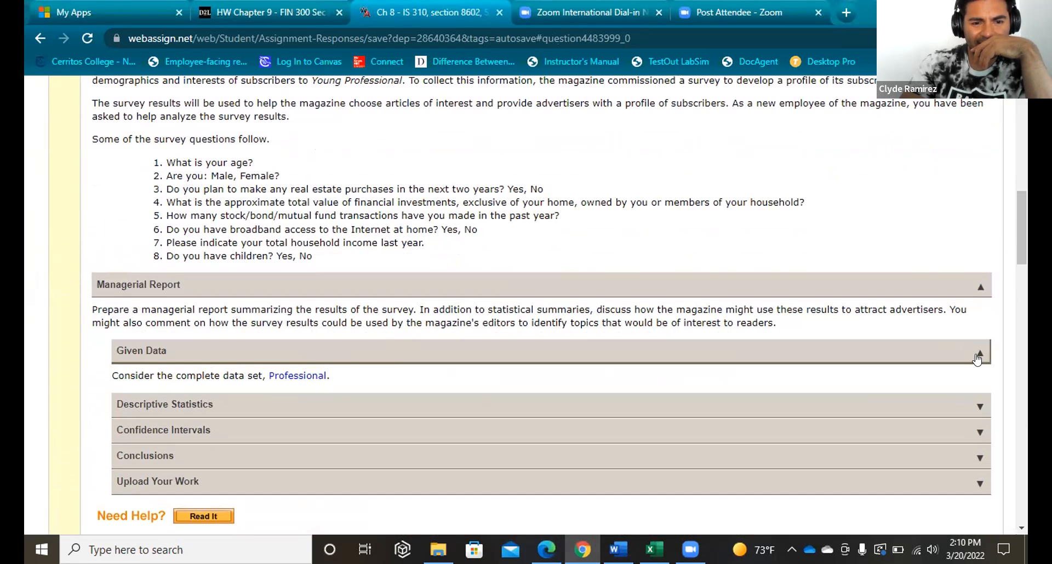
{"action": "left_click", "coordinate": [978, 406]}
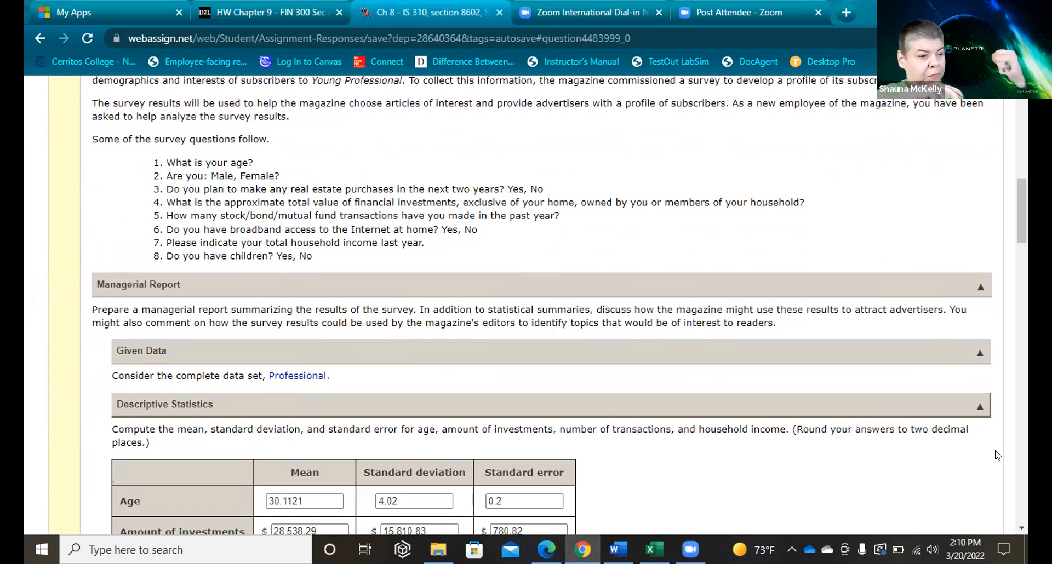
{"action": "scroll", "coordinate": [1016, 524], "scroll_direction": "down", "scroll_amount": 5}
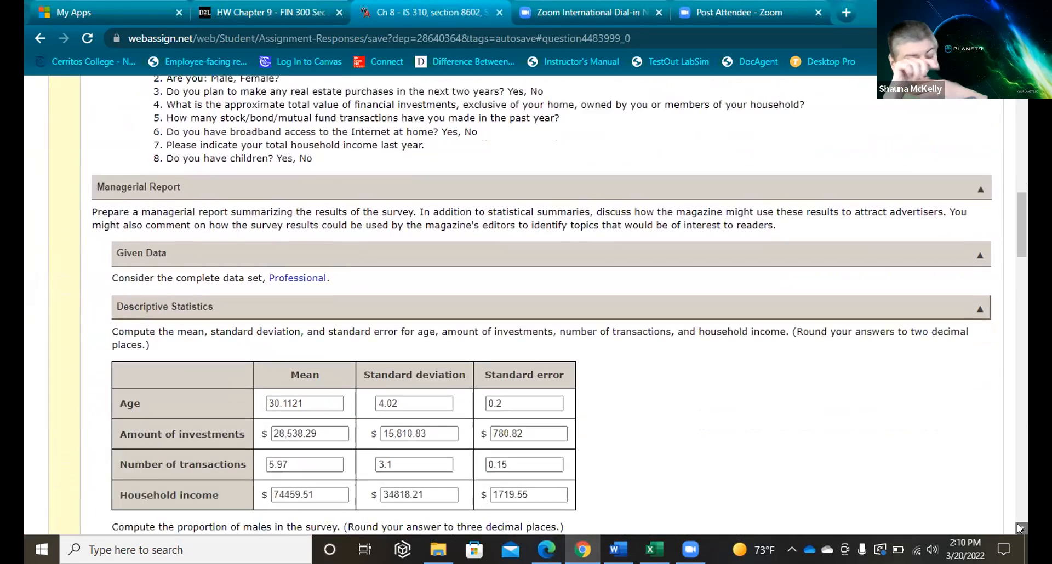
{"action": "scroll", "coordinate": [1017, 524], "scroll_direction": "down", "scroll_amount": 3}
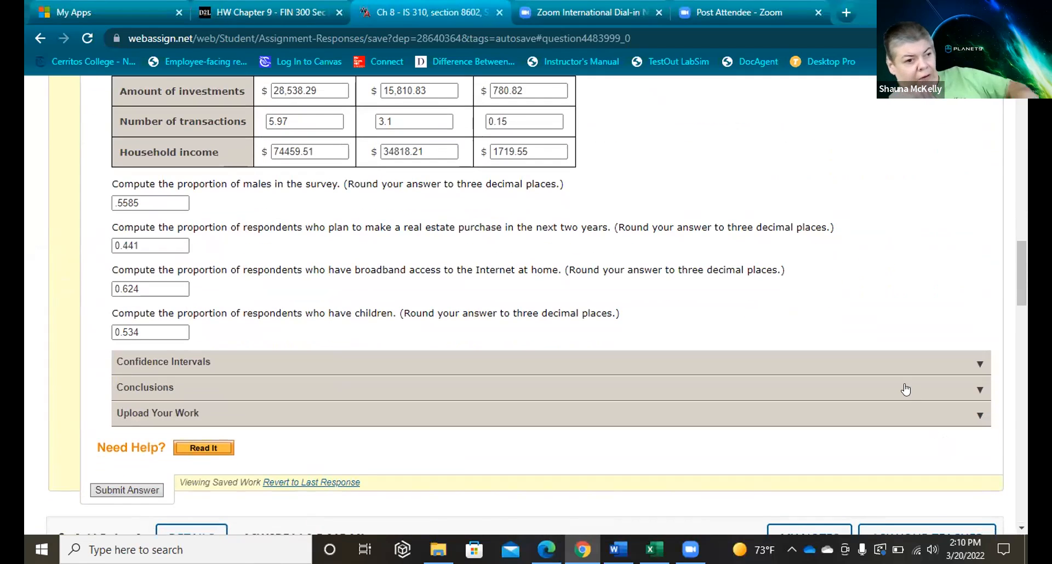
Expand question 1's Confidence Intervals and Conclusions sections and review the saved answers down to the end of the question.
{"action": "left_click", "coordinate": [972, 371]}
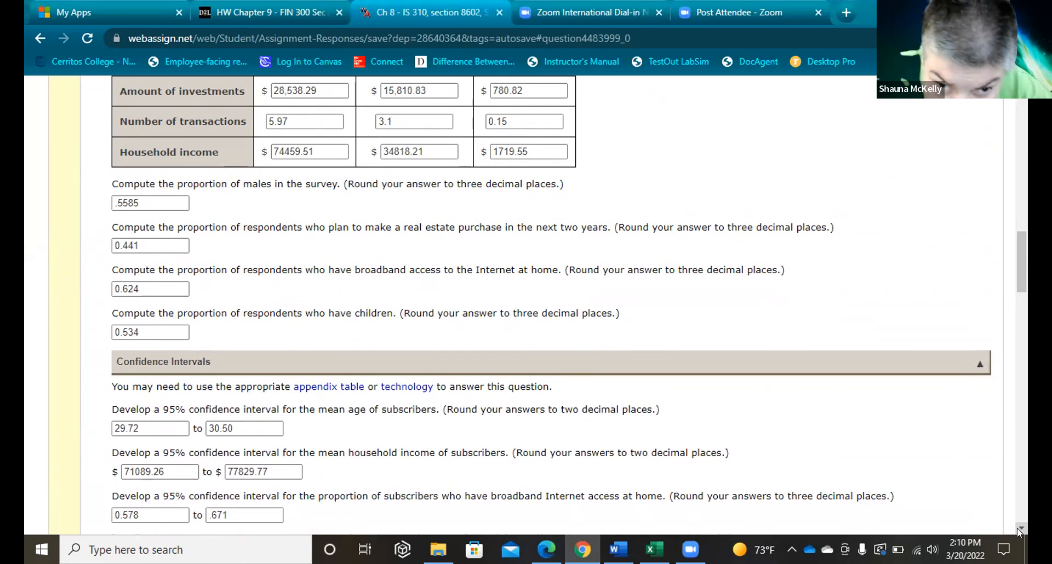
{"action": "scroll", "coordinate": [1017, 529], "scroll_direction": "down", "scroll_amount": 4}
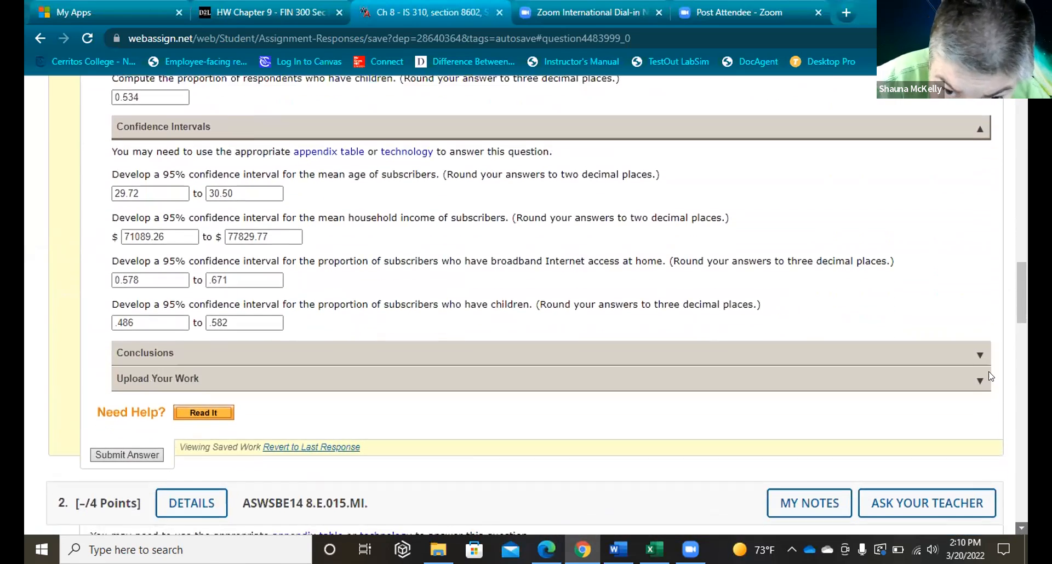
{"action": "left_click", "coordinate": [968, 323]}
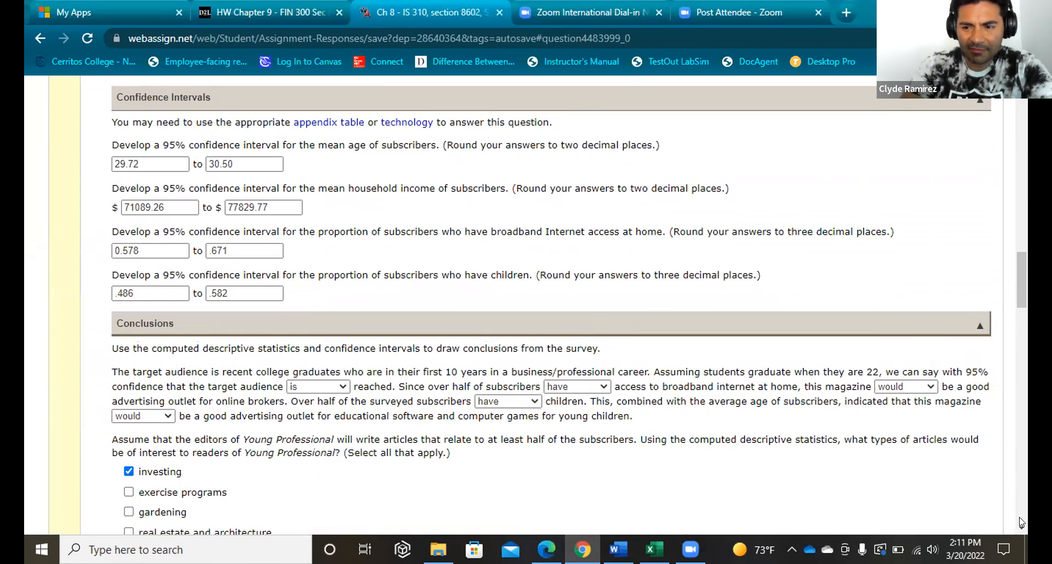
{"action": "scroll", "coordinate": [1017, 521], "scroll_direction": "down", "scroll_amount": 5}
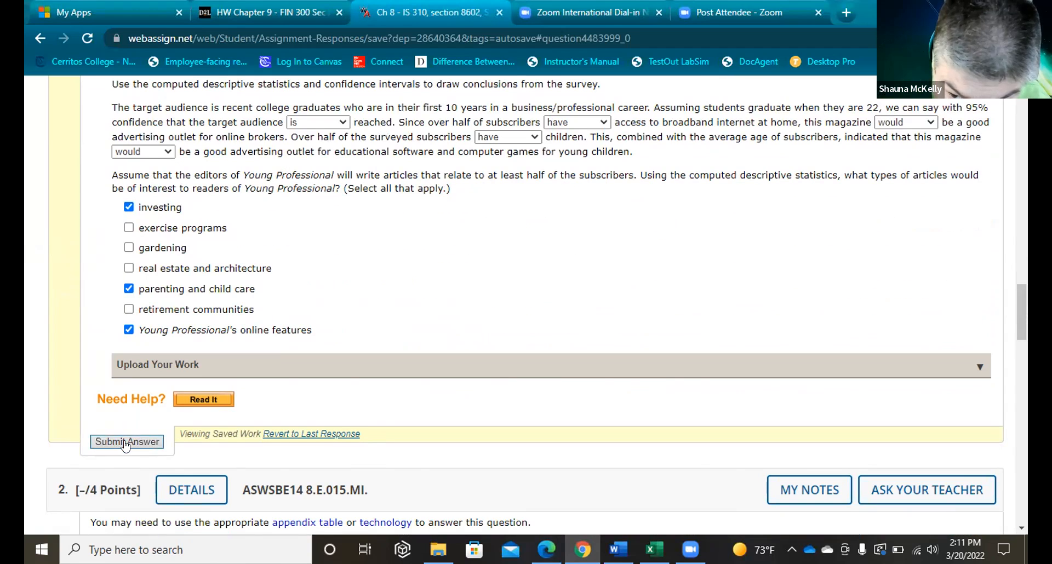
Submit the answers to question 1 and check the score summary of the assignment.
{"action": "left_click", "coordinate": [125, 443]}
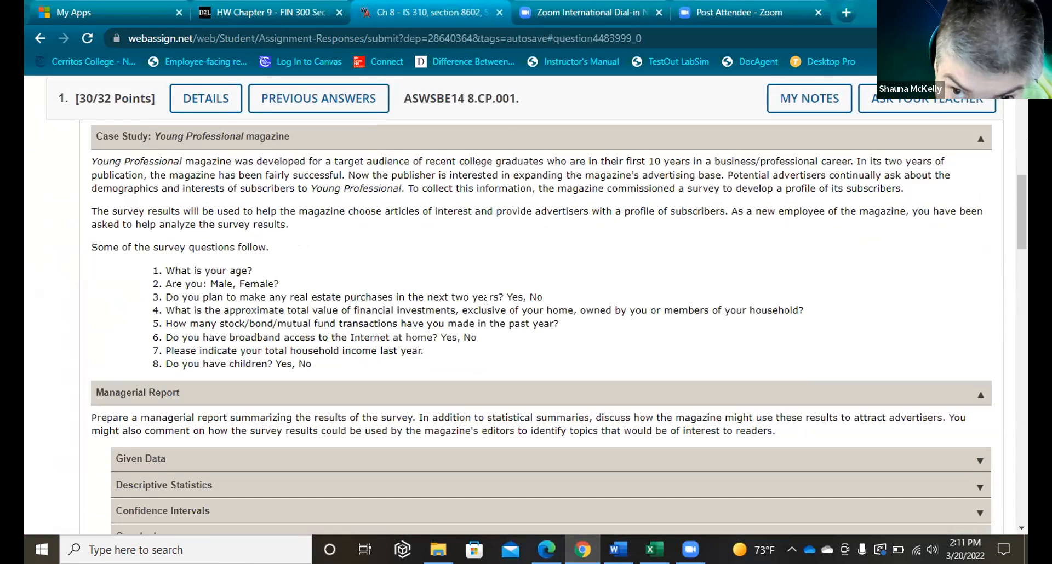
{"action": "scroll", "coordinate": [487, 304], "scroll_direction": "up", "scroll_amount": 5}
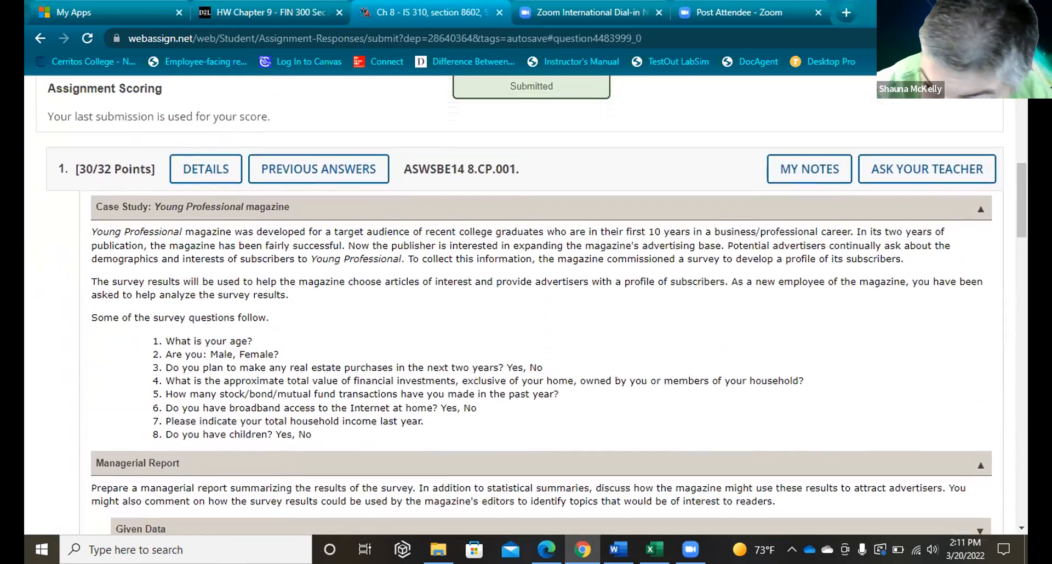
{"action": "scroll", "coordinate": [526, 302], "scroll_direction": "up", "scroll_amount": 1}
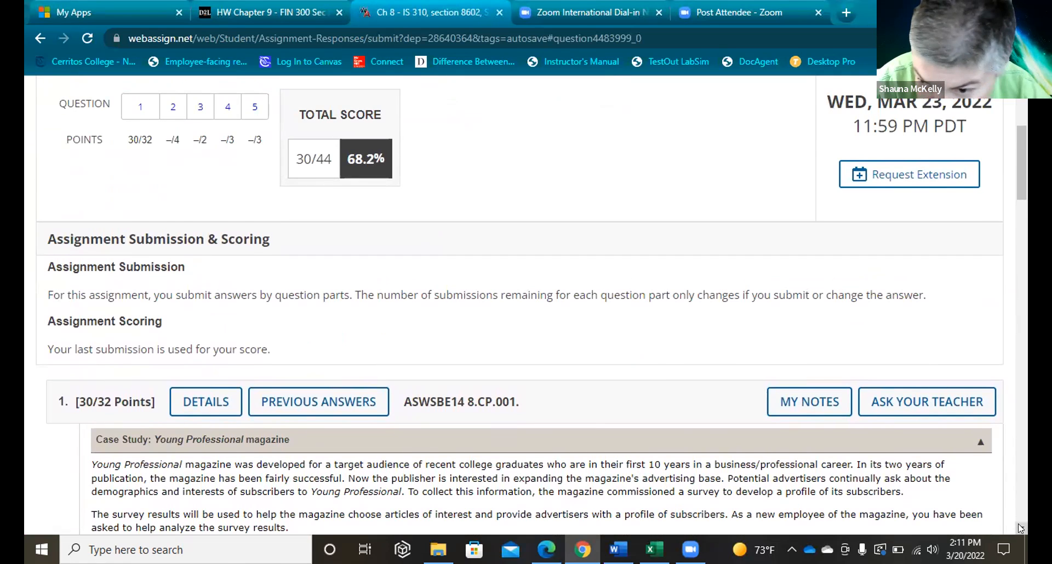
Expand question 1's Upload Your Work, Conclusions, Confidence Intervals and Descriptive Statistics sections and examine how each answer was graded.
{"action": "scroll", "coordinate": [1018, 523], "scroll_direction": "down", "scroll_amount": 13}
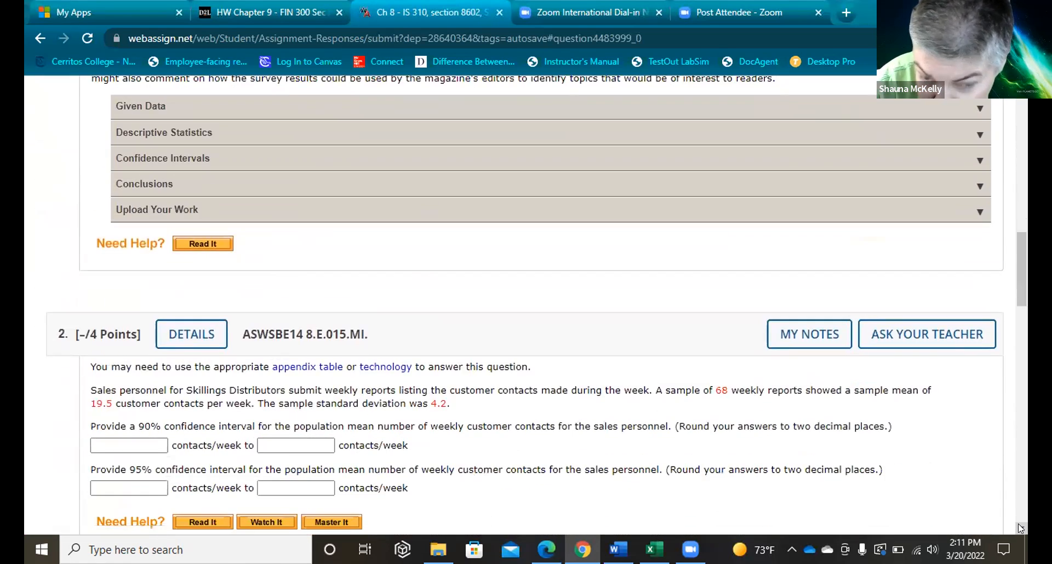
{"action": "left_click", "coordinate": [975, 211]}
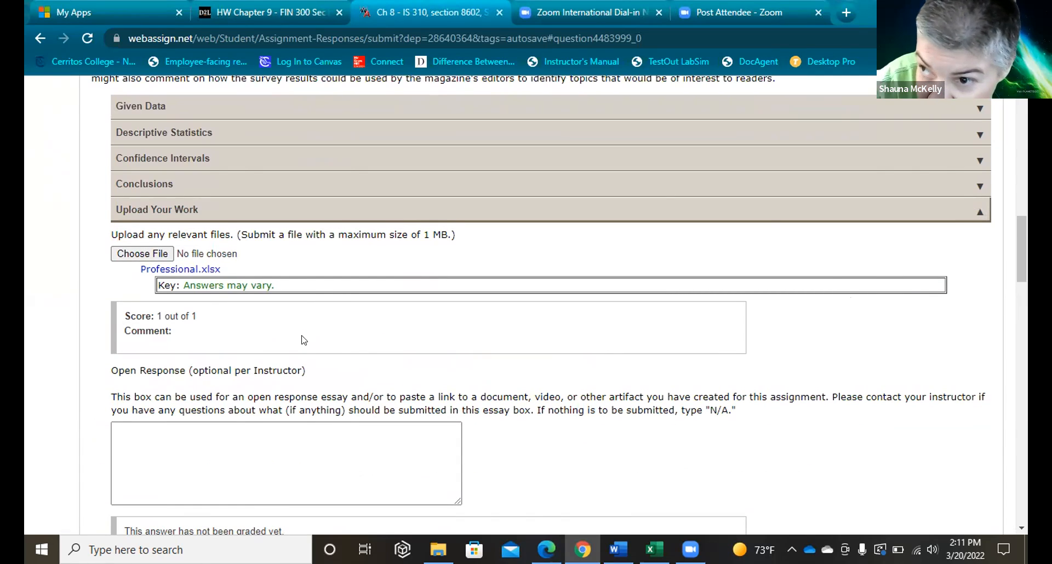
{"action": "left_click", "coordinate": [276, 433]}
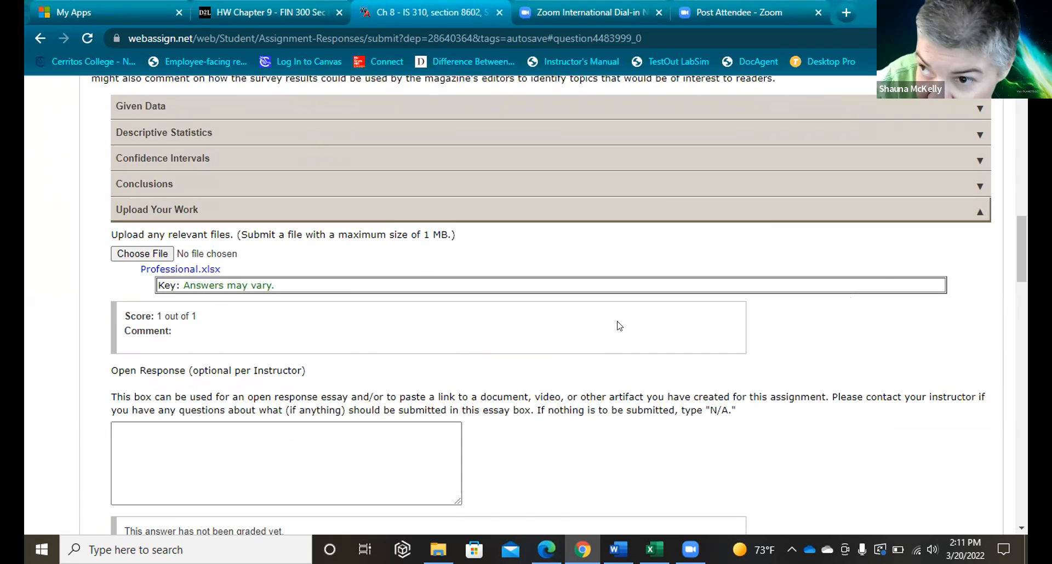
{"action": "left_click", "coordinate": [970, 184]}
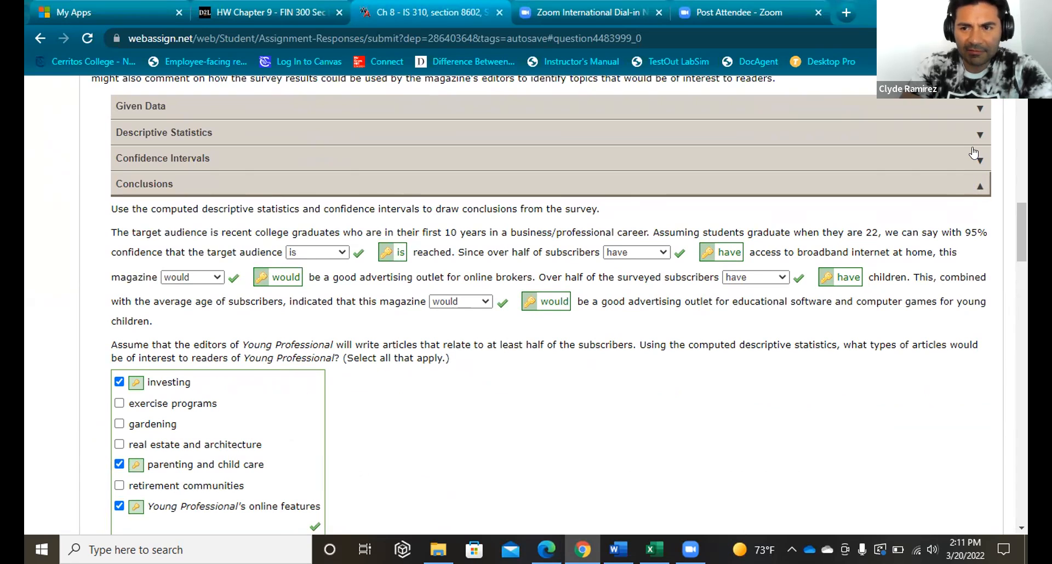
{"action": "left_click", "coordinate": [973, 160]}
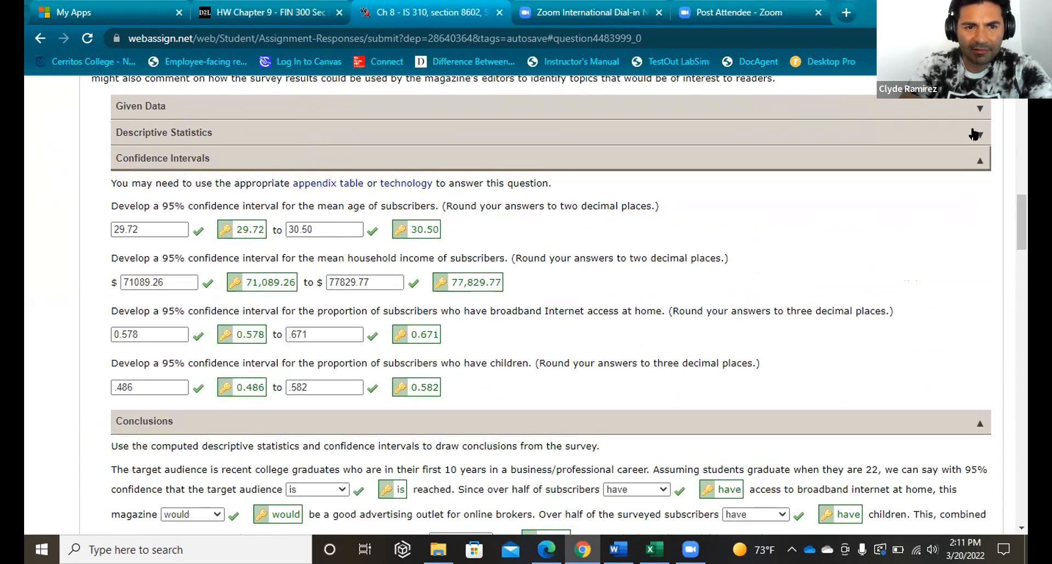
{"action": "left_click", "coordinate": [974, 133]}
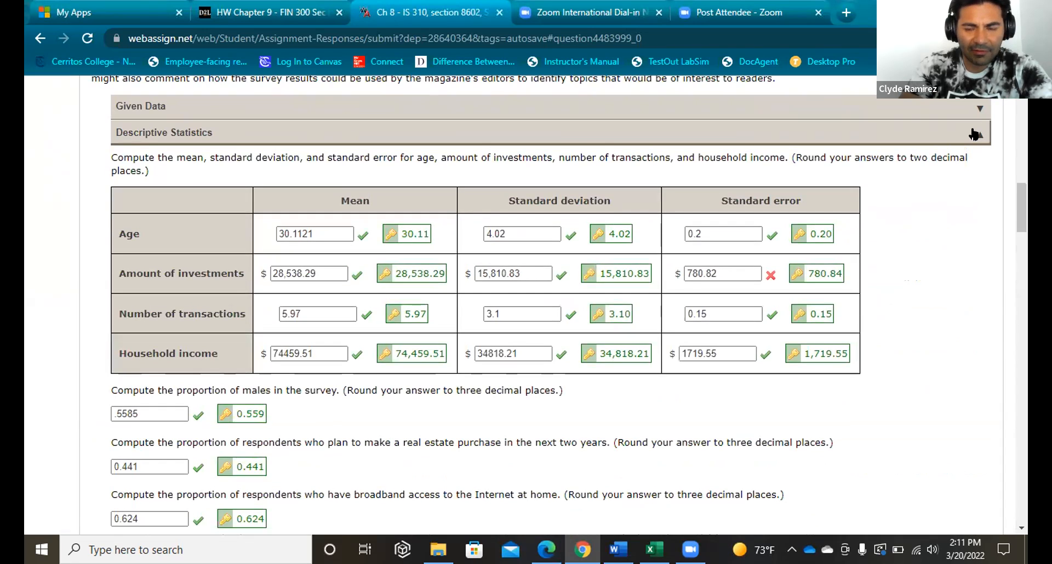
Set the standard error for the amount of investments to 780.84 in the Descriptive Statistics table.
{"action": "left_click", "coordinate": [729, 268]}
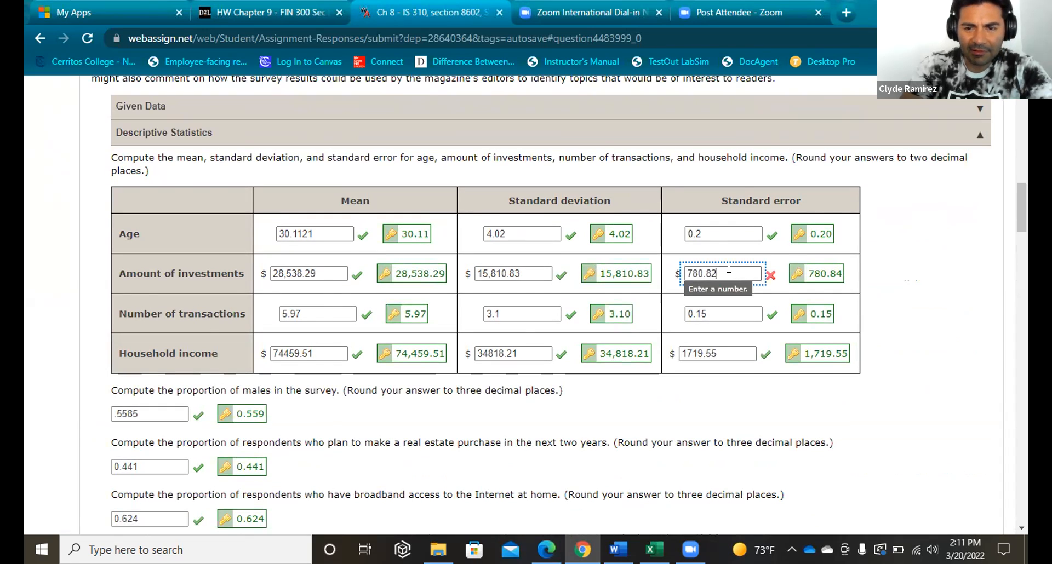
{"action": "key", "text": "BackSpace"}
{"action": "type", "text": "4"}
{"action": "left_click", "coordinate": [959, 240]}
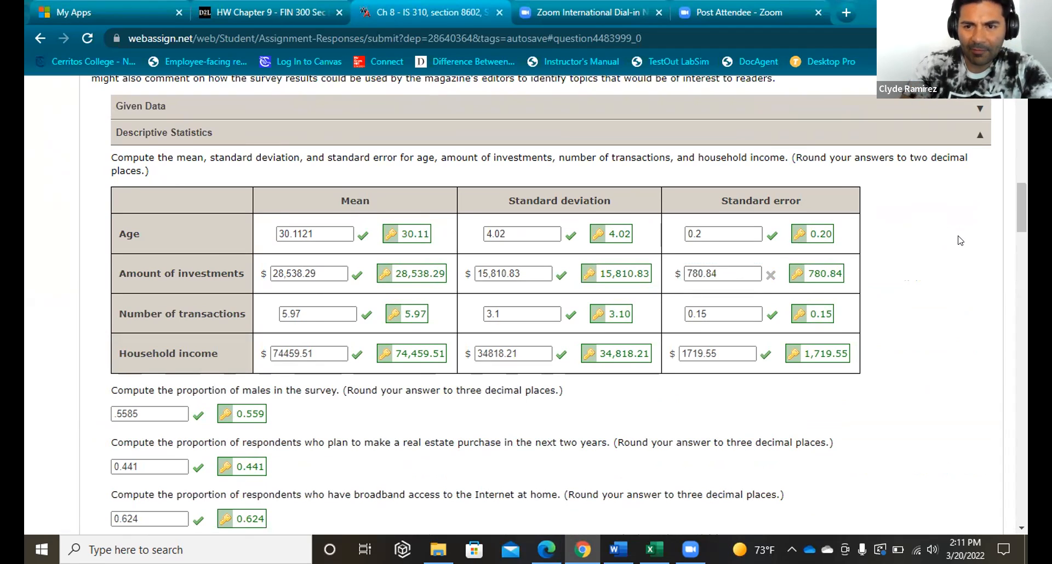
Expand Given Data and review question 1's answers and grading marks from the statistics table down to the Open Response box.
{"action": "left_click", "coordinate": [976, 113]}
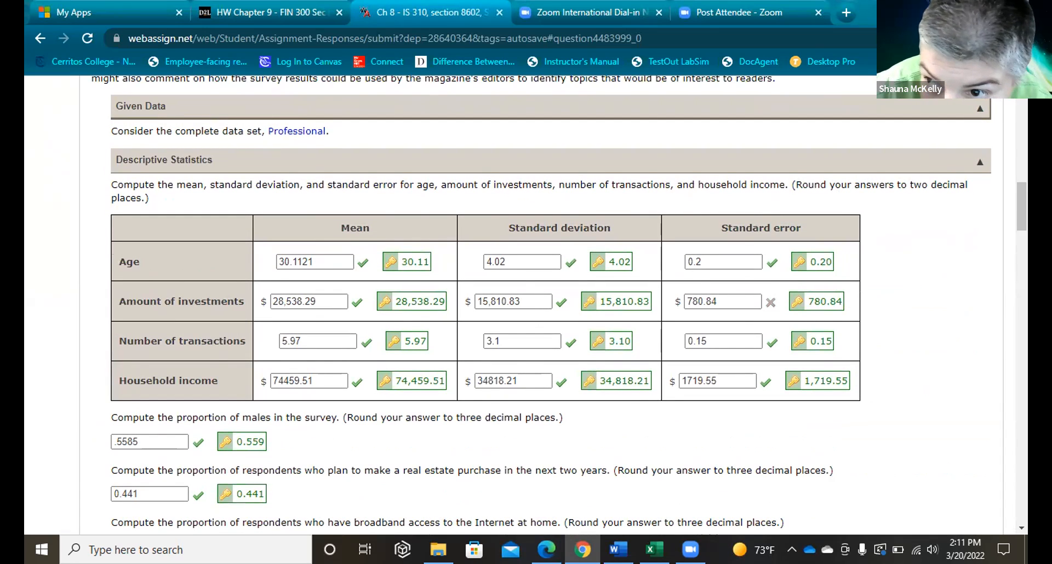
{"action": "scroll", "coordinate": [987, 321], "scroll_direction": "up", "scroll_amount": 3}
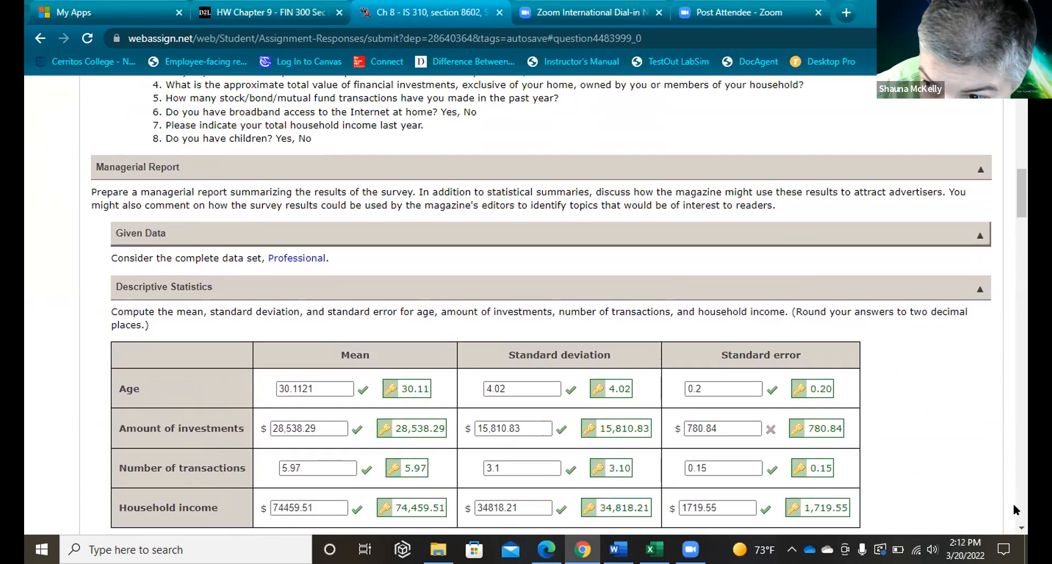
{"action": "scroll", "coordinate": [1019, 531], "scroll_direction": "down", "scroll_amount": 5}
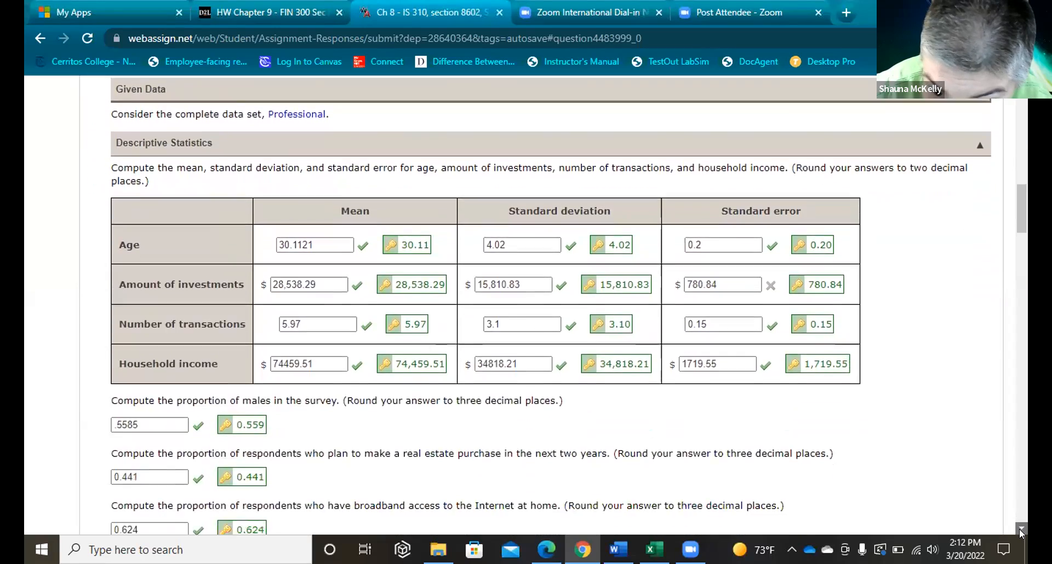
{"action": "scroll", "coordinate": [1020, 531], "scroll_direction": "down", "scroll_amount": 5}
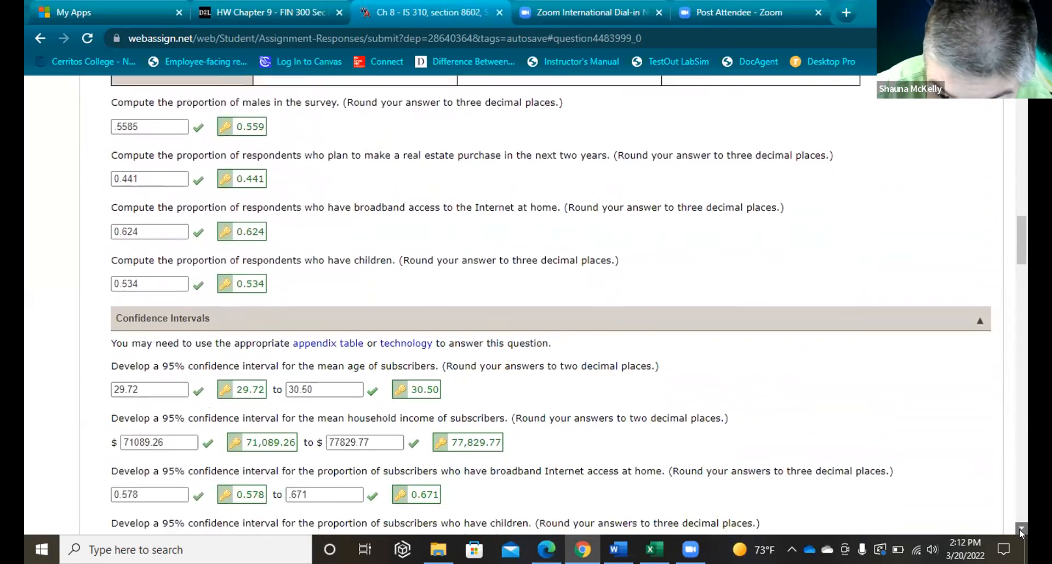
{"action": "scroll", "coordinate": [1020, 531], "scroll_direction": "down", "scroll_amount": 3}
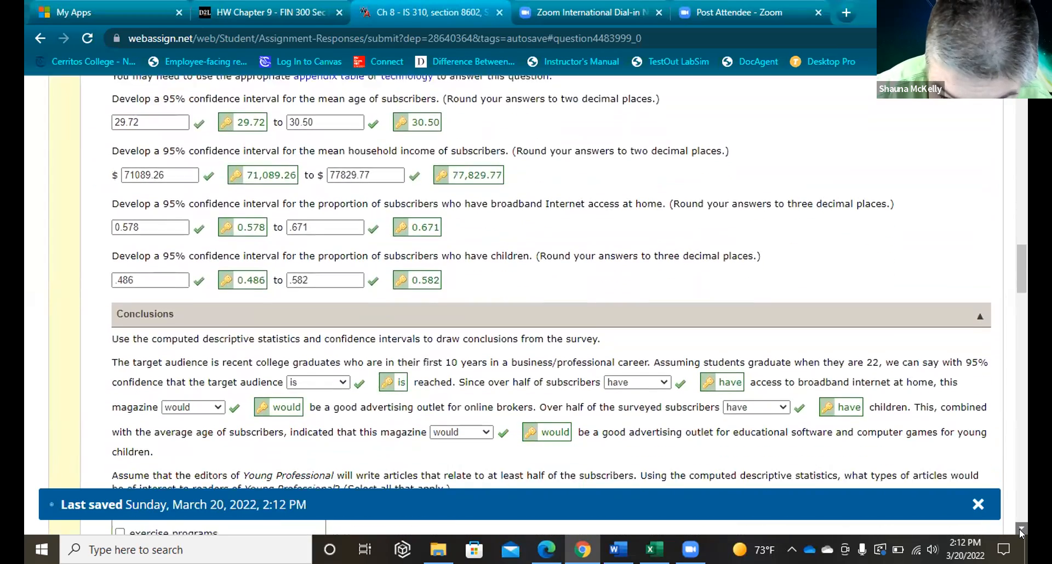
{"action": "scroll", "coordinate": [1020, 531], "scroll_direction": "down", "scroll_amount": 2}
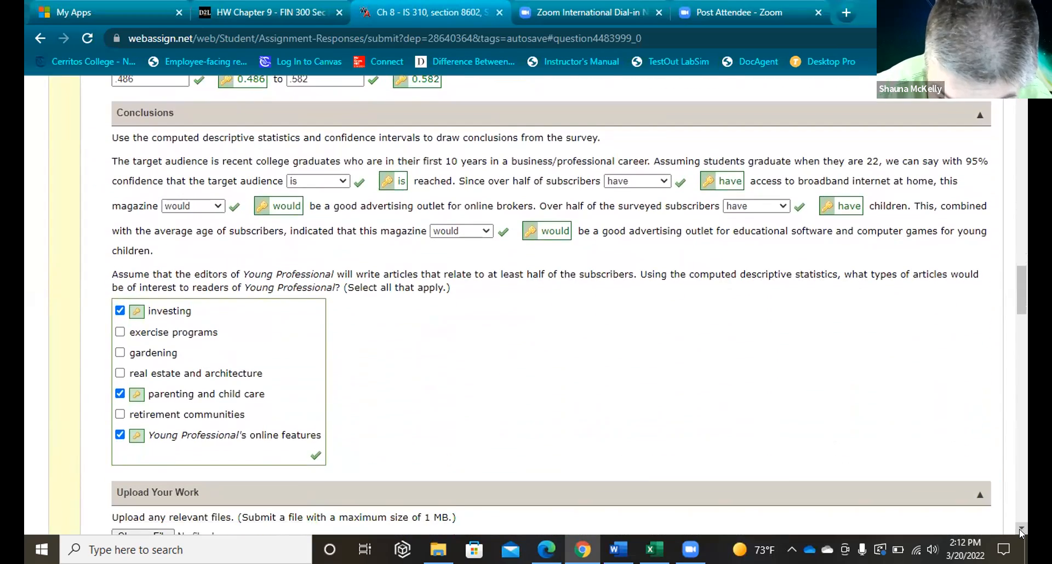
{"action": "scroll", "coordinate": [1020, 531], "scroll_direction": "down", "scroll_amount": 3}
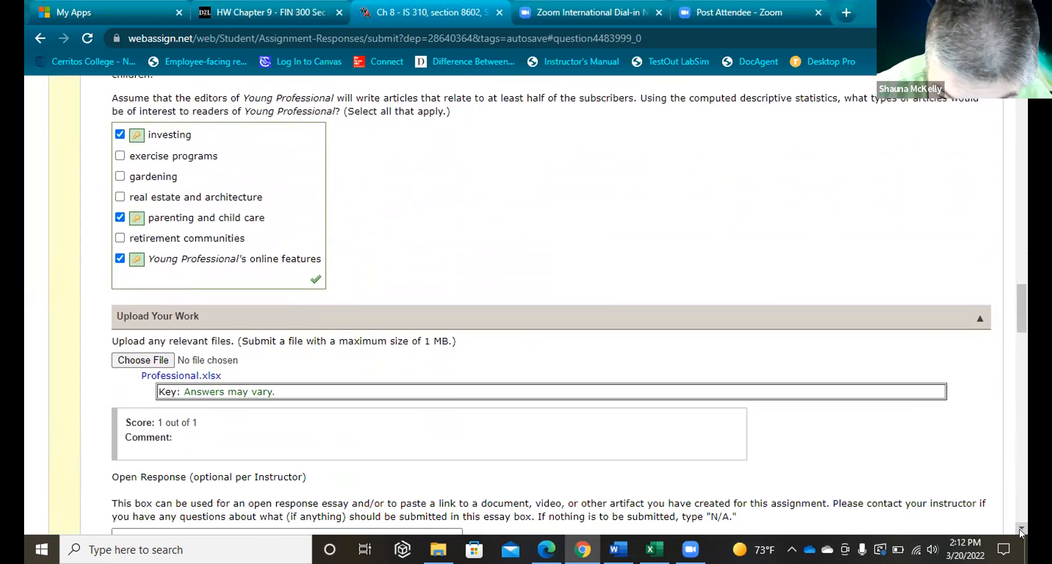
{"action": "scroll", "coordinate": [1020, 531], "scroll_direction": "down", "scroll_amount": 1}
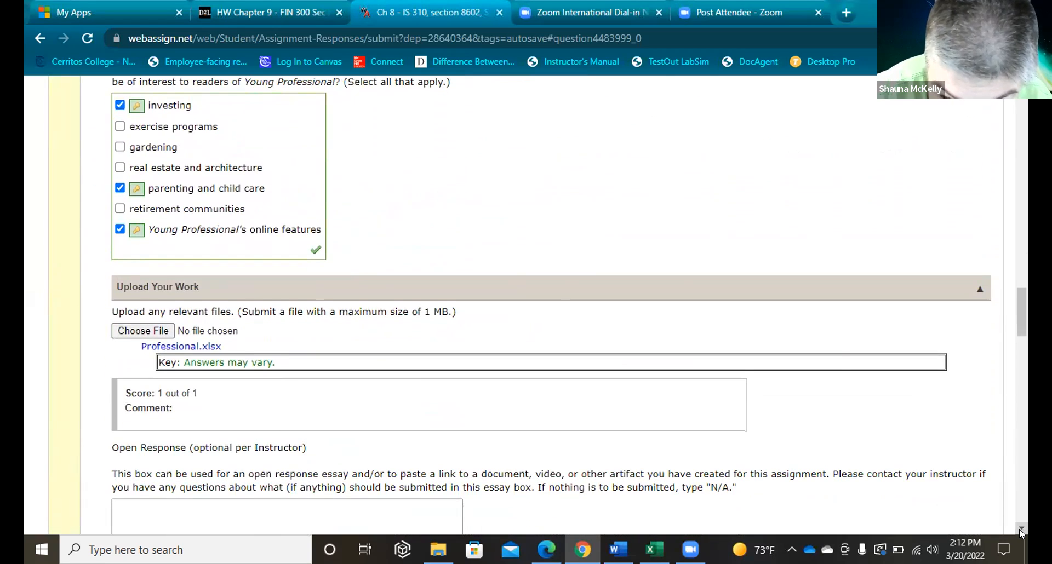
{"action": "scroll", "coordinate": [1020, 532], "scroll_direction": "down", "scroll_amount": 2}
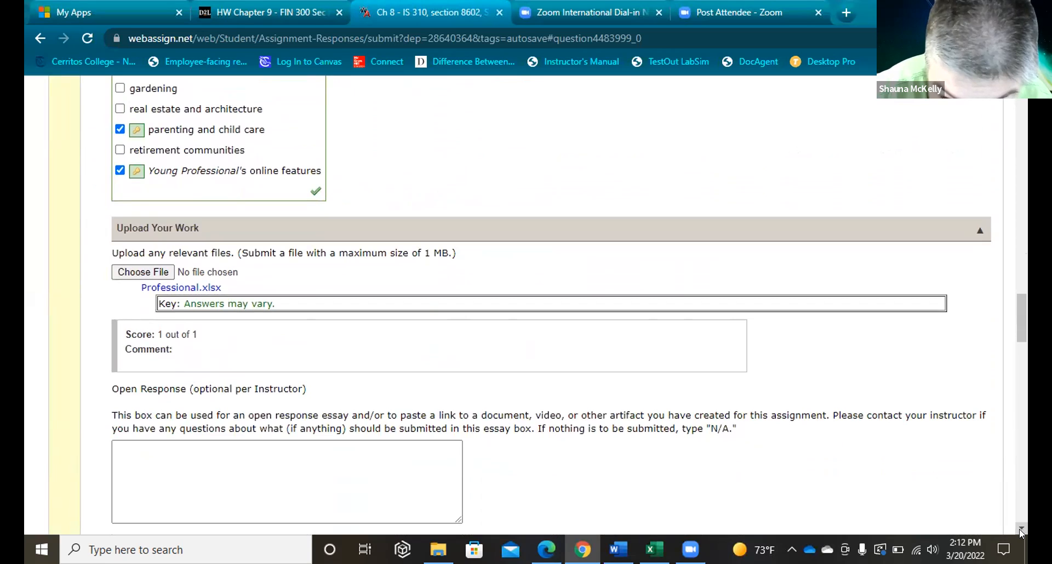
{"action": "scroll", "coordinate": [1019, 531], "scroll_direction": "down", "scroll_amount": 3}
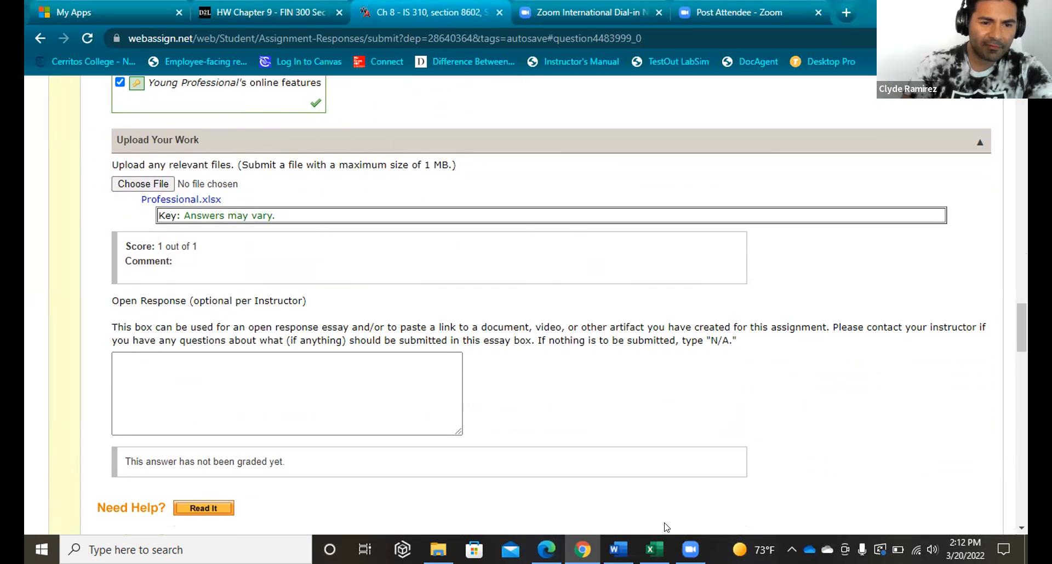
Write "couldn't install the data analytics feature in ecel" as question 1's open response, fixing the spelling of "couldn't".
{"action": "left_click", "coordinate": [138, 371]}
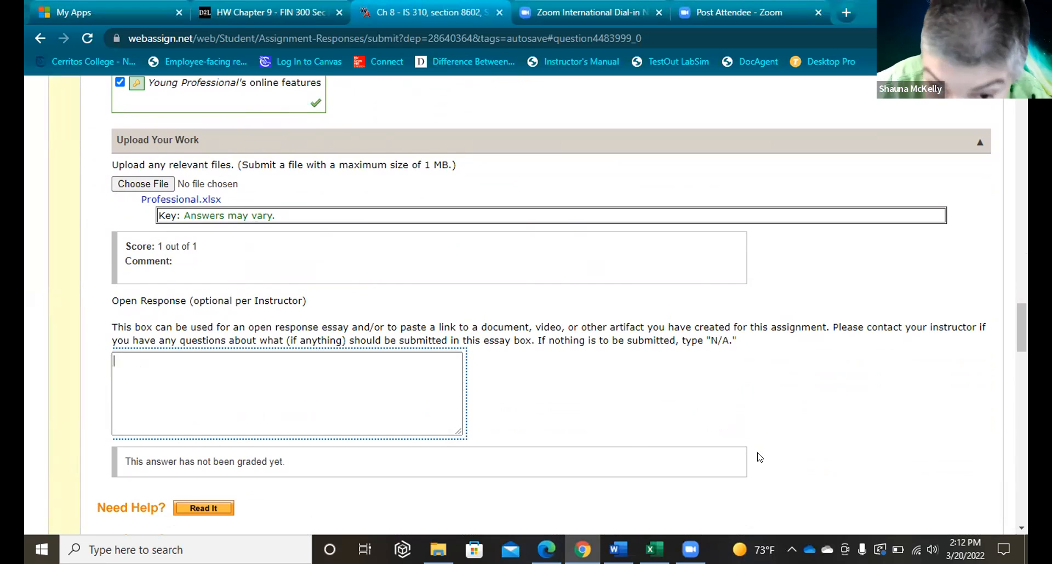
{"action": "scroll", "coordinate": [1020, 526], "scroll_direction": "down", "scroll_amount": 2}
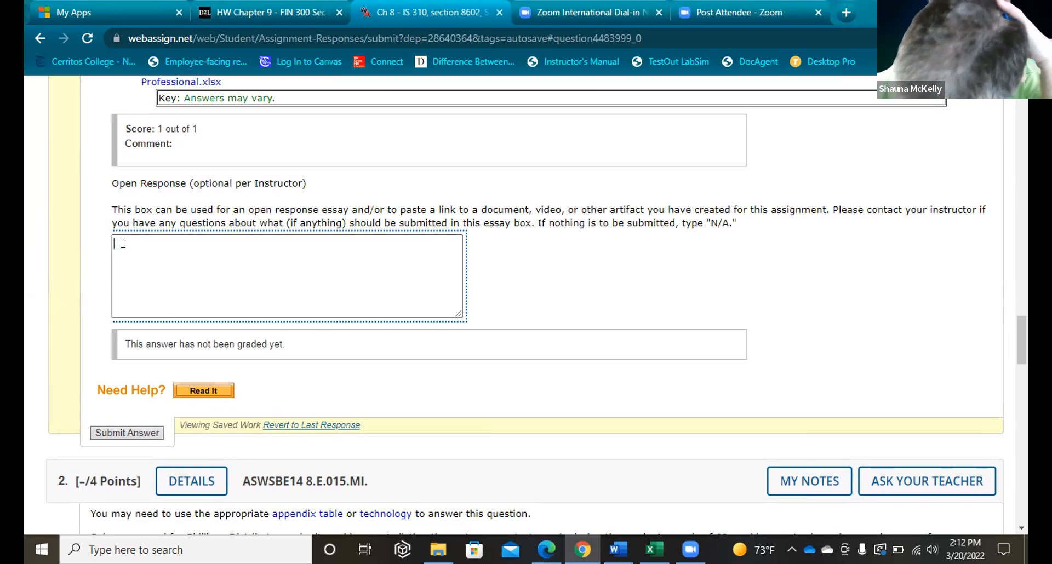
{"action": "type", "text": "cou"}
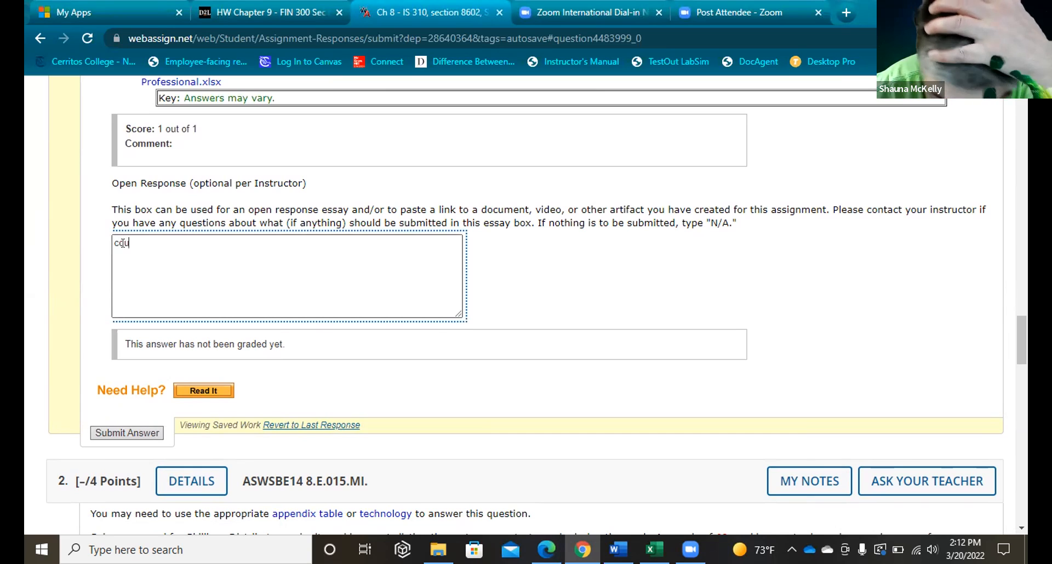
{"action": "type", "text": "ldent "}
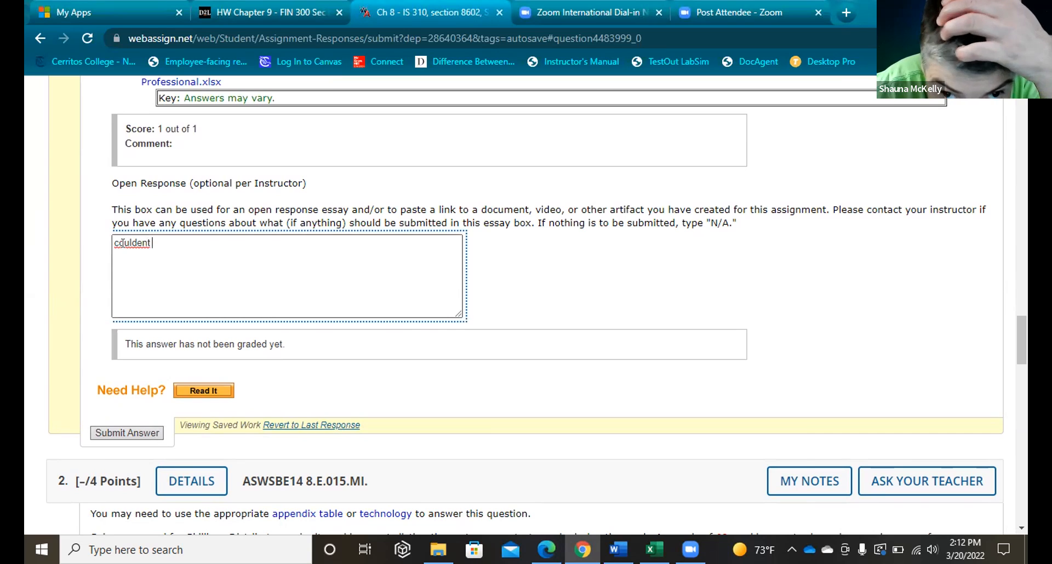
{"action": "type", "text": "install the"}
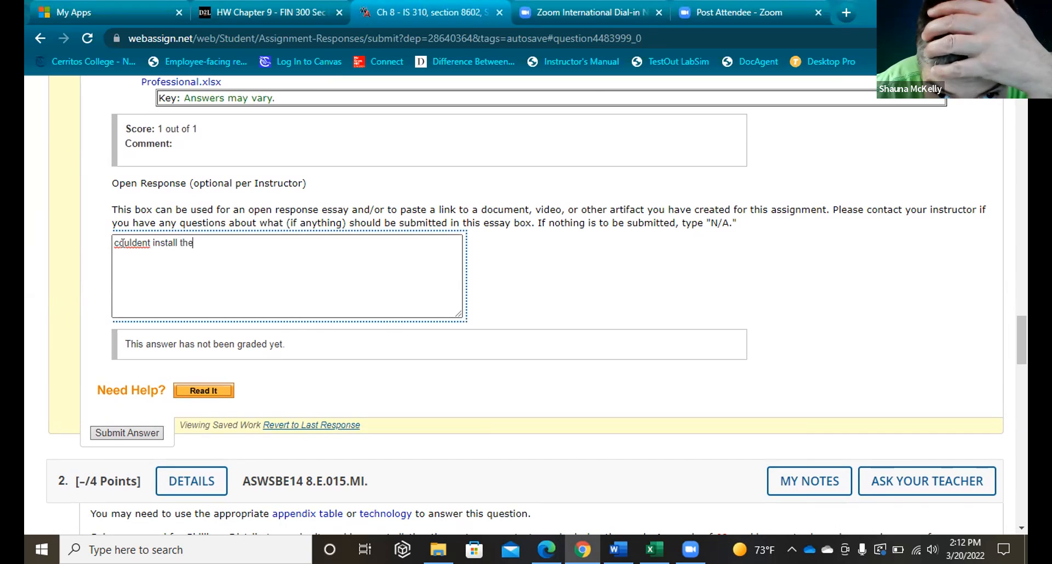
{"action": "type", "text": " data ana"}
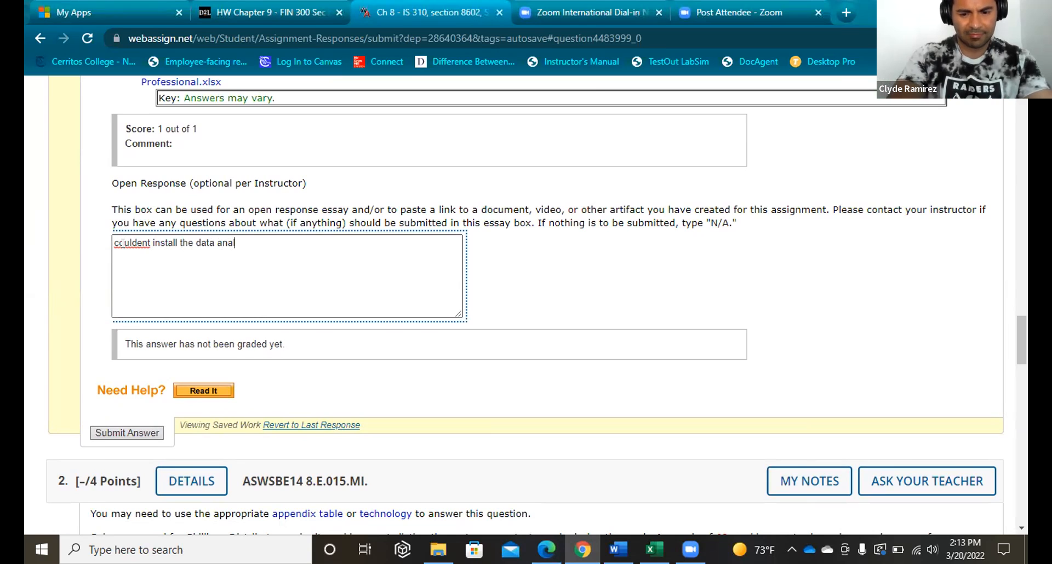
{"action": "type", "text": "lytics"}
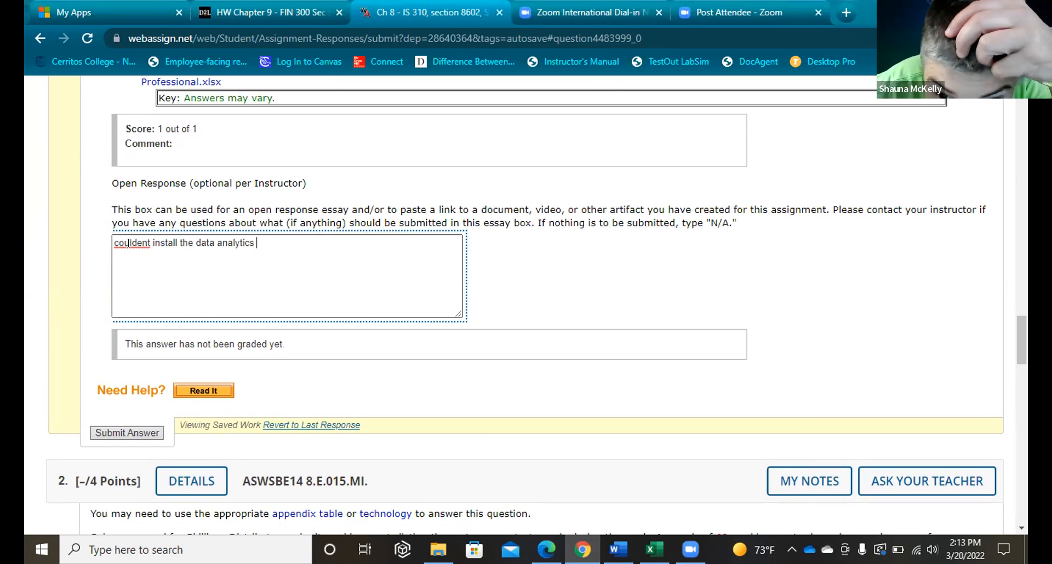
{"action": "right_click", "coordinate": [129, 244]}
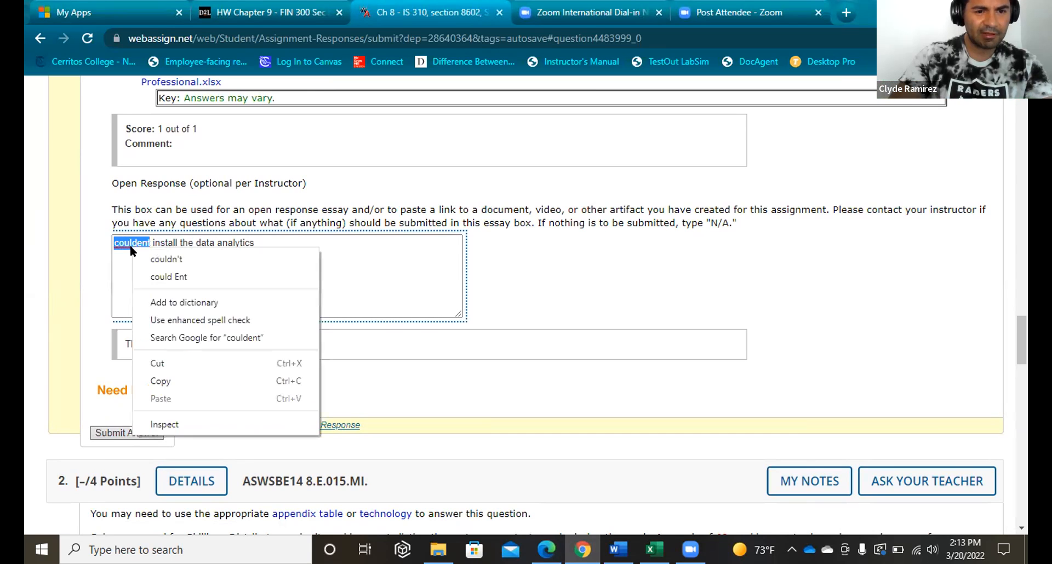
{"action": "left_click", "coordinate": [159, 259]}
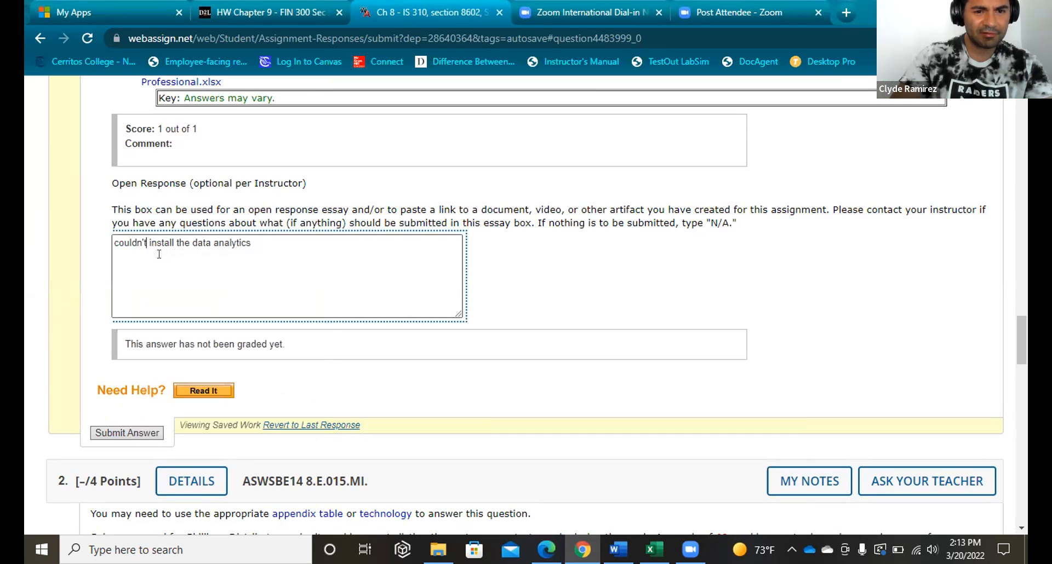
{"action": "left_click", "coordinate": [281, 242]}
{"action": "type", "text": "feature in ecel"}
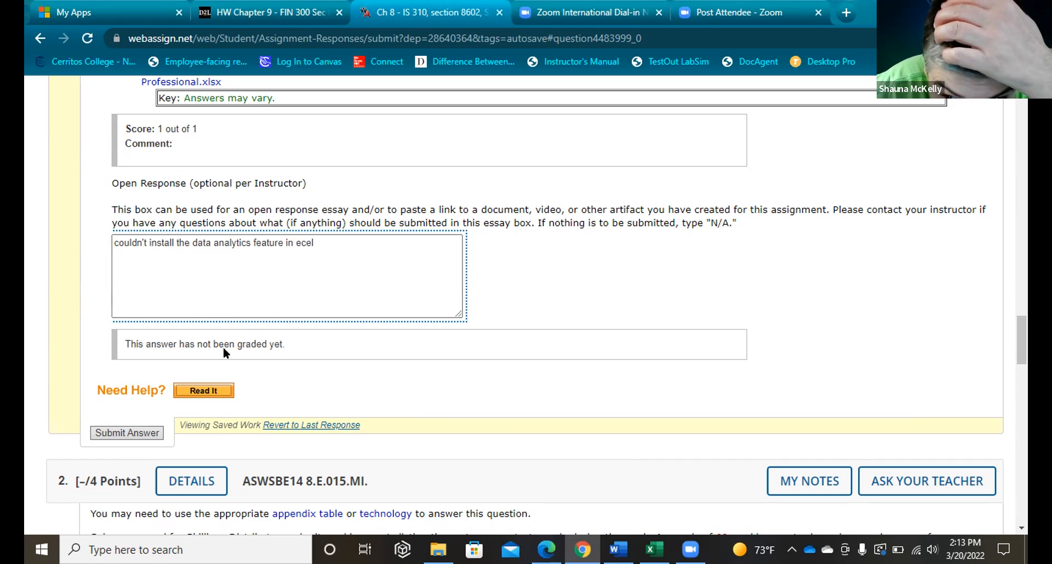
Resubmit question 1 with the corrected standard error and open response, and check the assignment's total score.
{"action": "left_click", "coordinate": [134, 433]}
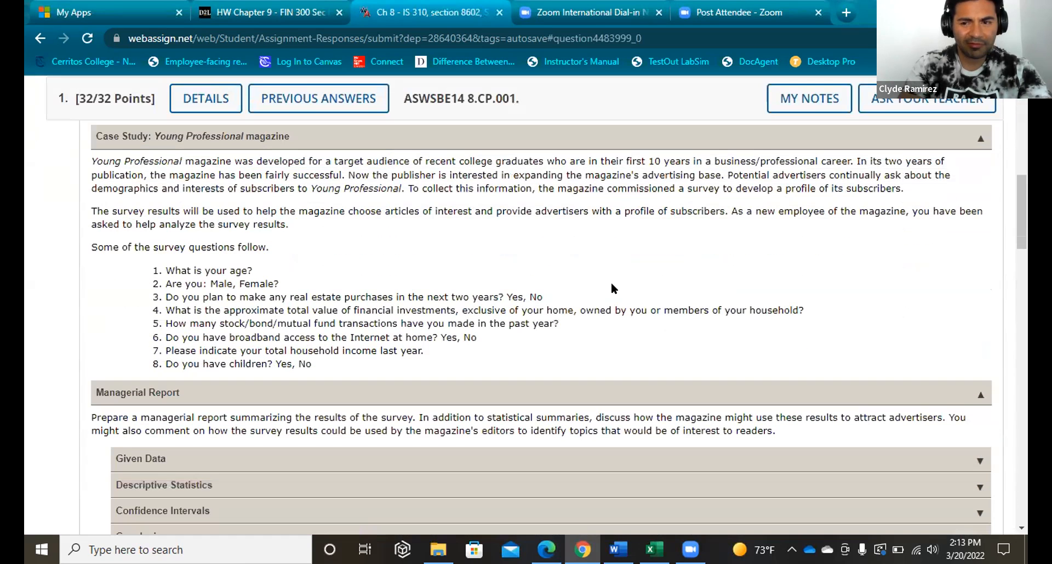
{"action": "scroll", "coordinate": [1026, 103], "scroll_direction": "up", "scroll_amount": 6}
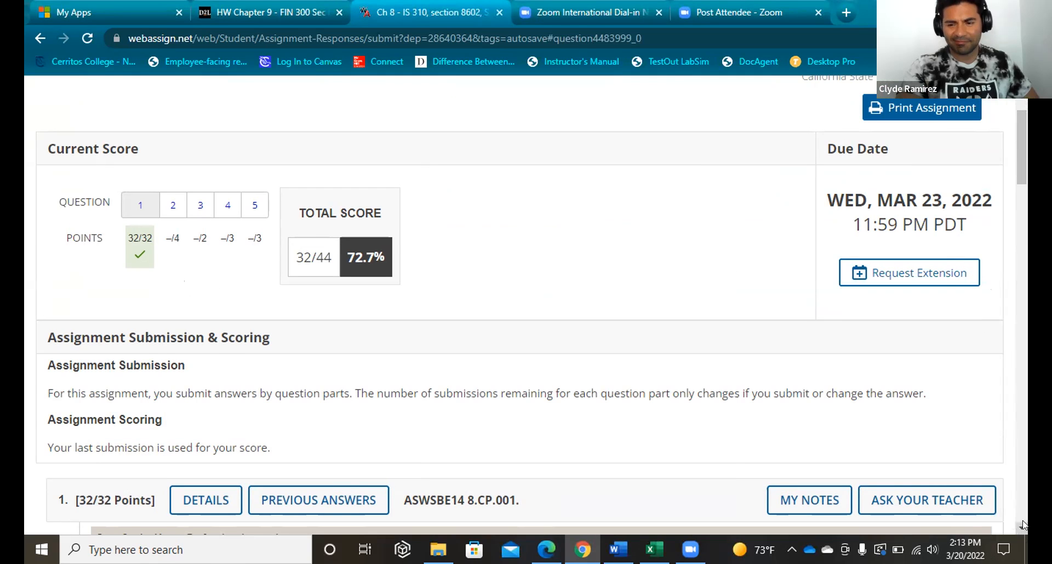
Look over question 2 on weekly customer contacts and question 3 on telemedicine savings.
{"action": "scroll", "coordinate": [1022, 525], "scroll_direction": "down", "scroll_amount": 3}
{"action": "scroll", "coordinate": [1022, 524], "scroll_direction": "down", "scroll_amount": 15}
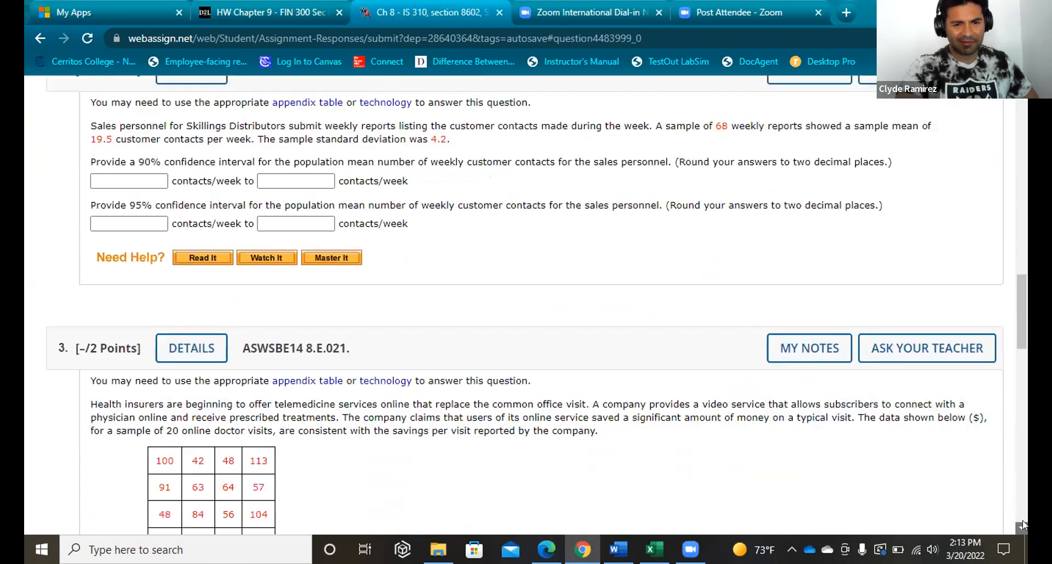
{"action": "scroll", "coordinate": [1022, 524], "scroll_direction": "down", "scroll_amount": 3}
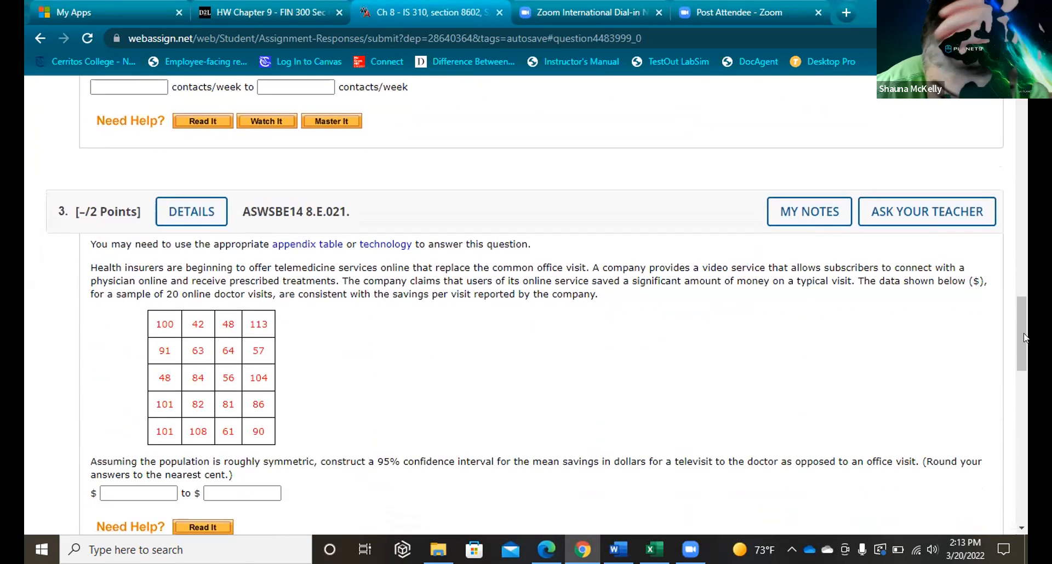
Enter 18.662 to 20.338 contacts/week as question 2's 90% confidence interval.
{"action": "scroll", "coordinate": [1026, 195], "scroll_direction": "up", "scroll_amount": 5}
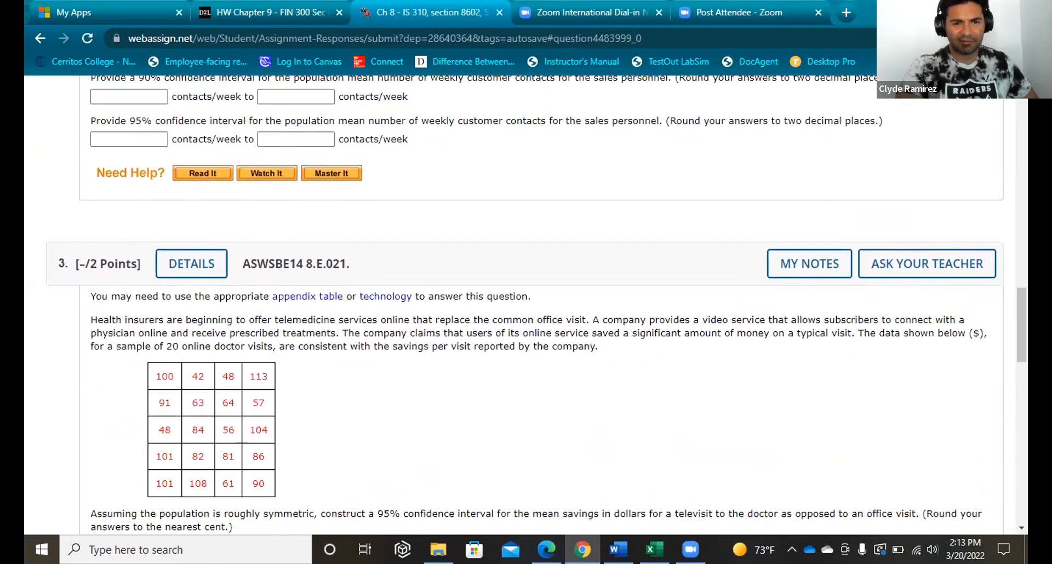
{"action": "scroll", "coordinate": [711, 162], "scroll_direction": "up", "scroll_amount": 1}
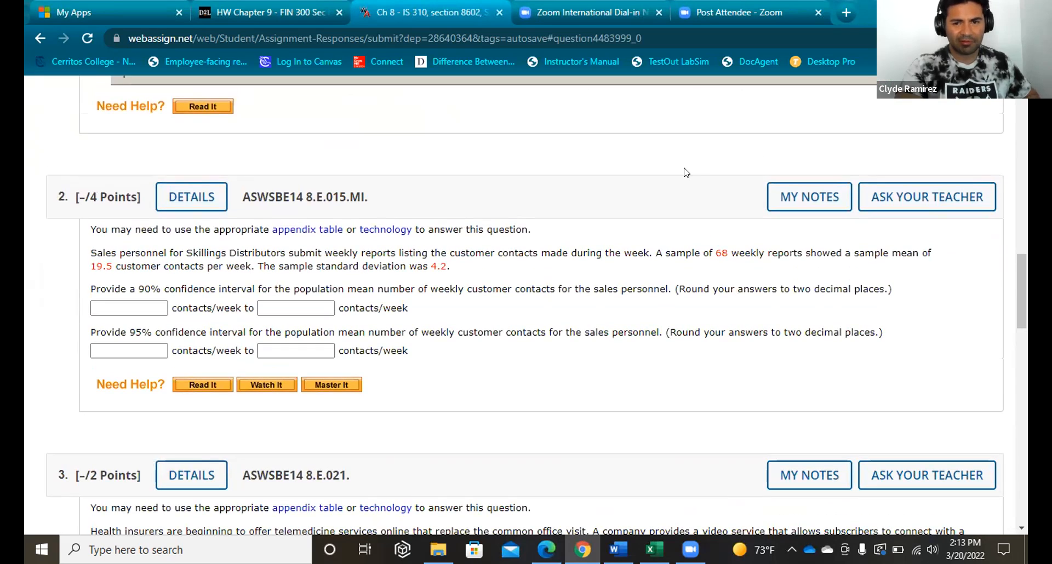
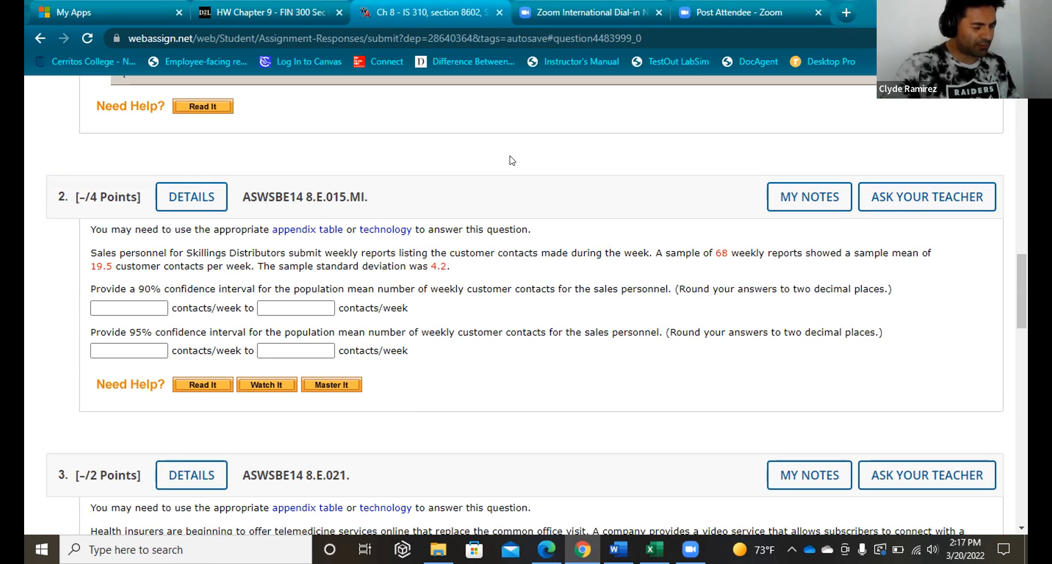
{"action": "left_click", "coordinate": [127, 305]}
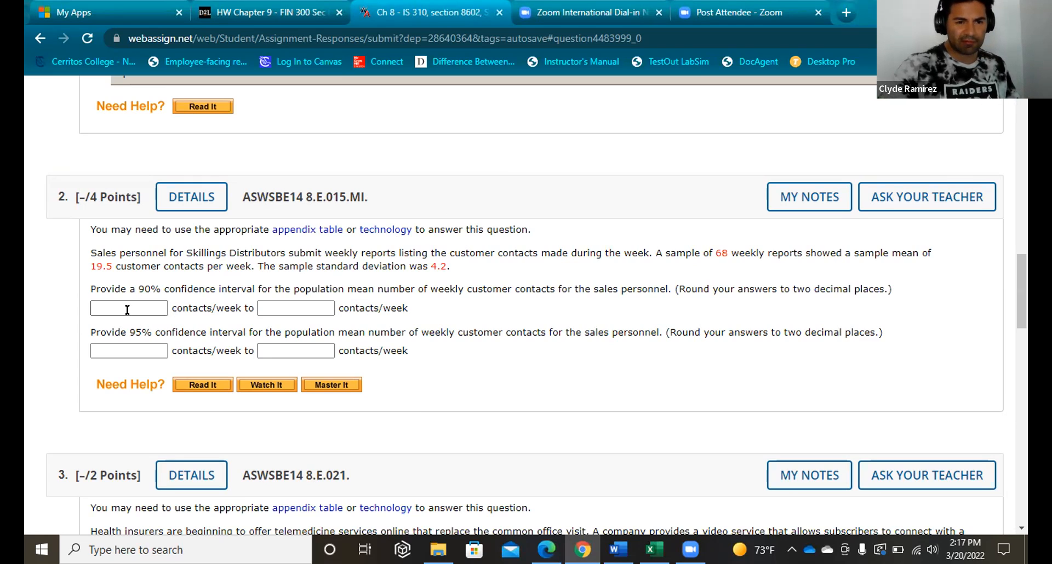
{"action": "type", "text": "1"}
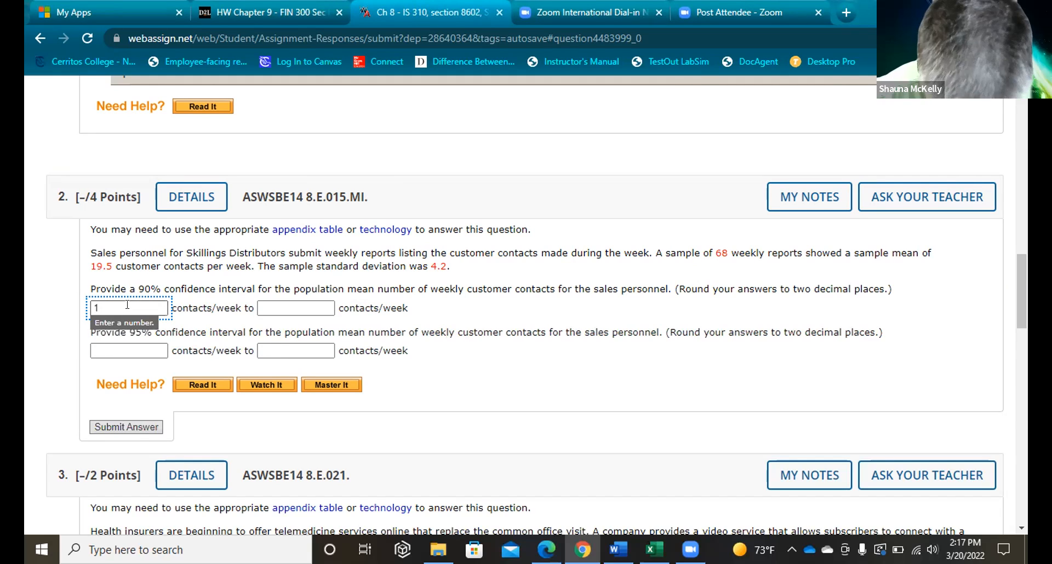
{"action": "type", "text": "8"}
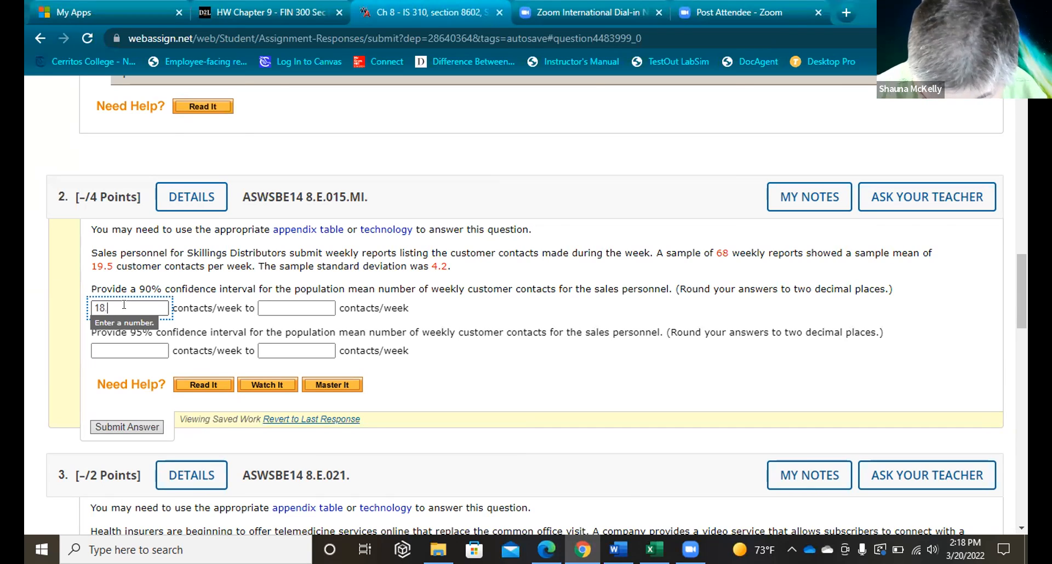
{"action": "type", "text": ".662"}
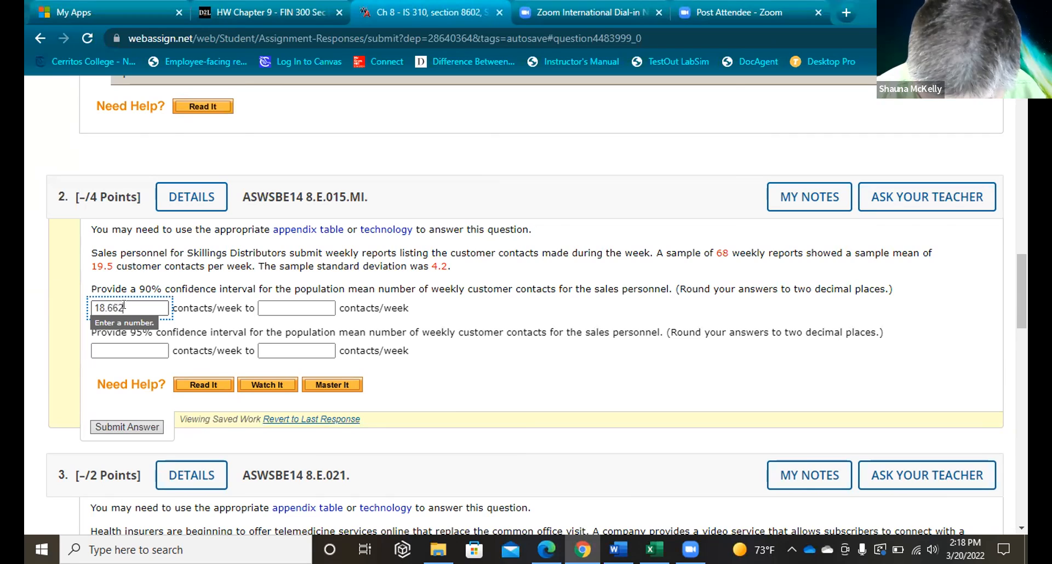
{"action": "left_click", "coordinate": [267, 302]}
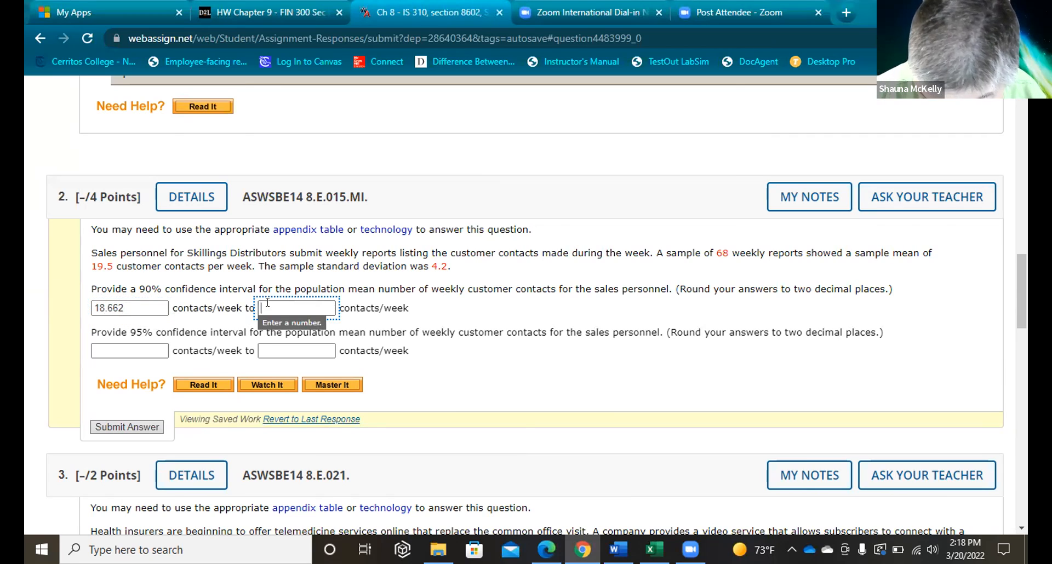
{"action": "type", "text": "20"}
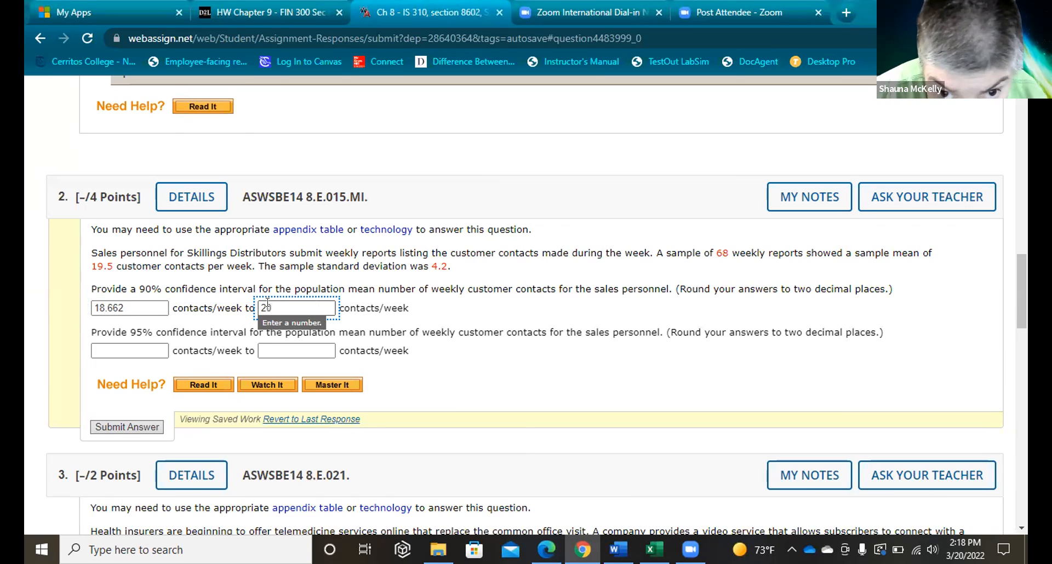
{"action": "type", "text": ".338"}
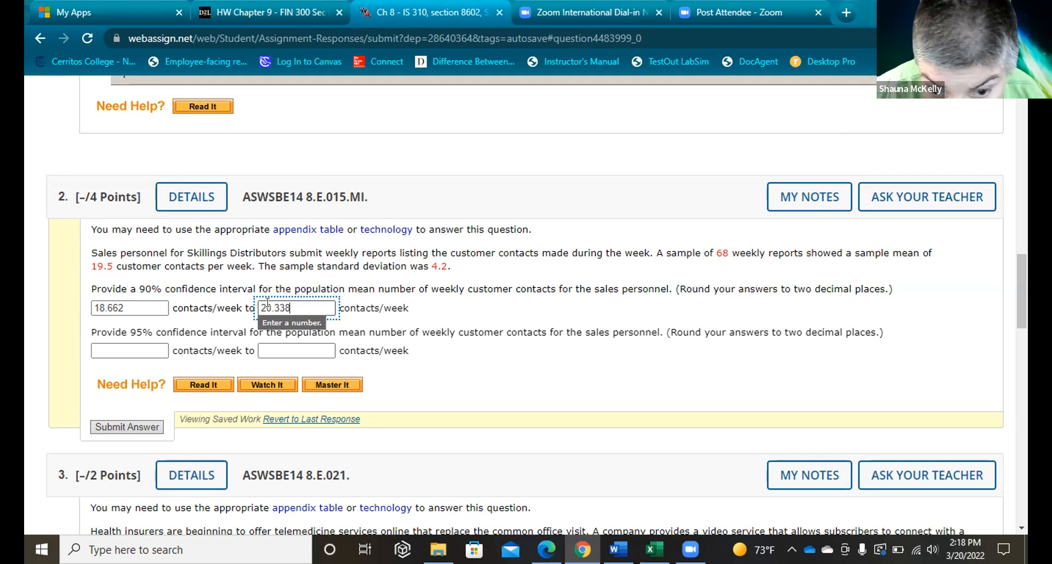
Round the 90% confidence interval bounds in question 2 to two decimals, 18.66 and 20.34.
{"action": "key", "text": "BackSpace"}
{"action": "key", "text": "BackSpace"}
{"action": "type", "text": "4"}
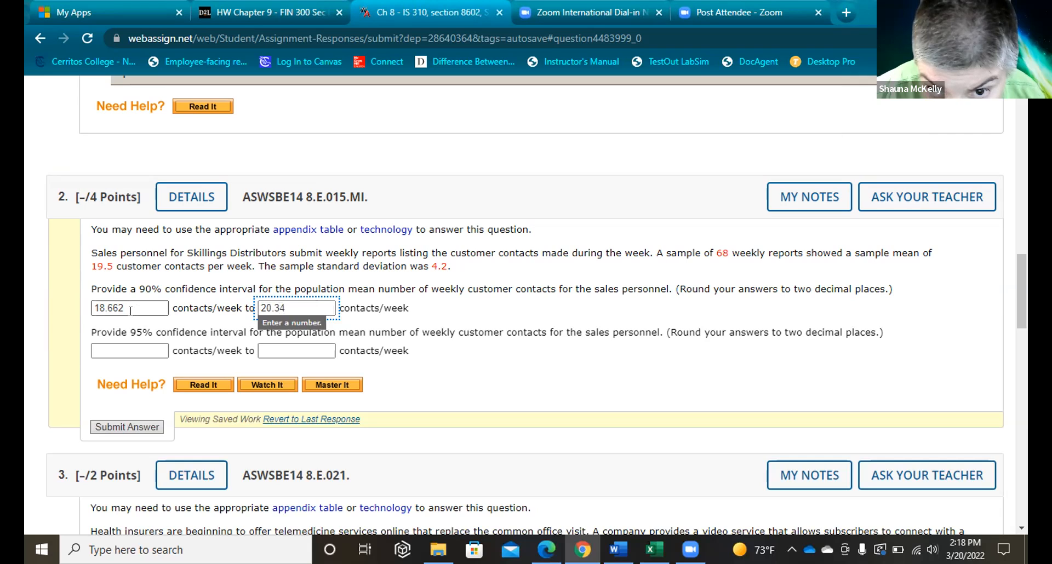
{"action": "left_click", "coordinate": [130, 311]}
{"action": "key", "text": "BackSpace"}
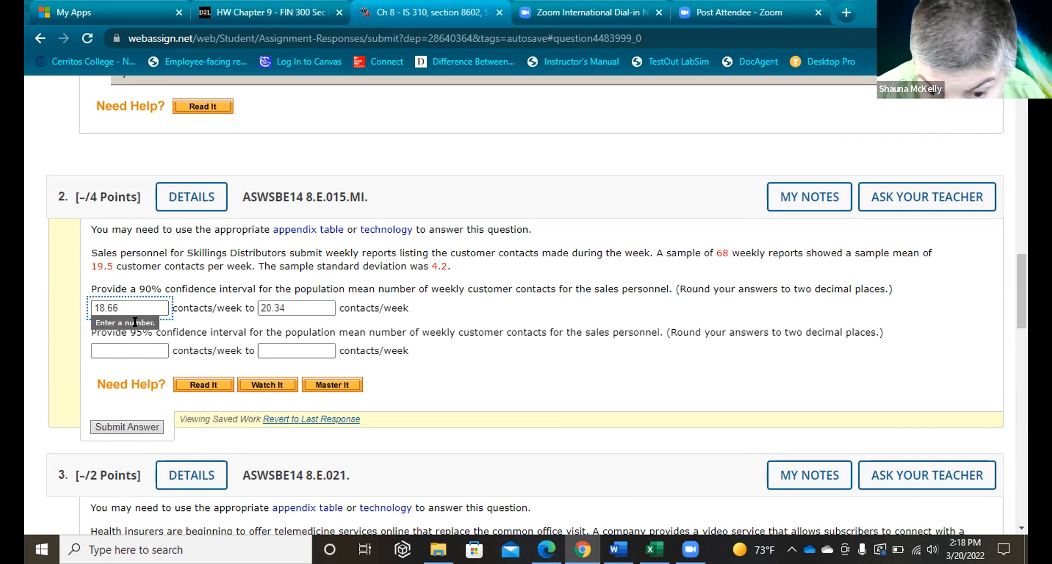
Enter 18.50 to 20.50 contacts/week as question 2's 95% confidence interval and submit the answer.
{"action": "left_click", "coordinate": [123, 353]}
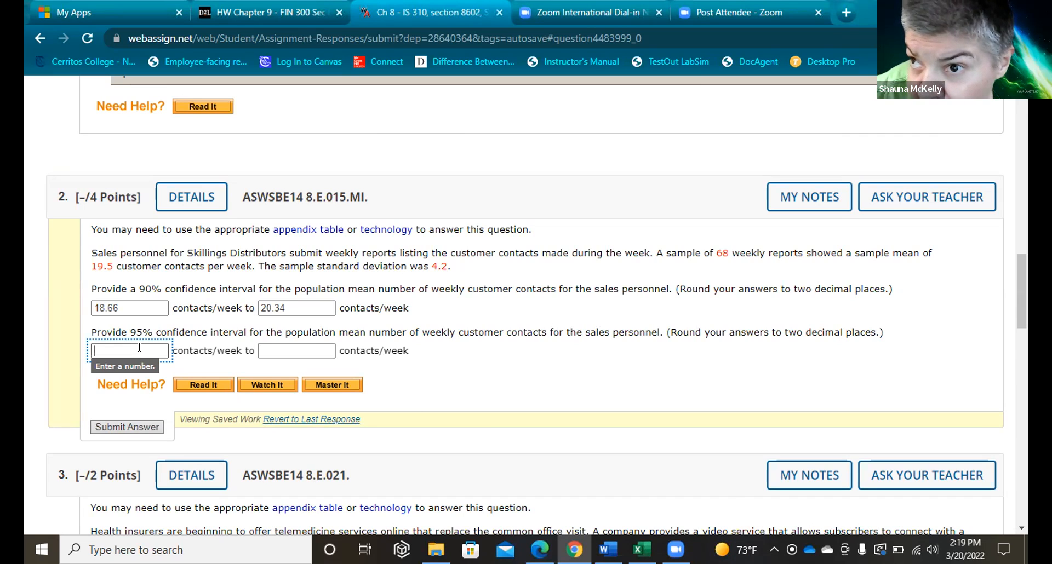
{"action": "type", "text": "18.50"}
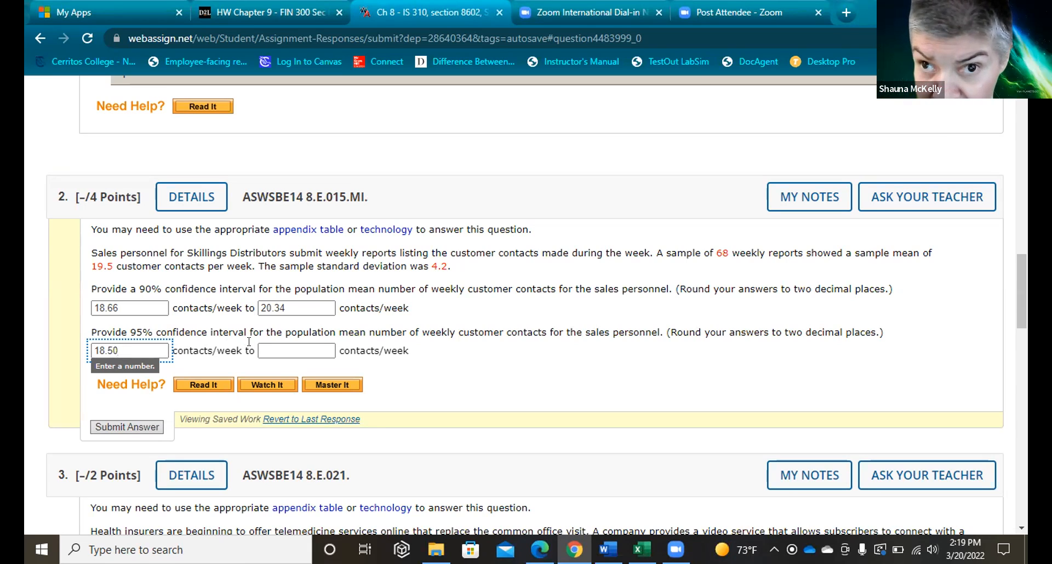
{"action": "left_click", "coordinate": [276, 348]}
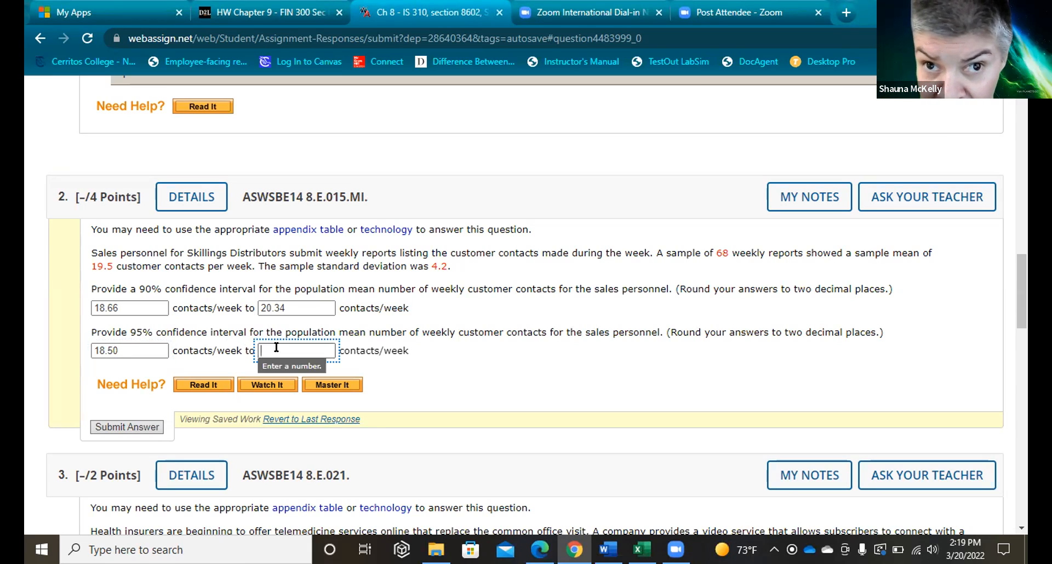
{"action": "type", "text": "2"}
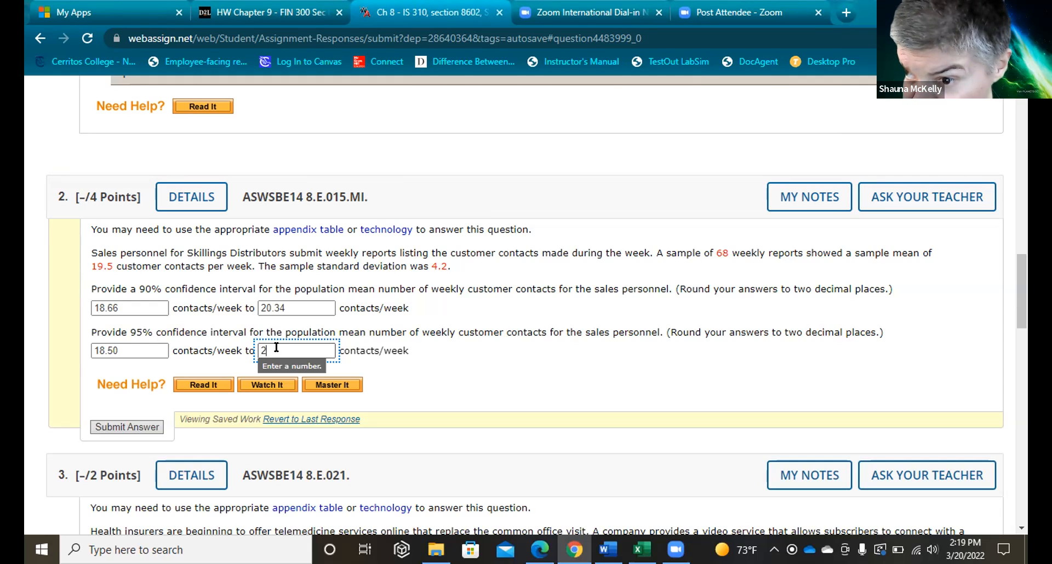
{"action": "type", "text": "0."}
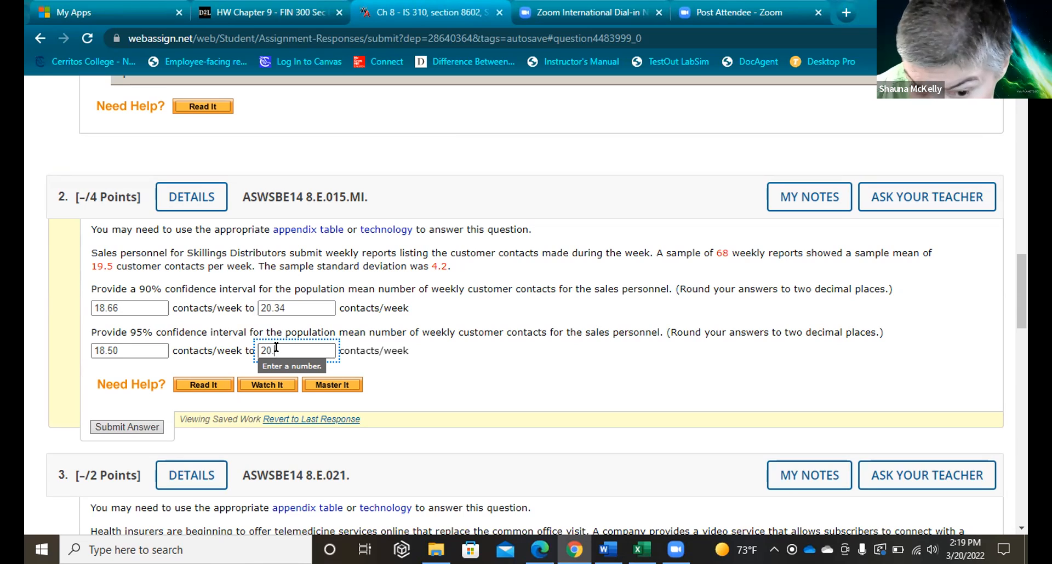
{"action": "type", "text": "50"}
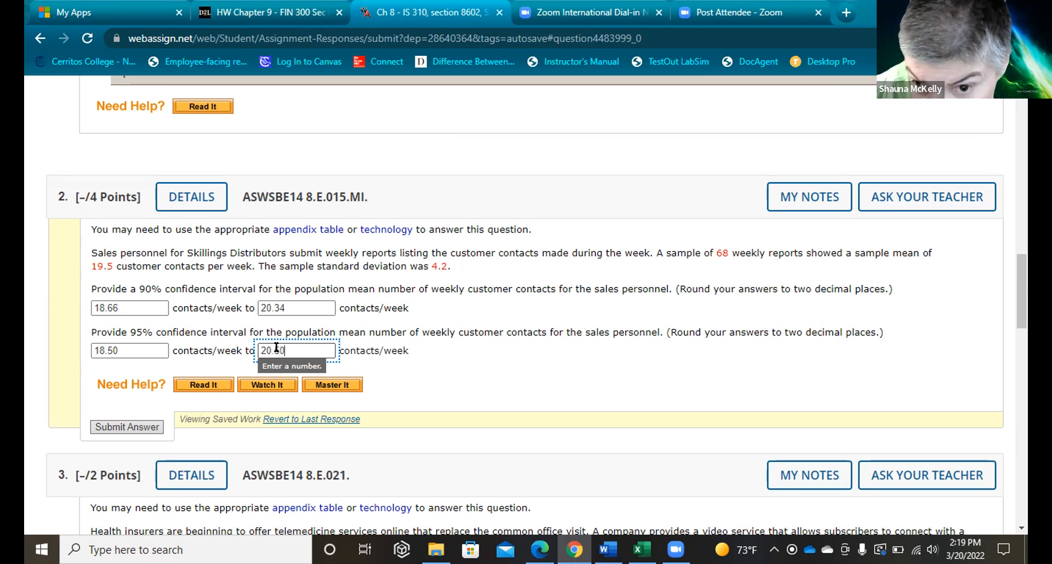
{"action": "left_click", "coordinate": [138, 427]}
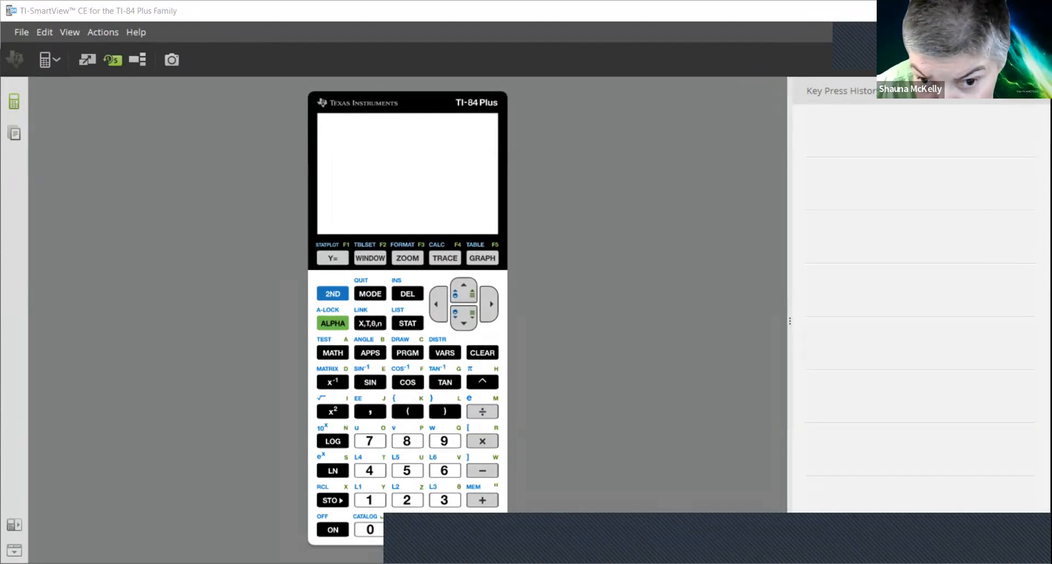
Open the TInterval test on the TI-84 calculator, set its input to Stats and go to the sample mean entry.
{"action": "left_click", "coordinate": [407, 323]}
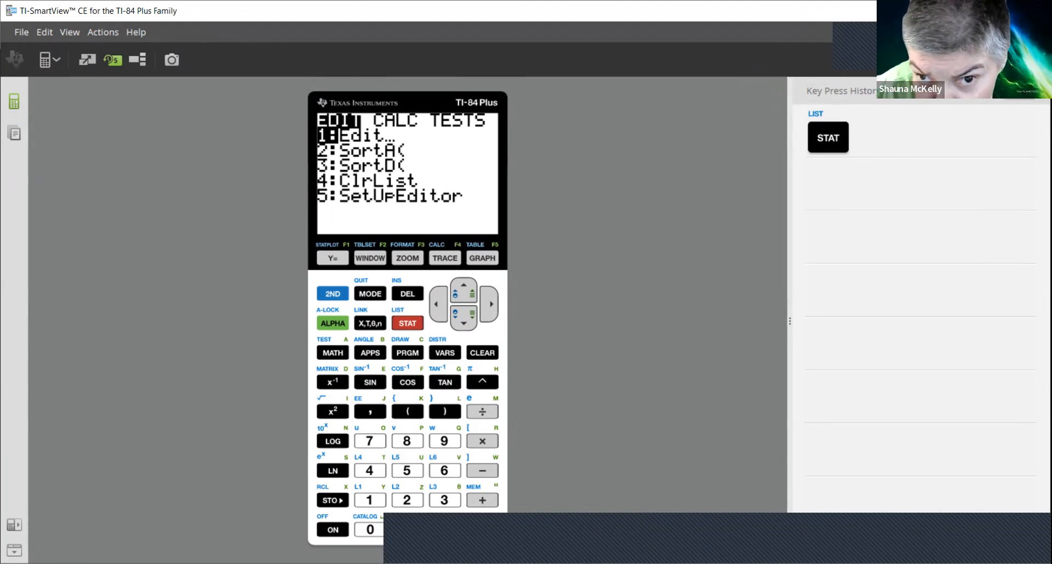
{"action": "key", "text": "Right"}
{"action": "key", "text": "Right"}
{"action": "key", "text": "Right"}
{"action": "key", "text": "Right"}
{"action": "key", "text": "Right"}
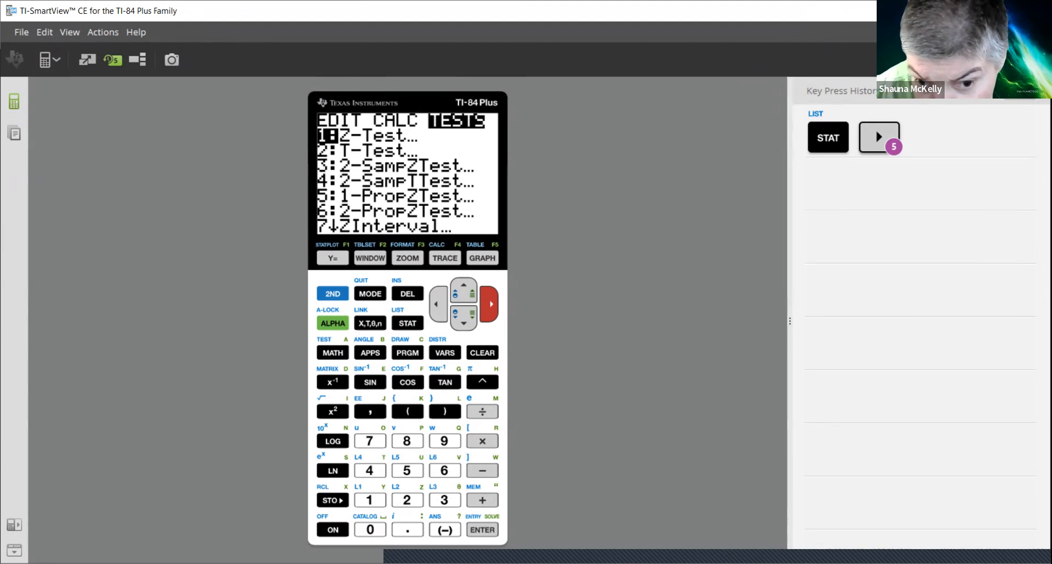
{"action": "key", "text": "8"}
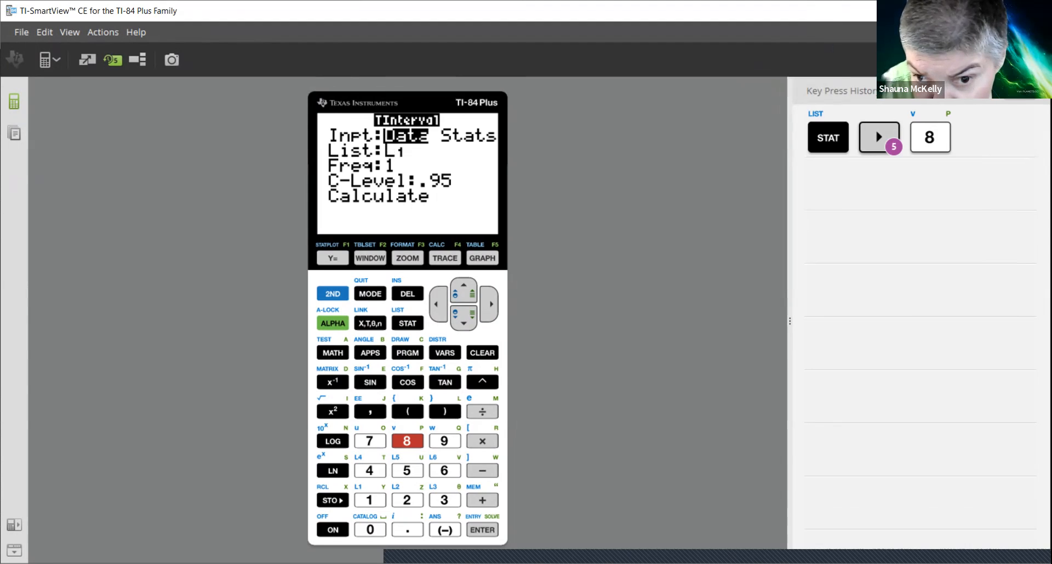
{"action": "key", "text": "Right"}
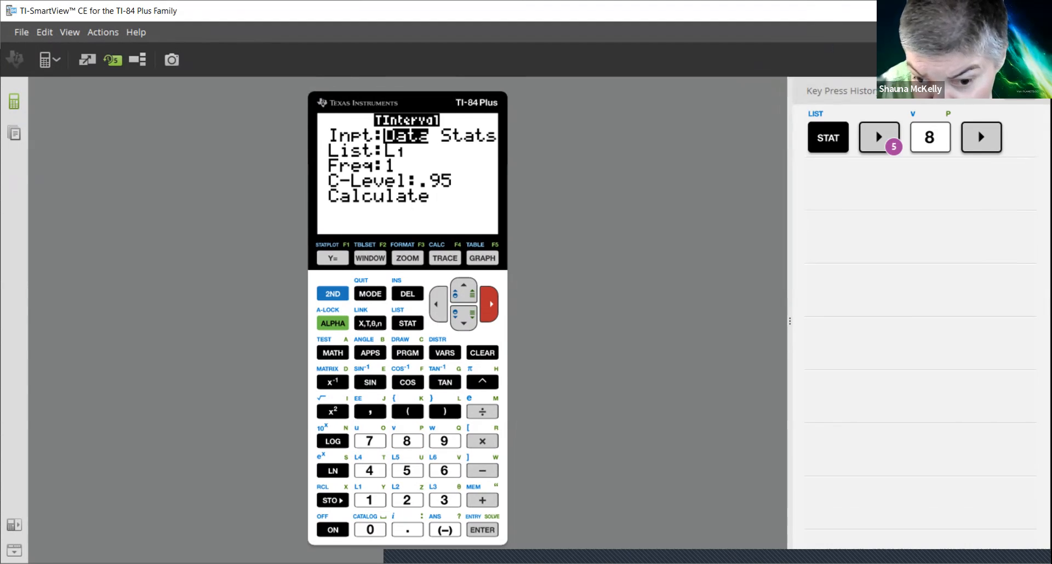
{"action": "key", "text": "Return"}
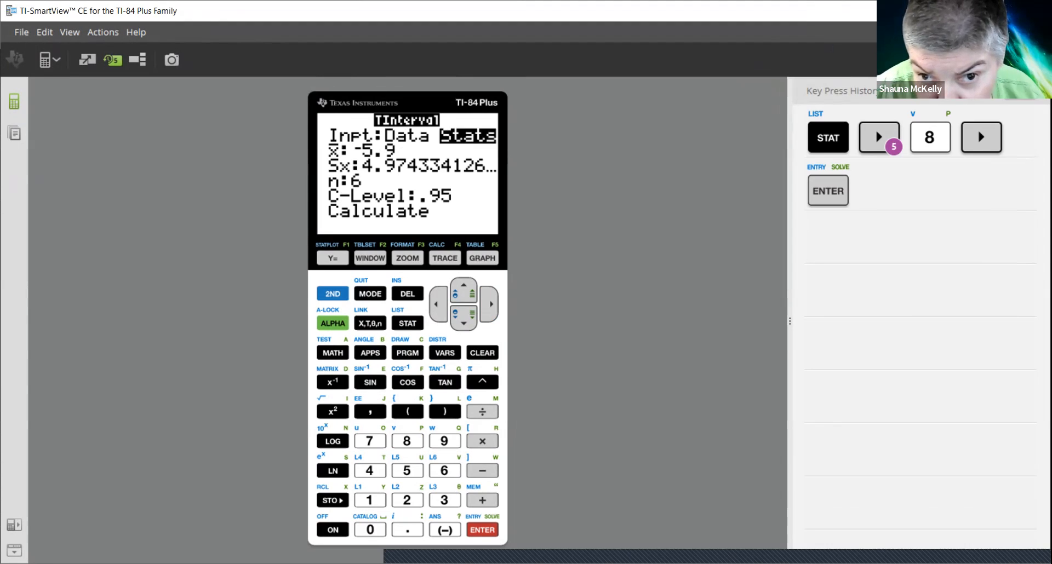
{"action": "key", "text": "Down"}
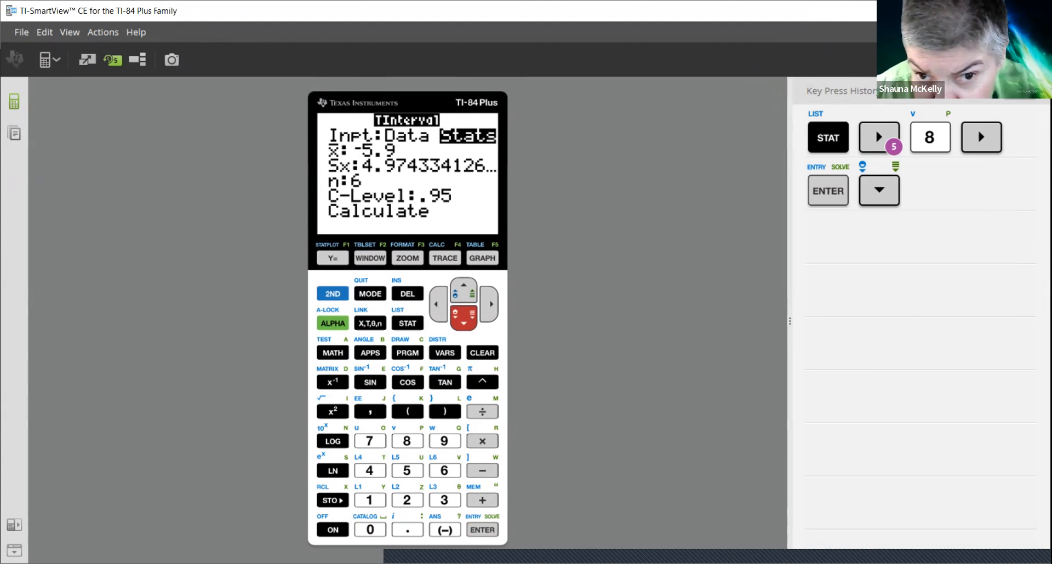
{"action": "type", "text": "4"}
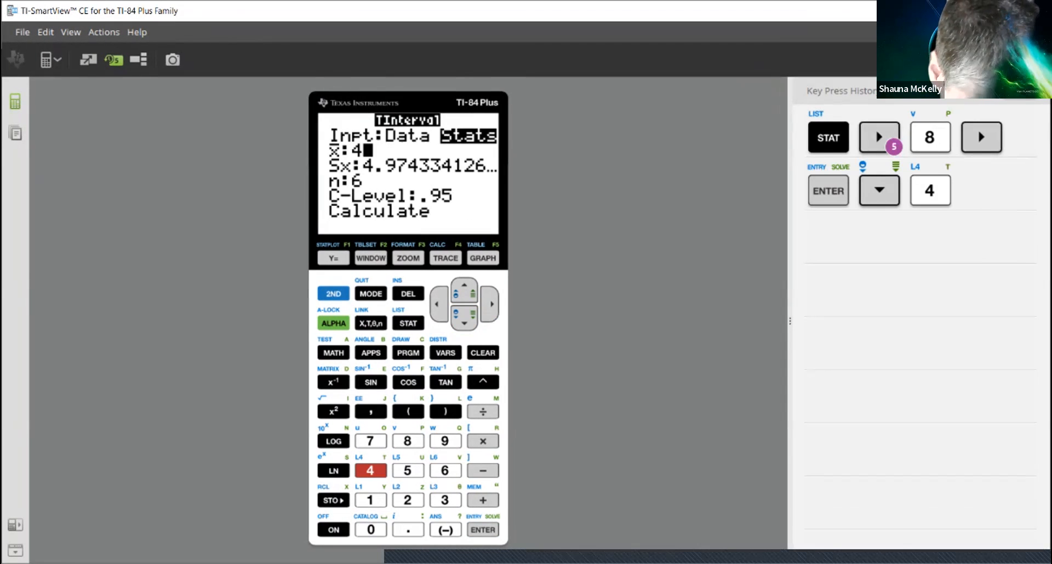
{"action": "type", "text": "1"}
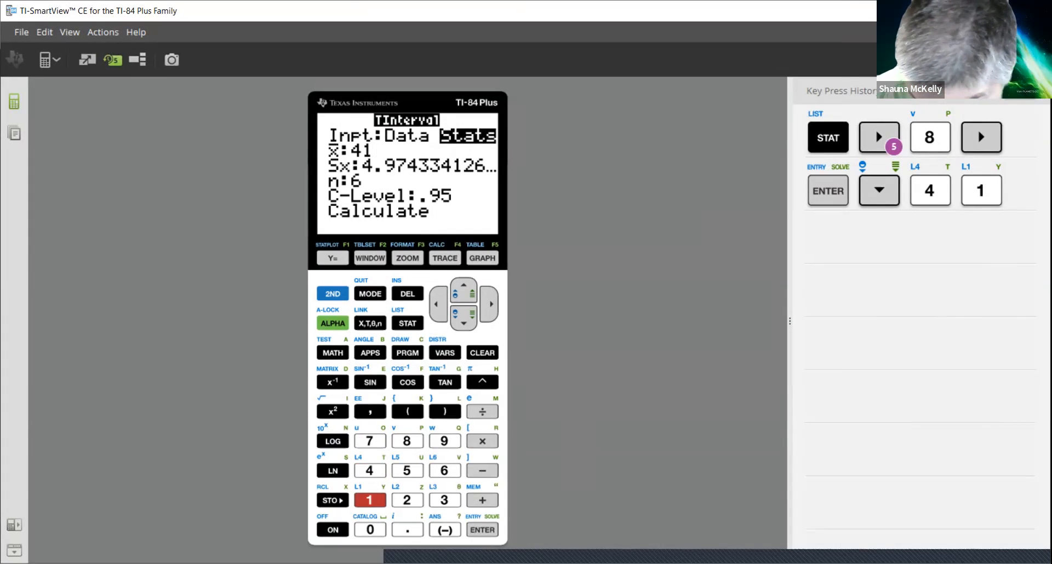
{"action": "type", "text": "9."}
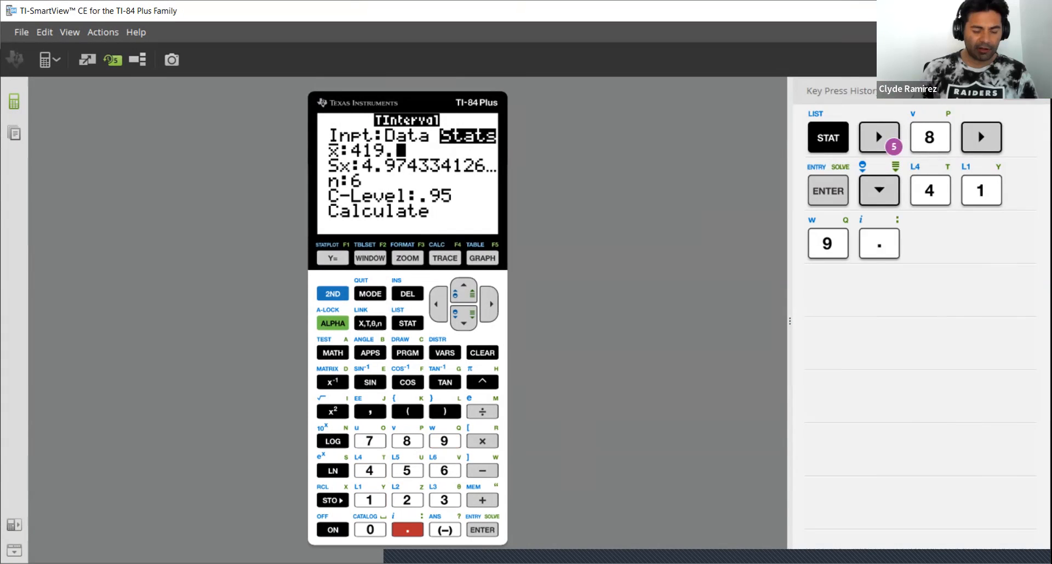
{"action": "type", "text": "5"}
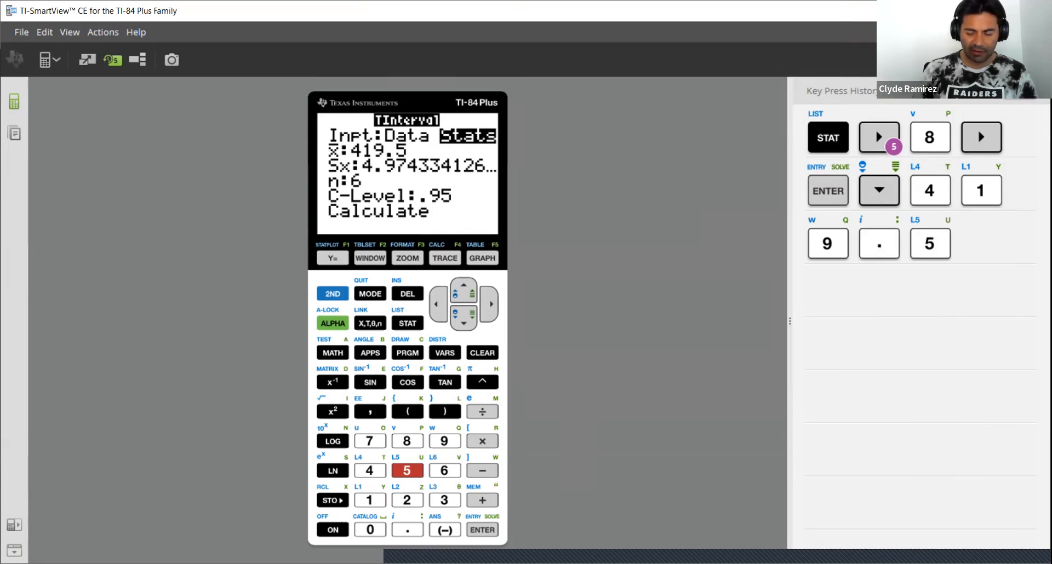
{"action": "key", "text": "BackSpace"}
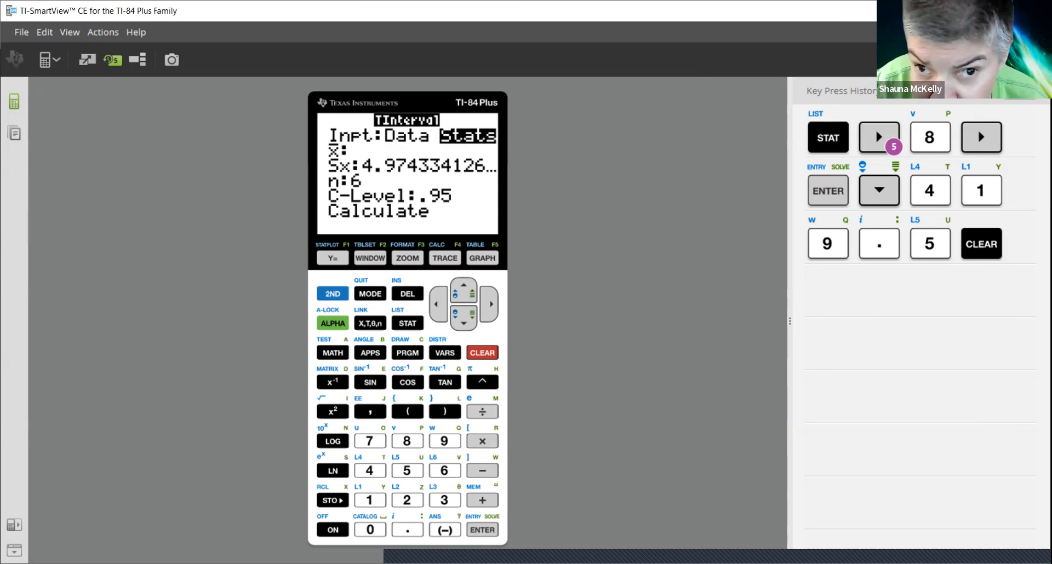
Switch to the blank notes slide and add a text box near its upper edge reading "Decide whether to use z test o".
{"action": "key", "text": "alt+Tab"}
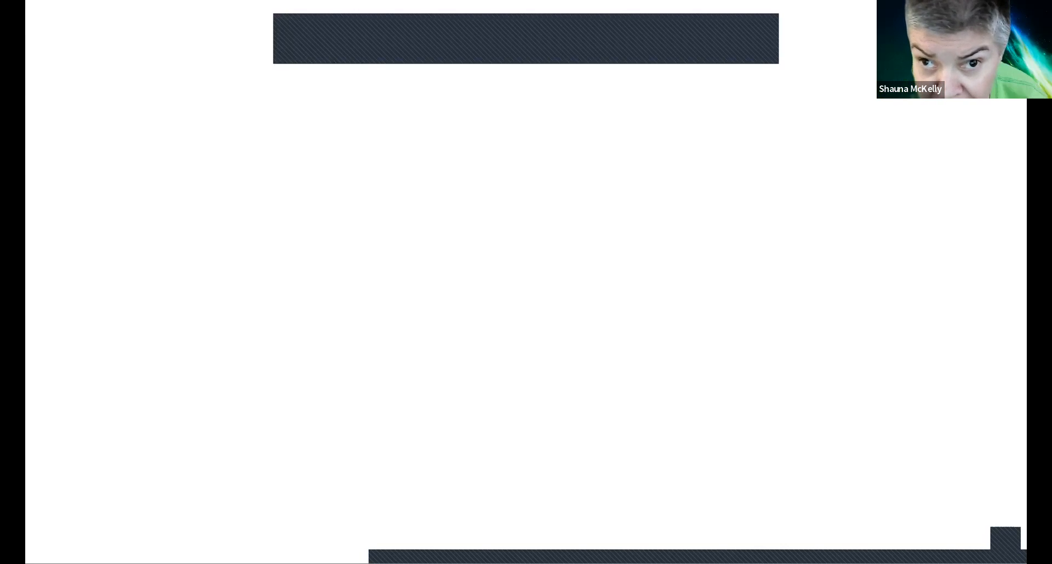
{"action": "left_click_drag", "start_coordinate": [240, 96], "coordinate": [543, 128]}
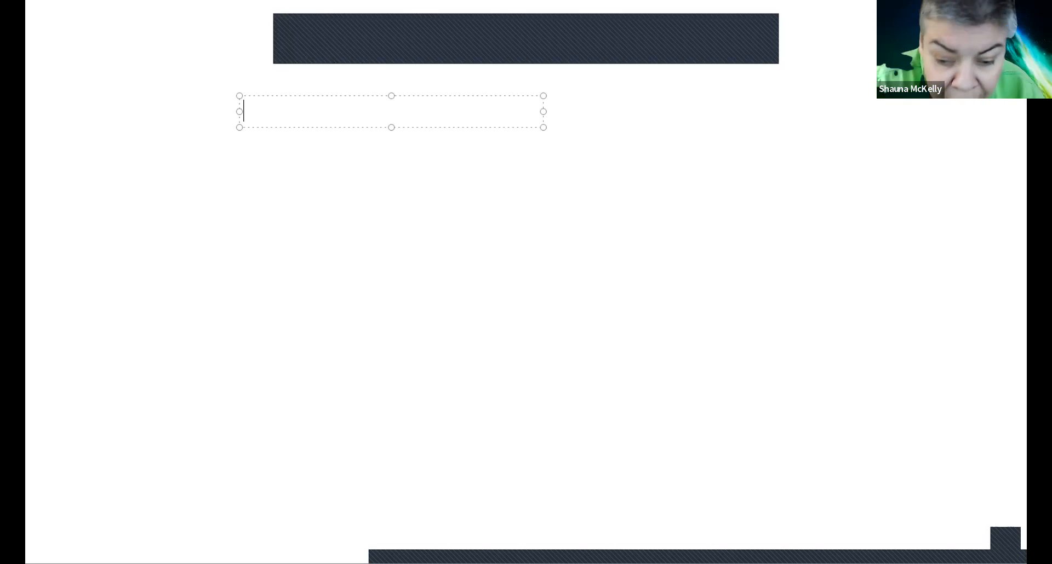
{"action": "type", "text": "Dec"}
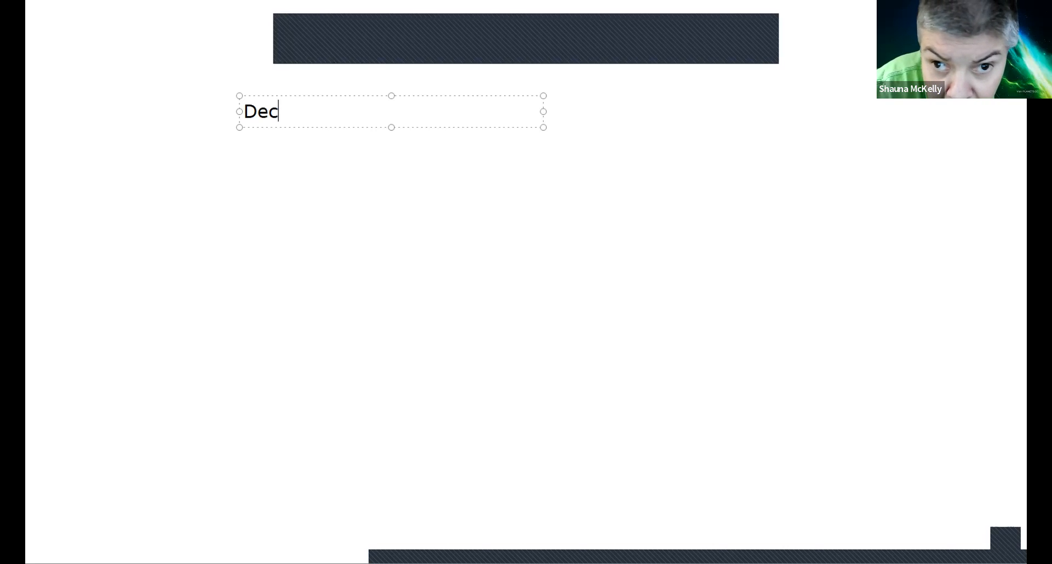
{"action": "type", "text": "ide whe"}
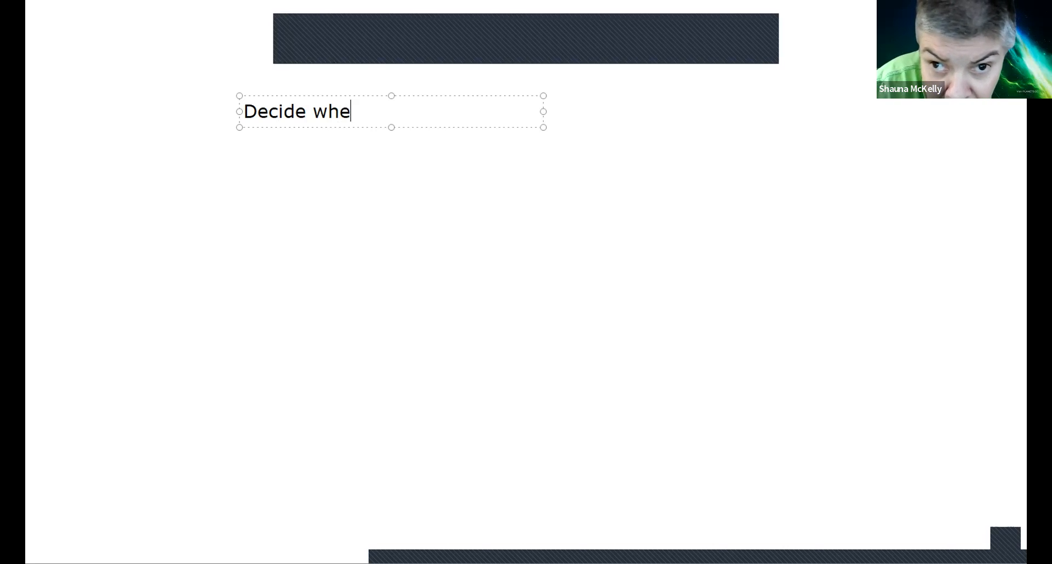
{"action": "type", "text": "ther to use z t"}
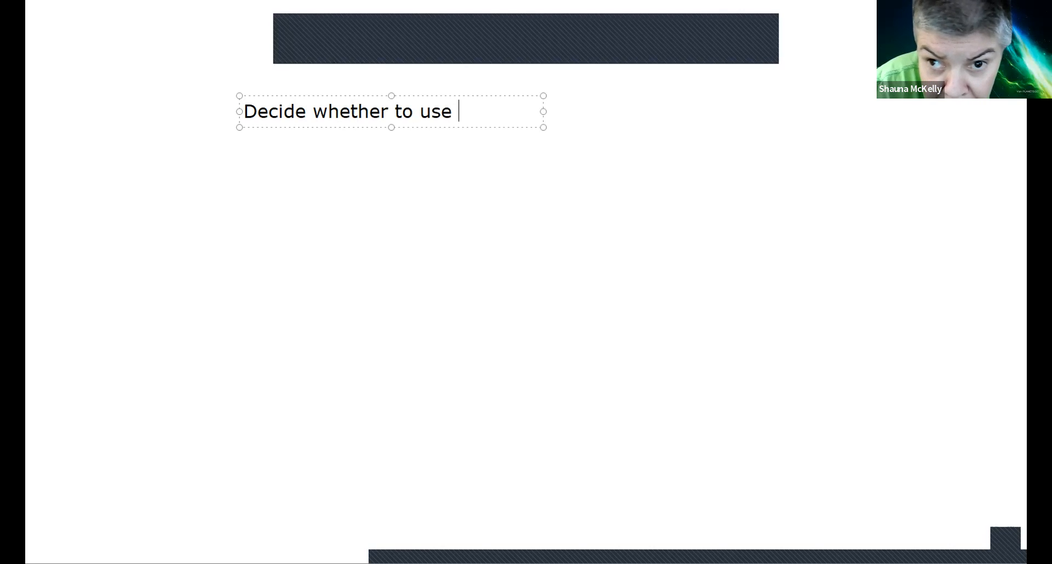
{"action": "type", "text": "est o"}
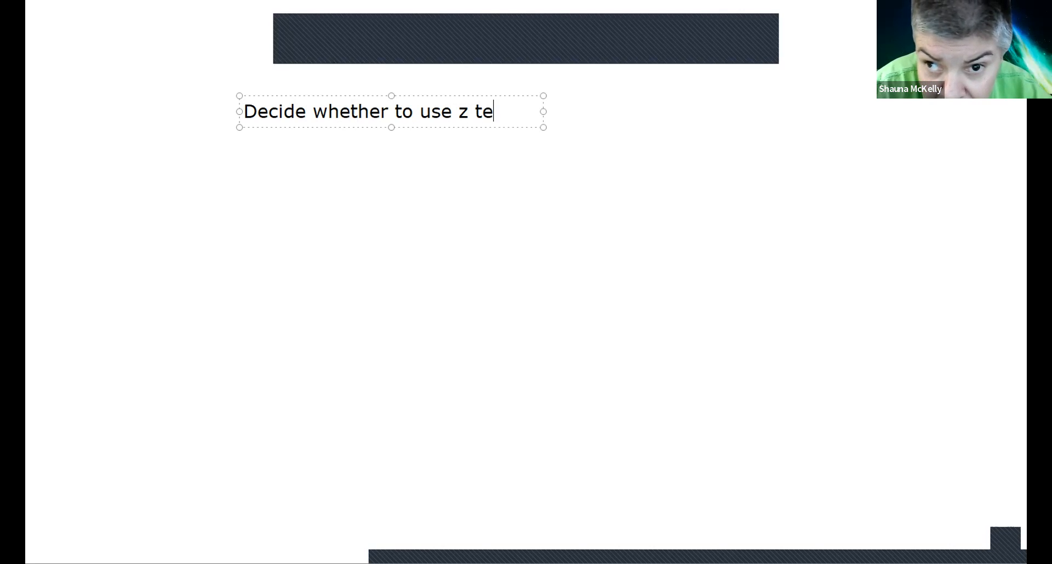
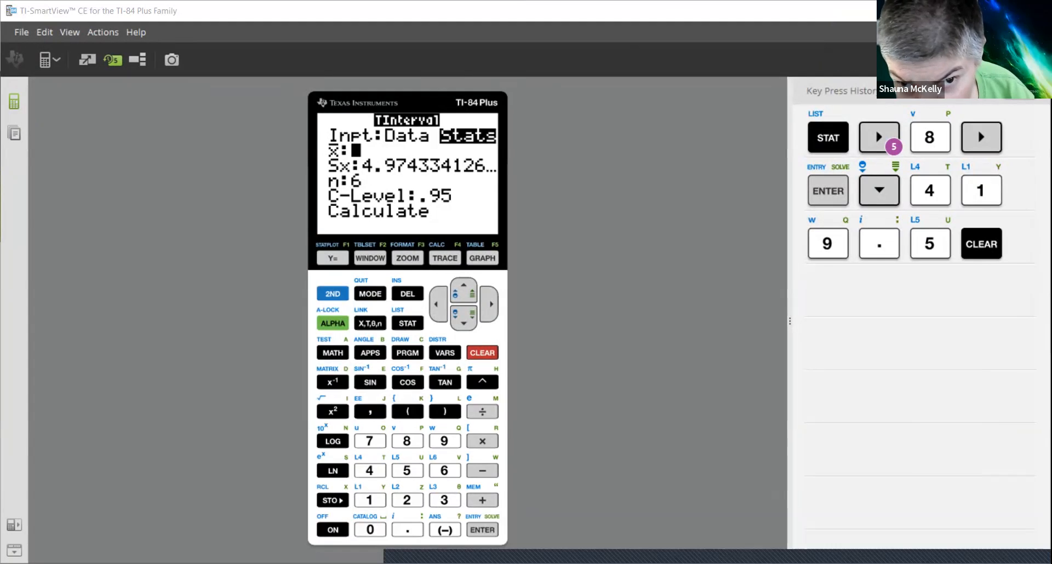
Switch to the TI-84 calculator and open the ZInterval procedure from the statistical tests.
{"action": "left_click", "coordinate": [408, 323]}
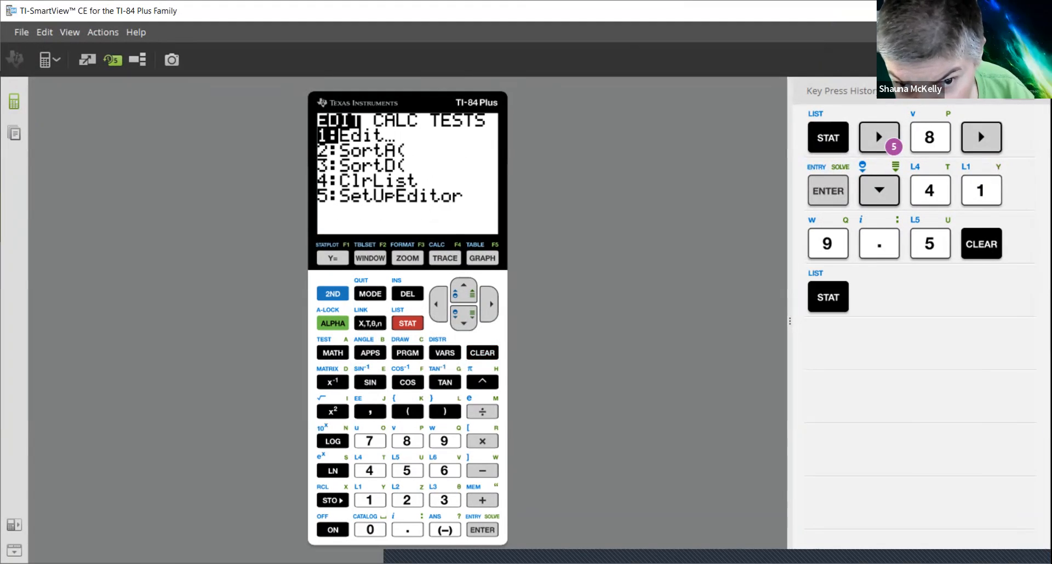
{"action": "key", "text": "Right"}
{"action": "key", "text": "Right"}
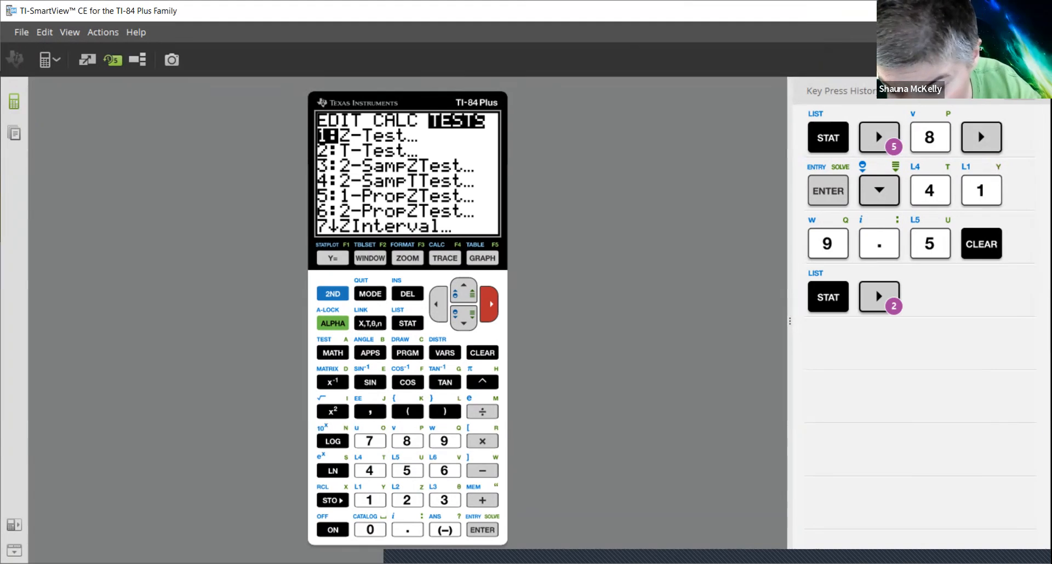
{"action": "key", "text": "Down"}
{"action": "key", "text": "Down"}
{"action": "key", "text": "Down"}
{"action": "key", "text": "Down"}
{"action": "key", "text": "Down"}
{"action": "key", "text": "Down"}
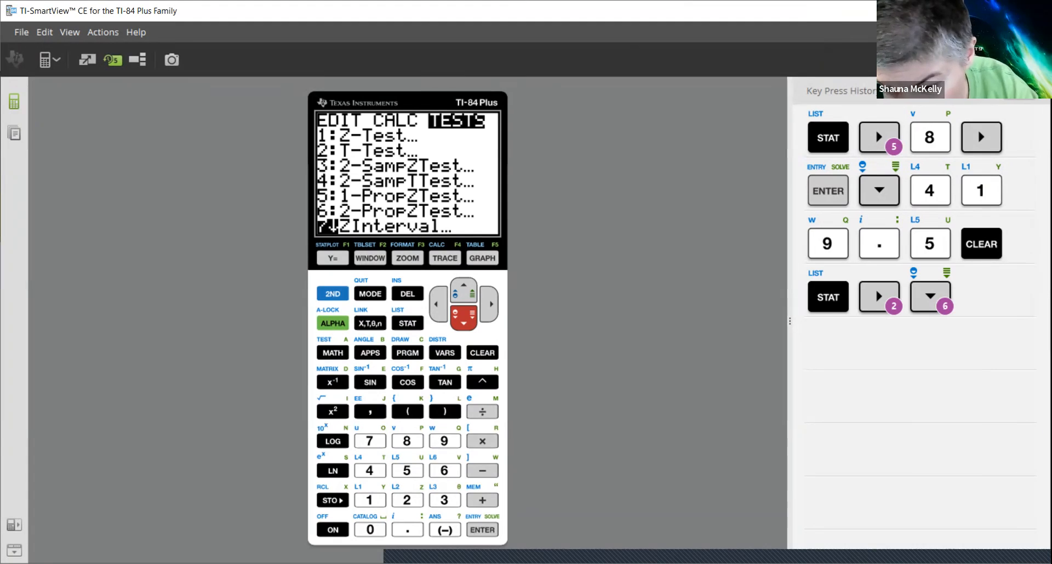
{"action": "key", "text": "Return"}
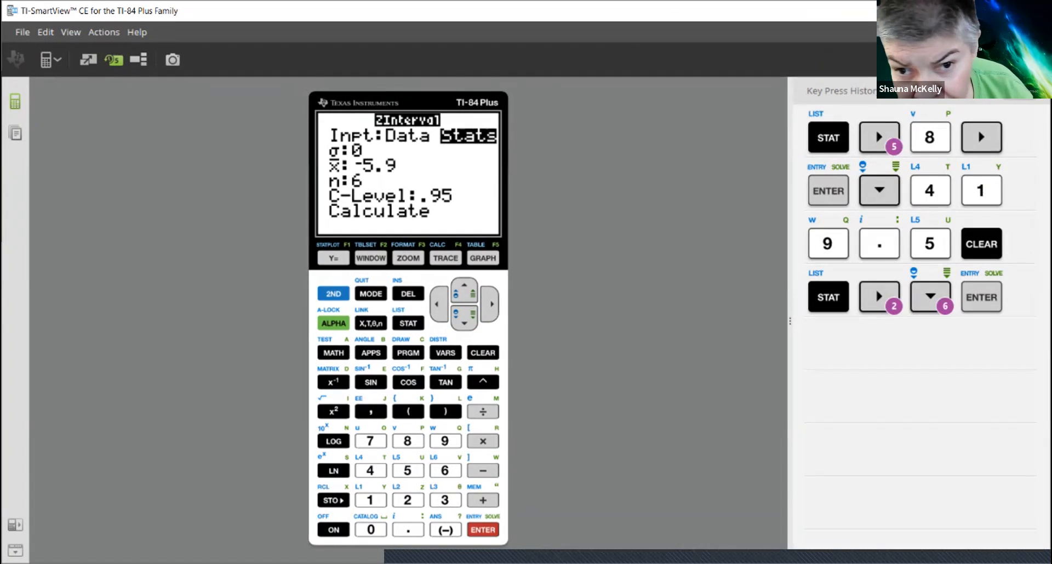
Enter the ZInterval statistics: population standard deviation 4.2, sample mean 19.5 and sample size 68.
{"action": "key", "text": "Down"}
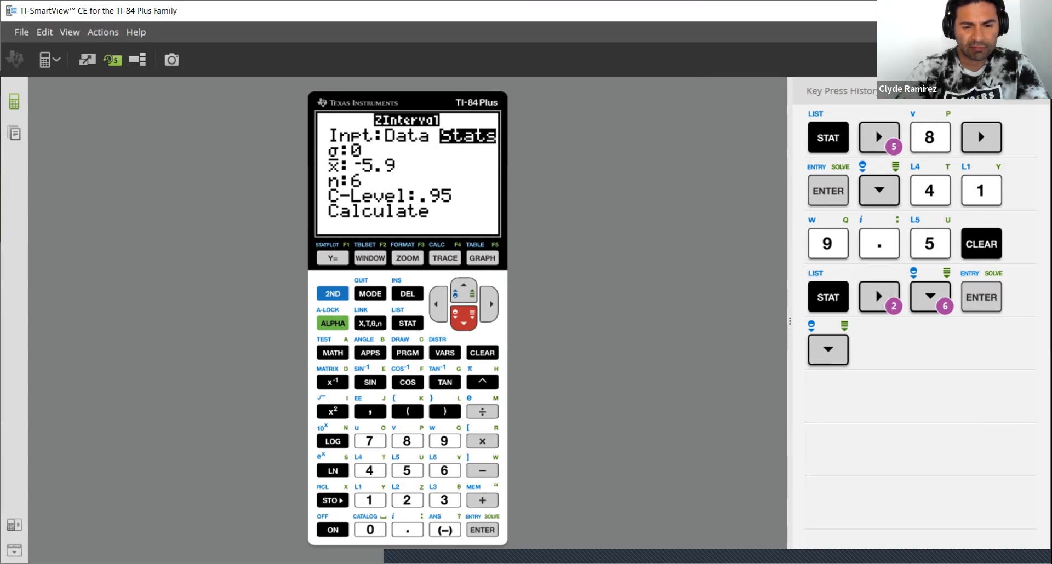
{"action": "type", "text": "4."}
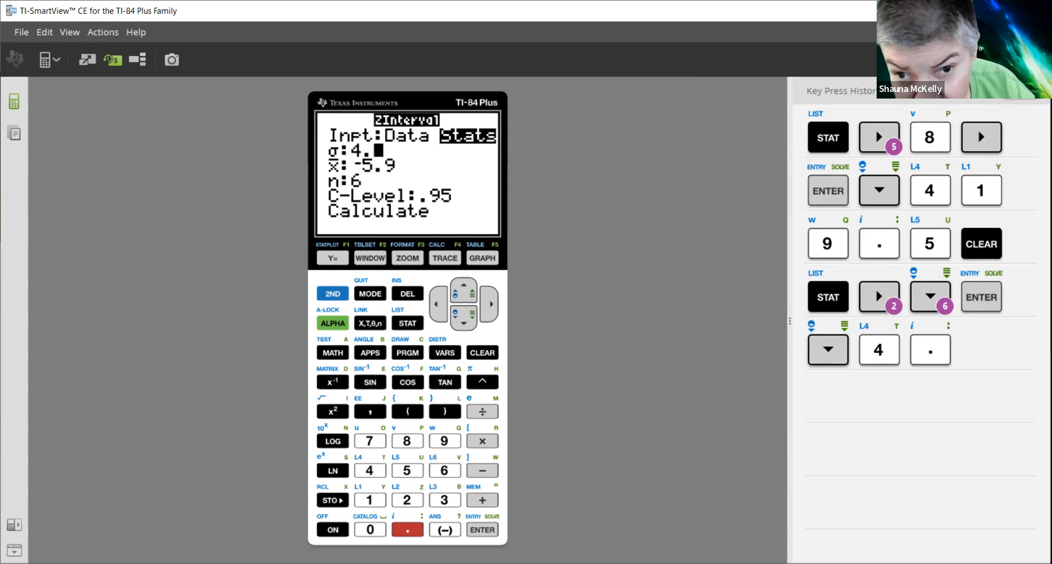
{"action": "type", "text": "2"}
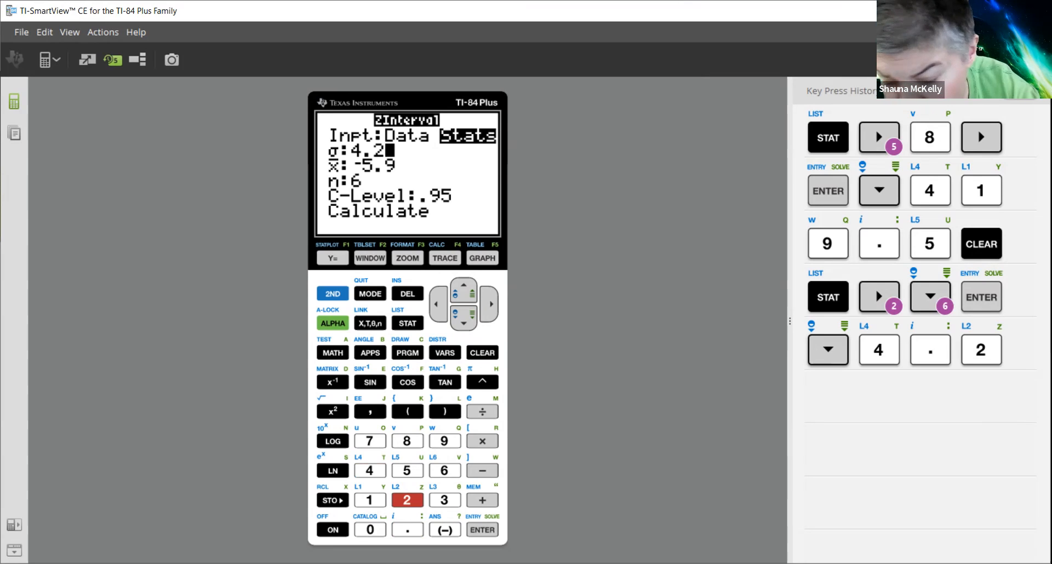
{"action": "key", "text": "Down"}
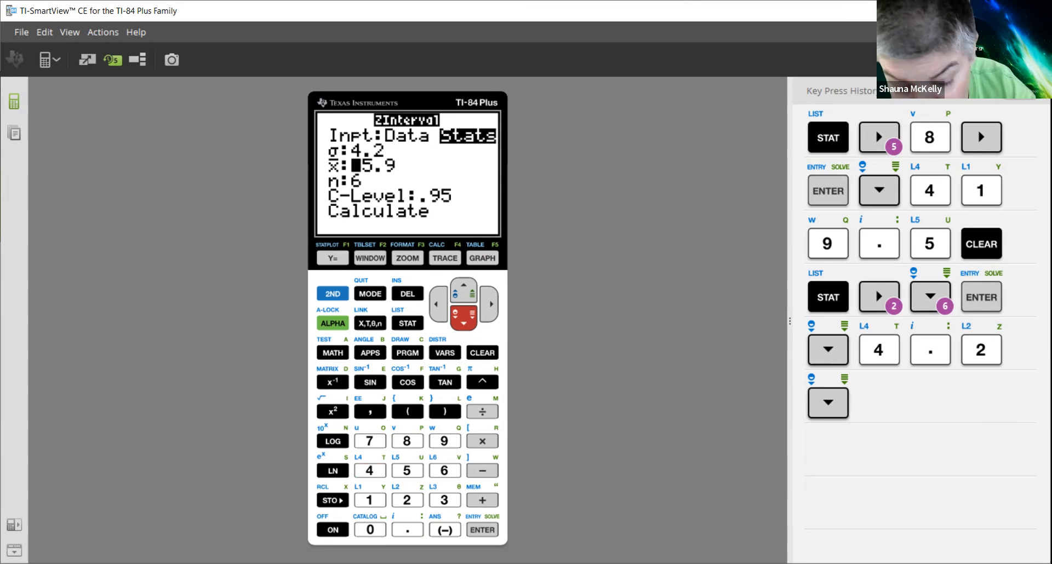
{"action": "type", "text": "19"}
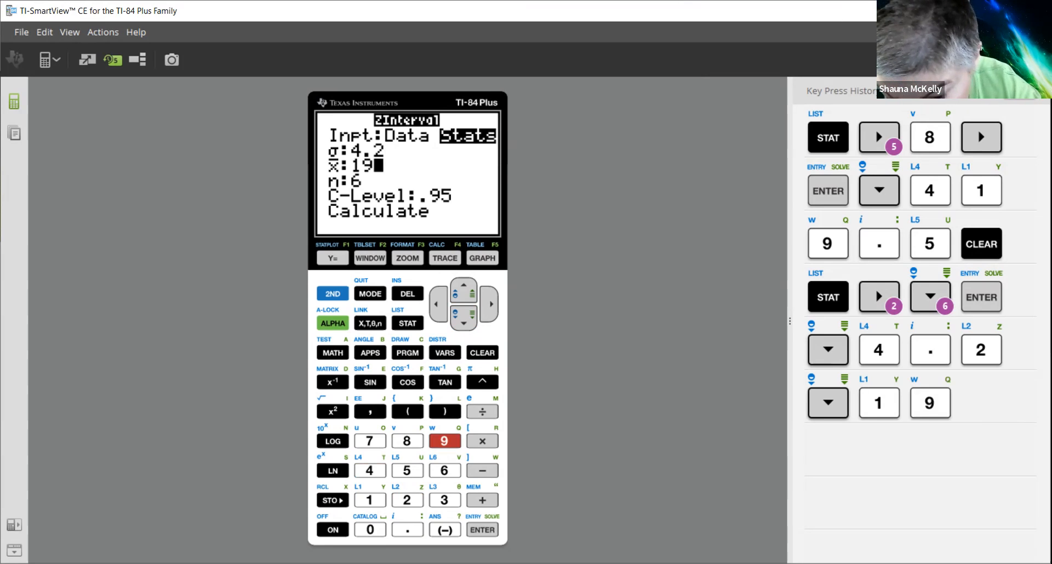
{"action": "type", "text": ".5"}
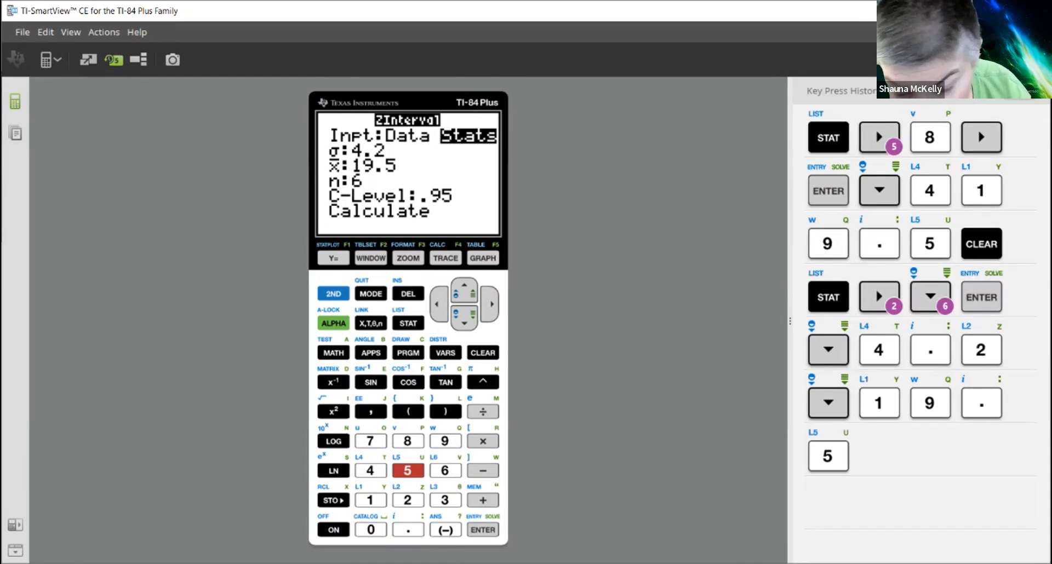
{"action": "key", "text": "Down"}
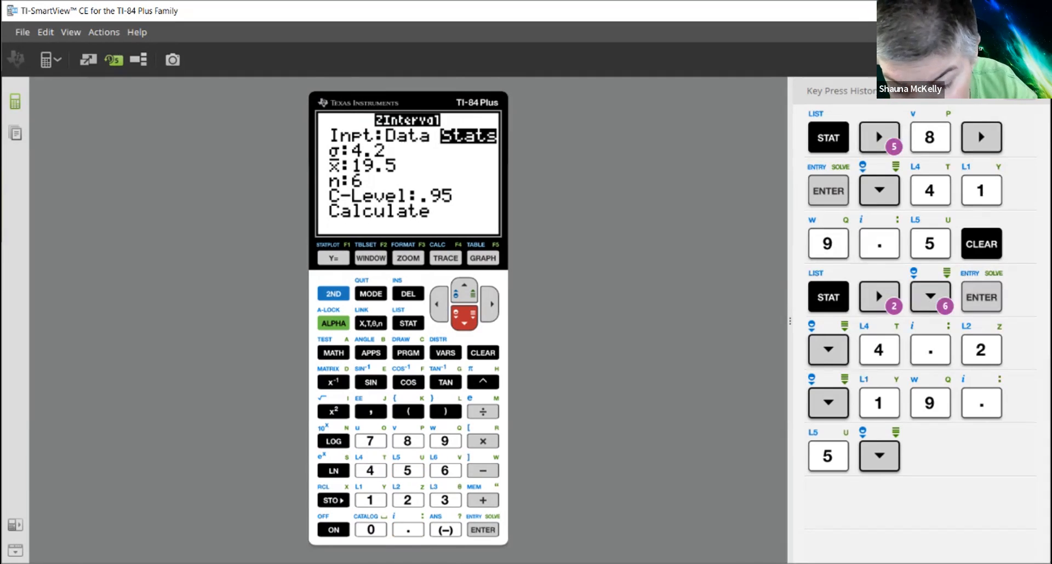
{"action": "type", "text": "6"}
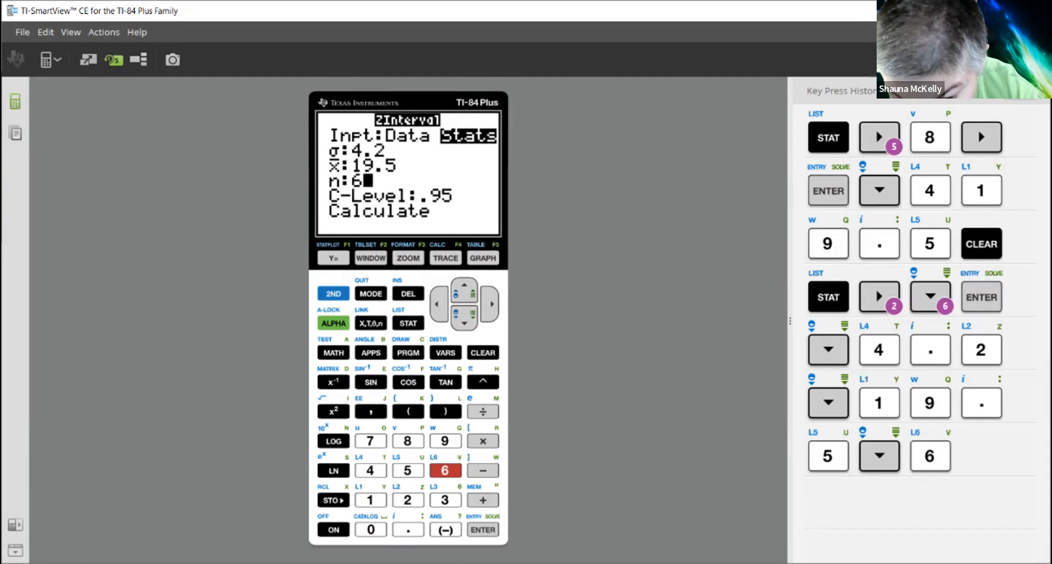
{"action": "type", "text": "8"}
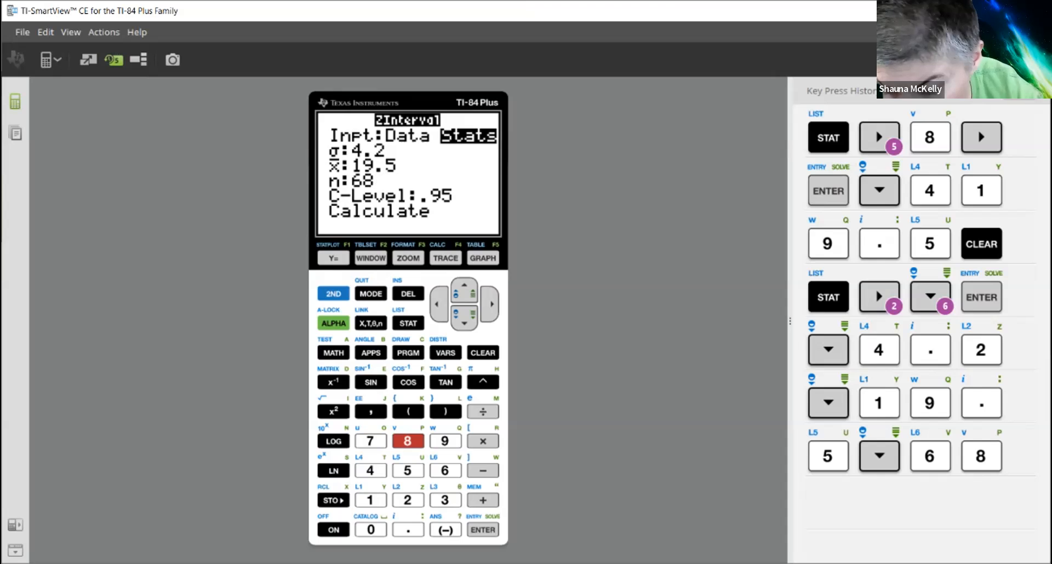
Set the ZInterval confidence level to .90 and calculate the interval.
{"action": "key", "text": "Down"}
{"action": "key", "text": "Down"}
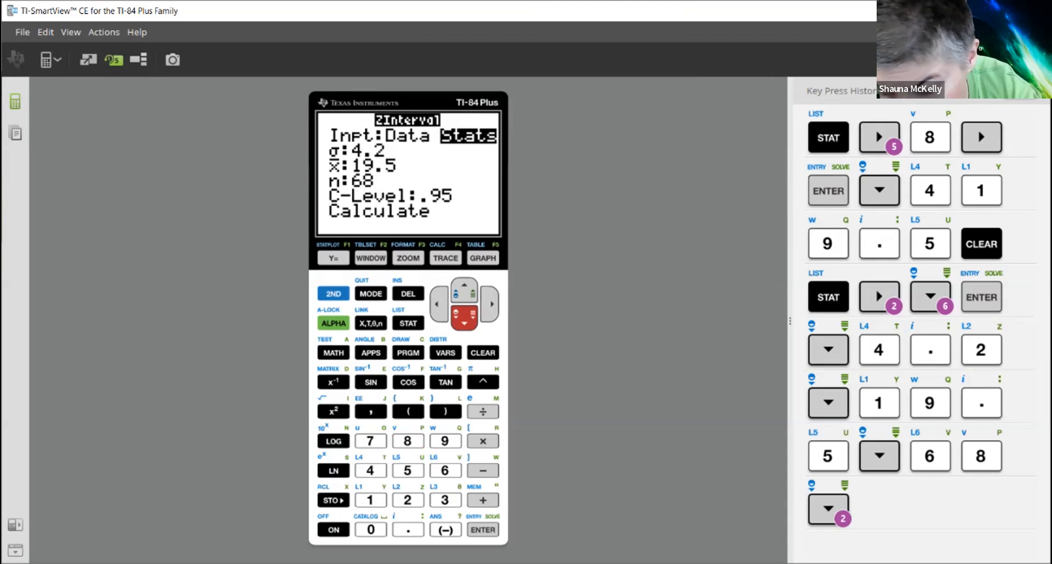
{"action": "key", "text": "Up"}
{"action": "key", "text": "Right"}
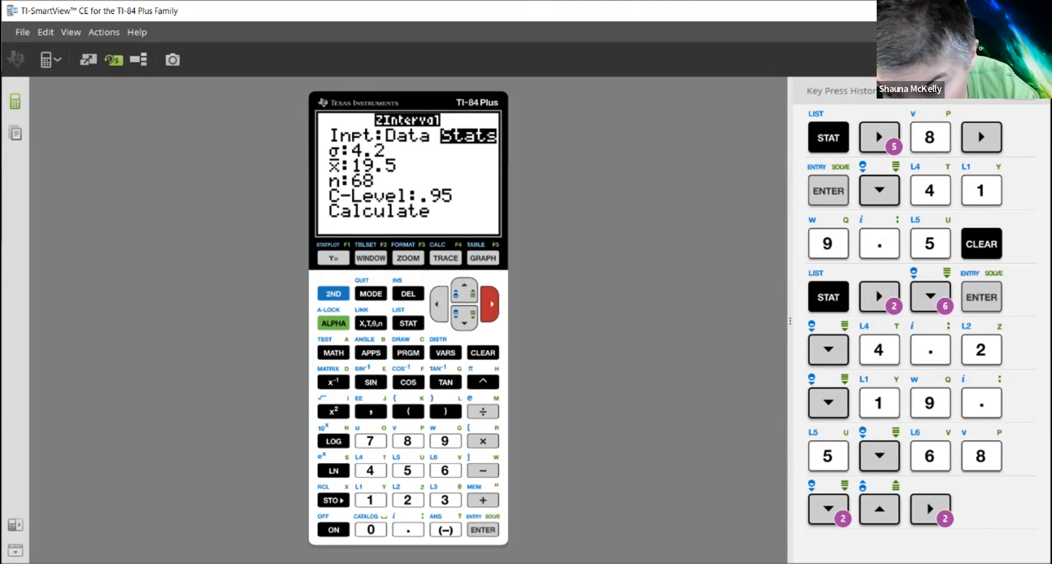
{"action": "type", "text": "0"}
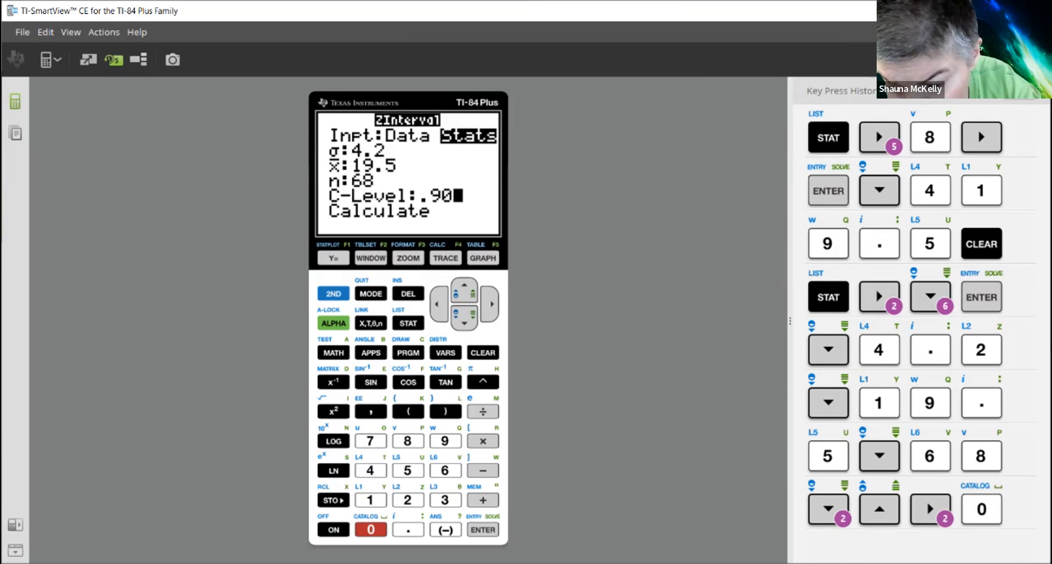
{"action": "key", "text": "Down"}
{"action": "key", "text": "Return"}
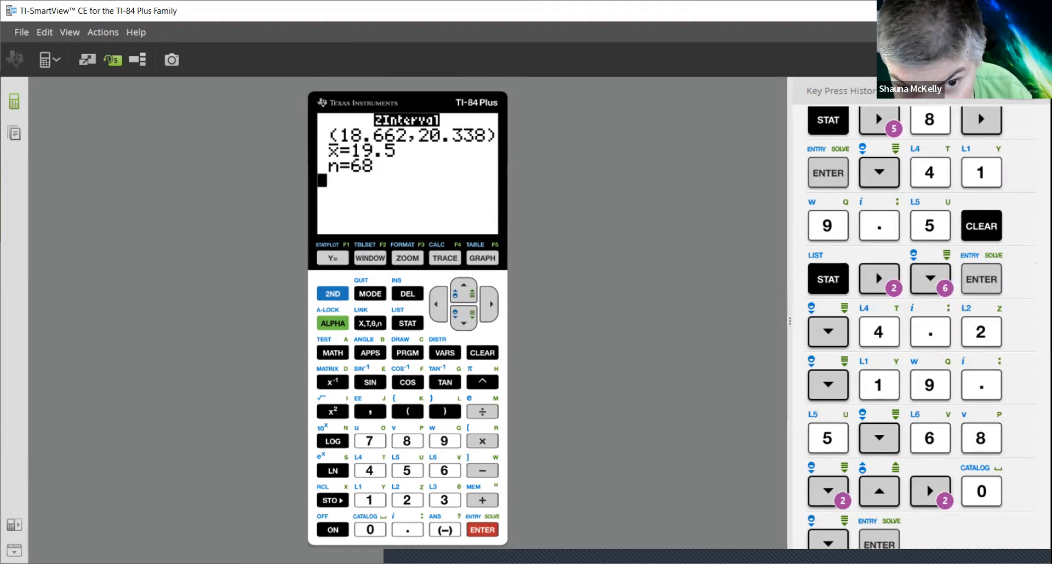
Open the TInterval procedure from the calculator's statistical tests.
{"action": "left_click", "coordinate": [407, 323]}
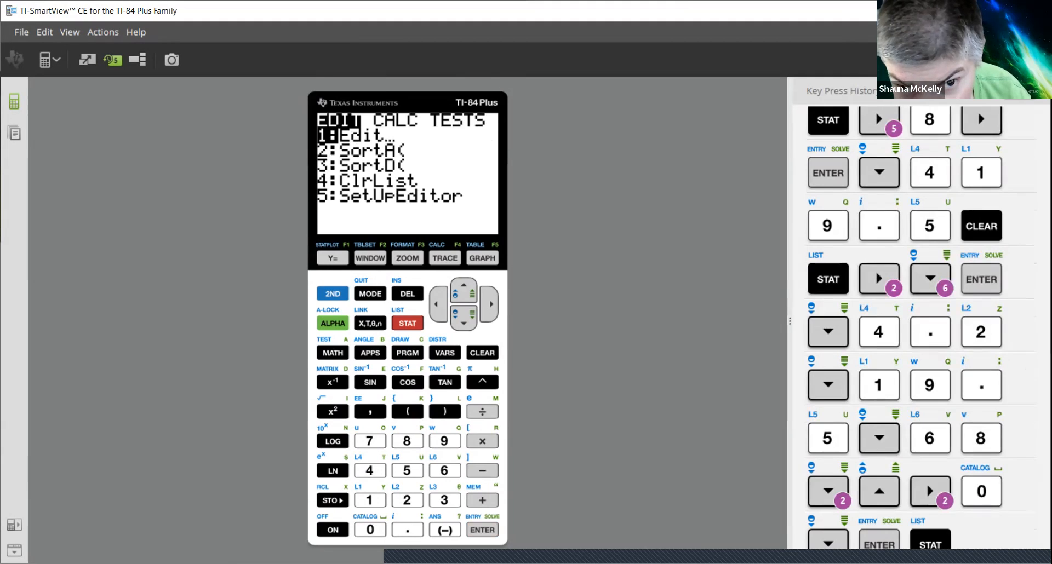
{"action": "key", "text": "Right"}
{"action": "key", "text": "Right"}
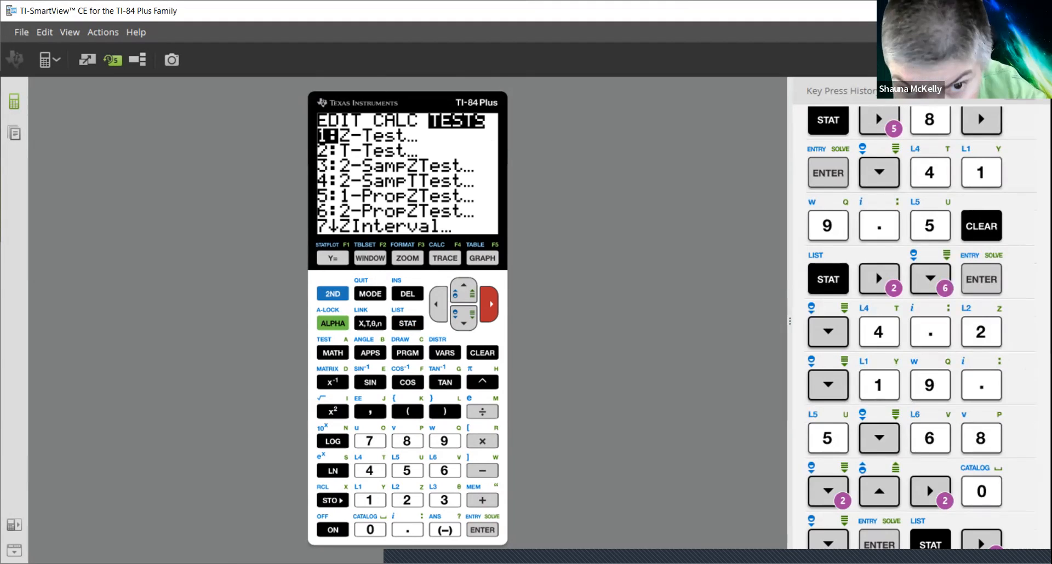
{"action": "key", "text": "8"}
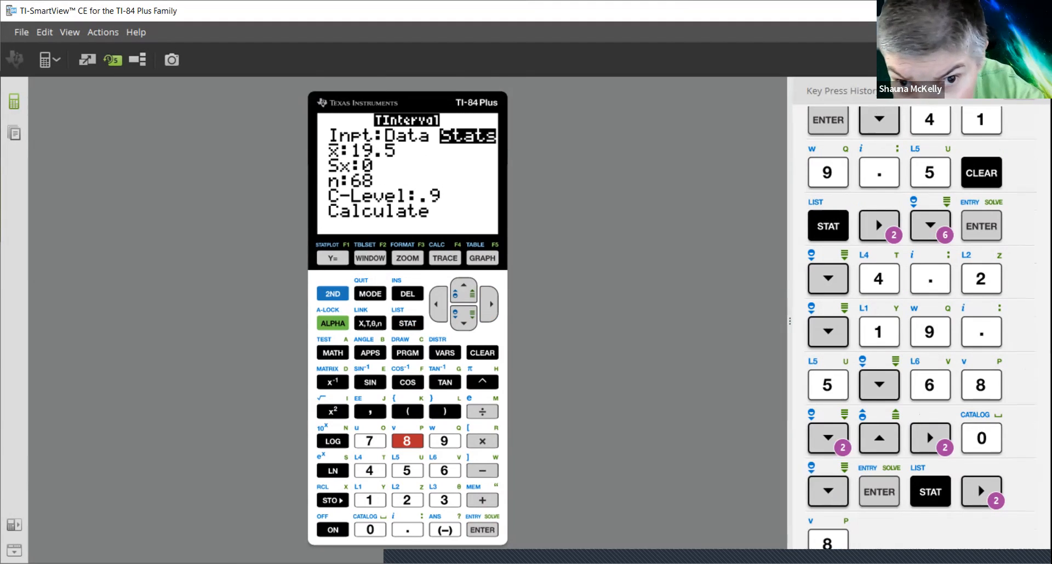
Set the TInterval sample standard deviation to 4.2, keep the other statistics, and calculate the interval.
{"action": "key", "text": "Down"}
{"action": "key", "text": "Down"}
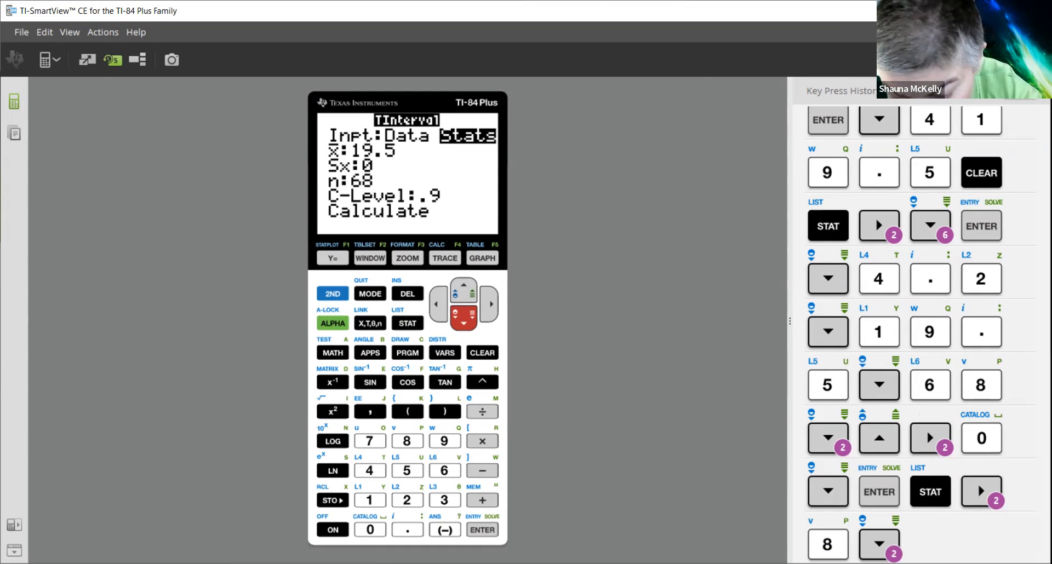
{"action": "type", "text": "4.2"}
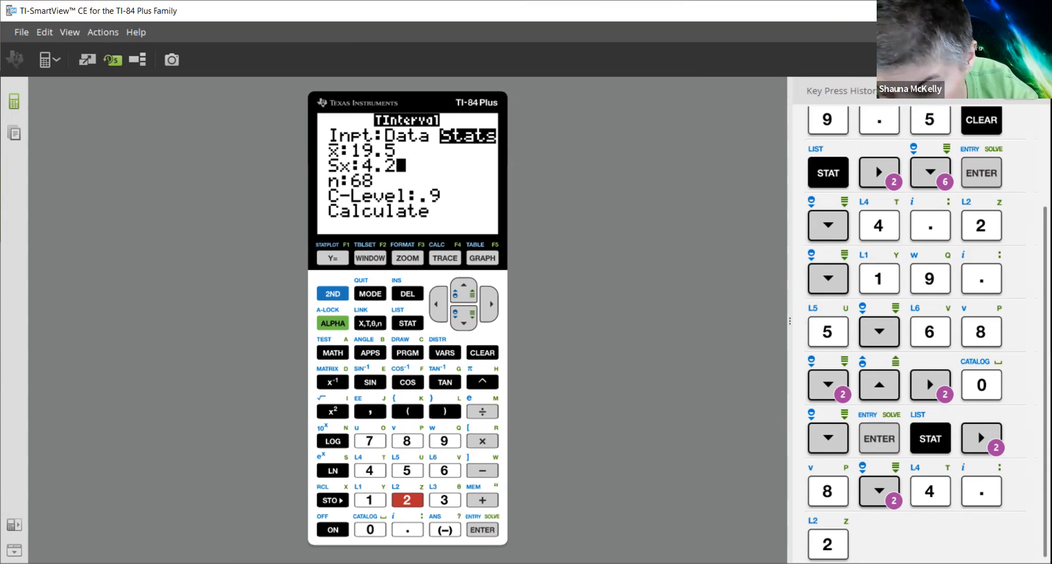
{"action": "key", "text": "Down"}
{"action": "key", "text": "Down"}
{"action": "key", "text": "Down"}
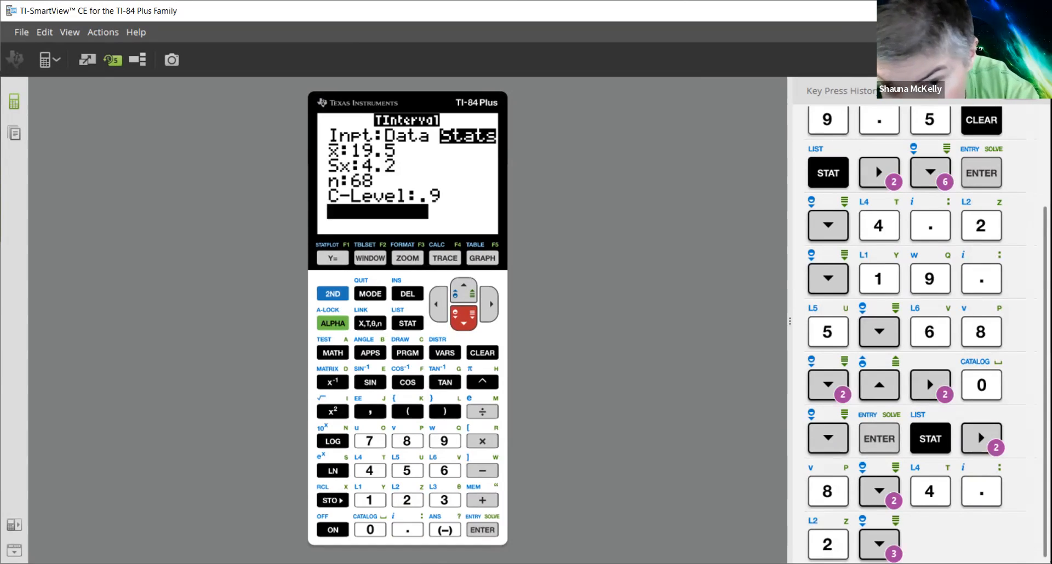
{"action": "key", "text": "Return"}
{"action": "key", "text": "Return"}
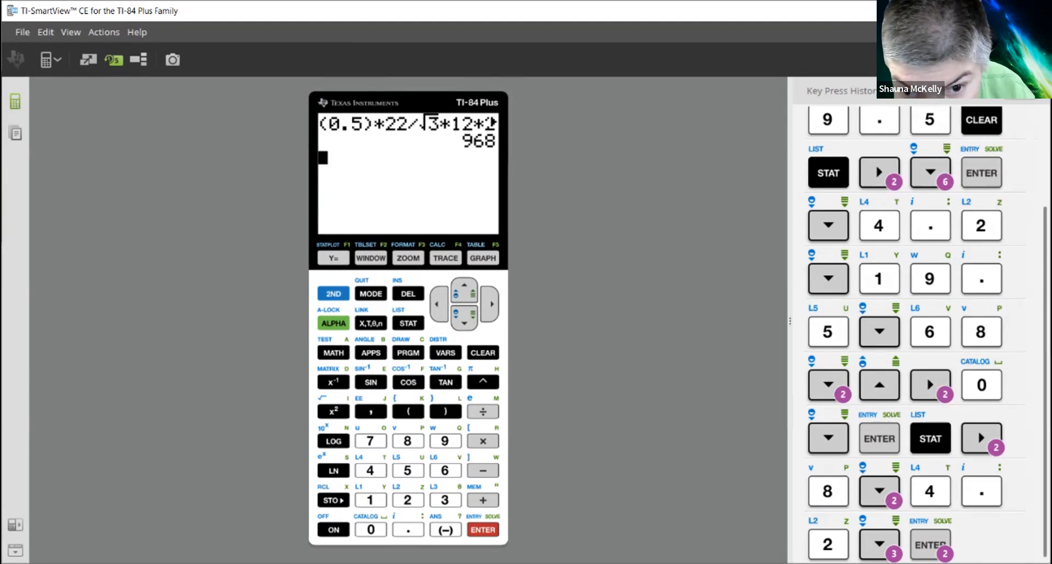
Bring up the calculator's list of statistical tests again.
{"action": "left_click", "coordinate": [408, 323]}
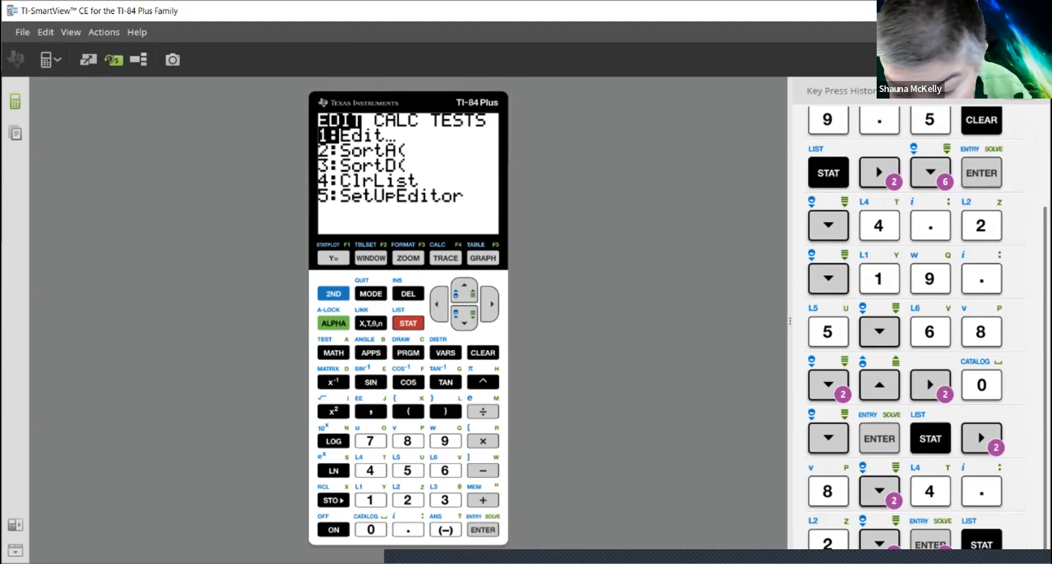
{"action": "key", "text": "Right"}
{"action": "key", "text": "Right"}
{"action": "key", "text": "Right"}
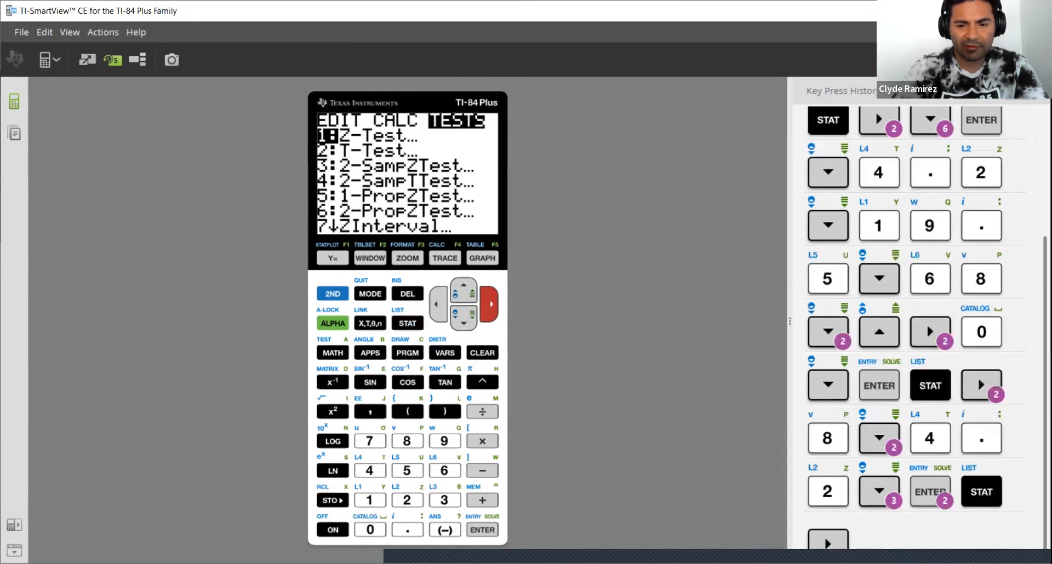
{"action": "key", "text": "Right"}
{"action": "key", "text": "Right"}
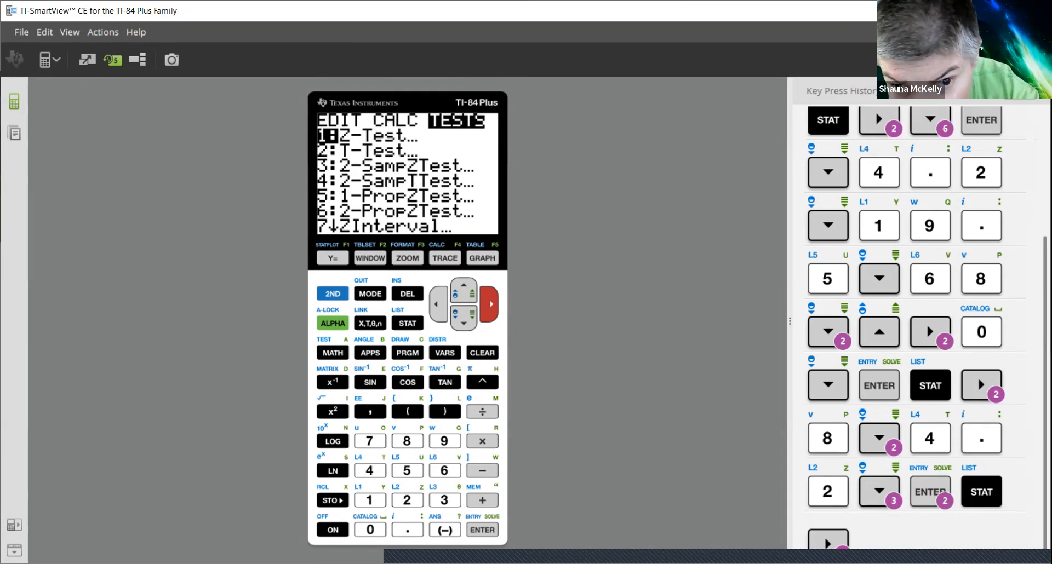
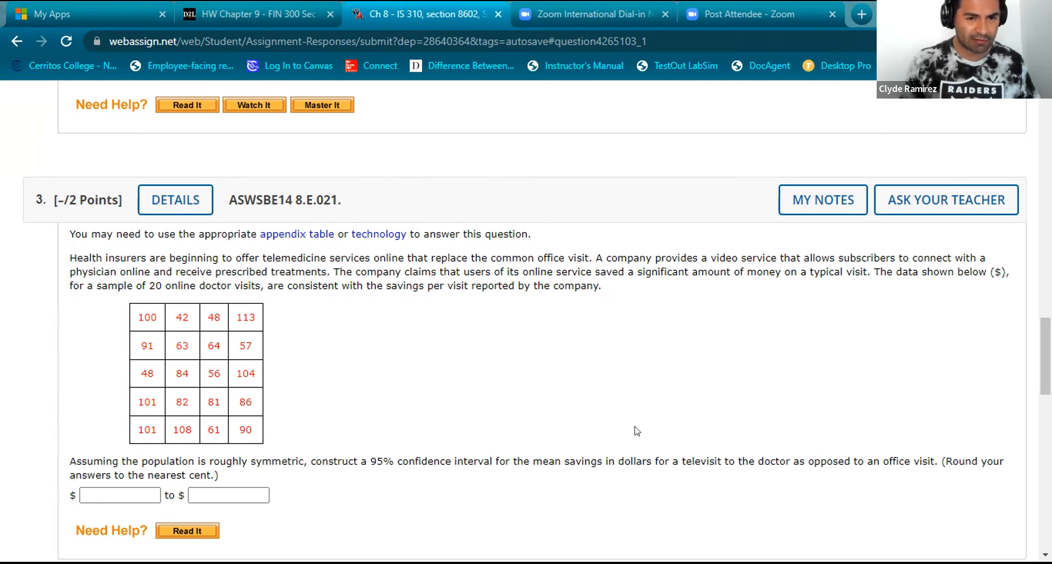
Answer question 3 with a 95% confidence interval of $68.54 to $89.46 for mean televisit savings and submit it.
{"action": "left_click", "coordinate": [118, 486]}
{"action": "type", "text": "6"}
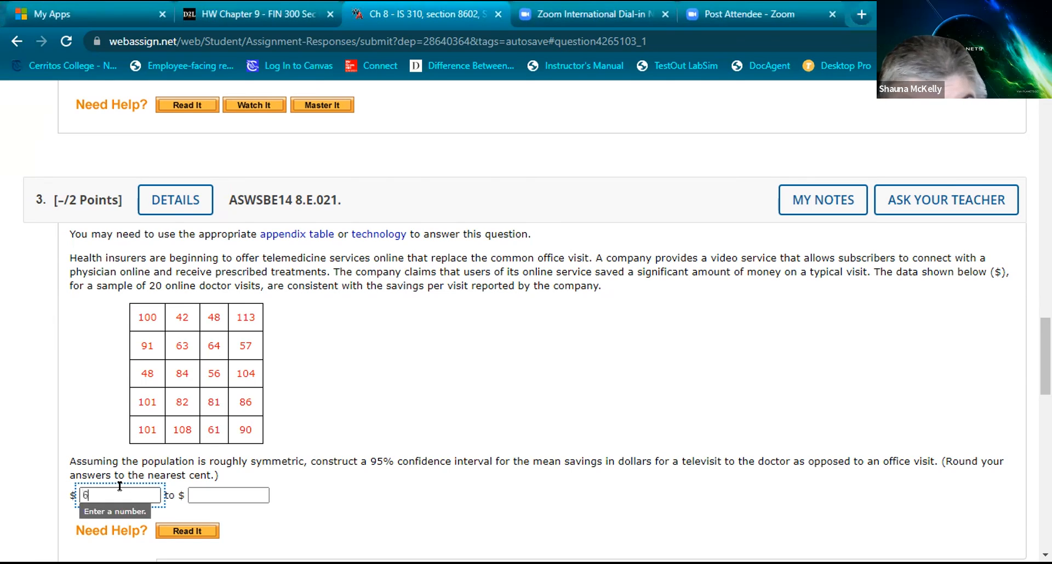
{"action": "type", "text": "8.54"}
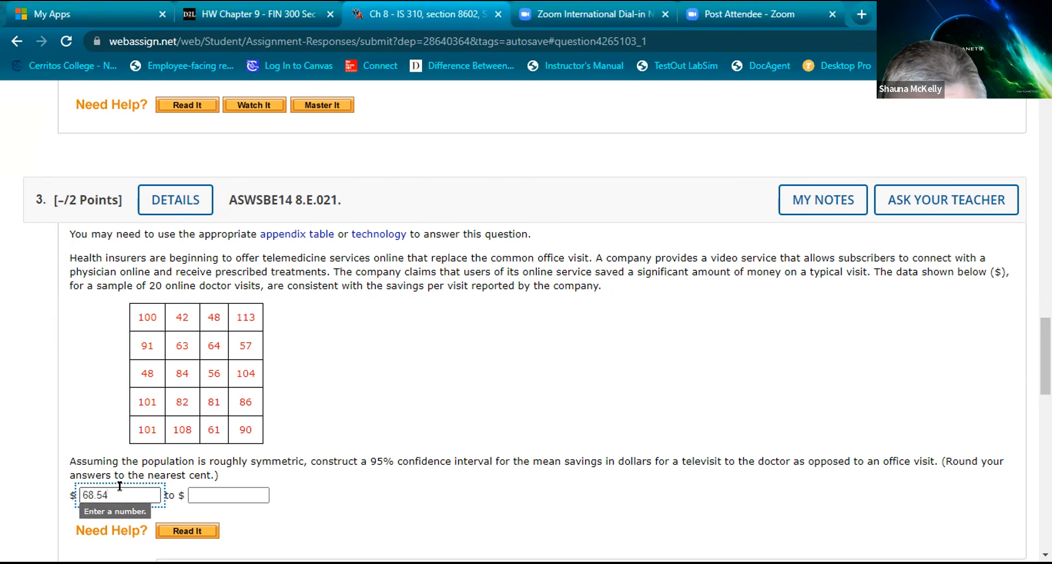
{"action": "left_click", "coordinate": [210, 494]}
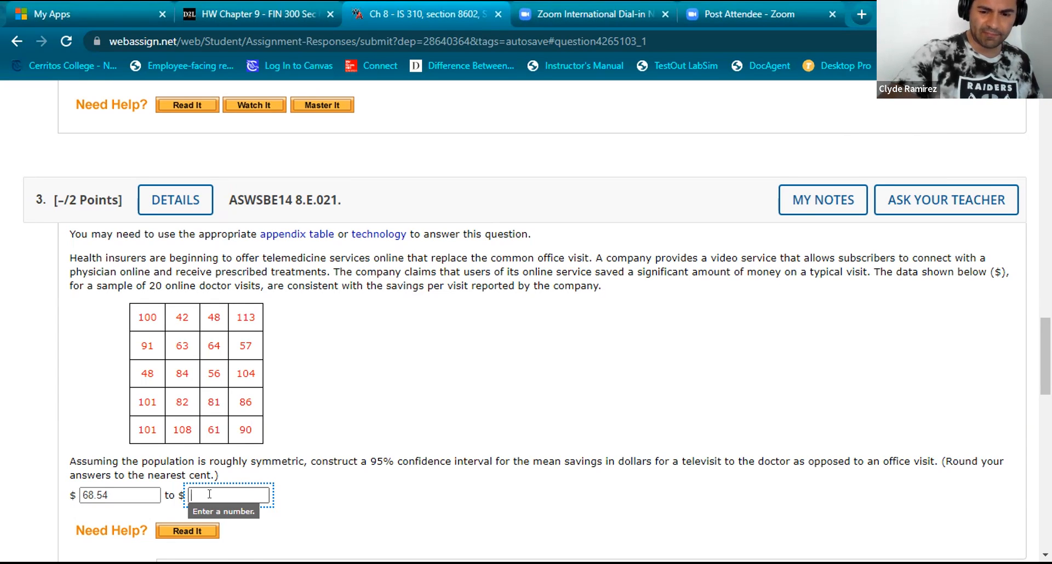
{"action": "type", "text": "89.4"}
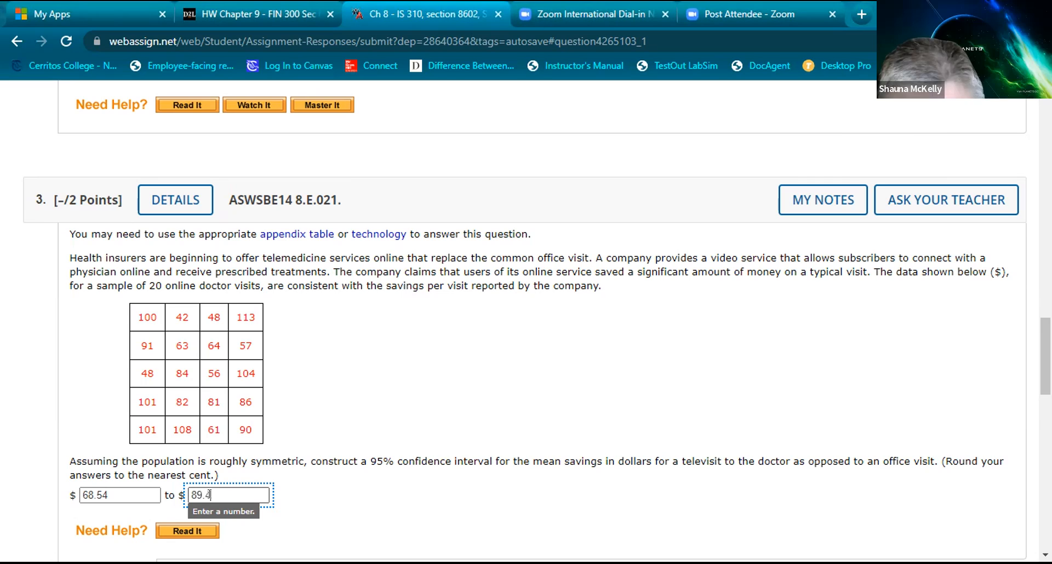
{"action": "type", "text": "6"}
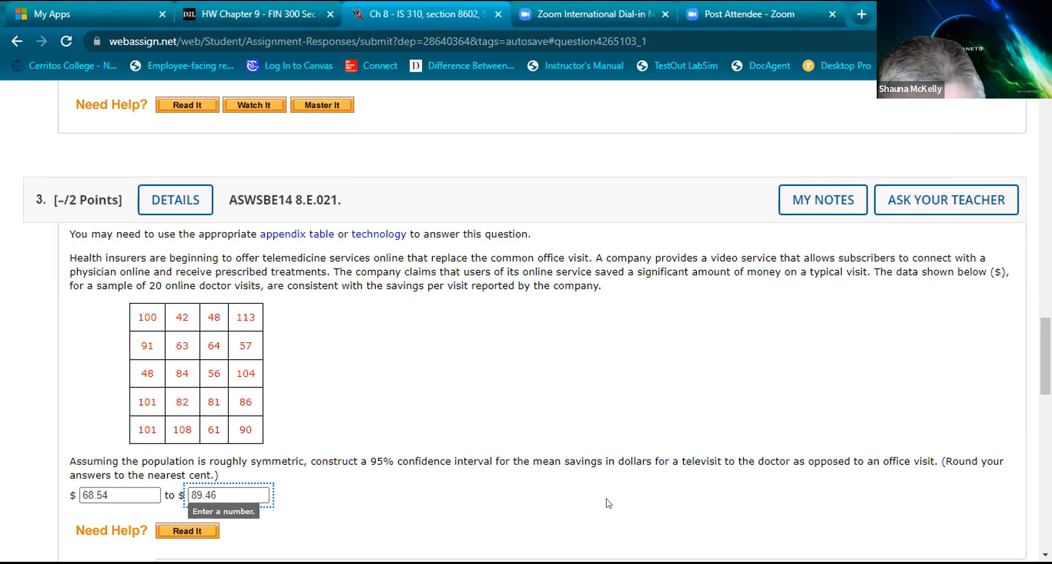
{"action": "scroll", "coordinate": [251, 391], "scroll_direction": "down", "scroll_amount": 2}
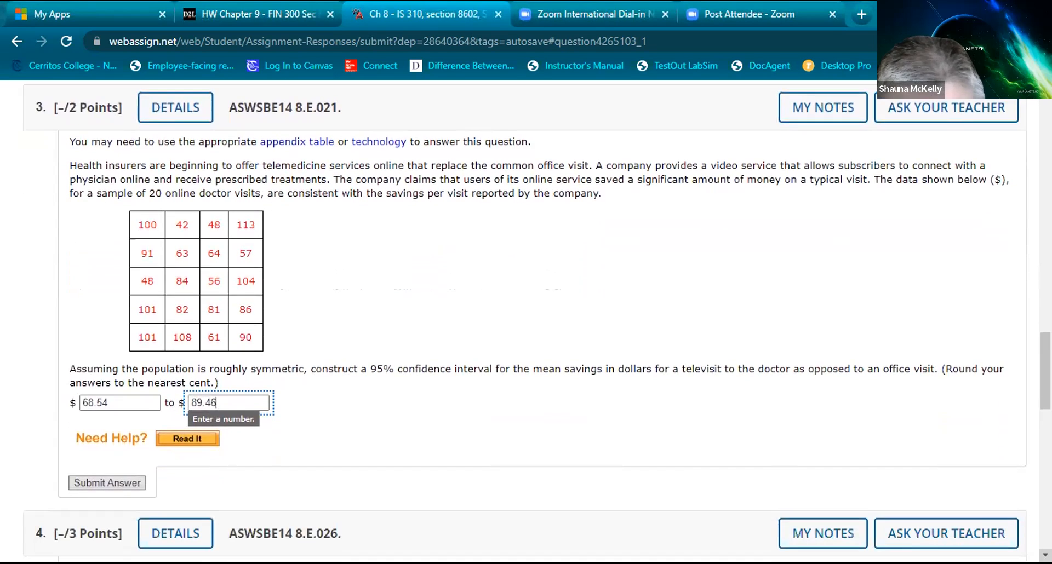
{"action": "left_click", "coordinate": [123, 482]}
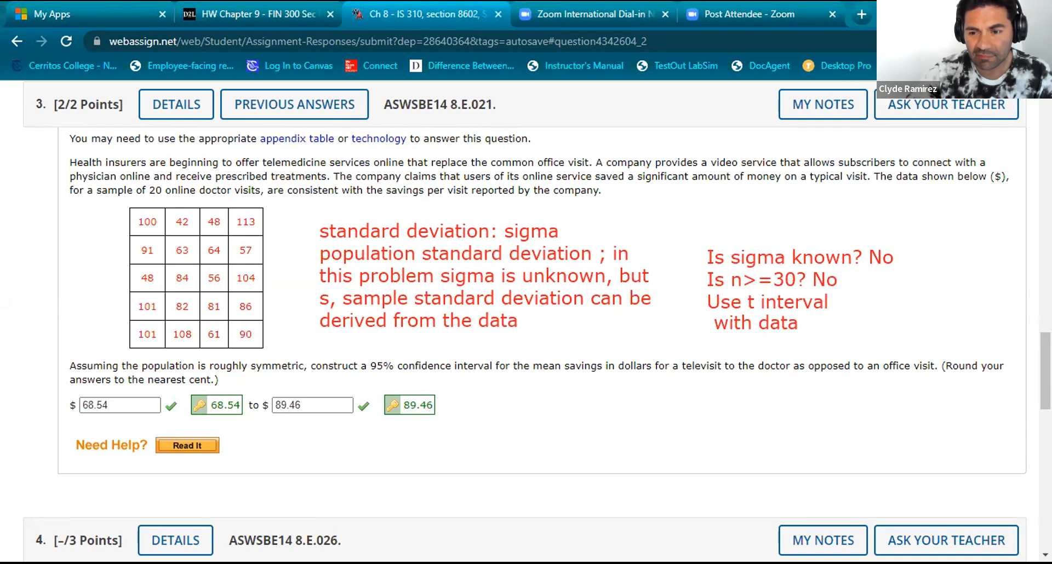
Go on to question 4 about recommended sample sizes for the gasoline price margins of error.
{"action": "scroll", "coordinate": [525, 321], "scroll_direction": "down", "scroll_amount": 4}
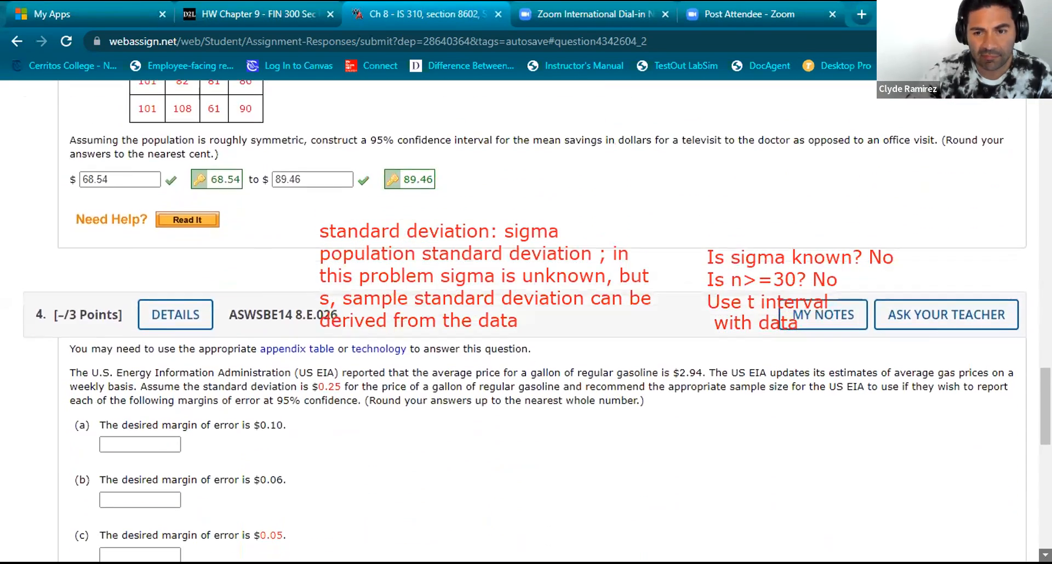
{"action": "scroll", "coordinate": [526, 320], "scroll_direction": "down", "scroll_amount": 4}
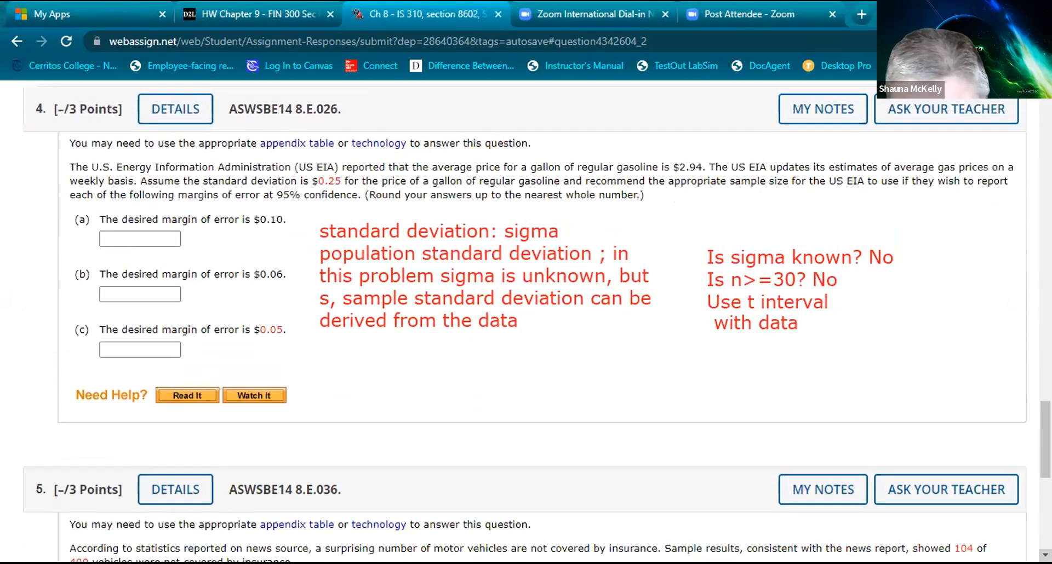